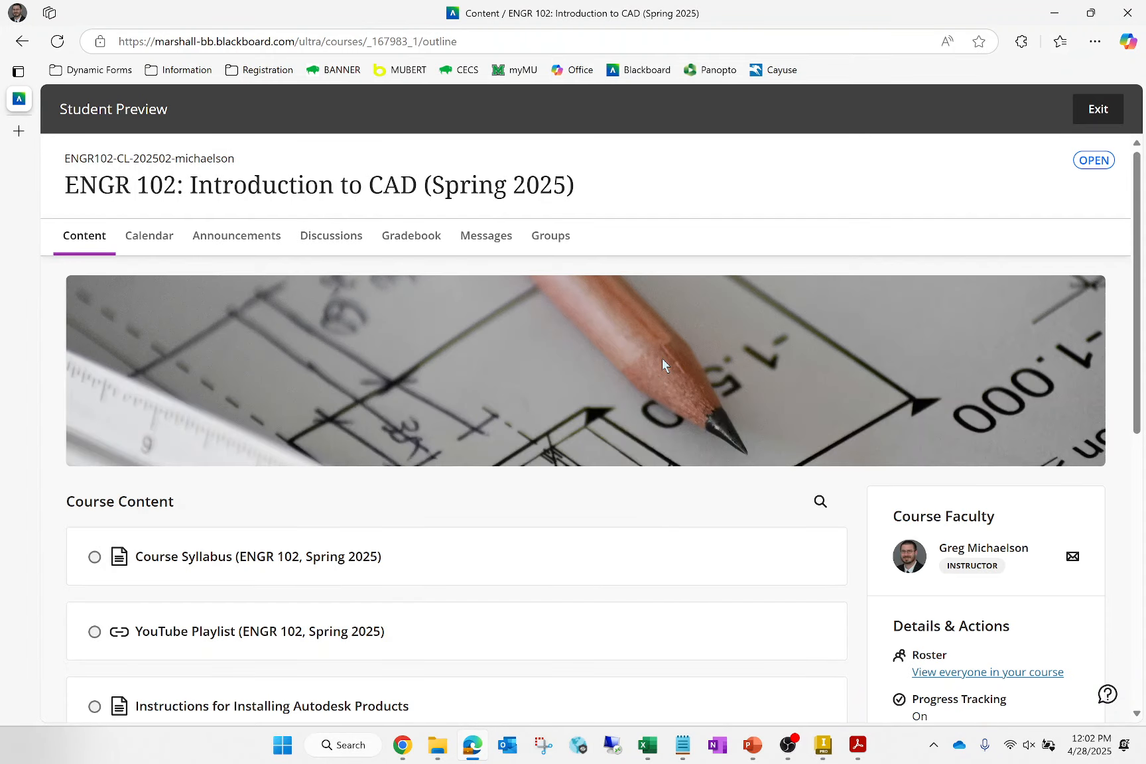
- Open the Tutorial for Week 15 in the Week 15: Assemblies in Inventor folder and look through its handout and part files
{"action": "scroll", "coordinate": [181, 544], "scroll_direction": "down", "scroll_amount": 15}
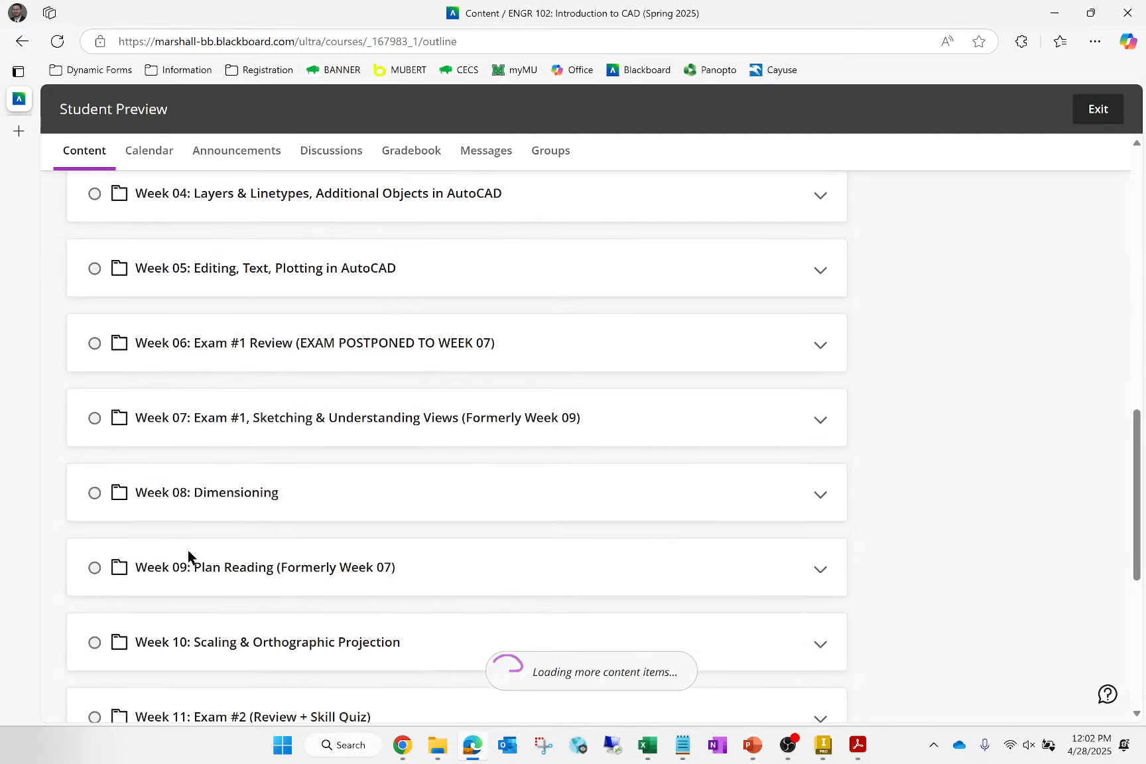
{"action": "scroll", "coordinate": [272, 584], "scroll_direction": "down", "scroll_amount": 1}
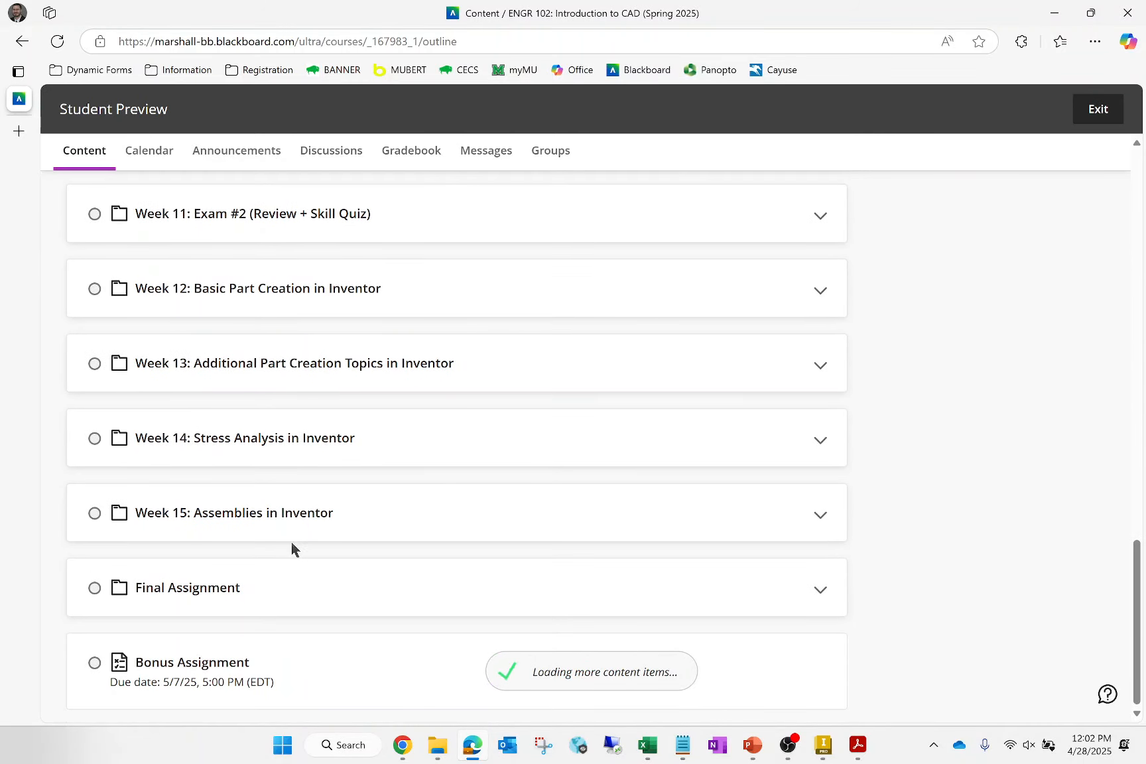
{"action": "left_click", "coordinate": [385, 519]}
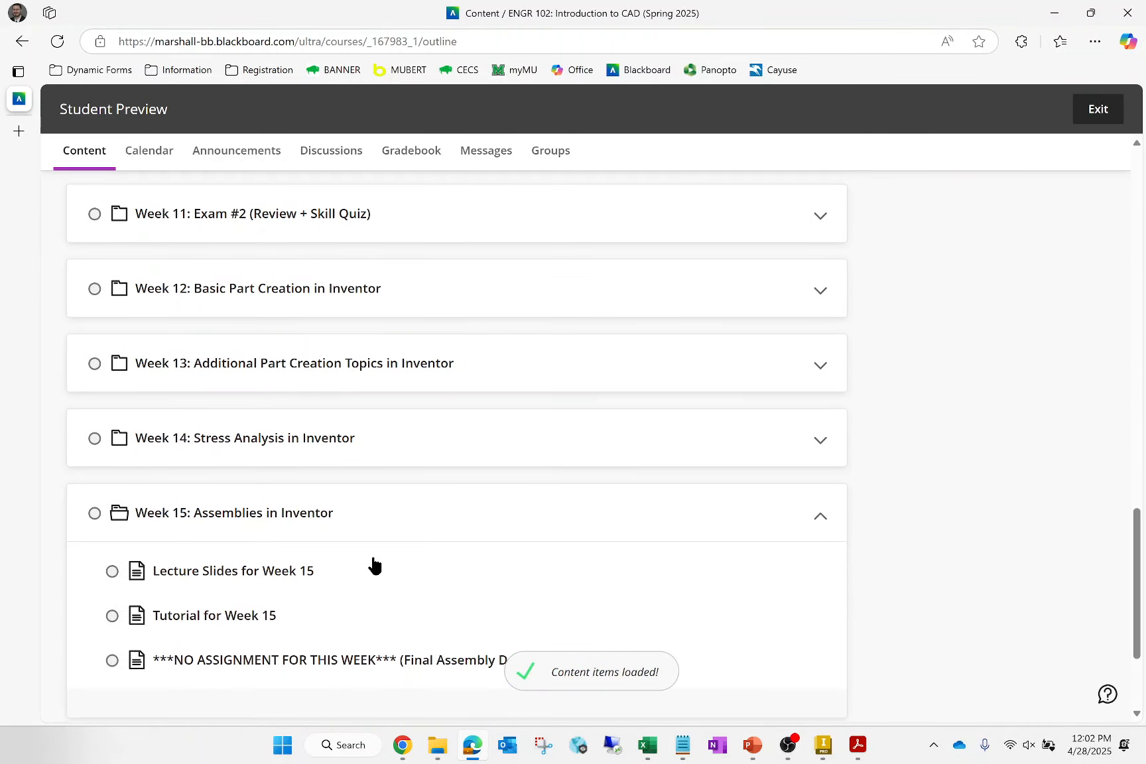
{"action": "left_click", "coordinate": [252, 617]}
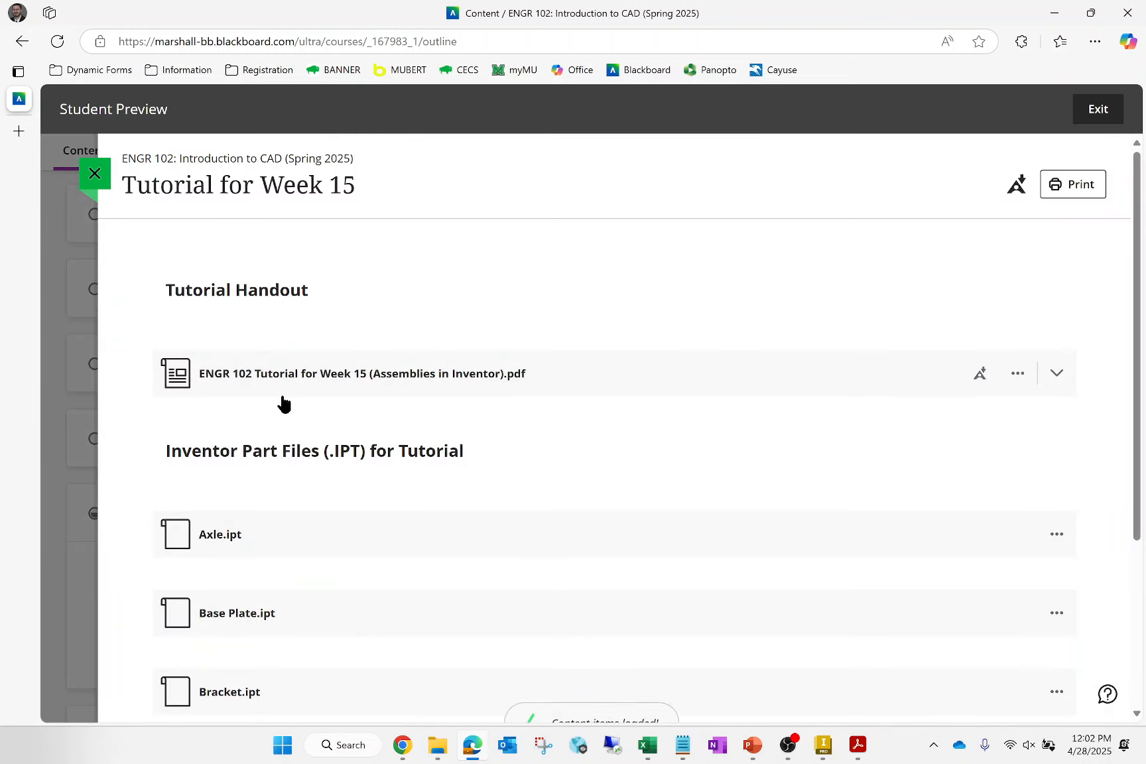
{"action": "scroll", "coordinate": [304, 502], "scroll_direction": "down", "scroll_amount": 2}
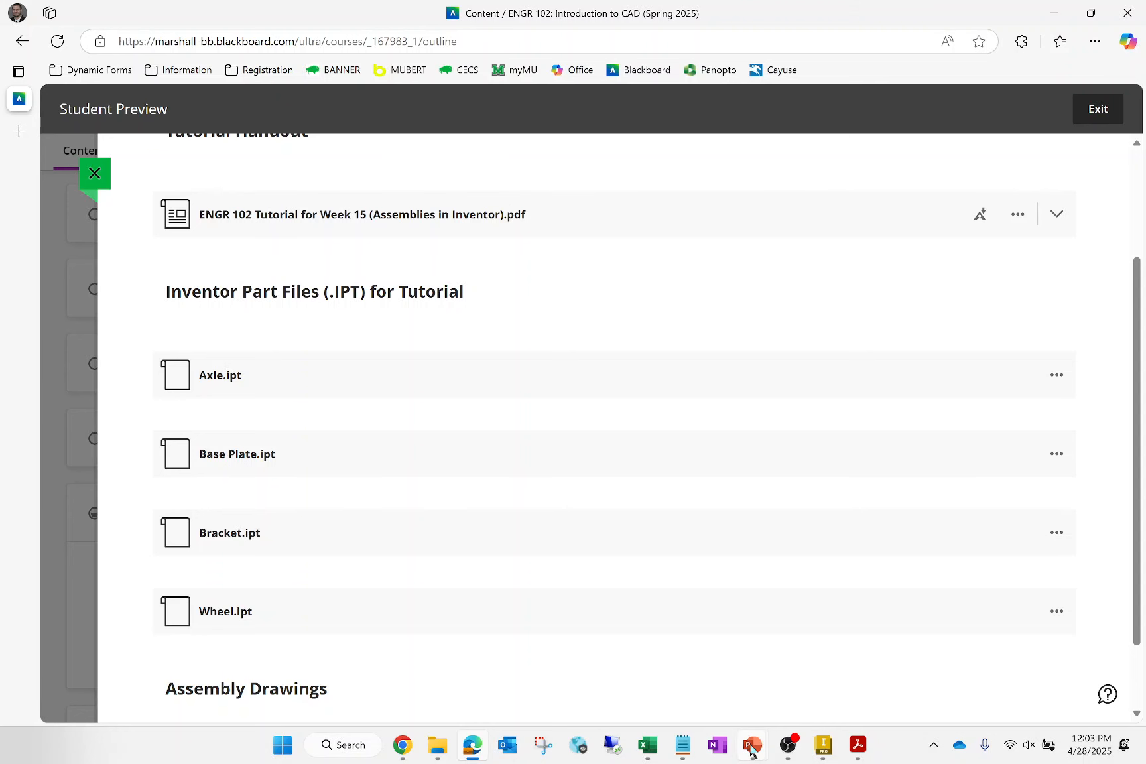
- Switch to the Week 15 PowerPoint slides and review the assembly exercise slide and the slide on creating instances
{"action": "mouse_move", "coordinate": [745, 748]}
{"action": "left_click", "coordinate": [735, 701]}
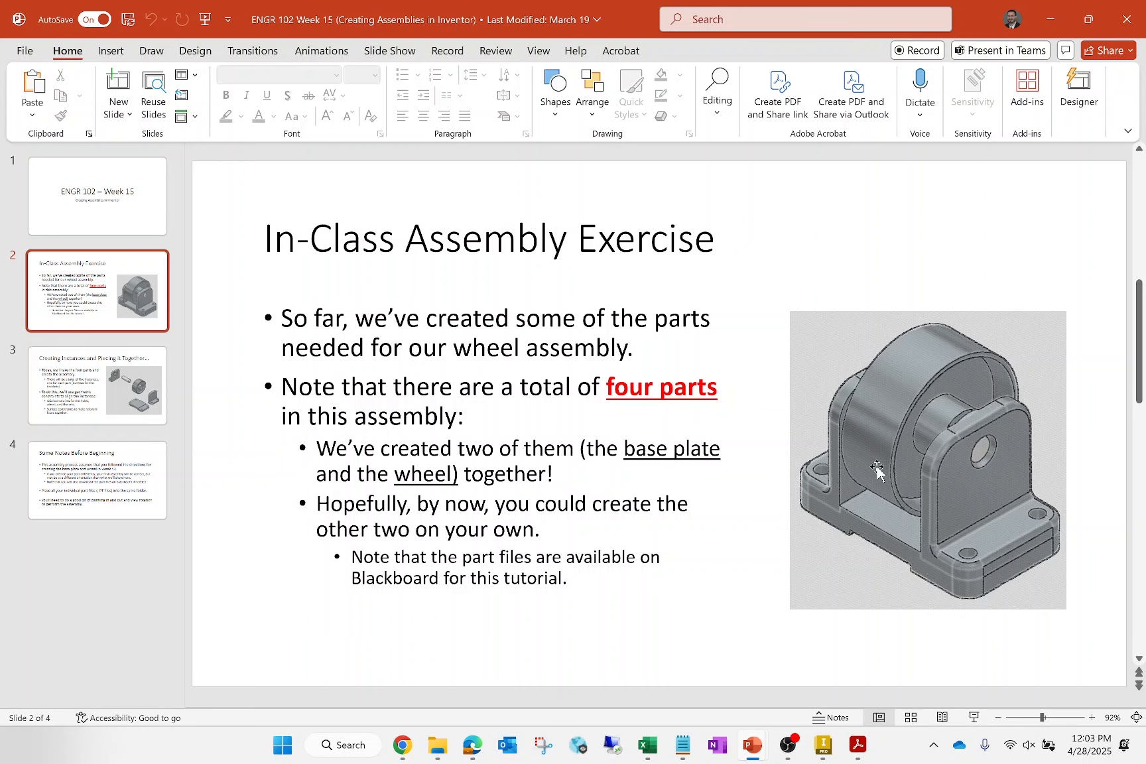
{"action": "key", "text": "Down"}
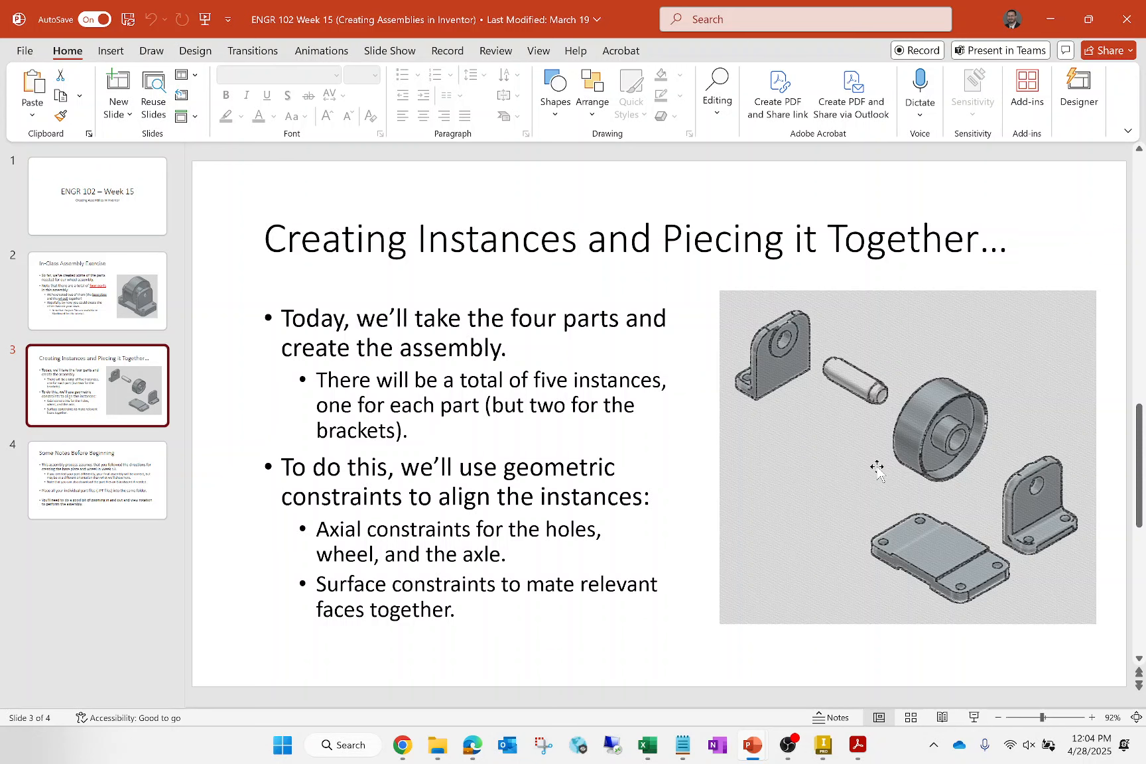
- Switch to Inventor and create a new assembly from the metric Standard (mm).iam template
{"action": "left_click", "coordinate": [823, 745]}
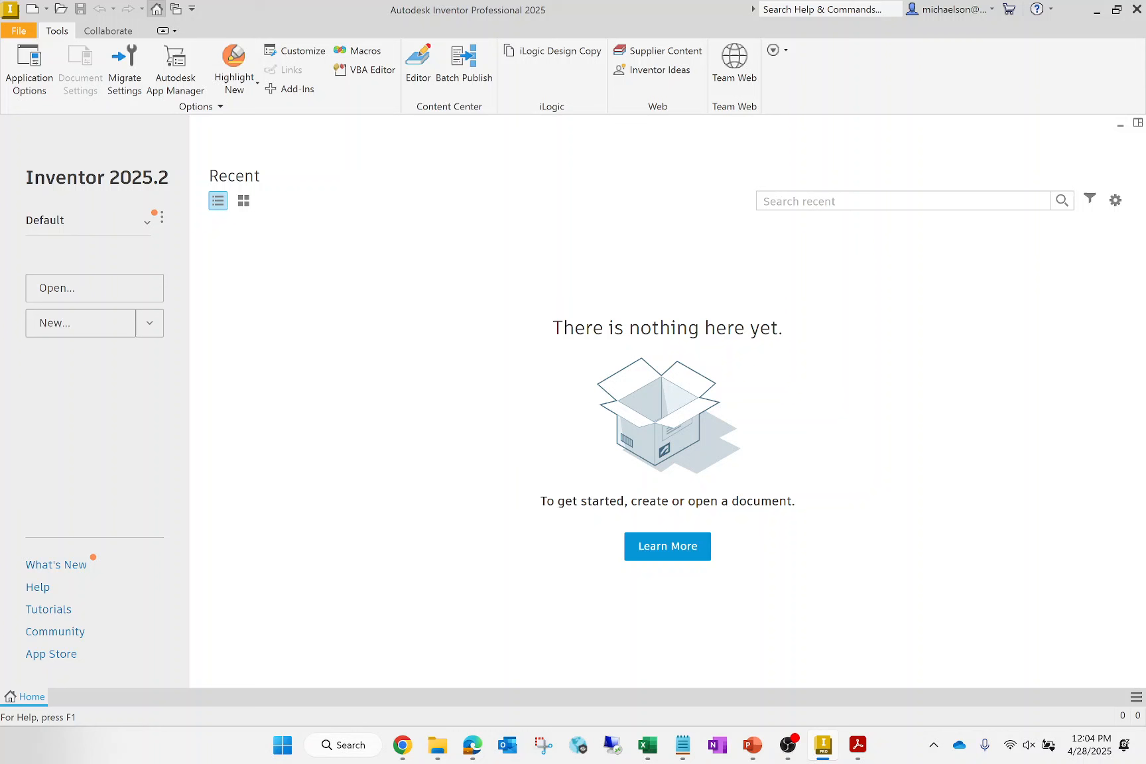
{"action": "left_click", "coordinate": [87, 330]}
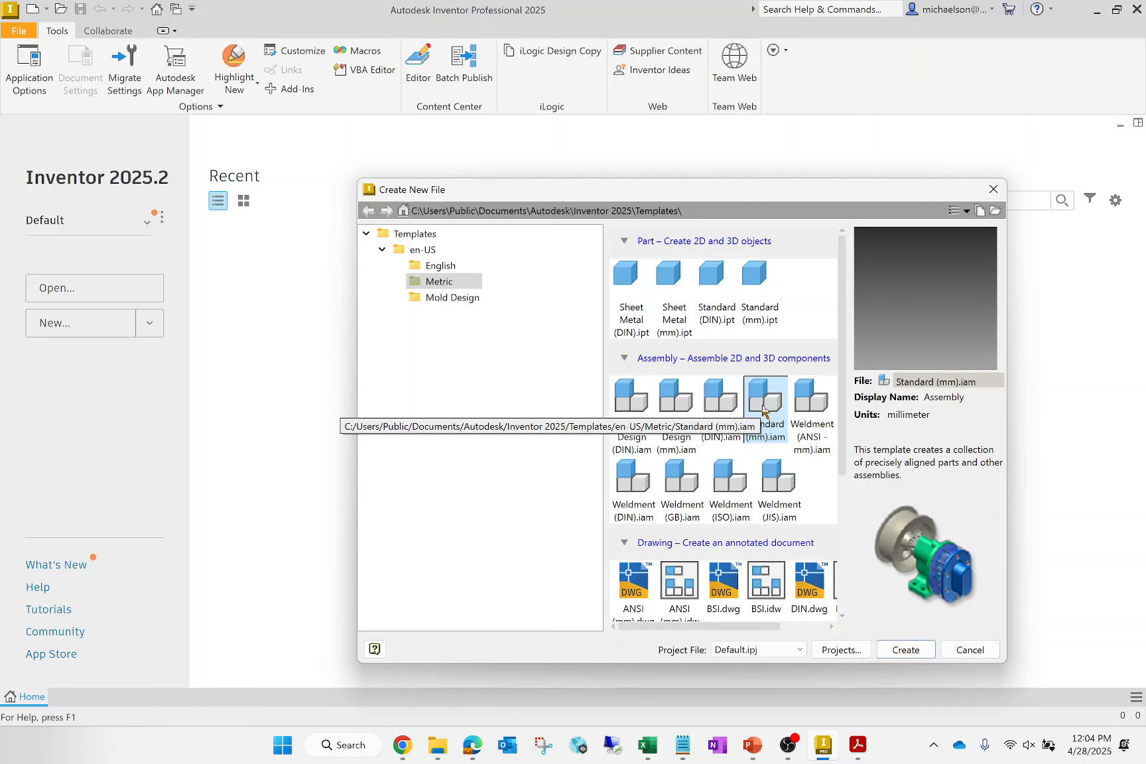
{"action": "left_click", "coordinate": [903, 650]}
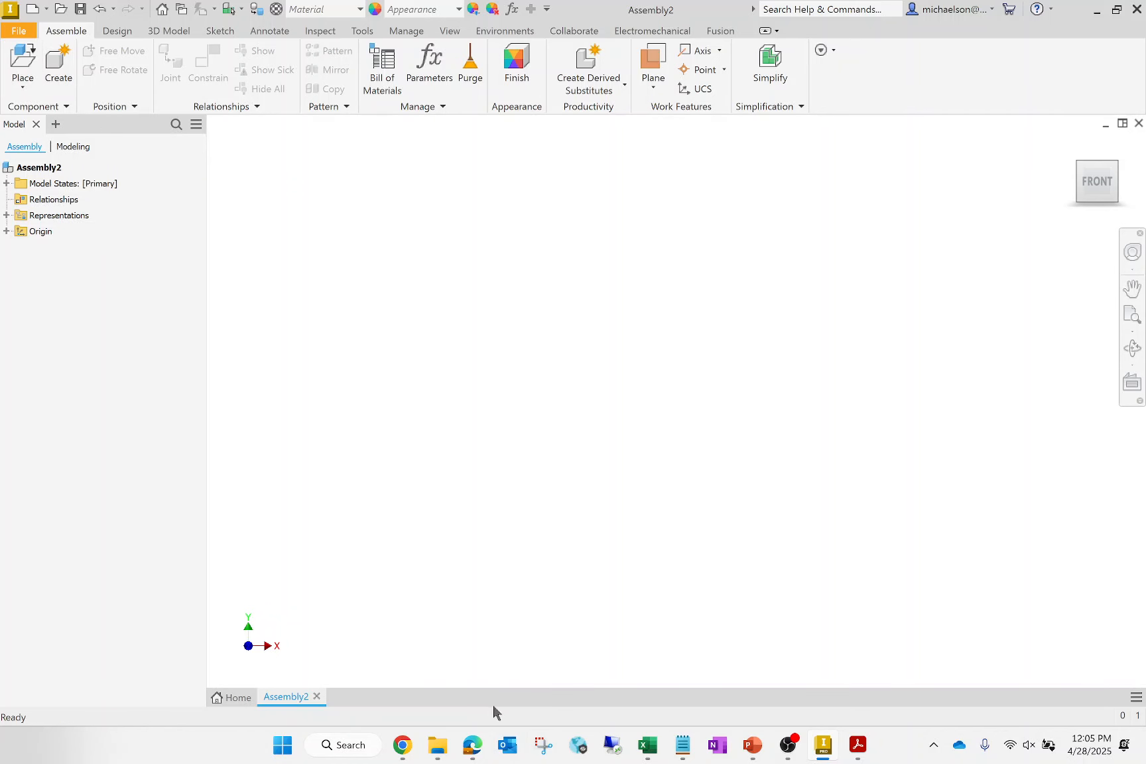
- In File Explorer, copy the Axle, Base Plate, Bracket and Wheel part files from the Example Assembly COMPLETE folder
{"action": "mouse_move", "coordinate": [438, 745]}
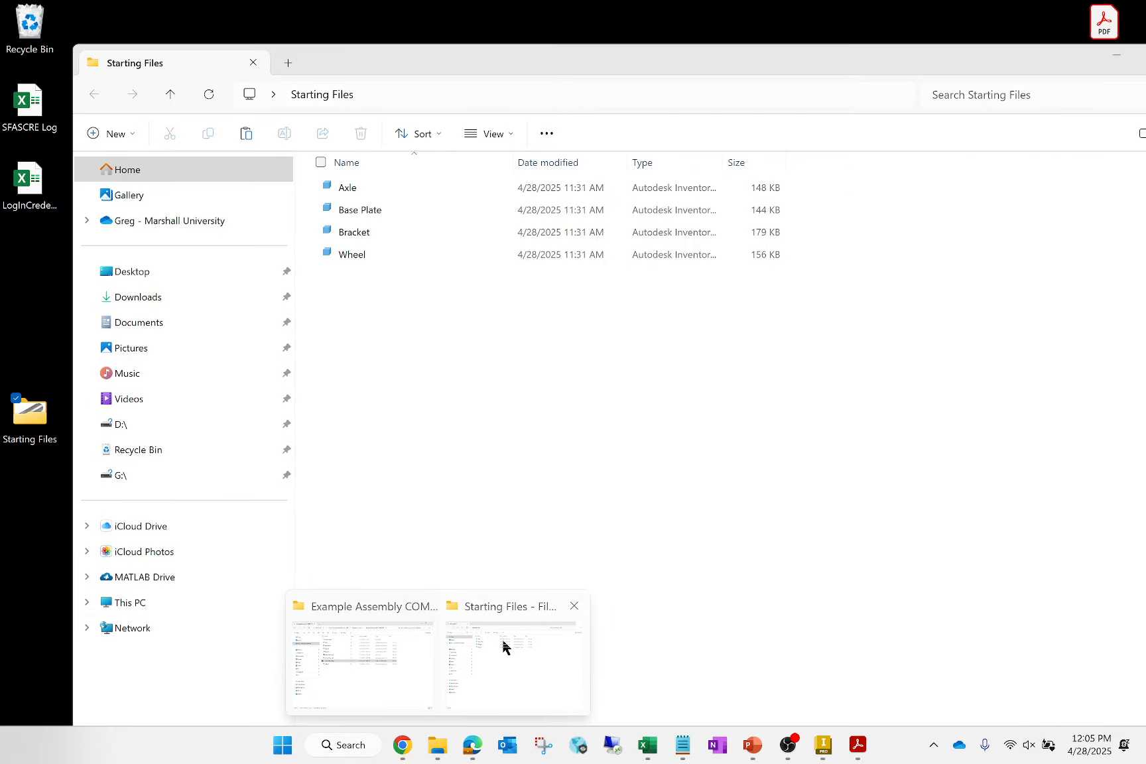
{"action": "left_click", "coordinate": [504, 647]}
{"action": "left_click", "coordinate": [367, 695]}
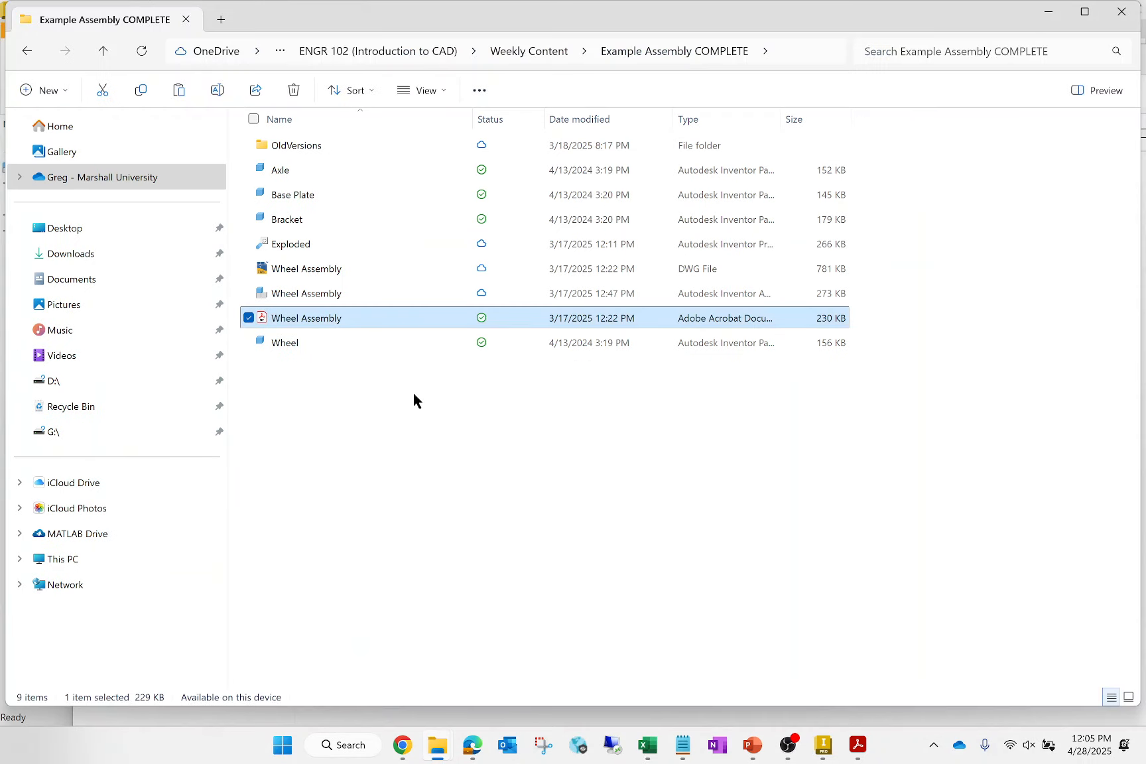
{"action": "left_click", "coordinate": [300, 174]}
{"action": "left_click", "coordinate": [297, 223]}
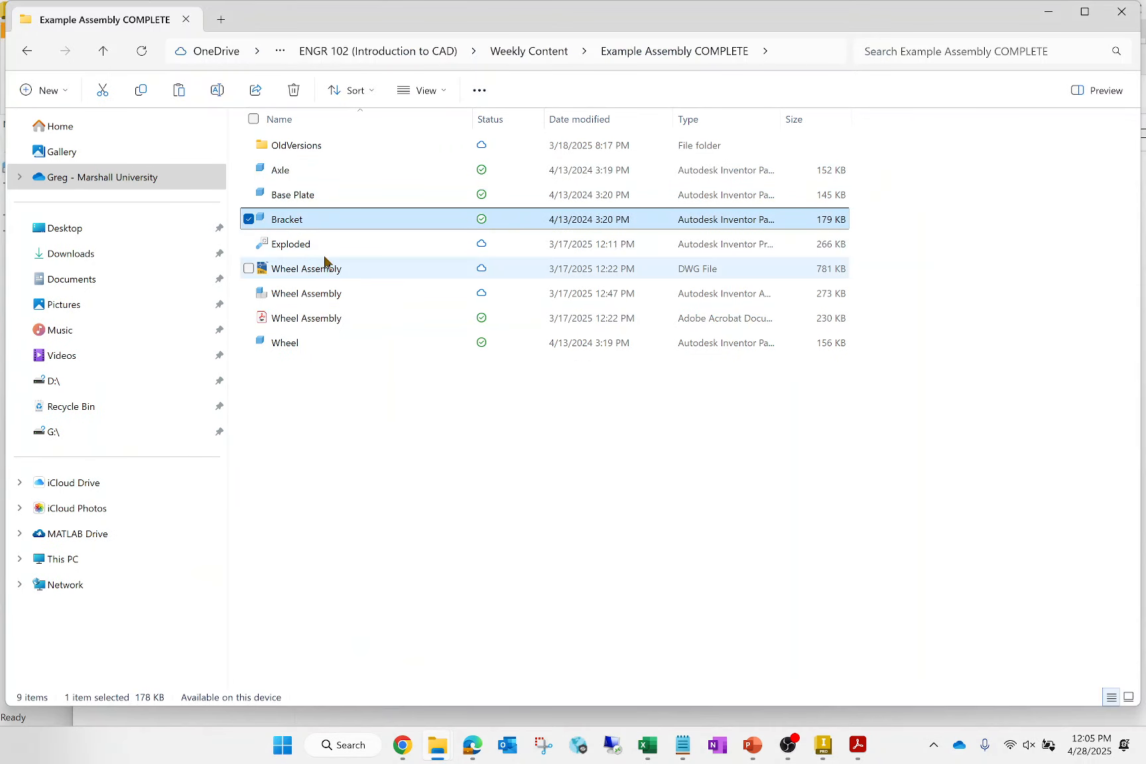
{"action": "left_click", "coordinate": [290, 171], "text": "shift"}
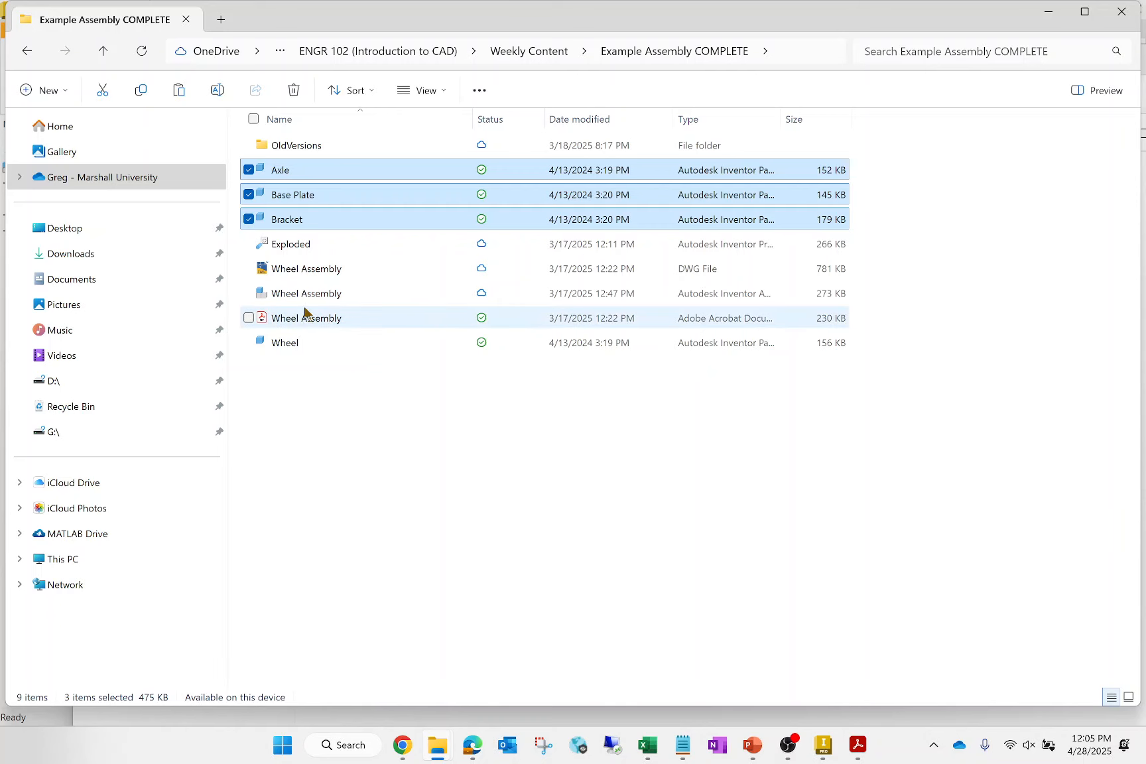
{"action": "left_click", "coordinate": [293, 343], "text": "ctrl"}
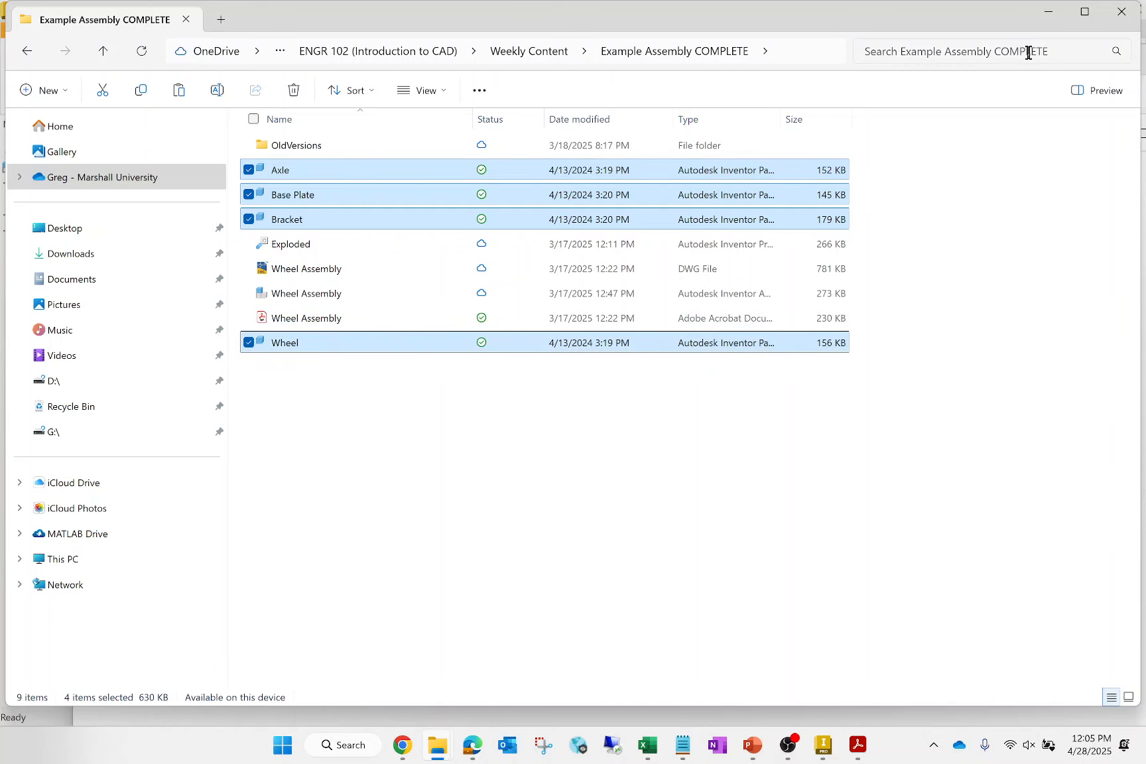
{"action": "left_click", "coordinate": [1047, 13]}
- Replace all part files in the Starting Files folder with the copied Axle, Base Plate, Bracket and Wheel, and return to Inventor
{"action": "key", "text": "ctrl+a"}
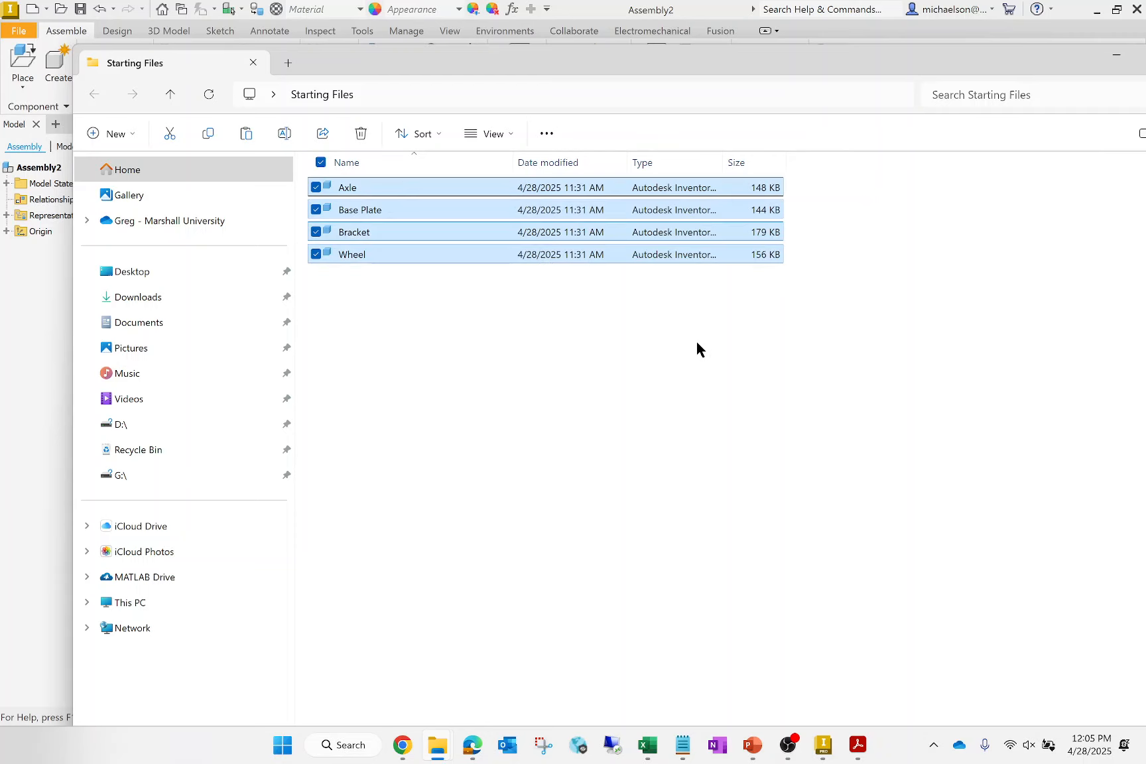
{"action": "key", "text": "Delete"}
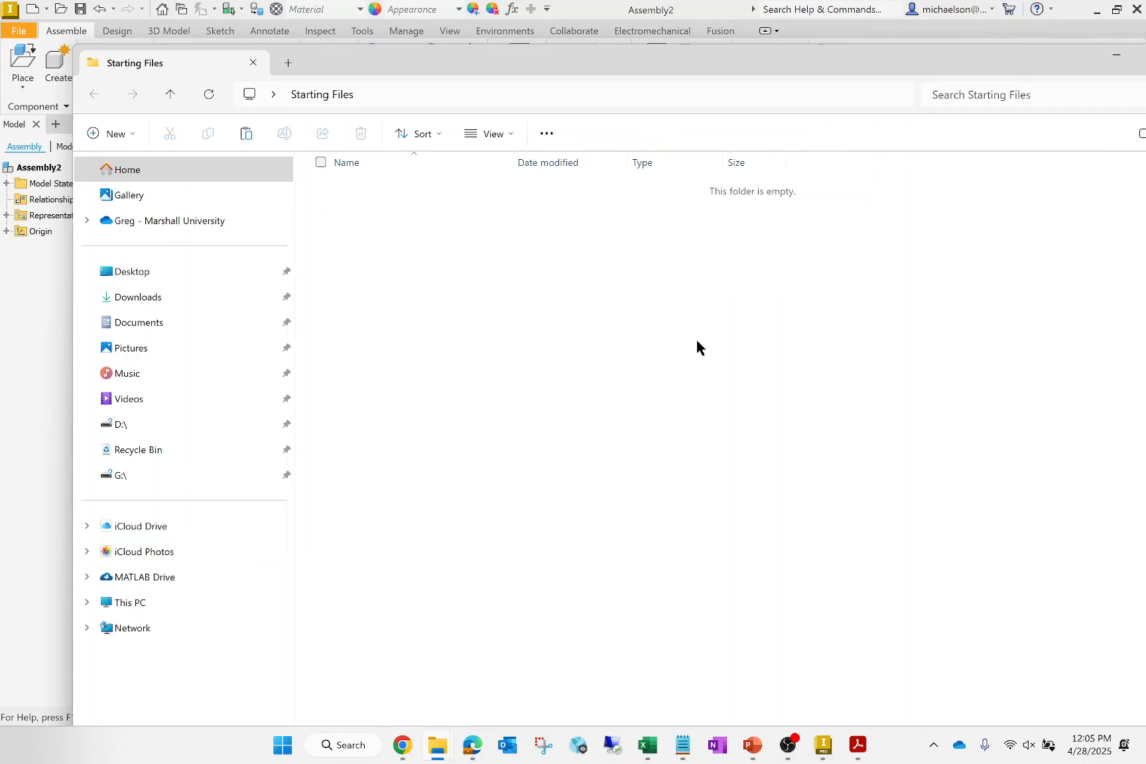
{"action": "key", "text": "ctrl+v"}
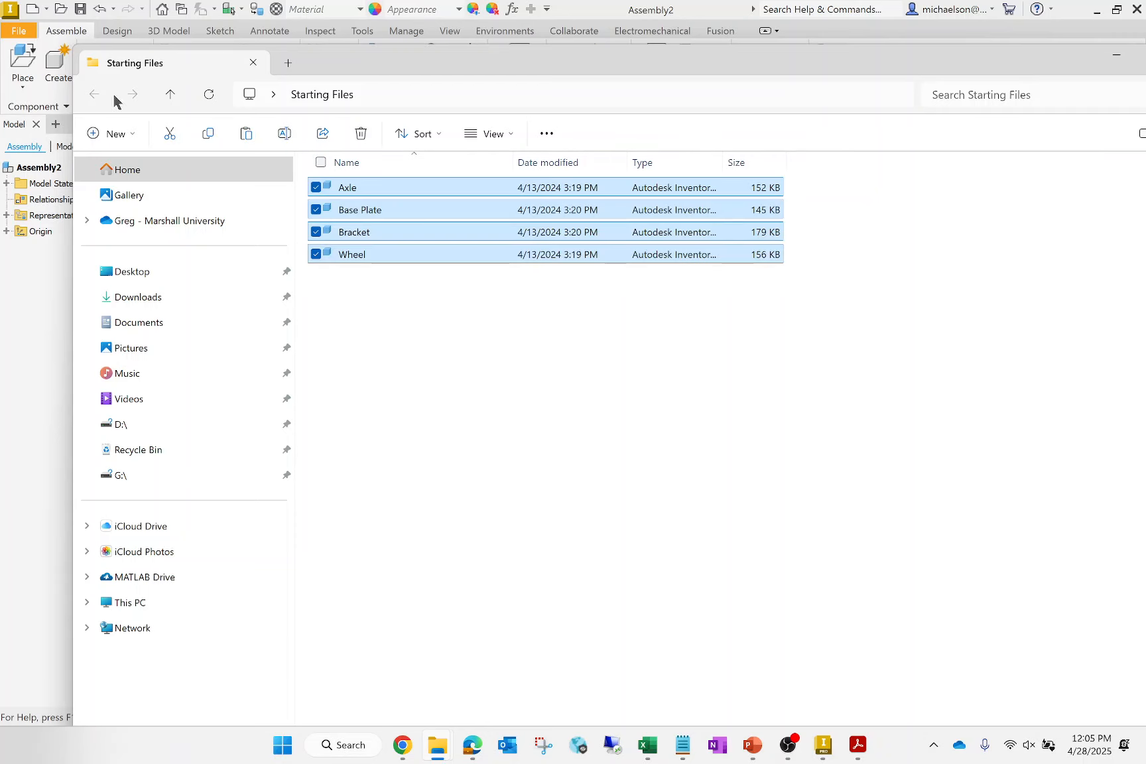
{"action": "double_click", "coordinate": [980, 57]}
{"action": "left_click", "coordinate": [978, 113]}
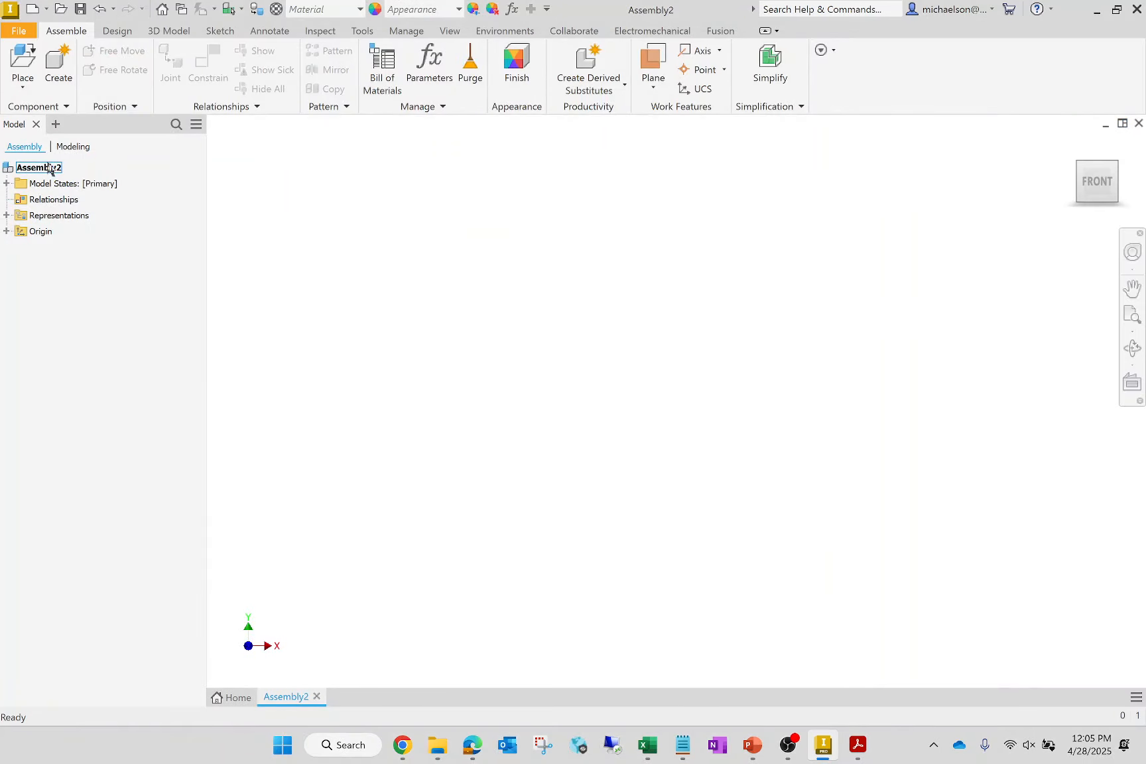
- Place one instance of the Base Plate part from the Starting Files folder on the Desktop into the assembly
{"action": "left_click", "coordinate": [23, 56]}
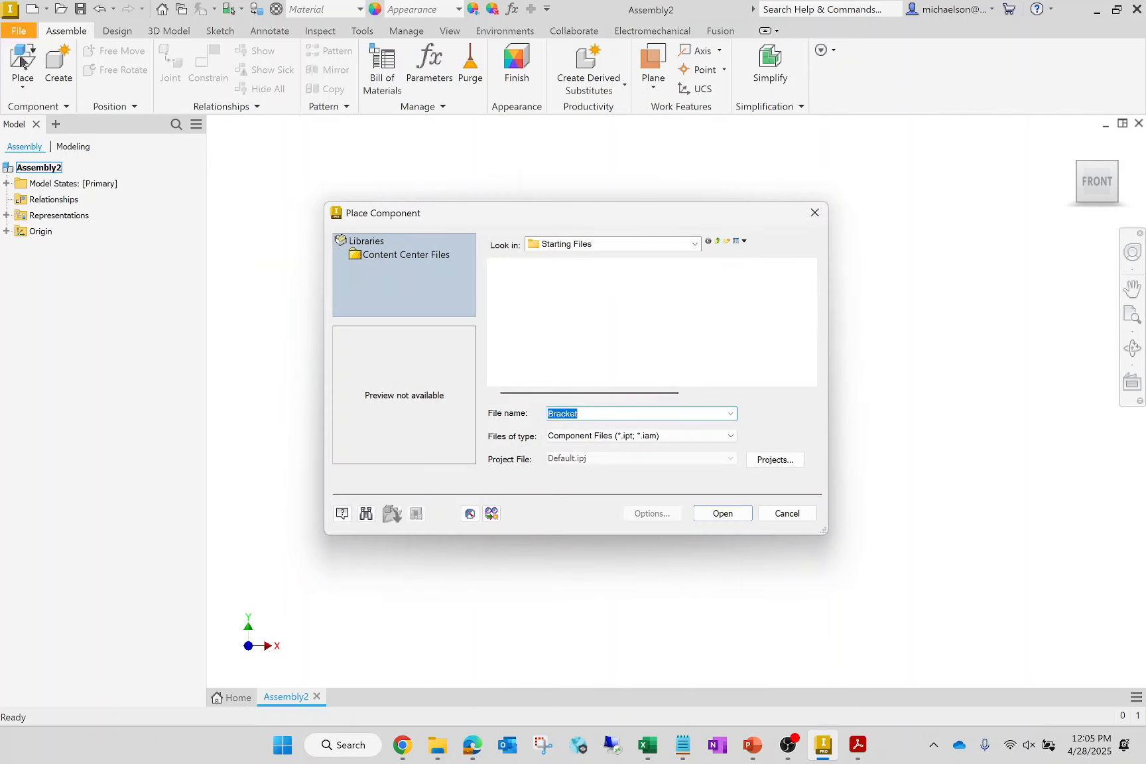
{"action": "left_click", "coordinate": [690, 246]}
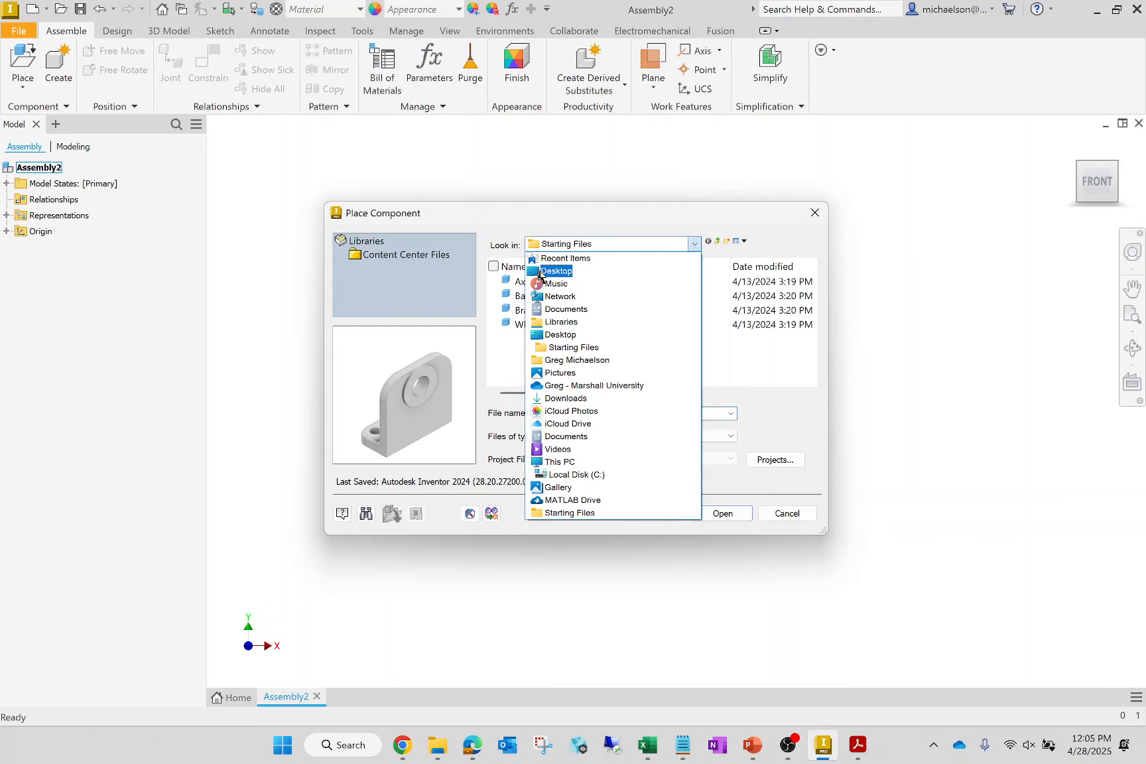
{"action": "left_click", "coordinate": [563, 269]}
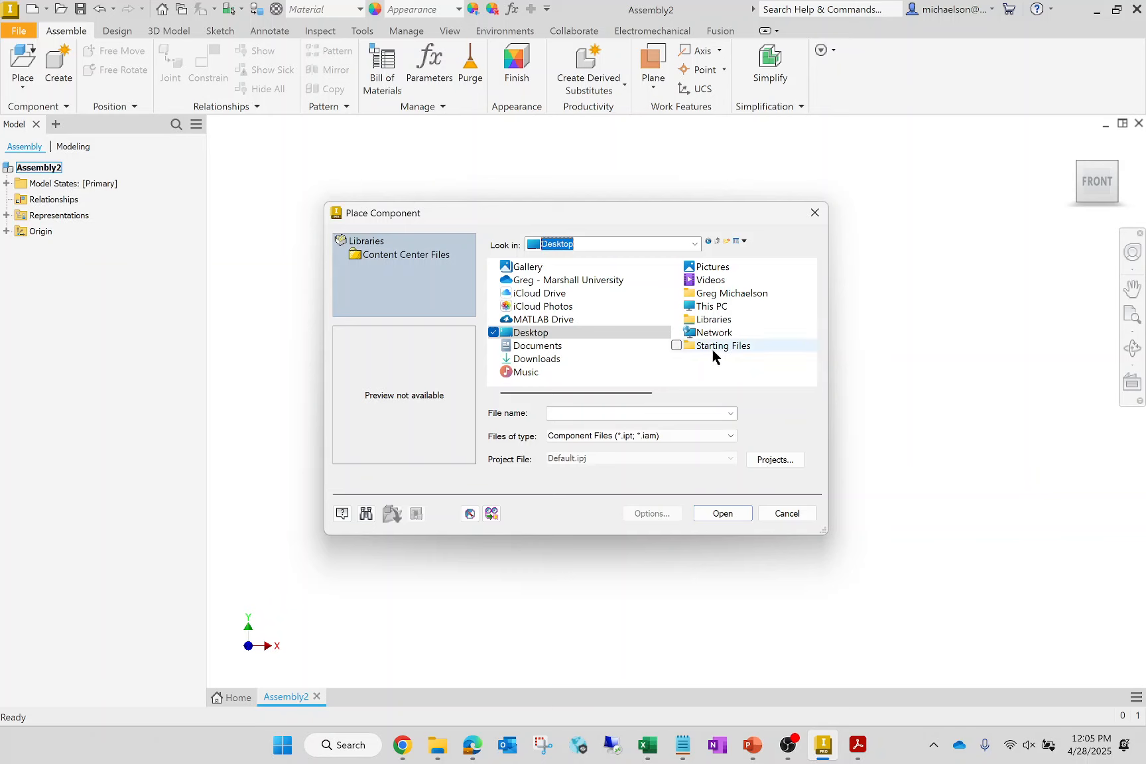
{"action": "double_click", "coordinate": [713, 350]}
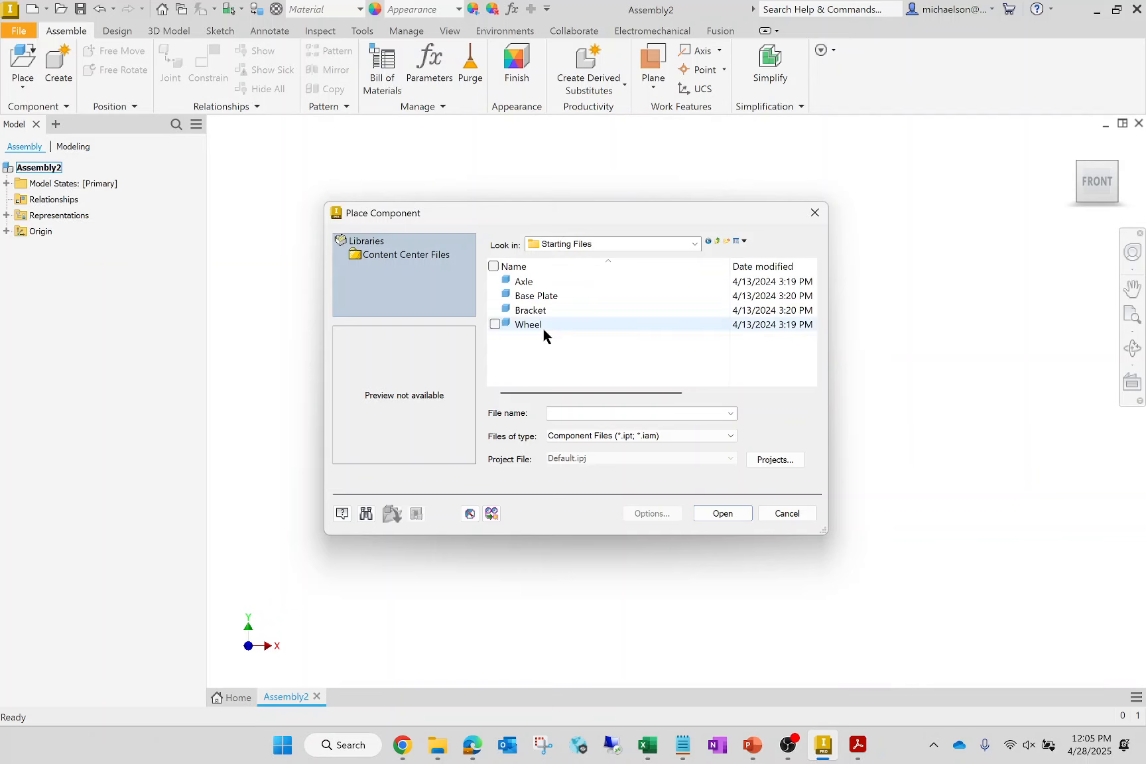
{"action": "left_click", "coordinate": [550, 296]}
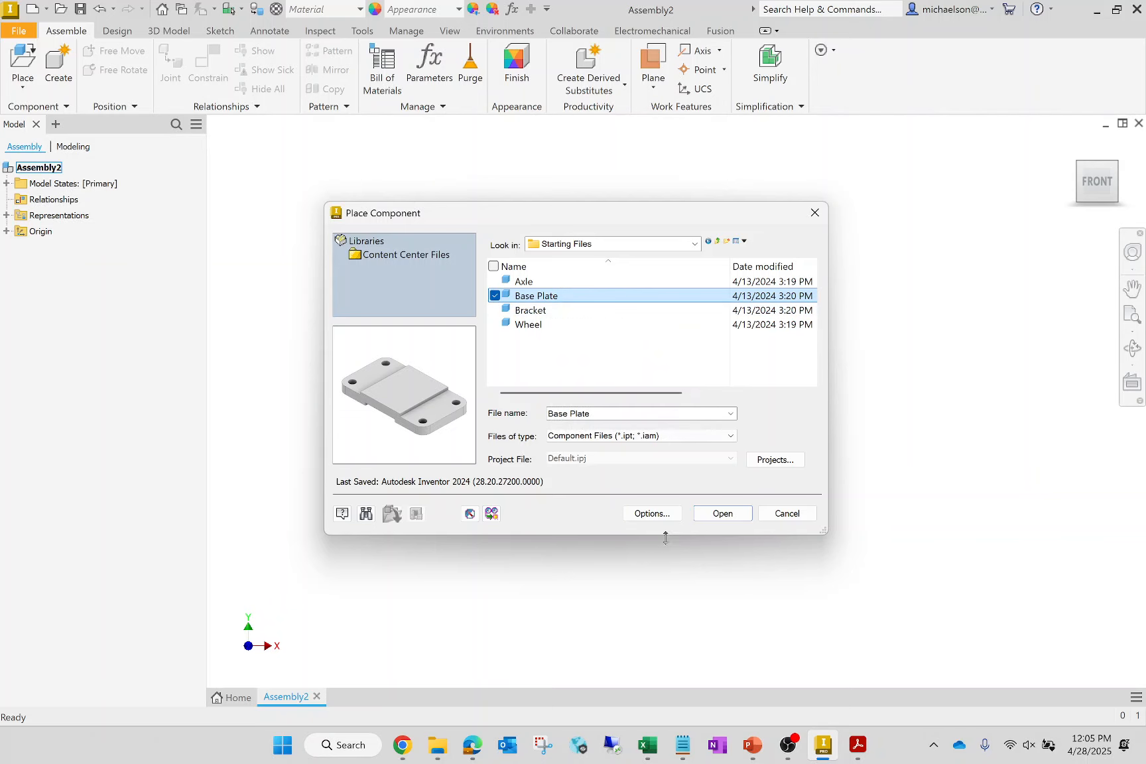
{"action": "left_click", "coordinate": [723, 513]}
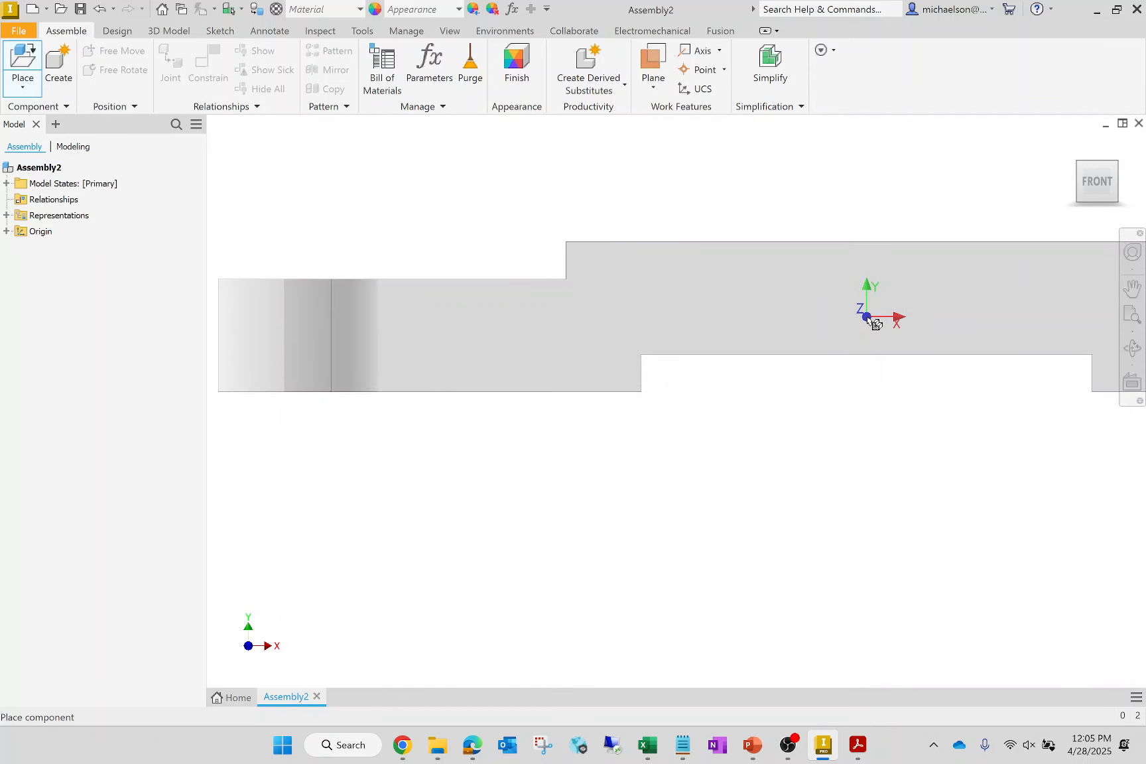
{"action": "left_click", "coordinate": [875, 324]}
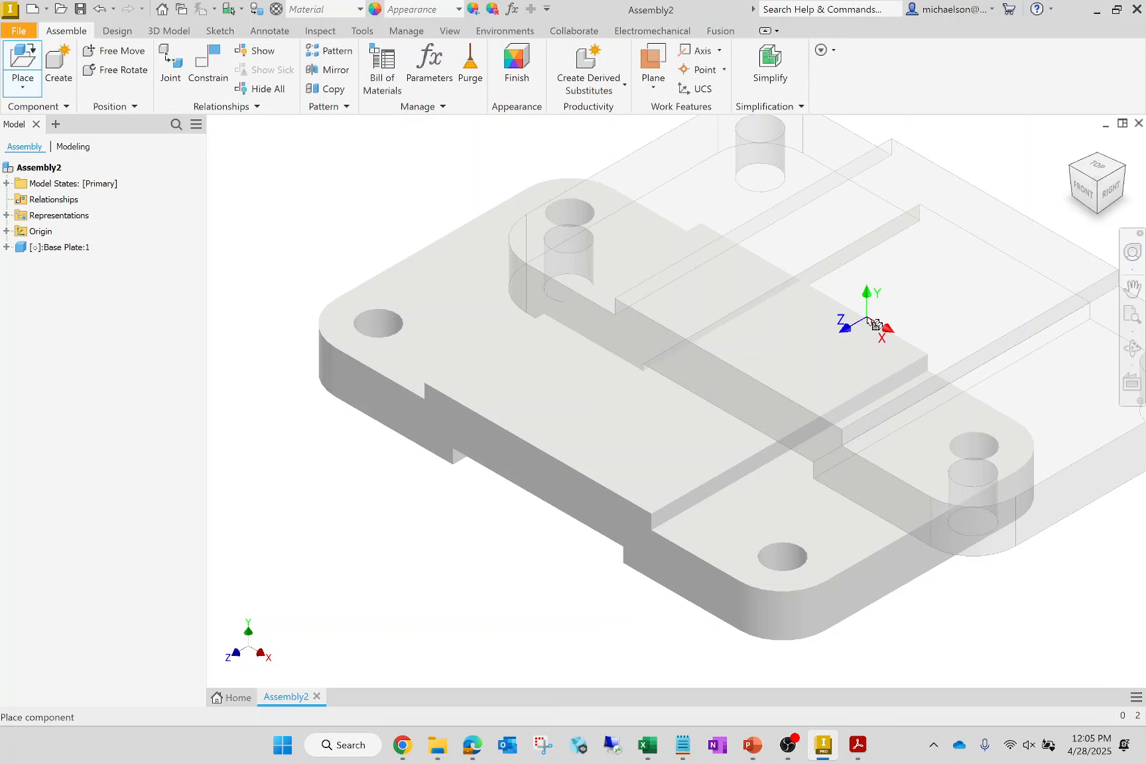
{"action": "key", "text": "Escape"}
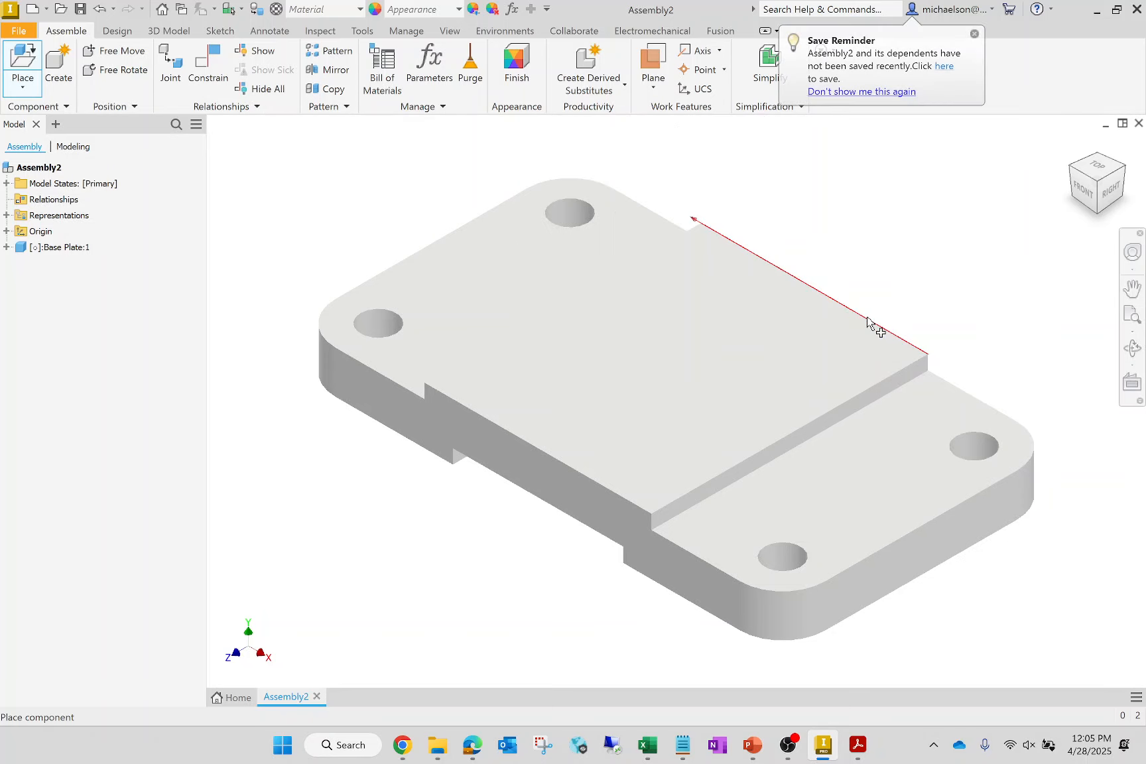
{"action": "mouse_move", "coordinate": [894, 347]}
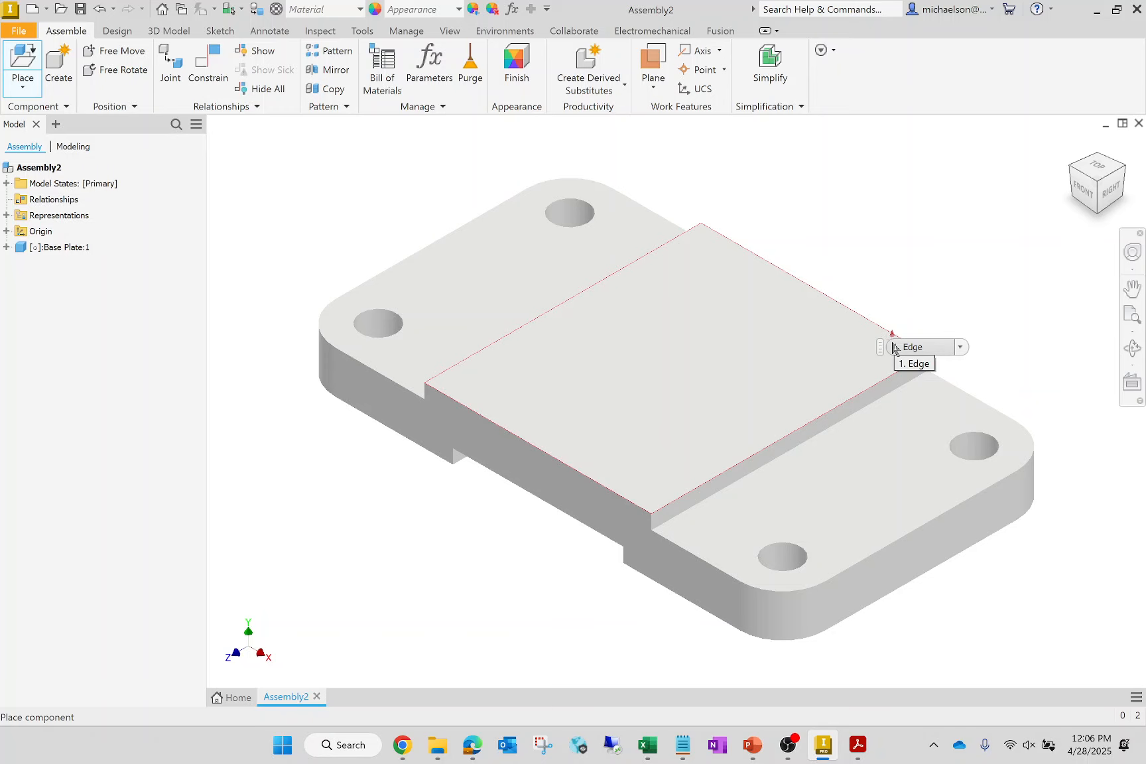
{"action": "left_click", "coordinate": [893, 347]}
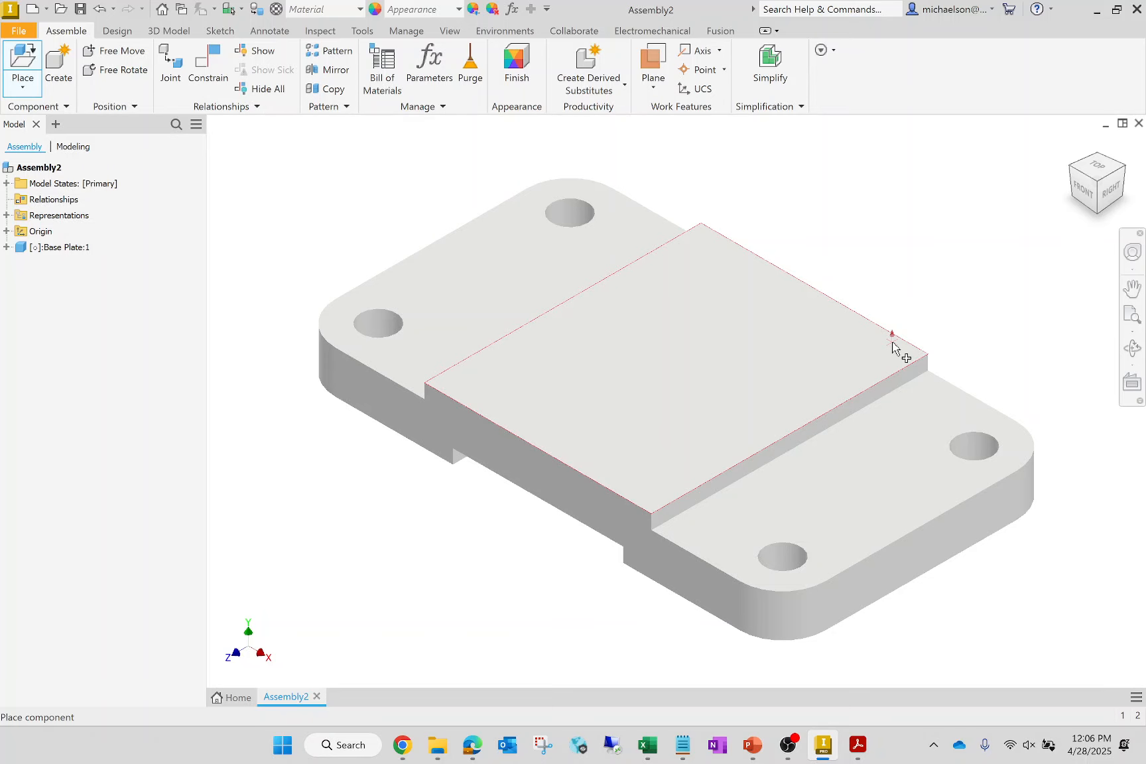
{"action": "key", "text": "Escape"}
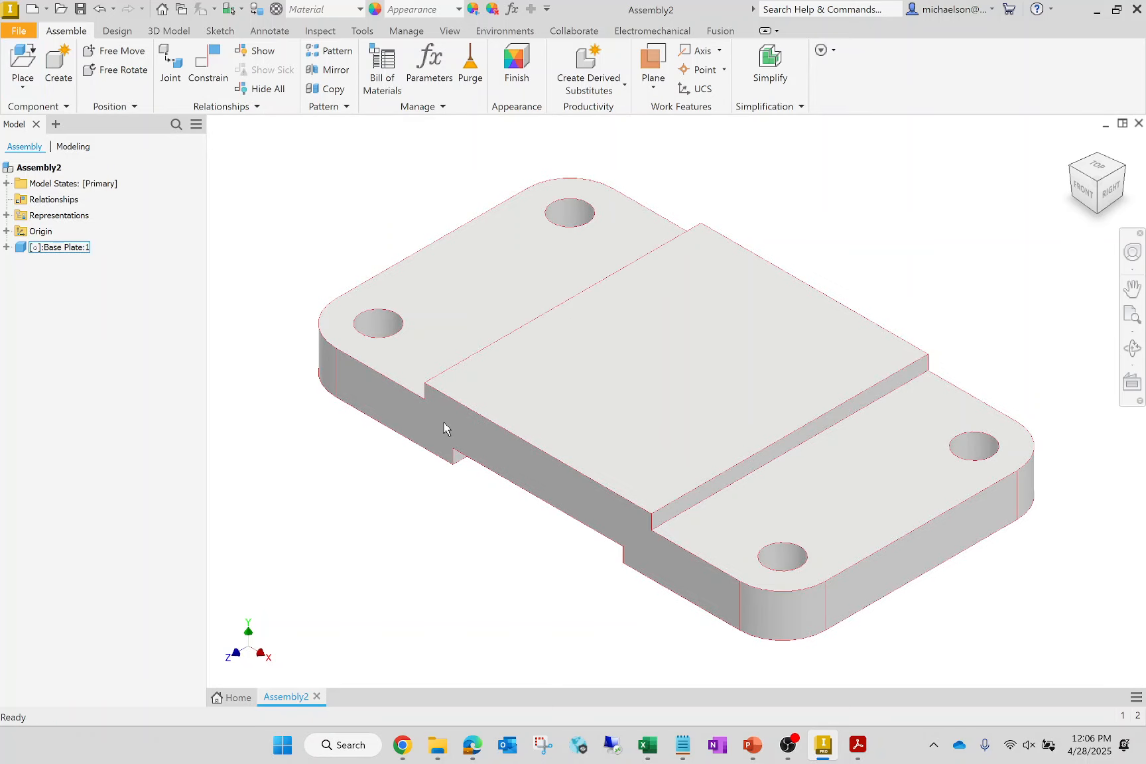
- Place one instance of the Wheel part in the empty space above the base plate
{"action": "scroll", "coordinate": [468, 479], "scroll_direction": "up", "scroll_amount": 3}
{"action": "scroll", "coordinate": [468, 478], "scroll_direction": "up", "scroll_amount": 5}
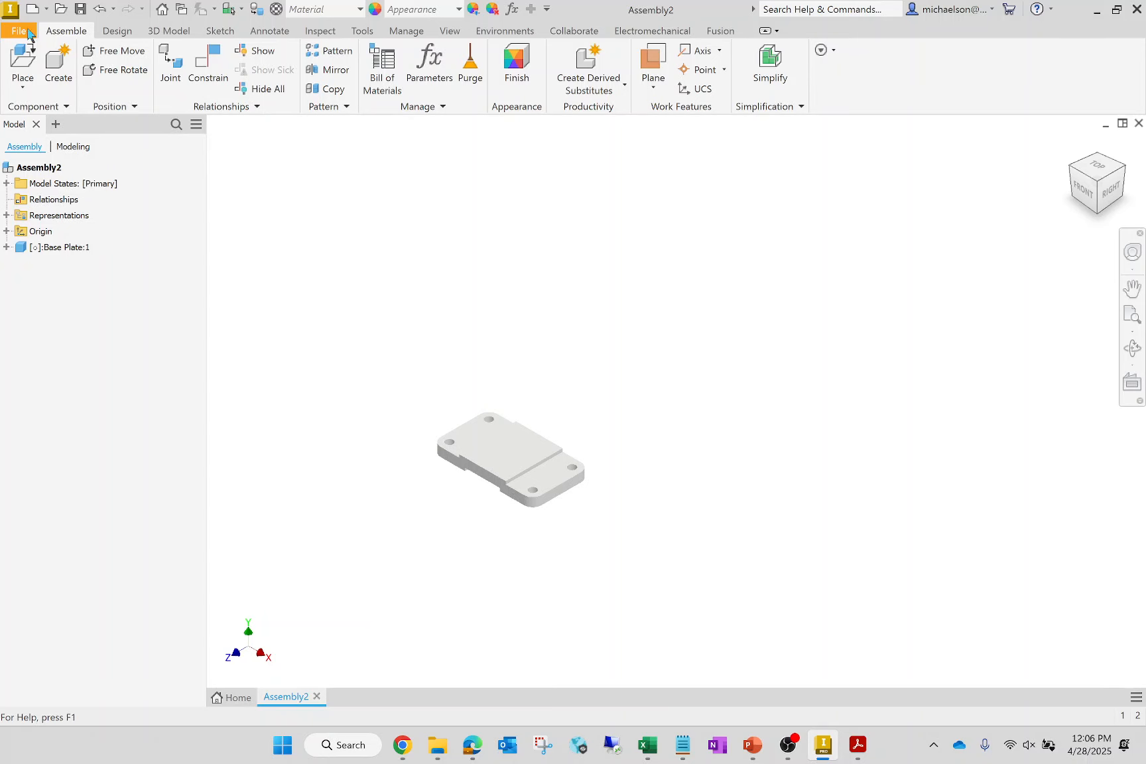
{"action": "left_click", "coordinate": [16, 53]}
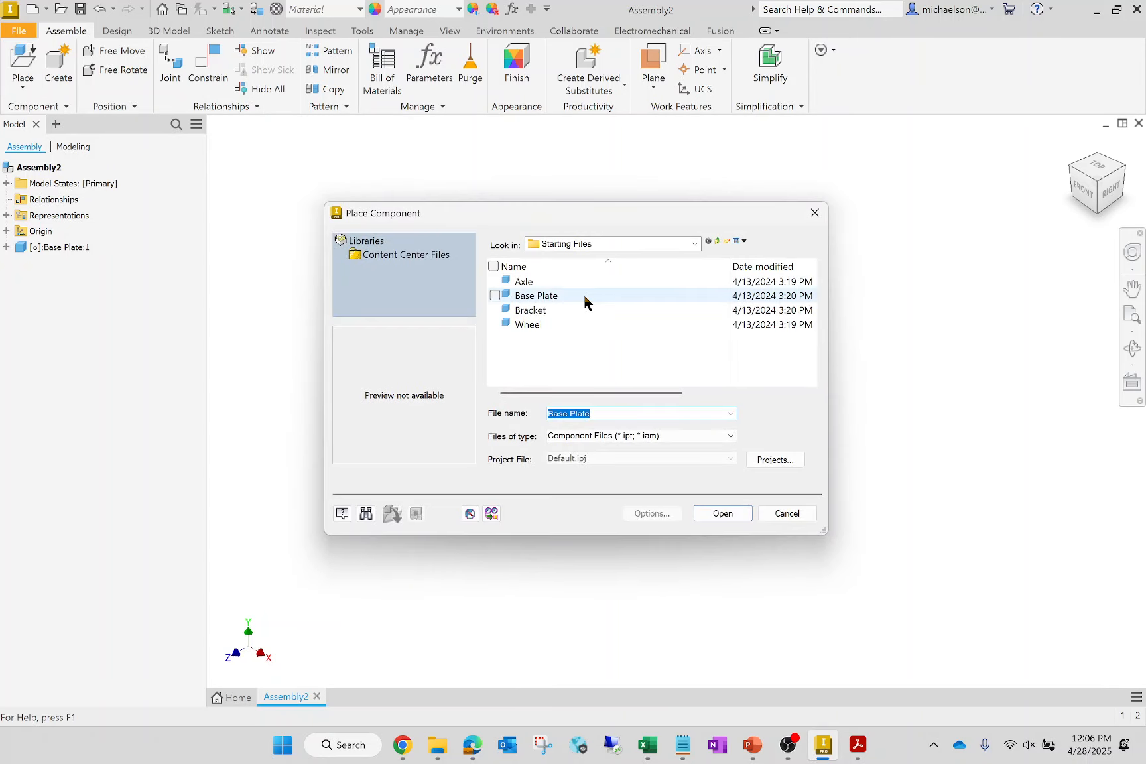
{"action": "left_click", "coordinate": [531, 326]}
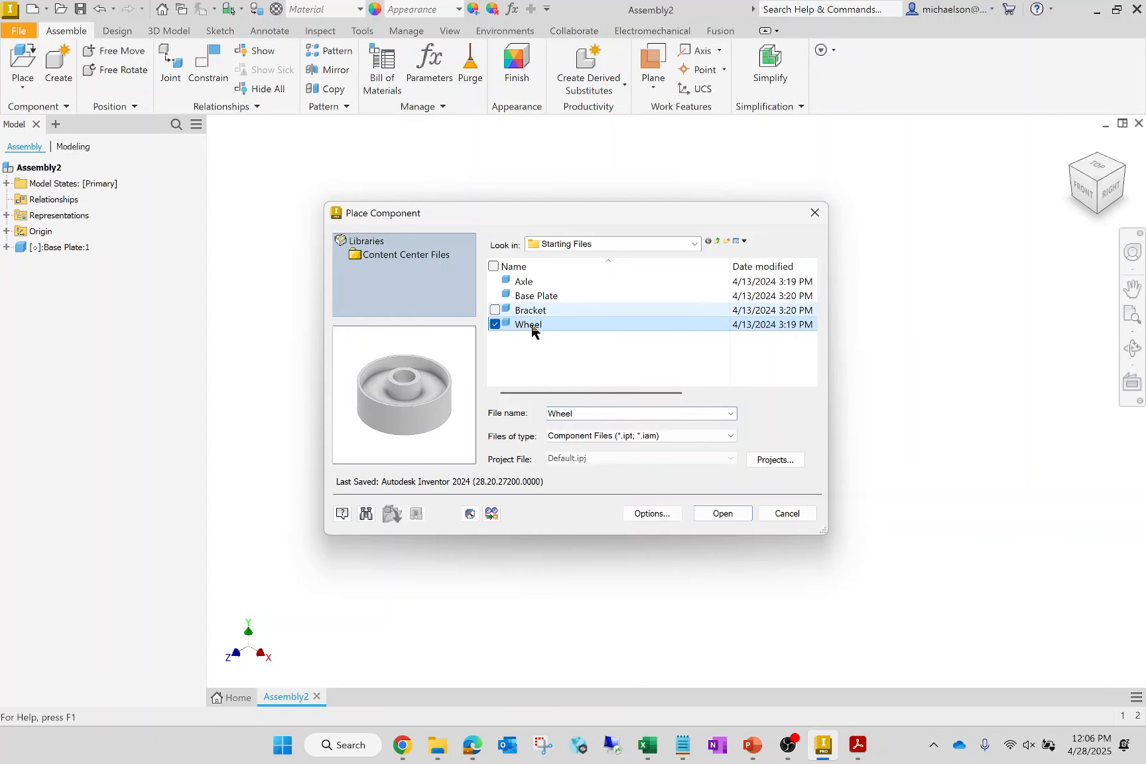
{"action": "left_click", "coordinate": [746, 514]}
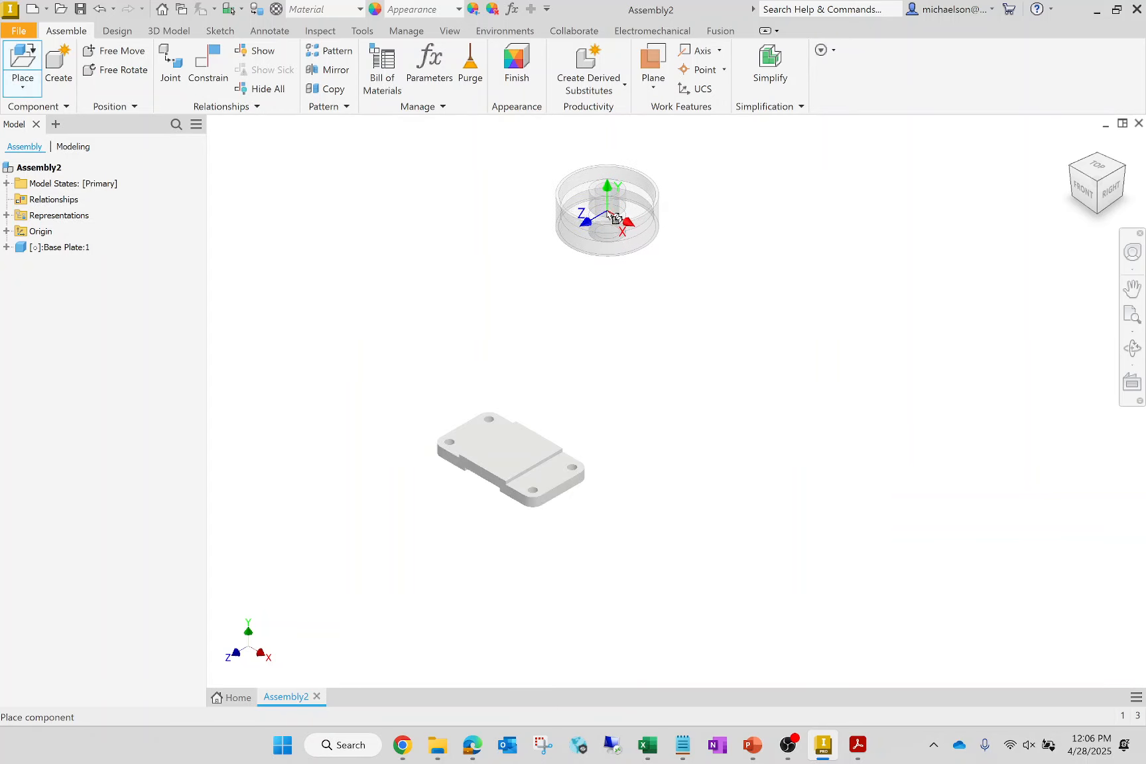
{"action": "left_click", "coordinate": [553, 195]}
{"action": "key", "text": "Escape"}
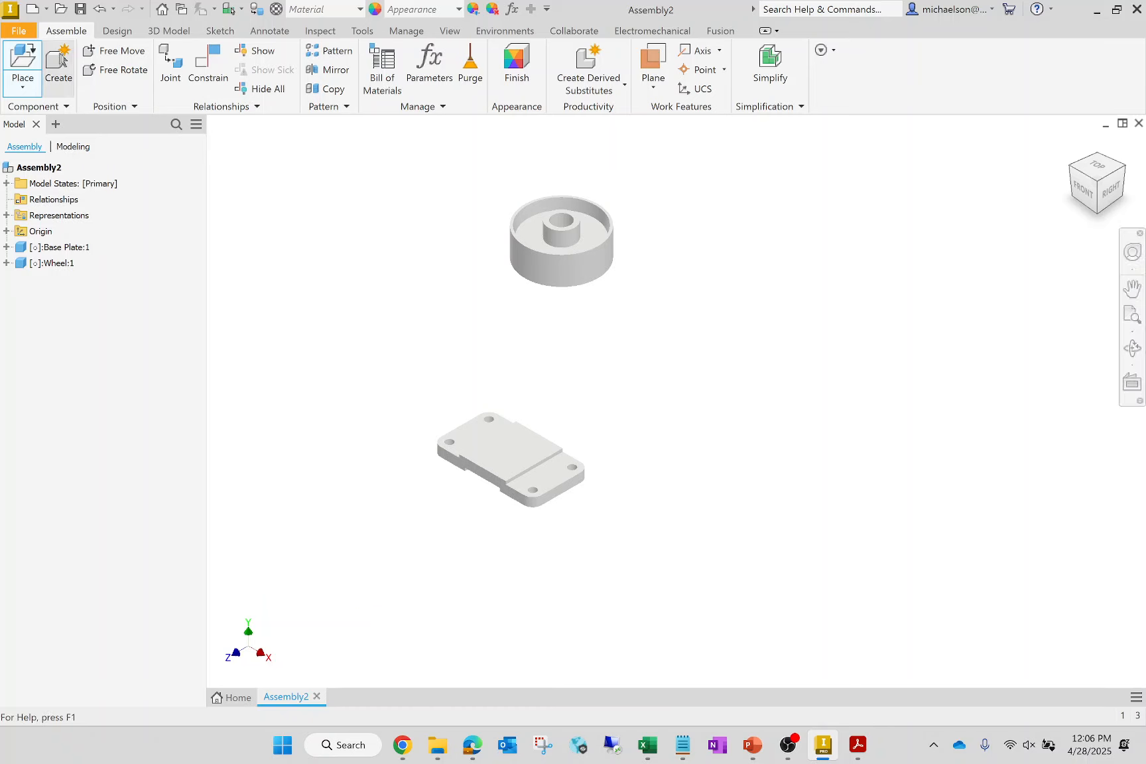
- Place one instance of the Axle part from the Starting Files folder beside the wheel
{"action": "left_click", "coordinate": [24, 58]}
{"action": "left_click", "coordinate": [511, 281]}
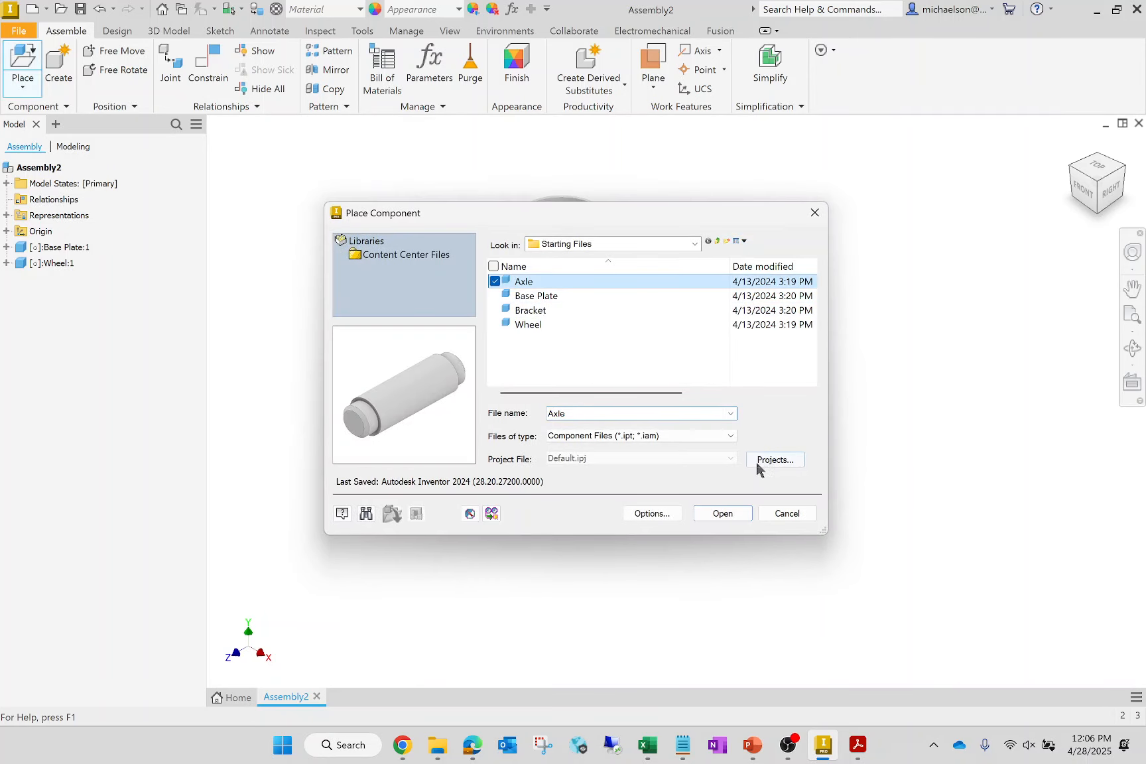
{"action": "left_click", "coordinate": [722, 512]}
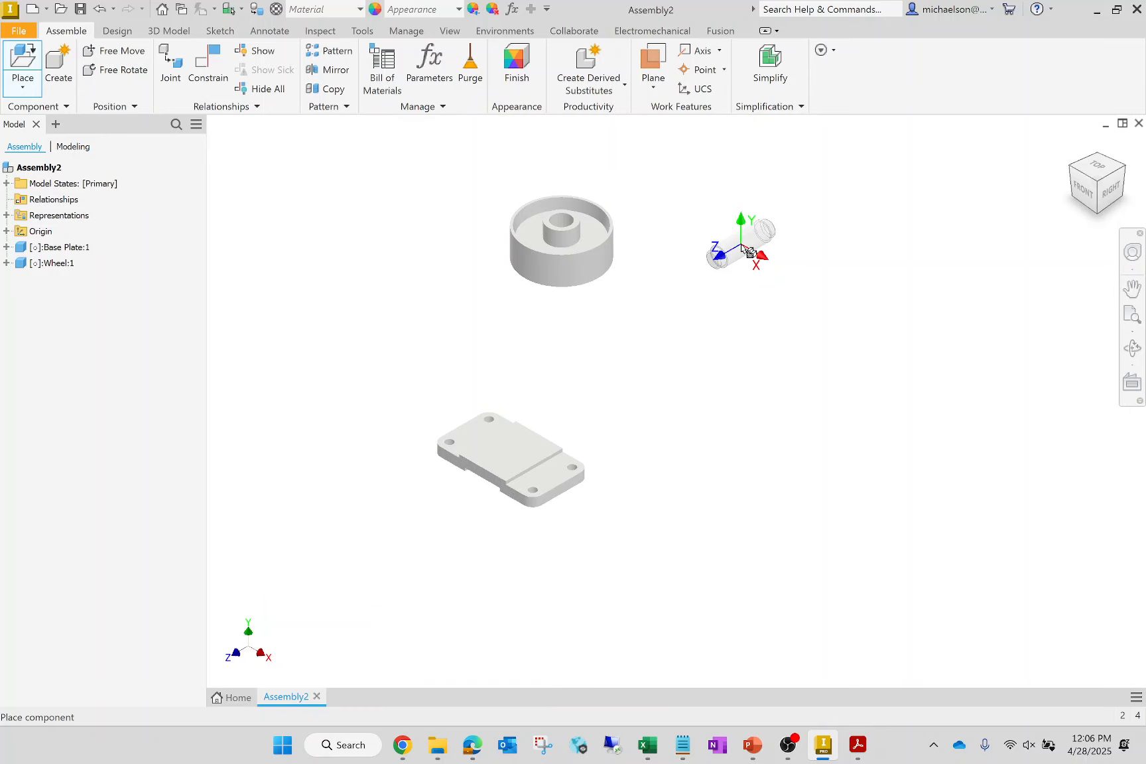
{"action": "left_click", "coordinate": [779, 267]}
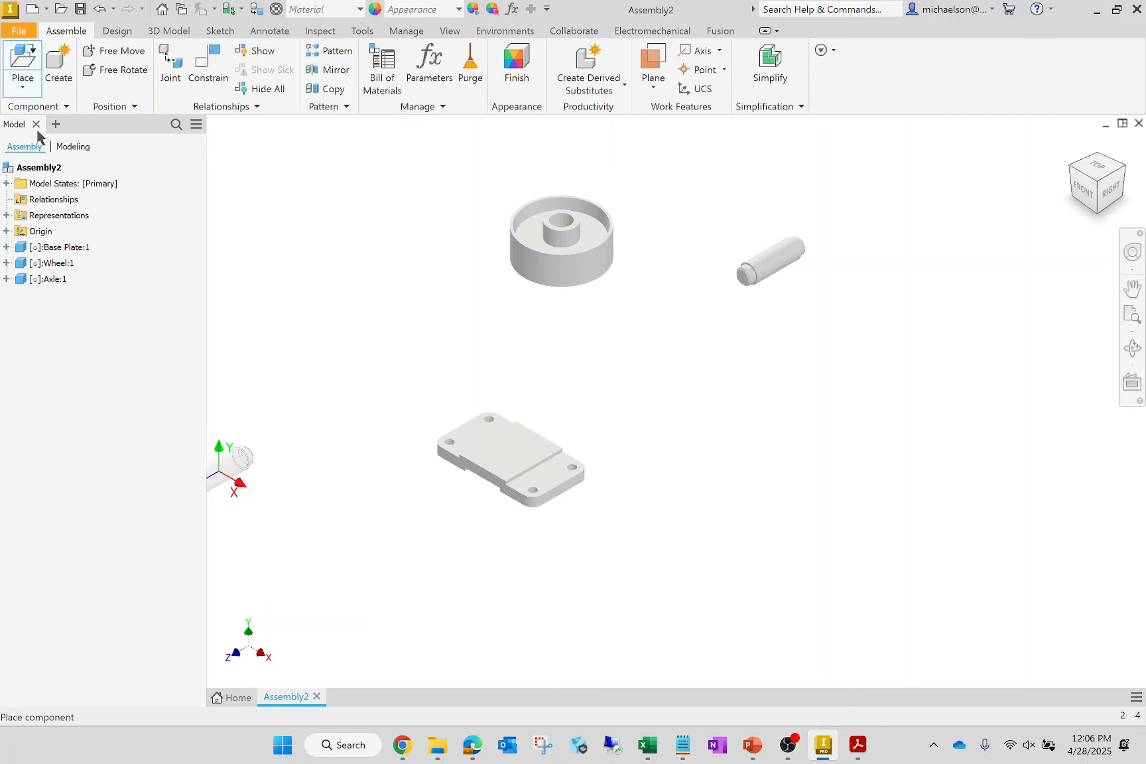
- Place two instances of the Bracket part side by side in the empty space below the axle
{"action": "left_click", "coordinate": [23, 73]}
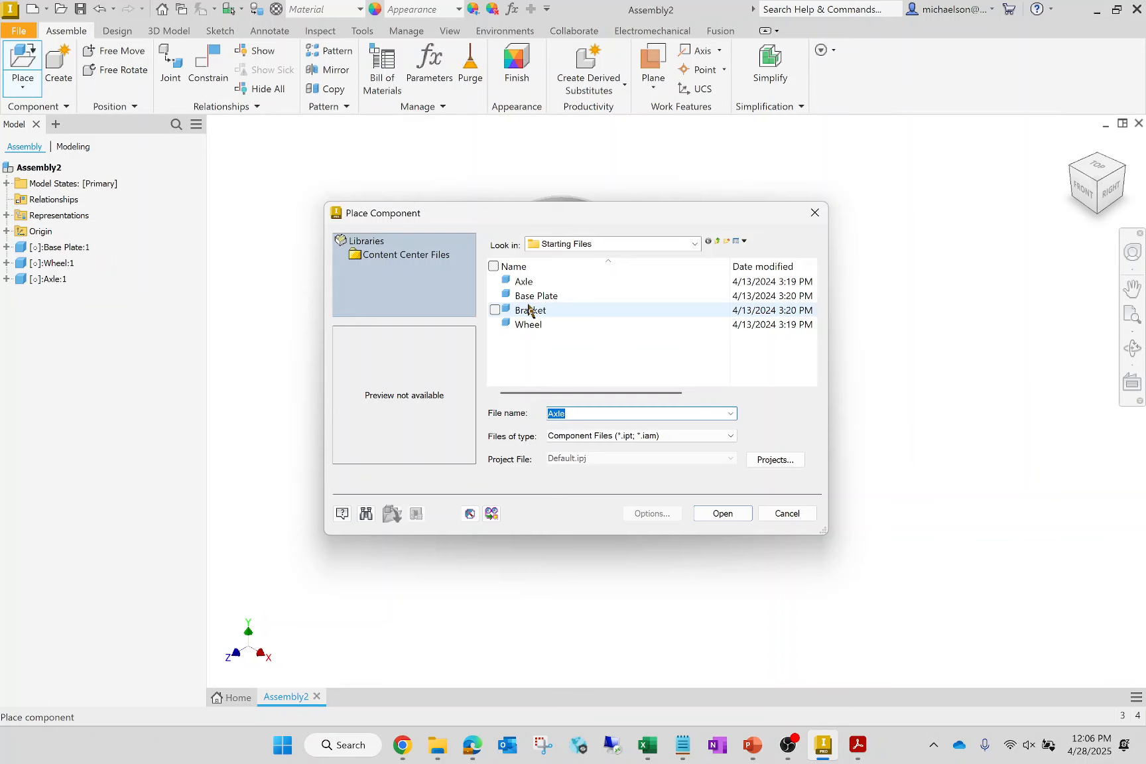
{"action": "left_click", "coordinate": [529, 310]}
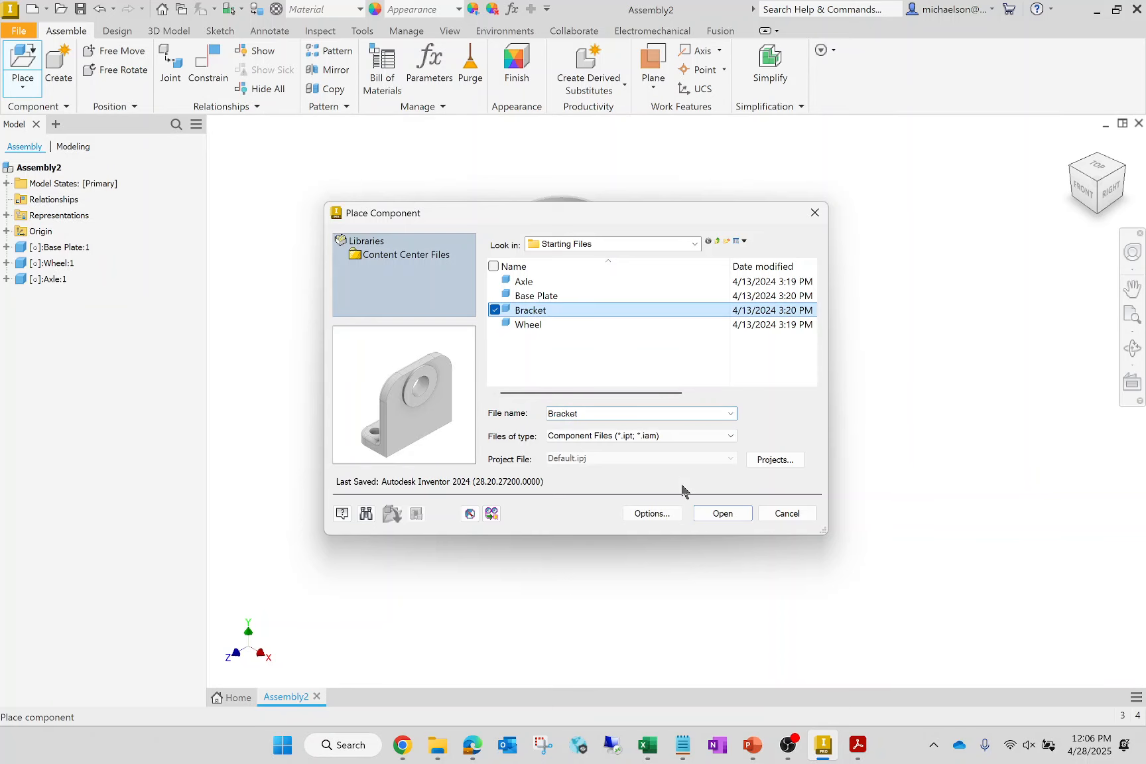
{"action": "left_click", "coordinate": [723, 514]}
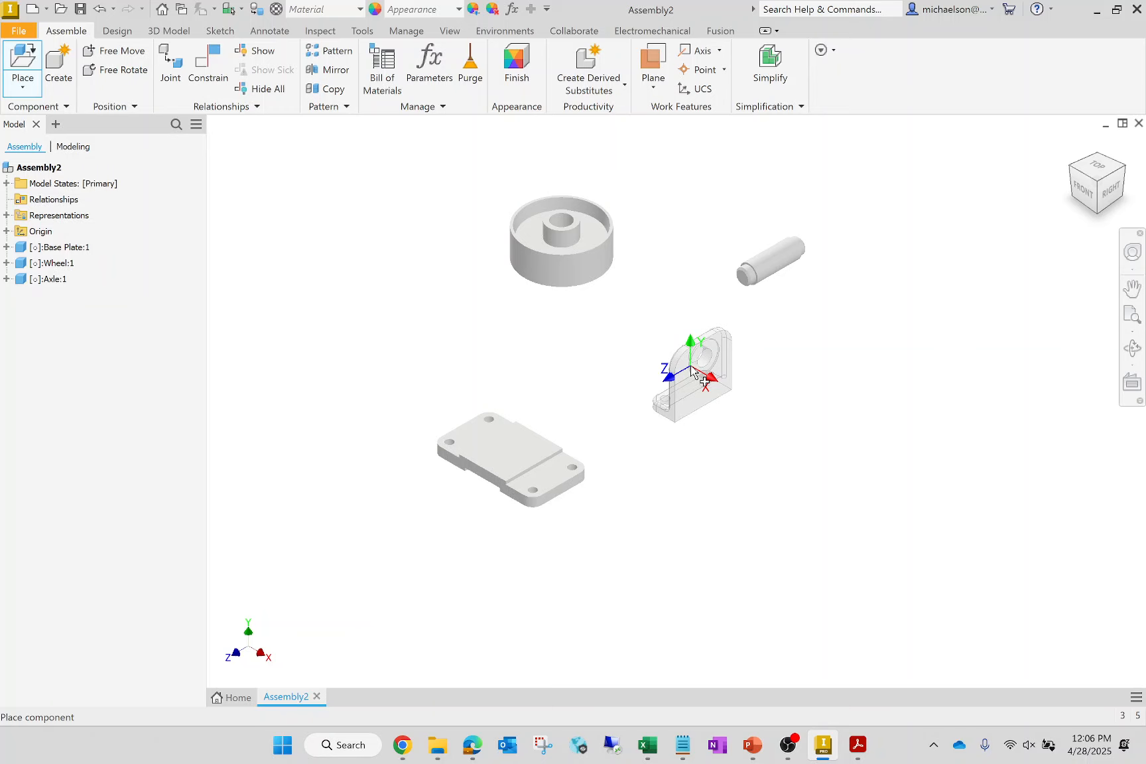
{"action": "left_click", "coordinate": [692, 368]}
{"action": "left_click", "coordinate": [809, 391]}
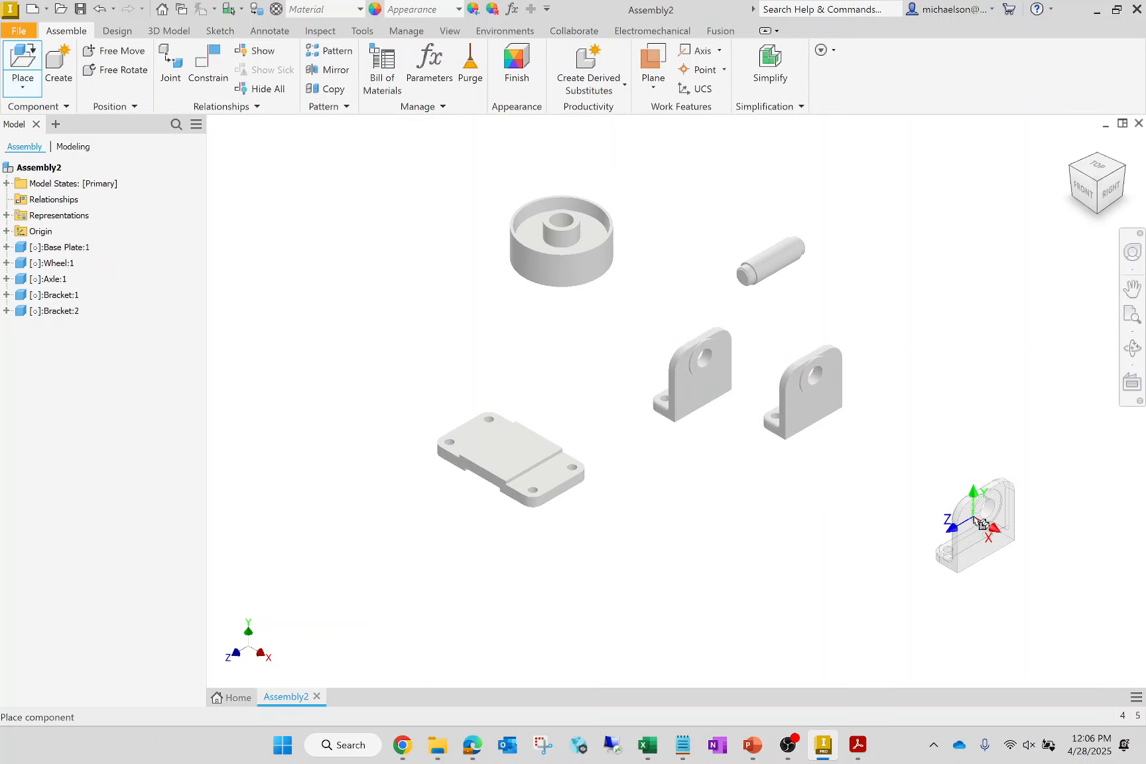
{"action": "key", "text": "Escape"}
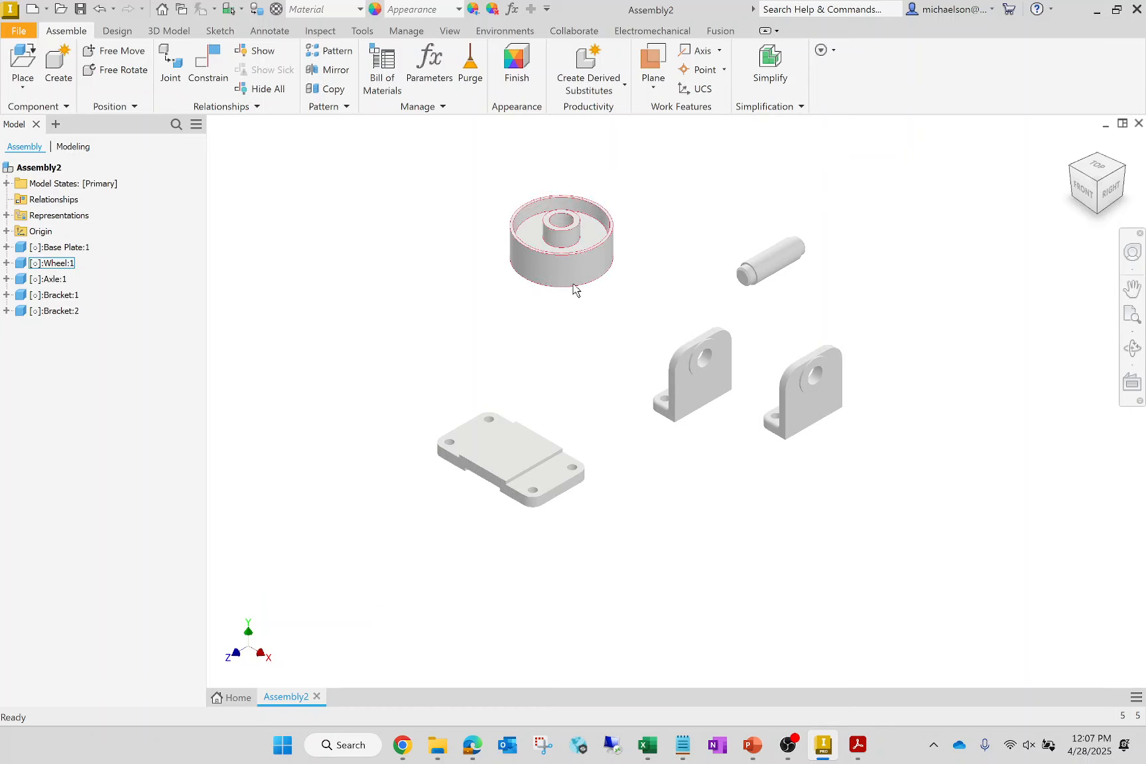
- Move the wheel, axle and both brackets apart so the components are spread out around the base plate
{"action": "left_click_drag", "start_coordinate": [584, 272], "coordinate": [478, 296]}
{"action": "left_click_drag", "start_coordinate": [748, 268], "coordinate": [953, 364]}
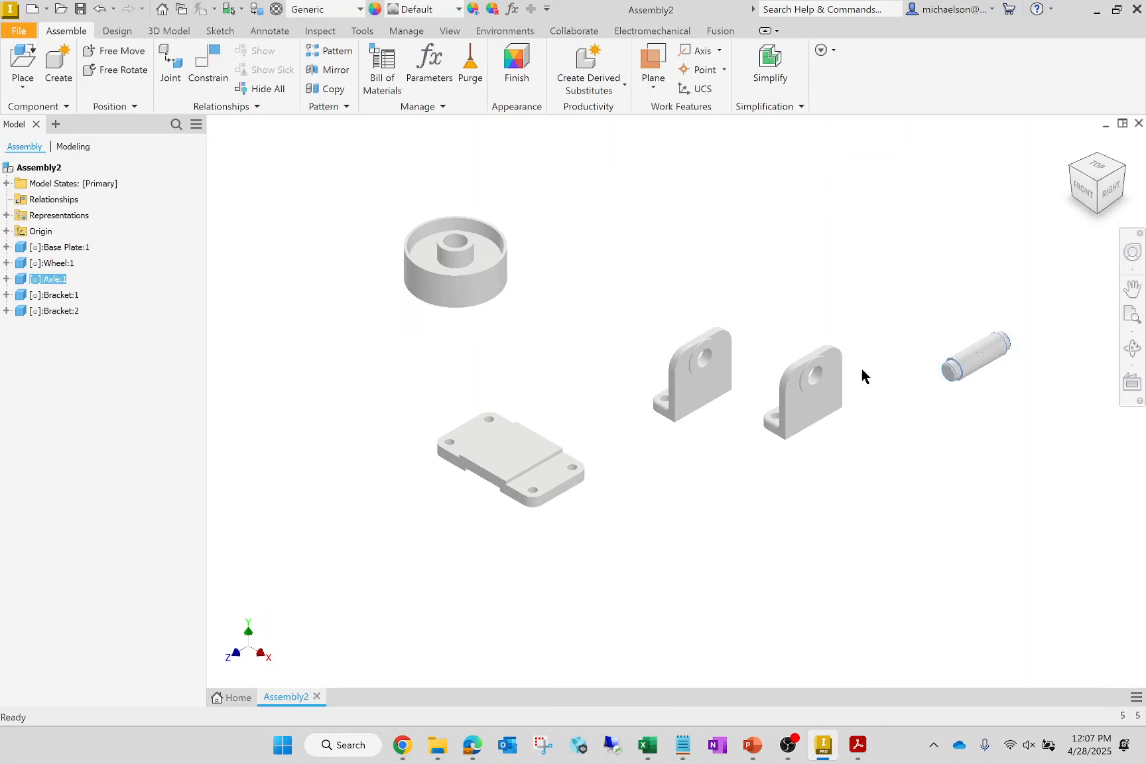
{"action": "left_click_drag", "start_coordinate": [778, 369], "coordinate": [871, 401]}
{"action": "left_click_drag", "start_coordinate": [695, 373], "coordinate": [727, 339]}
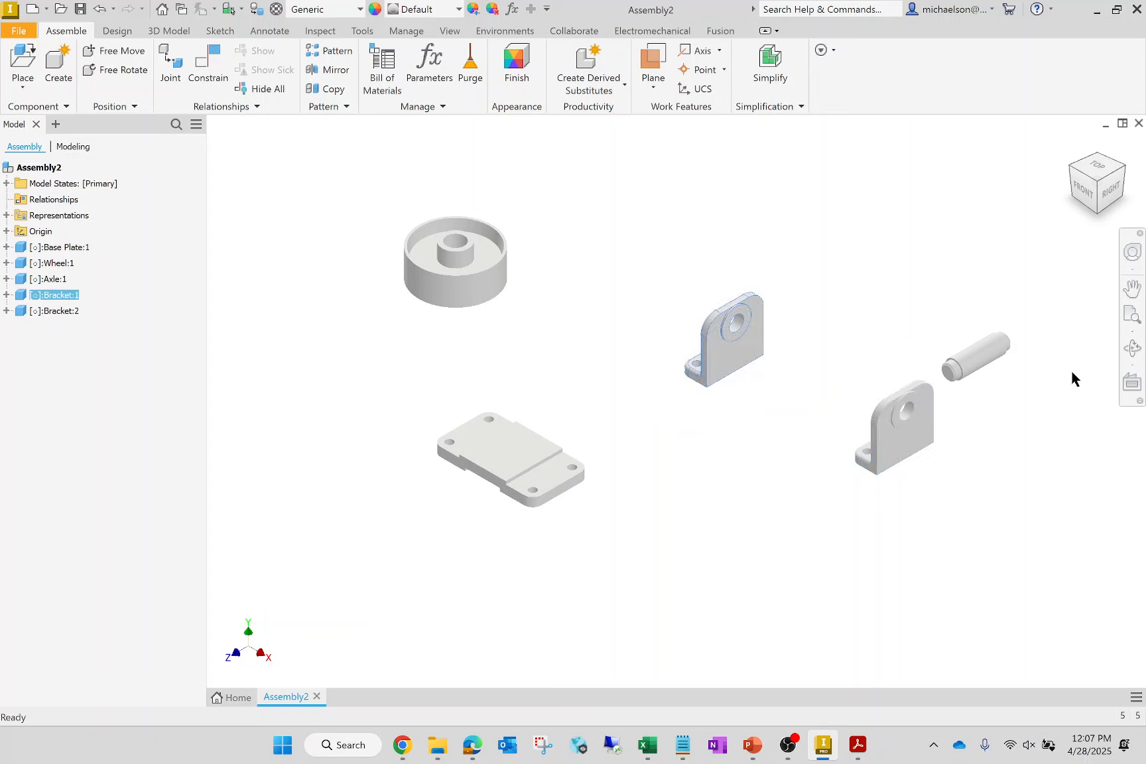
{"action": "left_click_drag", "start_coordinate": [971, 367], "coordinate": [874, 236]}
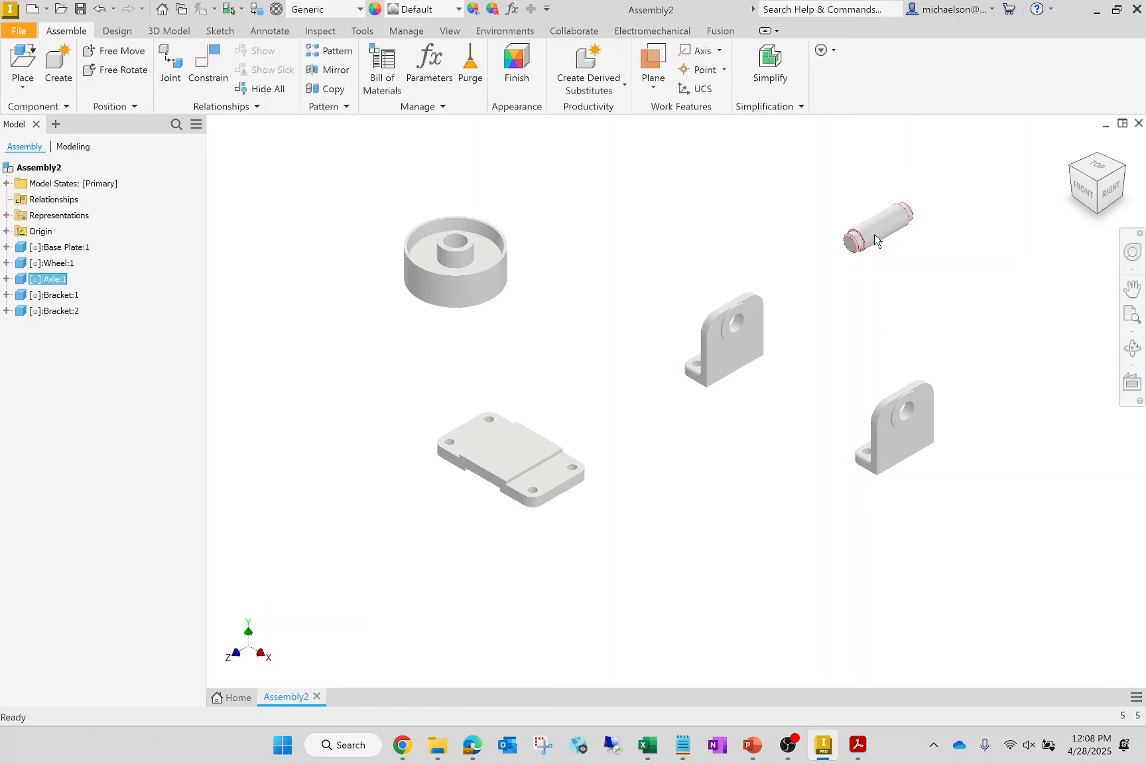
{"action": "scroll", "coordinate": [1016, 403], "scroll_direction": "down", "scroll_amount": 1}
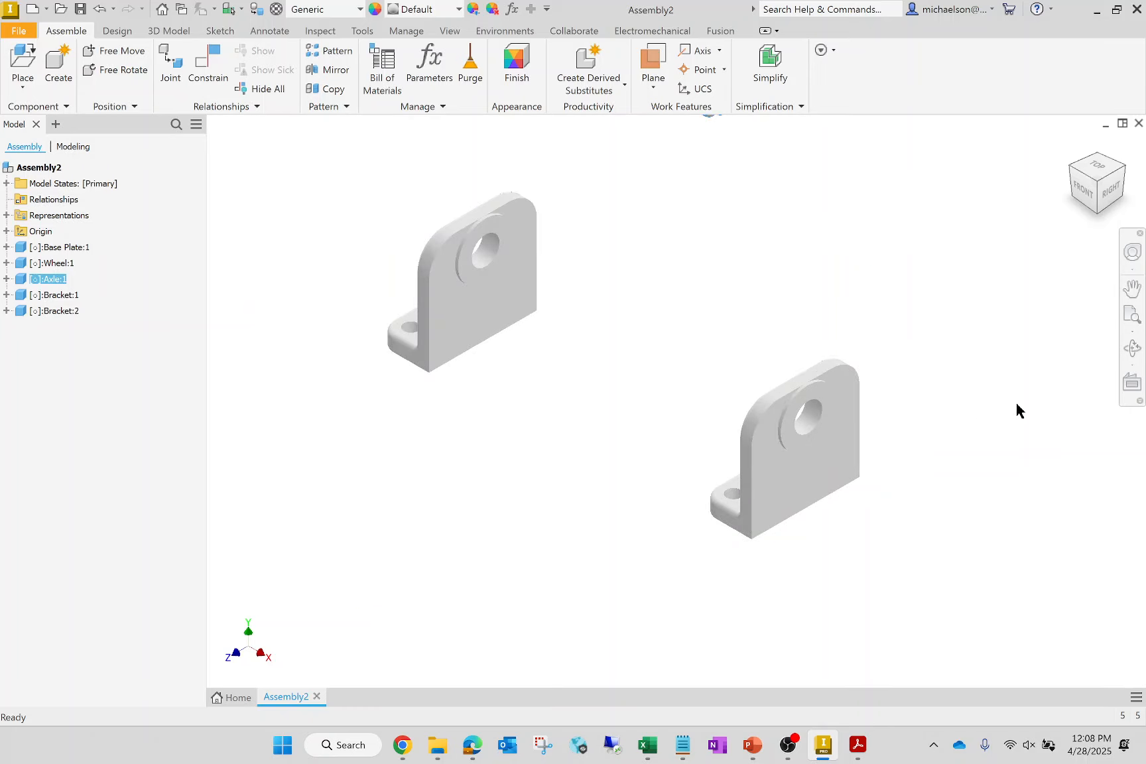
{"action": "scroll", "coordinate": [1016, 403], "scroll_direction": "up", "scroll_amount": 3}
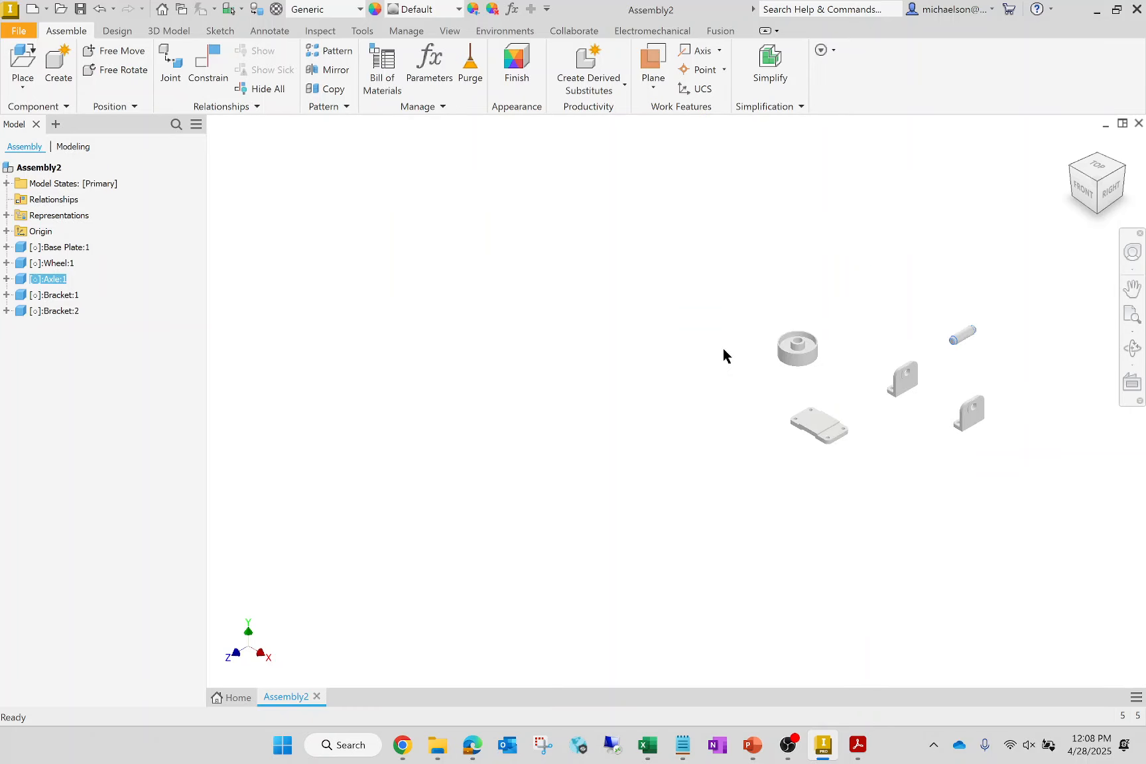
{"action": "scroll", "coordinate": [1080, 401], "scroll_direction": "down", "scroll_amount": 3}
{"action": "scroll", "coordinate": [704, 376], "scroll_direction": "up", "scroll_amount": 3}
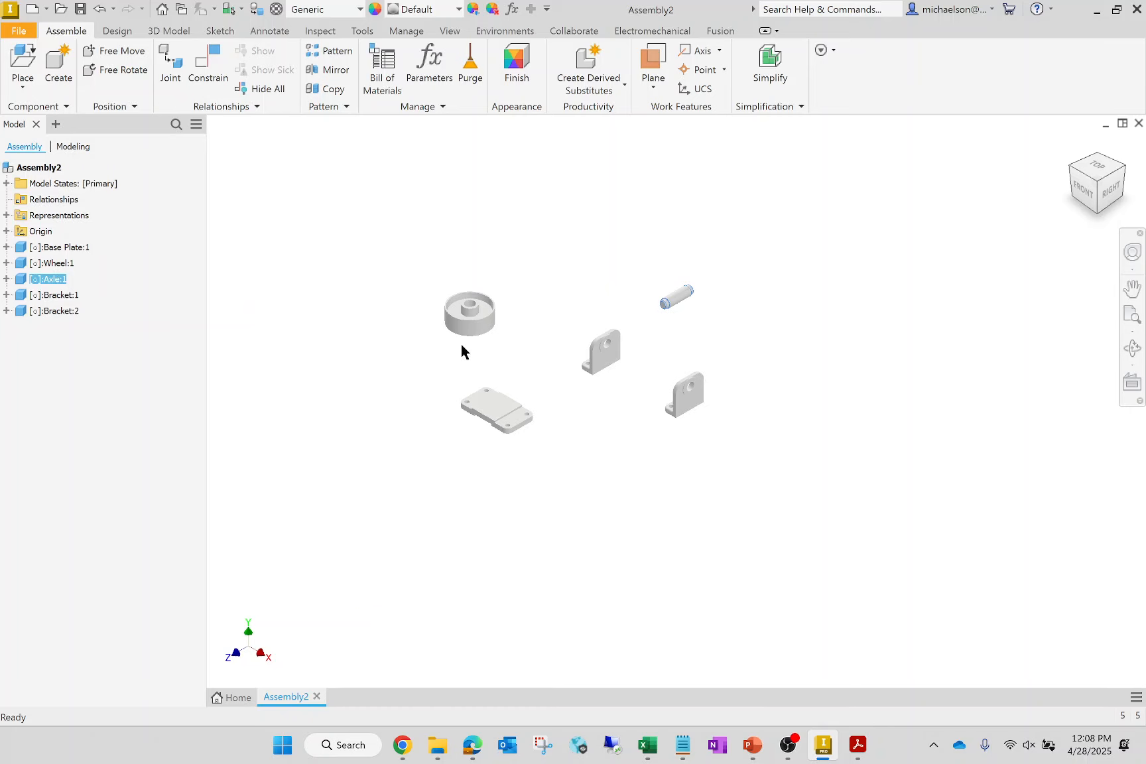
{"action": "left_click_drag", "start_coordinate": [793, 342], "coordinate": [1064, 329]}
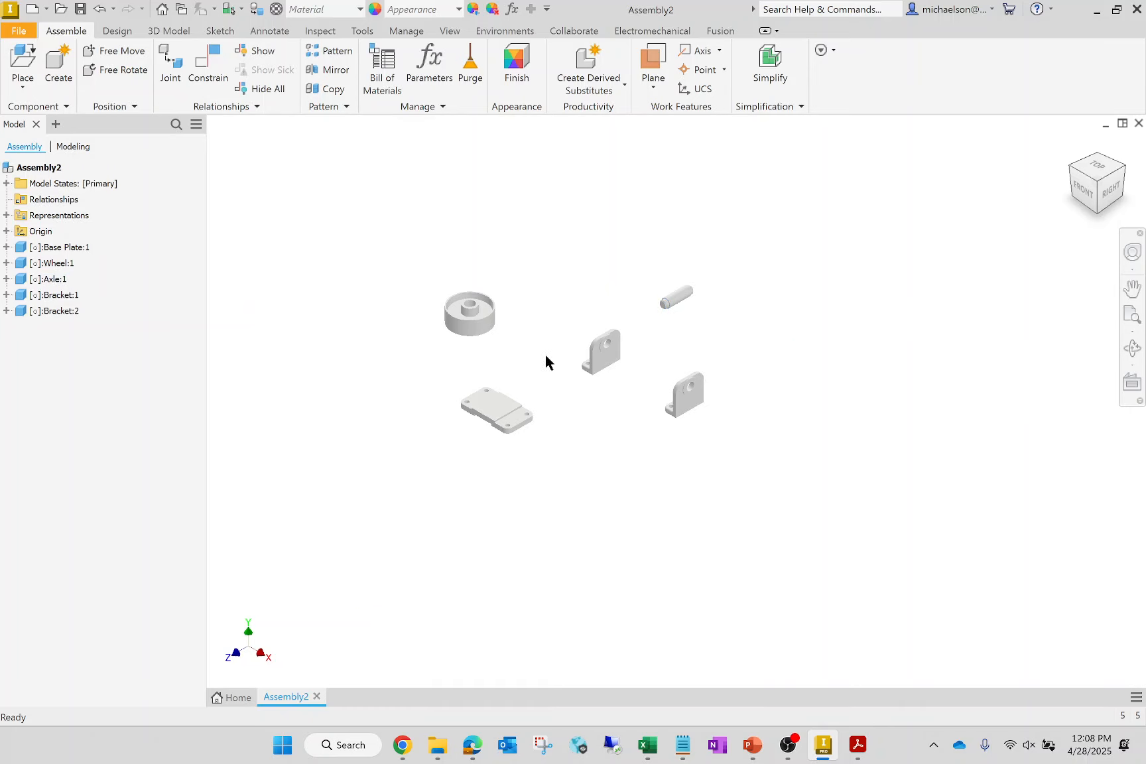
{"action": "scroll", "coordinate": [1003, 391], "scroll_direction": "down", "scroll_amount": 2}
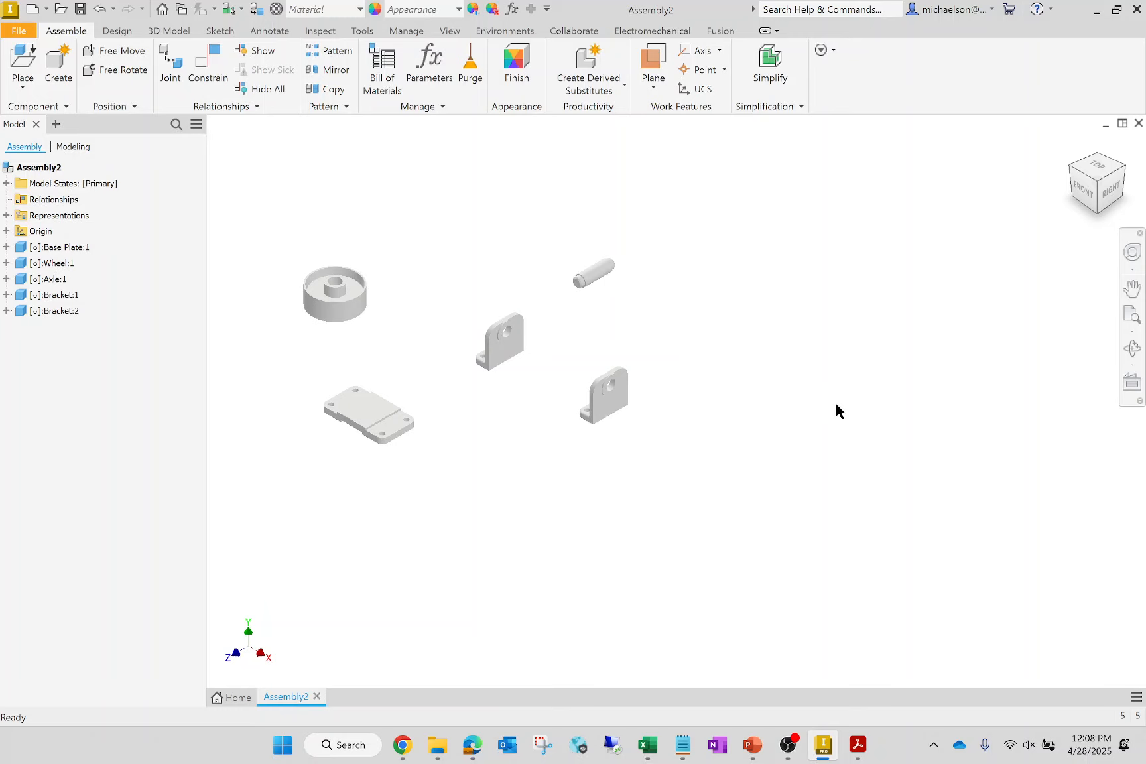
{"action": "scroll", "coordinate": [836, 403], "scroll_direction": "up", "scroll_amount": 4}
{"action": "scroll", "coordinate": [475, 335], "scroll_direction": "down", "scroll_amount": 3}
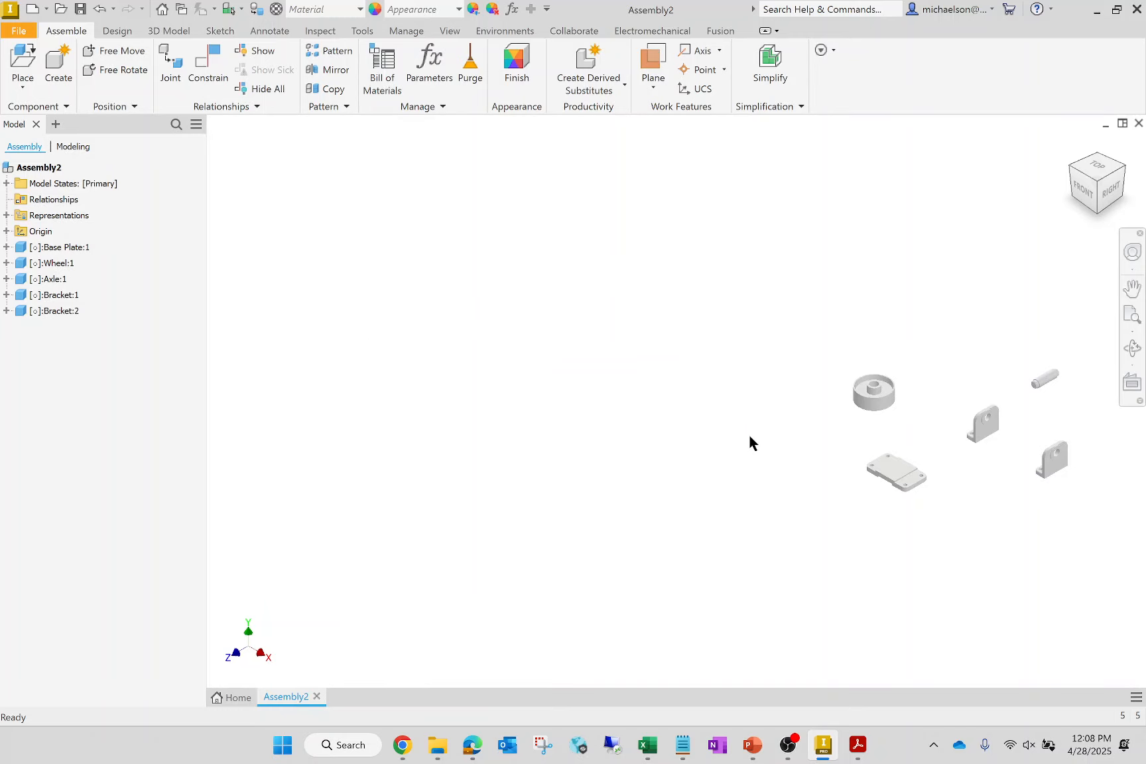
{"action": "scroll", "coordinate": [750, 435], "scroll_direction": "down", "scroll_amount": 2}
{"action": "scroll", "coordinate": [645, 456], "scroll_direction": "up", "scroll_amount": 2}
{"action": "scroll", "coordinate": [934, 445], "scroll_direction": "down", "scroll_amount": 3}
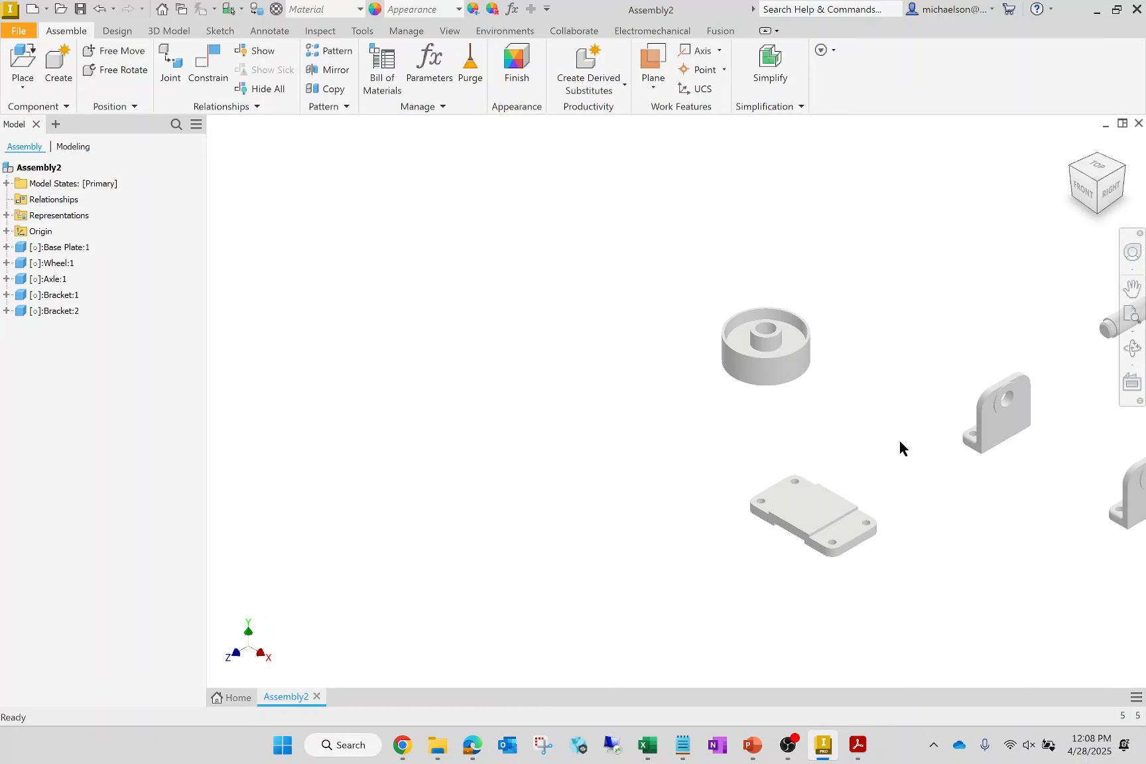
{"action": "scroll", "coordinate": [889, 440], "scroll_direction": "up", "scroll_amount": 2}
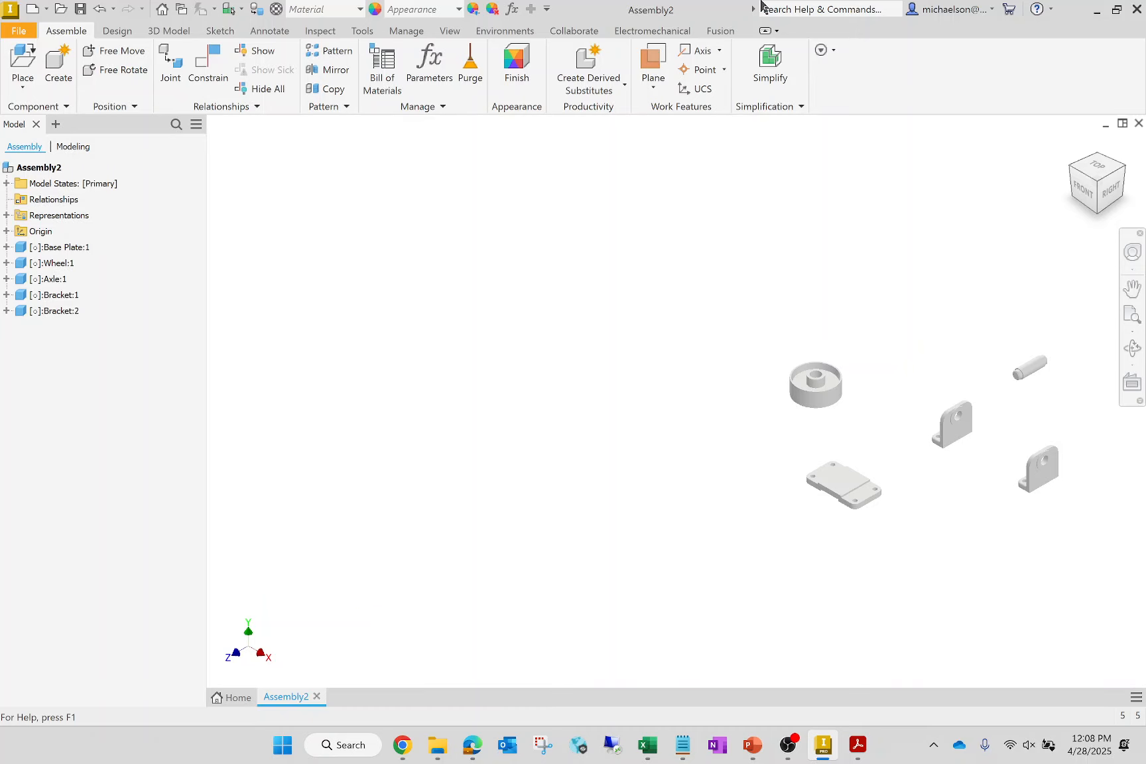
- Add Iron, Cast and Steel, Alloy from the Inventor Material Library to the assembly's document materials
{"action": "left_click", "coordinate": [363, 32]}
{"action": "left_click", "coordinate": [79, 61]}
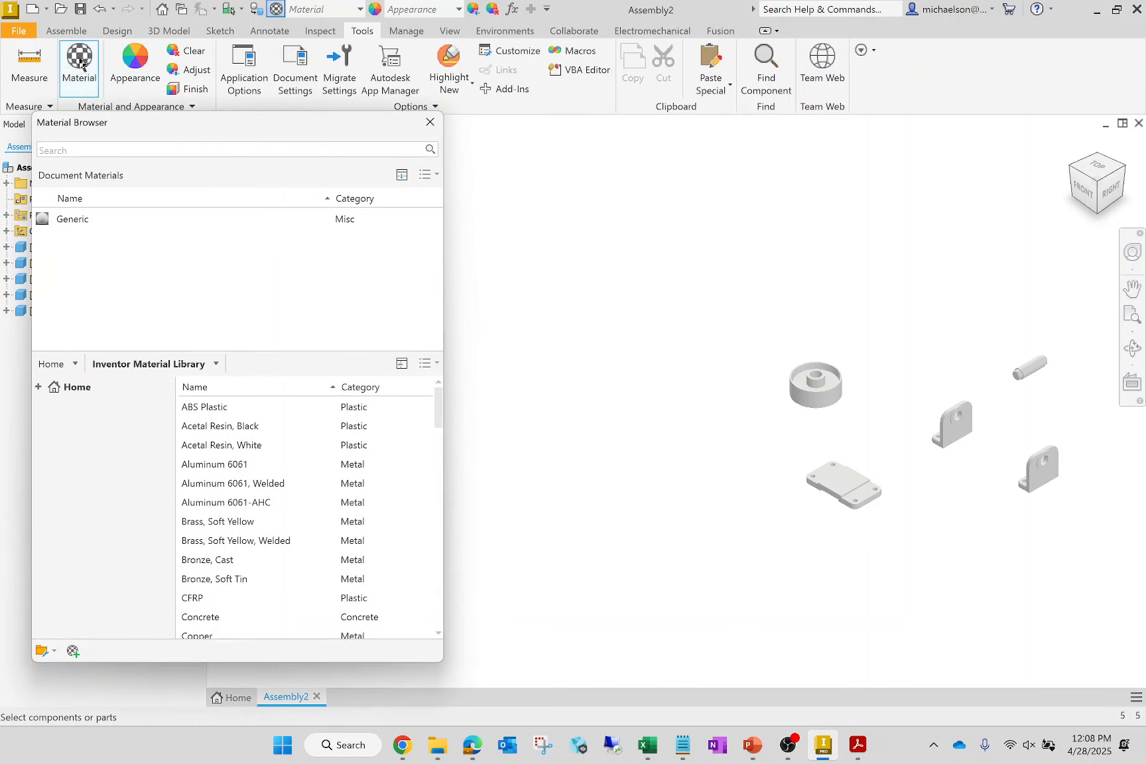
{"action": "left_click_drag", "start_coordinate": [209, 120], "coordinate": [407, 129]}
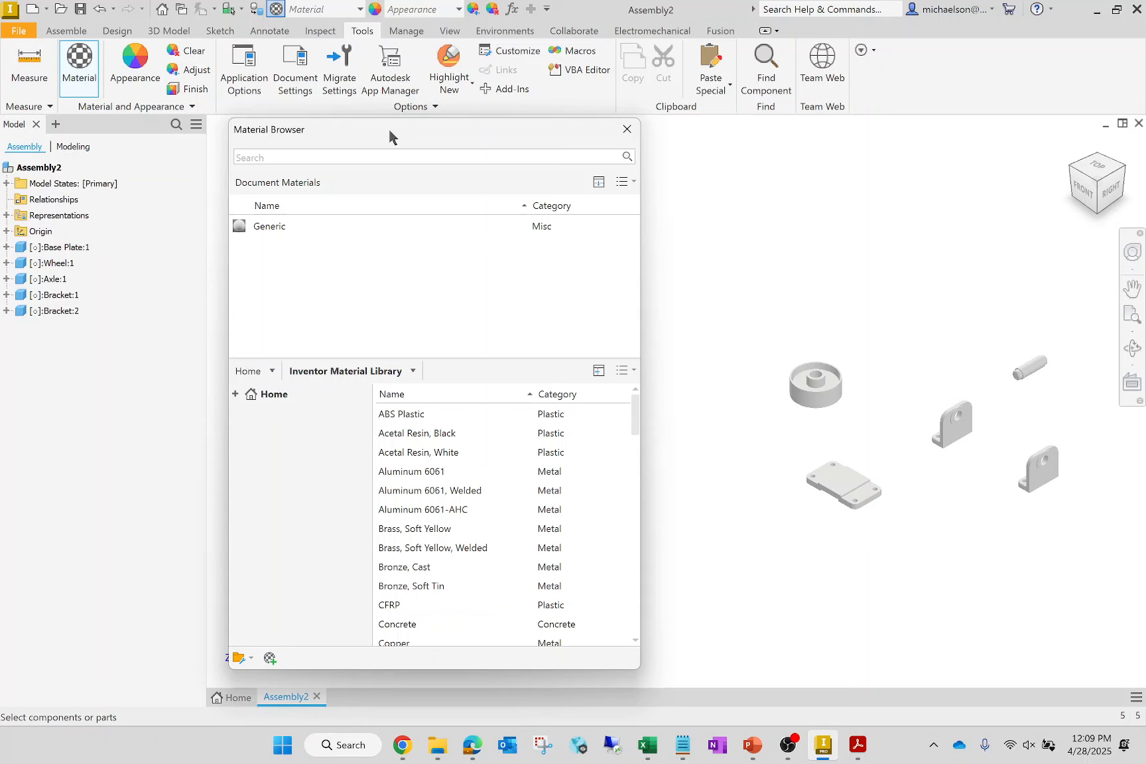
{"action": "scroll", "coordinate": [460, 480], "scroll_direction": "down", "scroll_amount": 4}
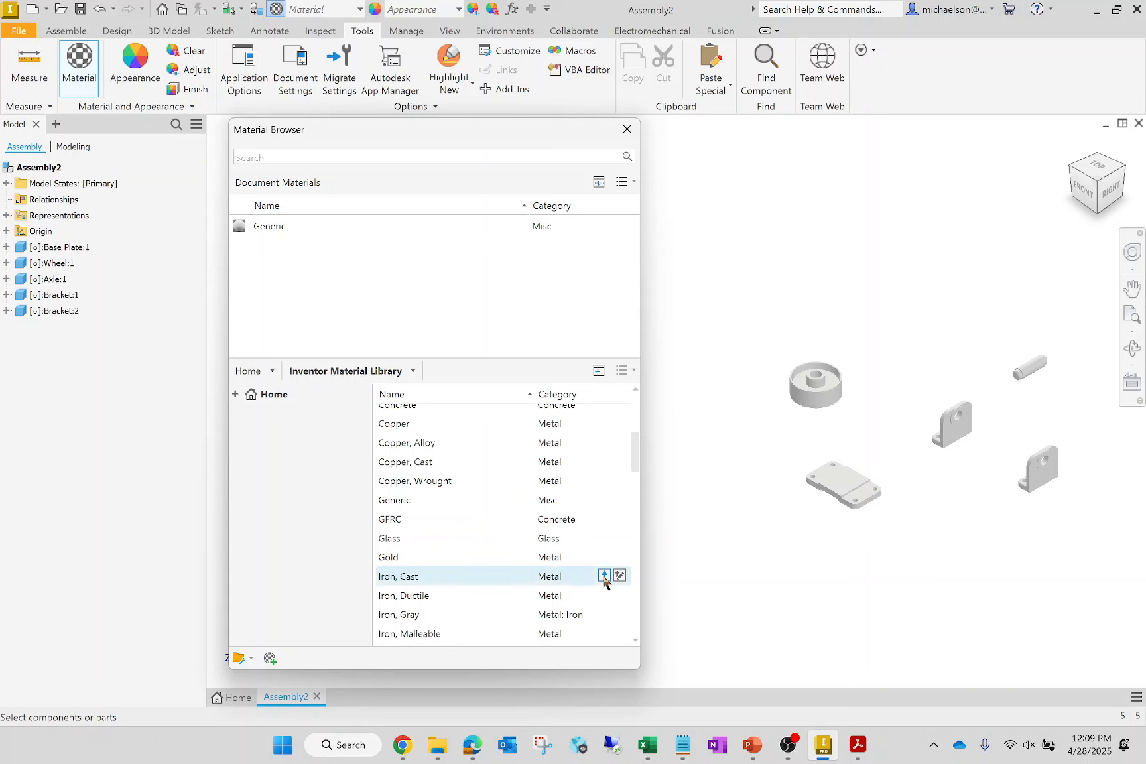
{"action": "left_click", "coordinate": [604, 576]}
{"action": "scroll", "coordinate": [540, 511], "scroll_direction": "down", "scroll_amount": 5}
{"action": "scroll", "coordinate": [542, 516], "scroll_direction": "down", "scroll_amount": 6}
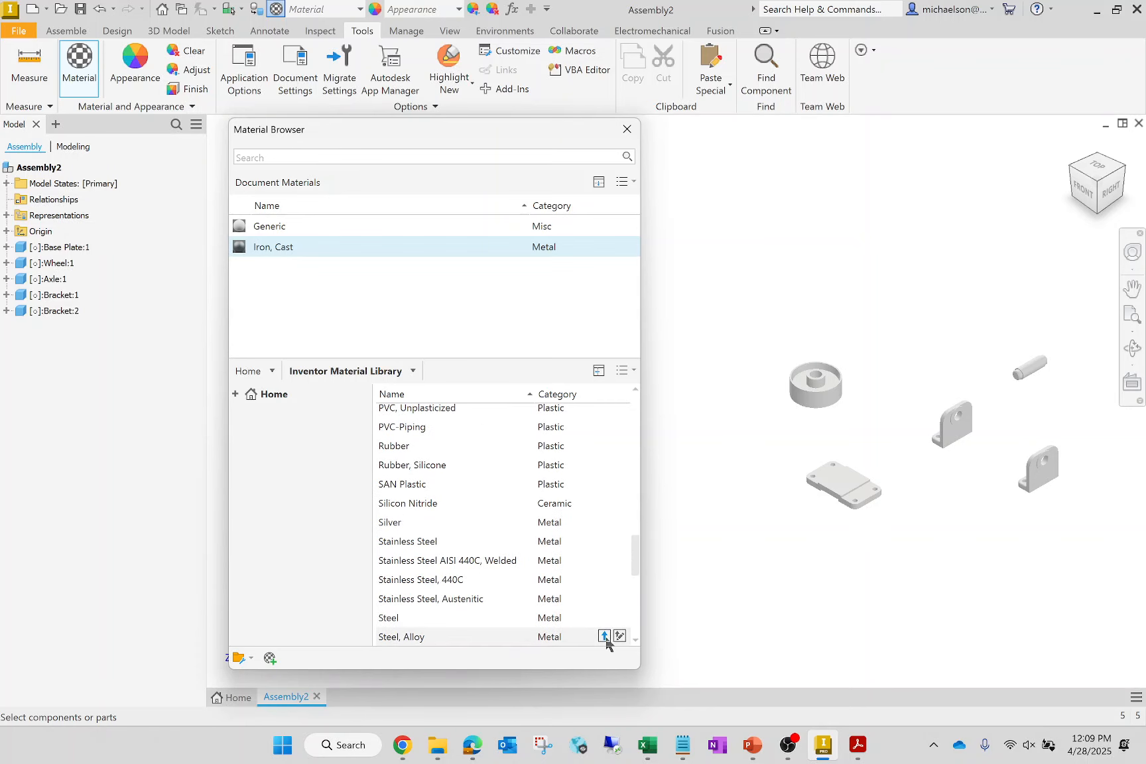
{"action": "left_click", "coordinate": [604, 635]}
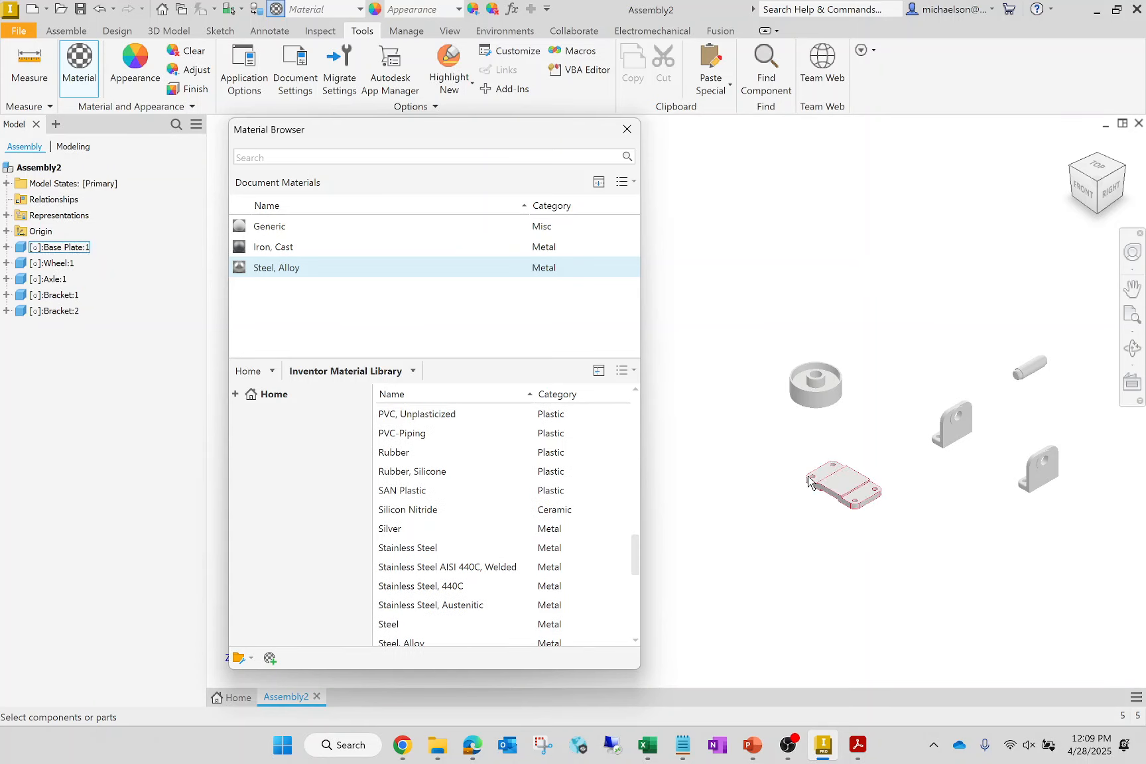
- Assign the Iron, Cast material to the base plate and to the wheel
{"action": "left_click", "coordinate": [275, 247]}
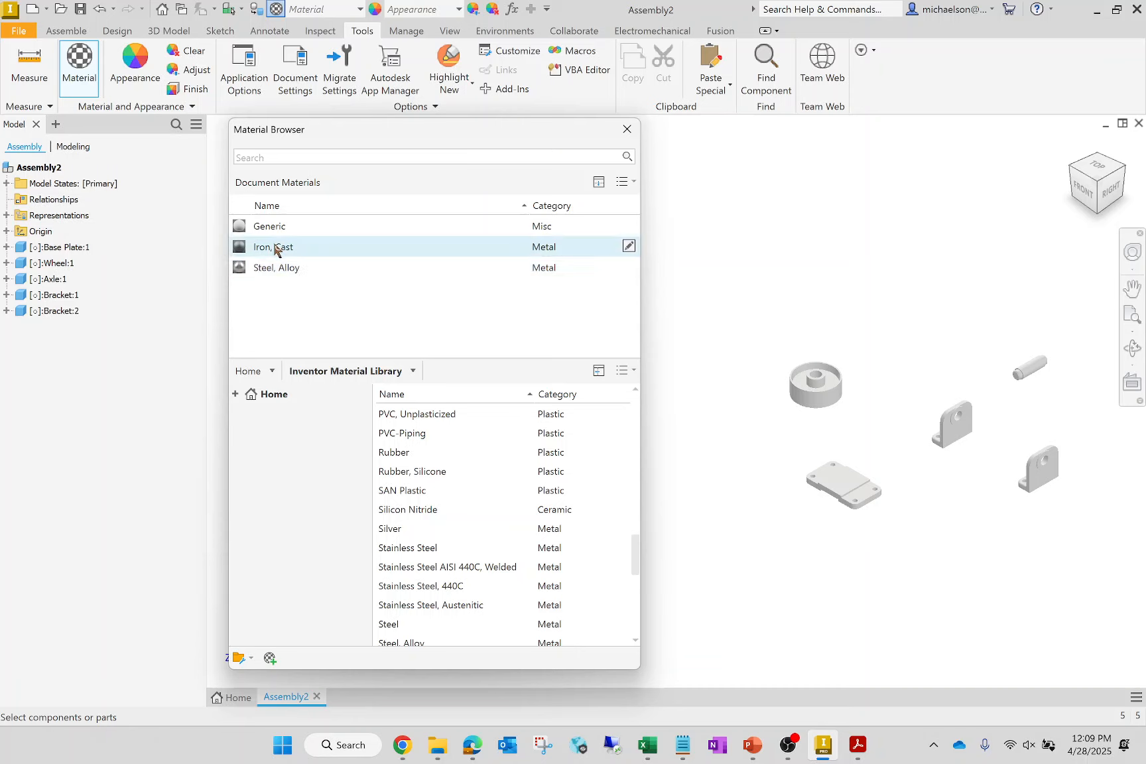
{"action": "left_click", "coordinate": [869, 494]}
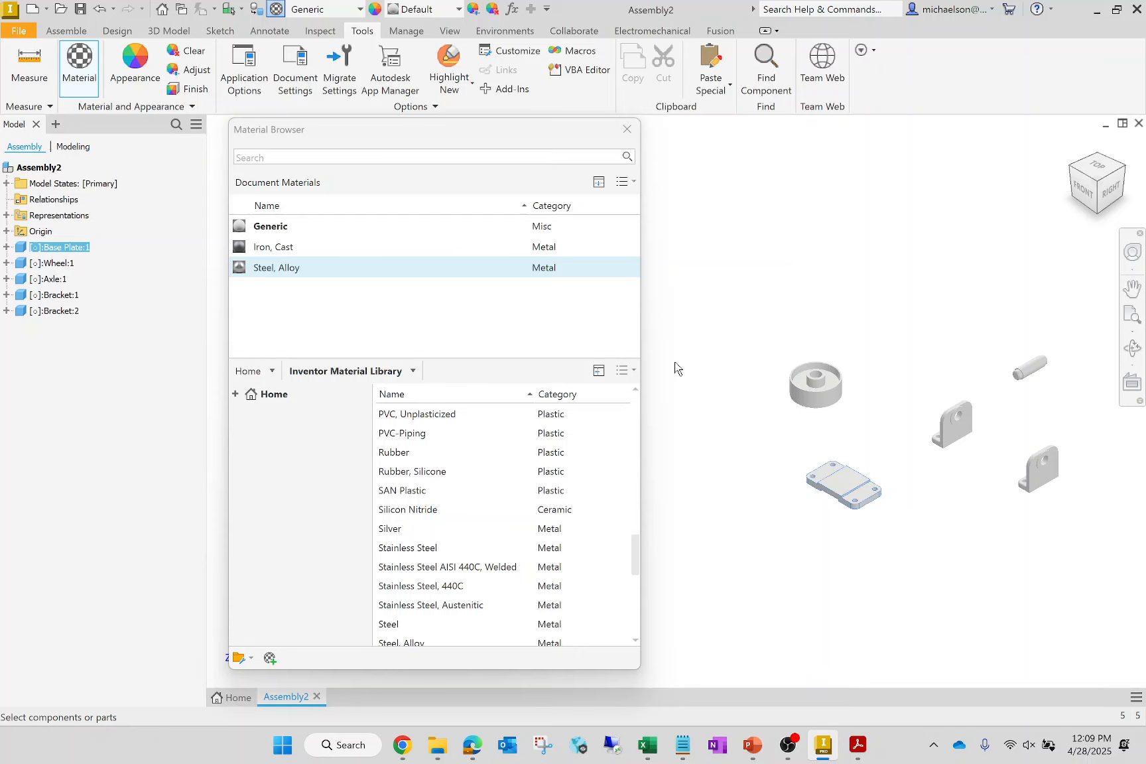
{"action": "left_click", "coordinate": [514, 250]}
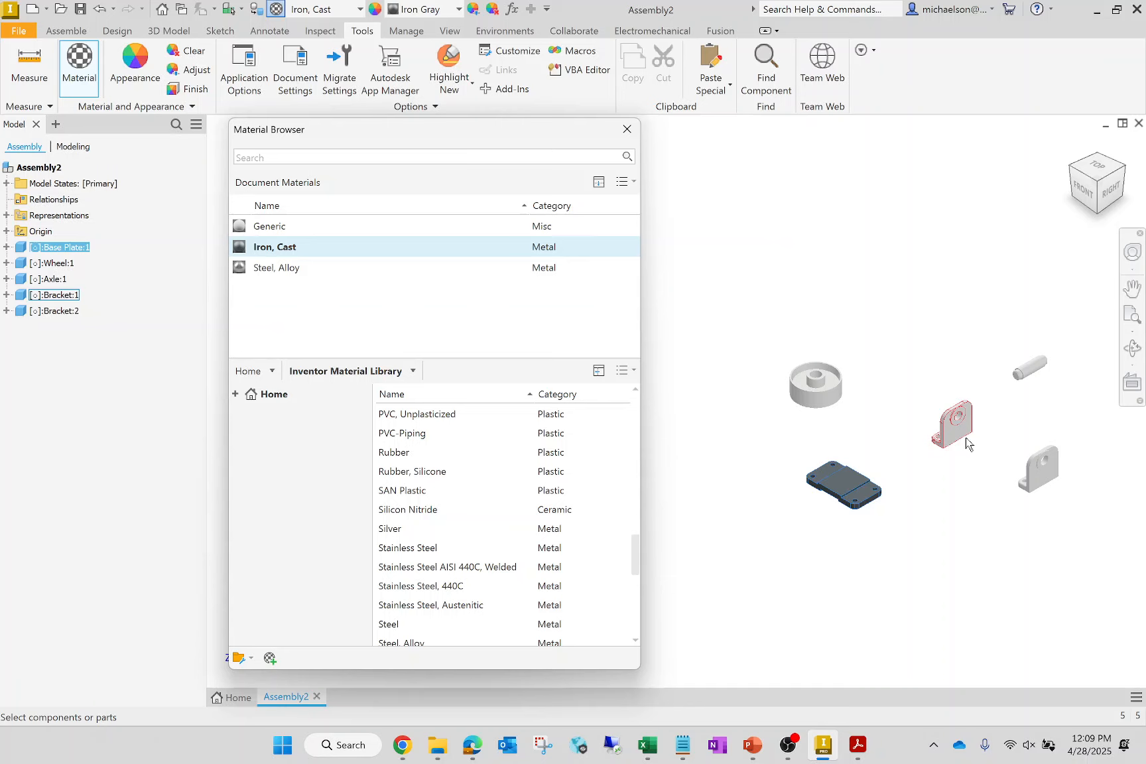
{"action": "left_click", "coordinate": [817, 393]}
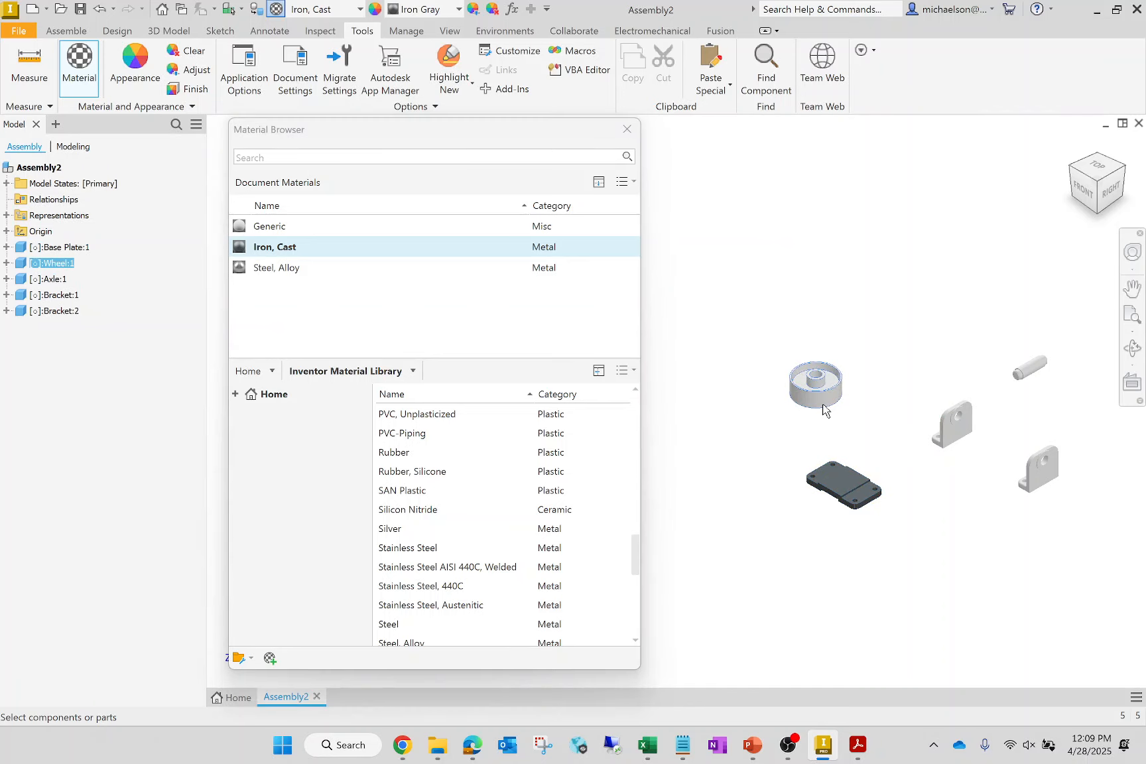
{"action": "left_click", "coordinate": [405, 268]}
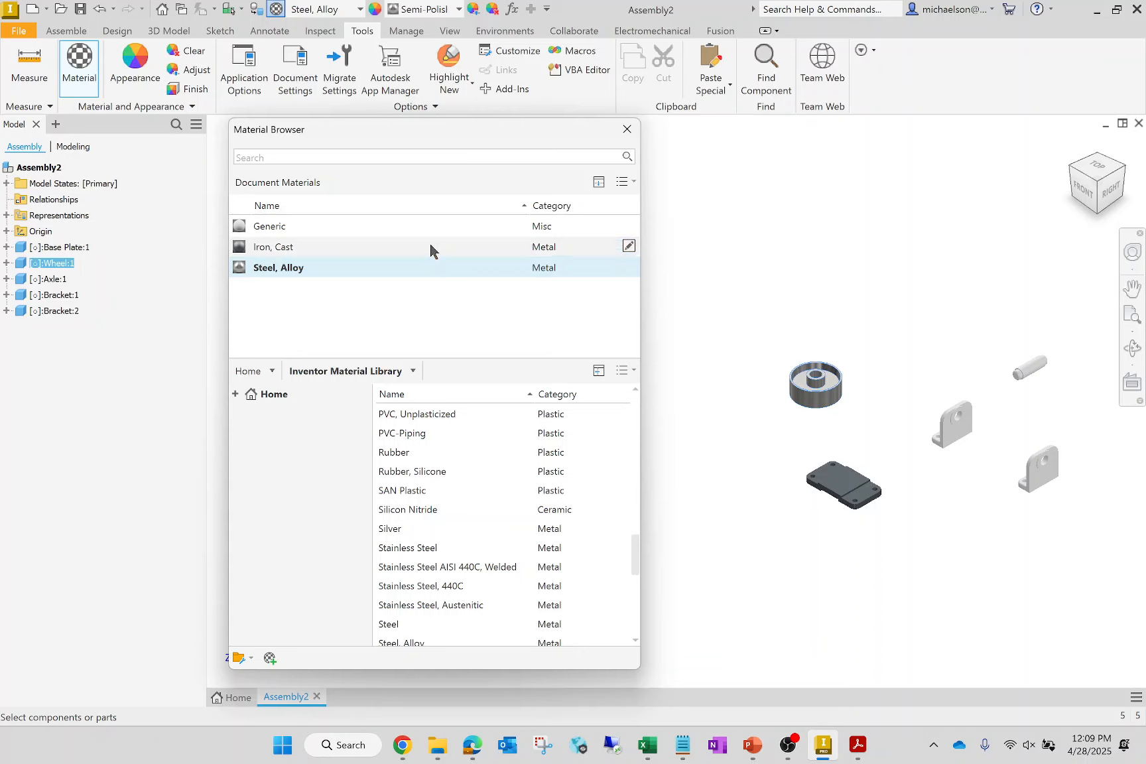
{"action": "left_click", "coordinate": [430, 249]}
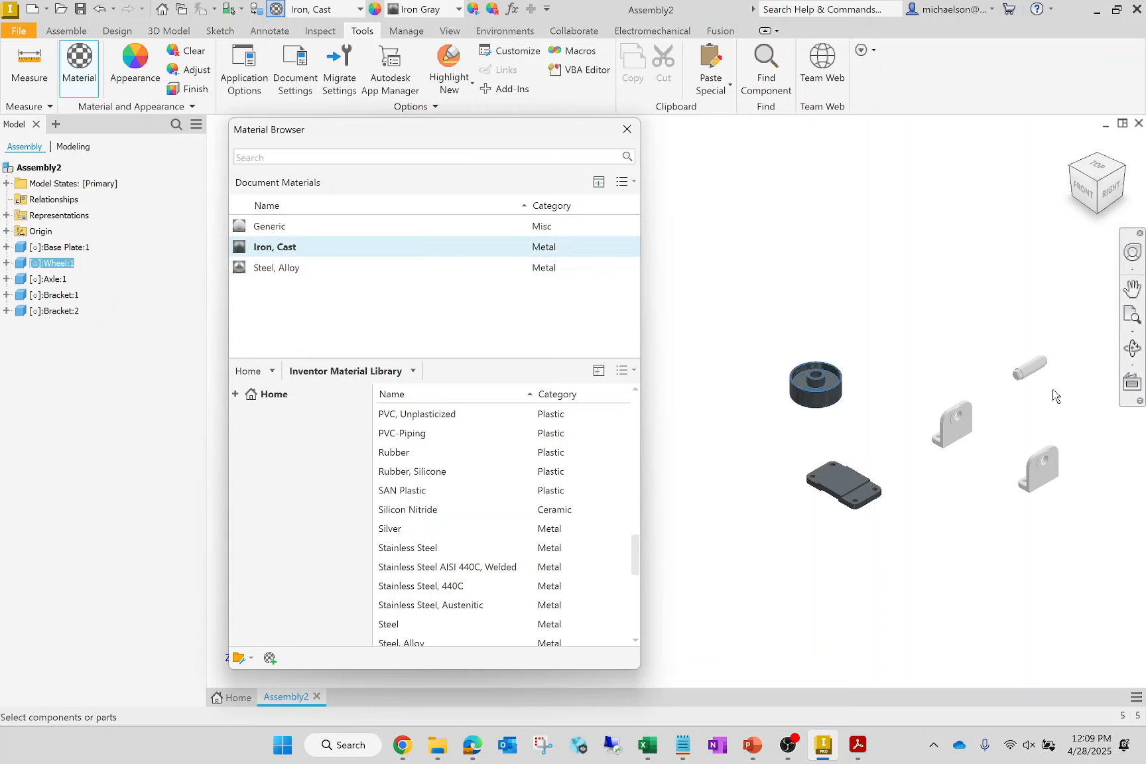
- Assign Steel, Alloy to the axle and Iron, Cast to both brackets, finishing the material assignment
{"action": "left_click", "coordinate": [1030, 368]}
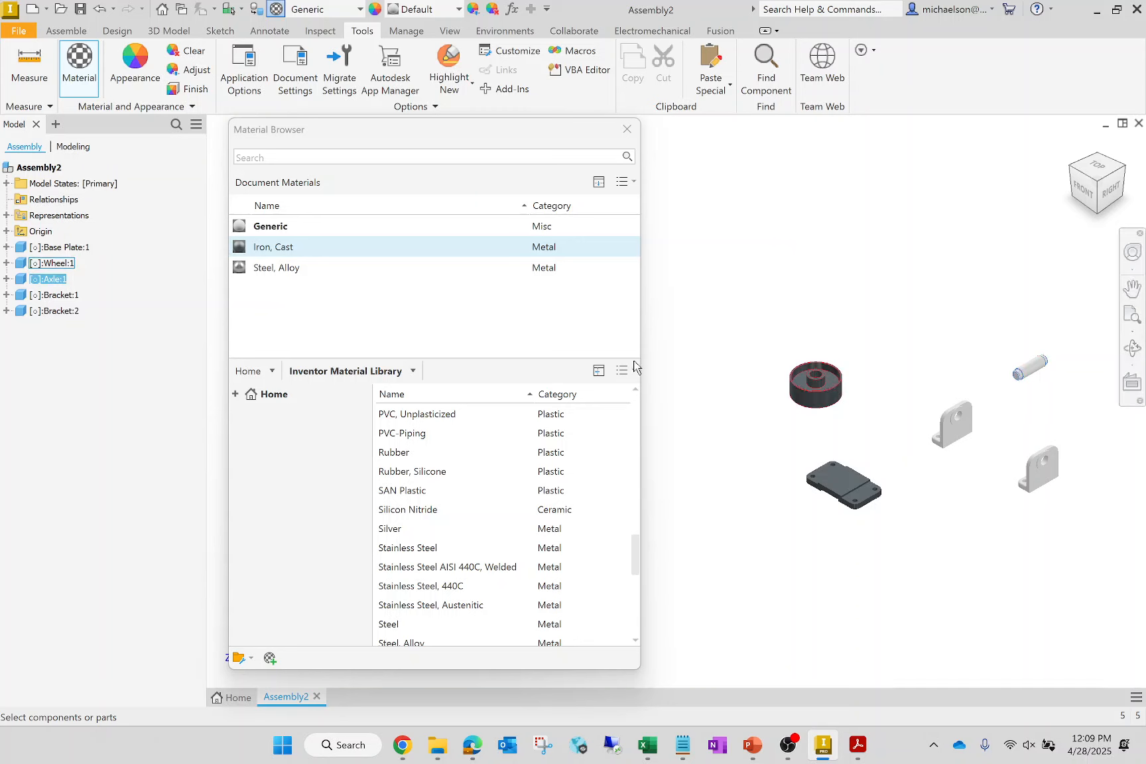
{"action": "left_click", "coordinate": [365, 270]}
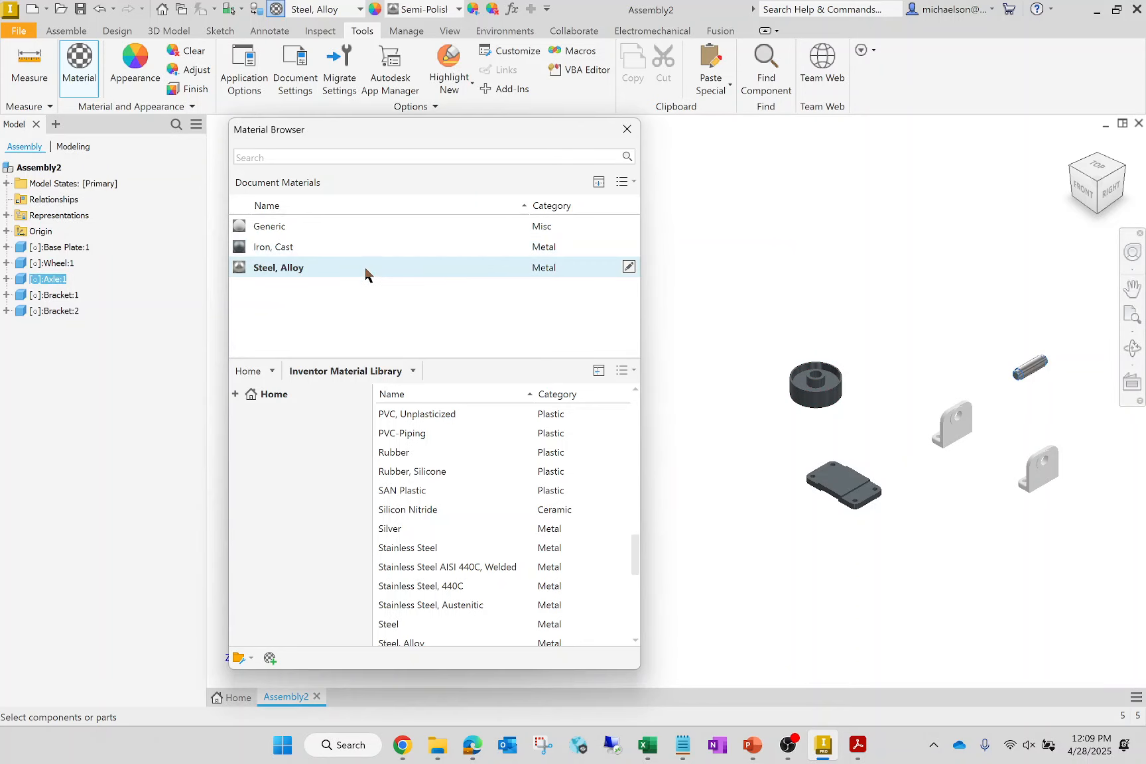
{"action": "left_click", "coordinate": [967, 429]}
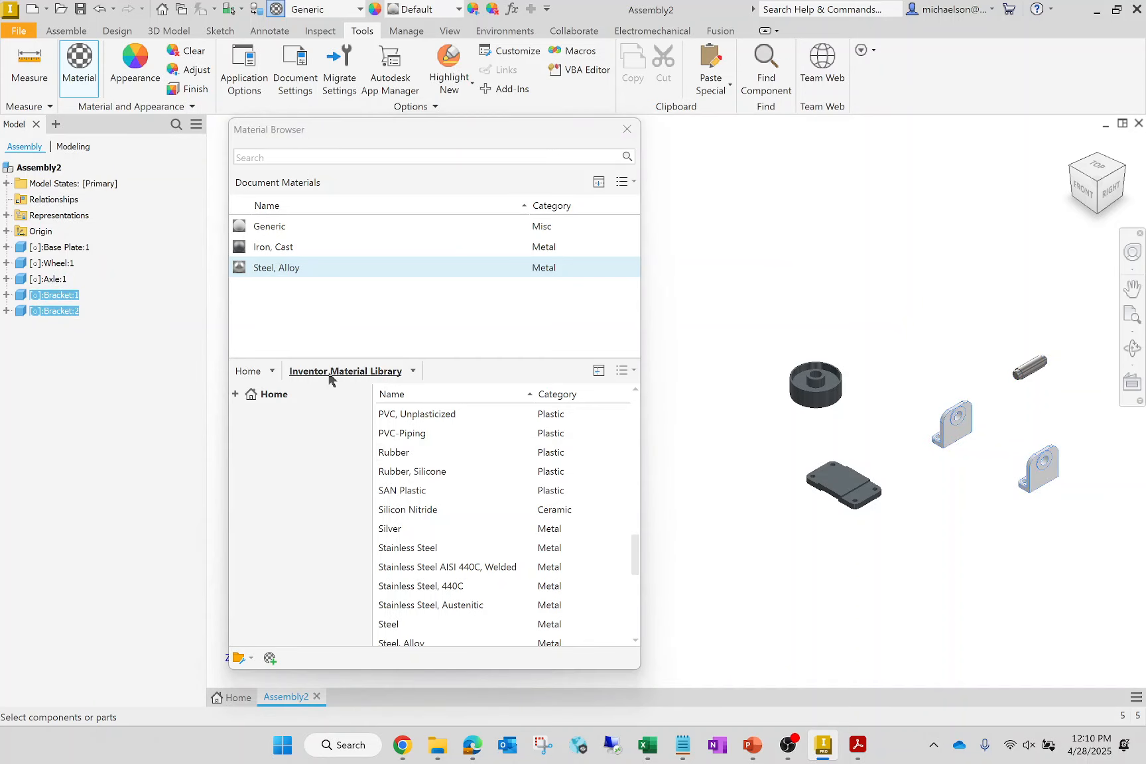
{"action": "left_click", "coordinate": [281, 248]}
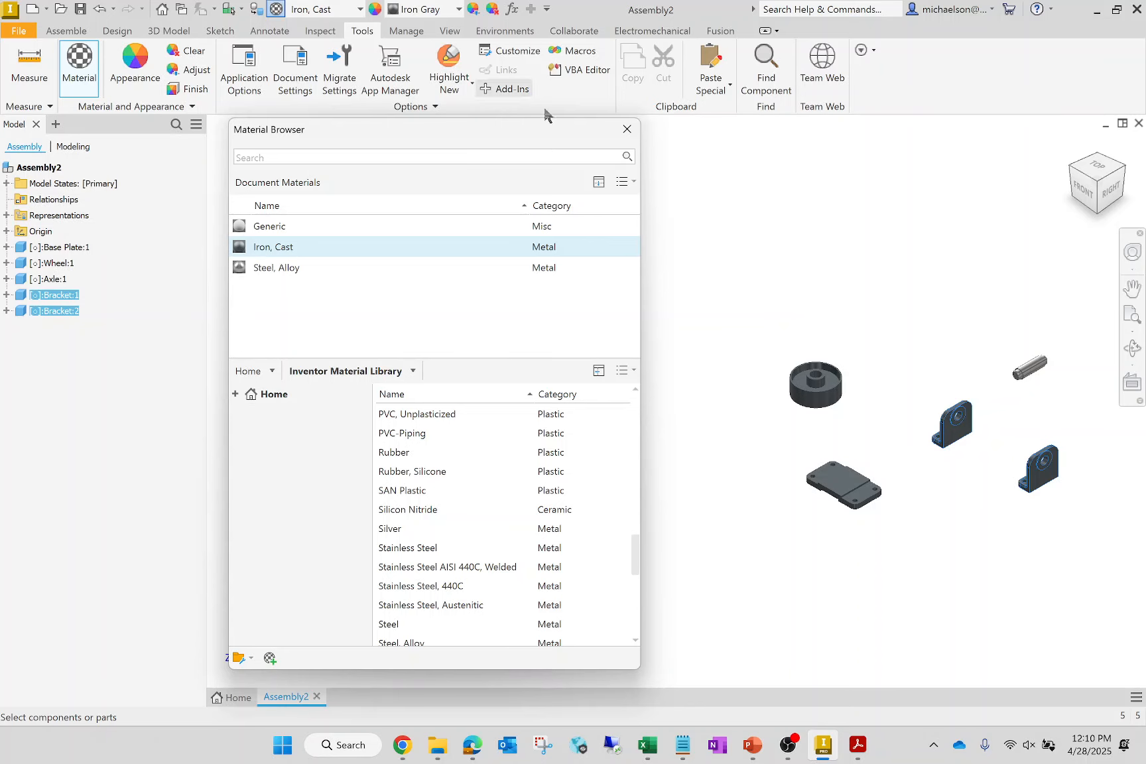
{"action": "left_click", "coordinate": [626, 129]}
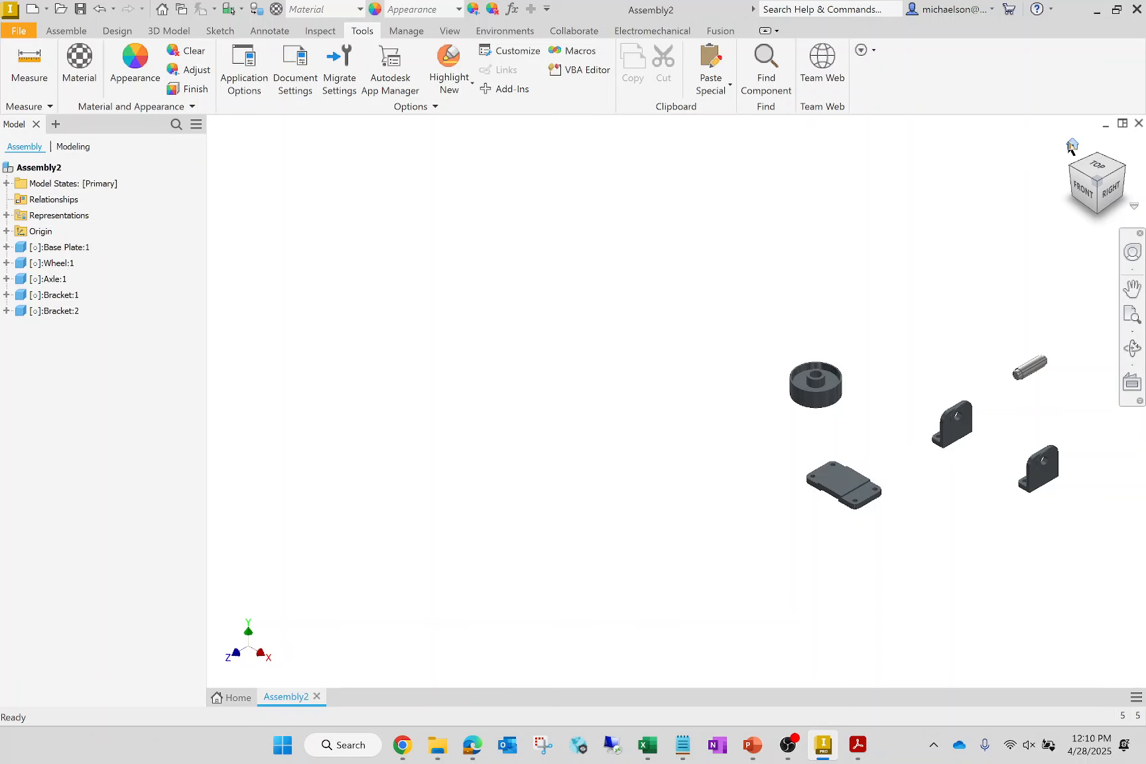
- Reposition both brackets slightly upward so they stay clear of the wheel, axle and base plate
{"action": "left_click", "coordinate": [1072, 144]}
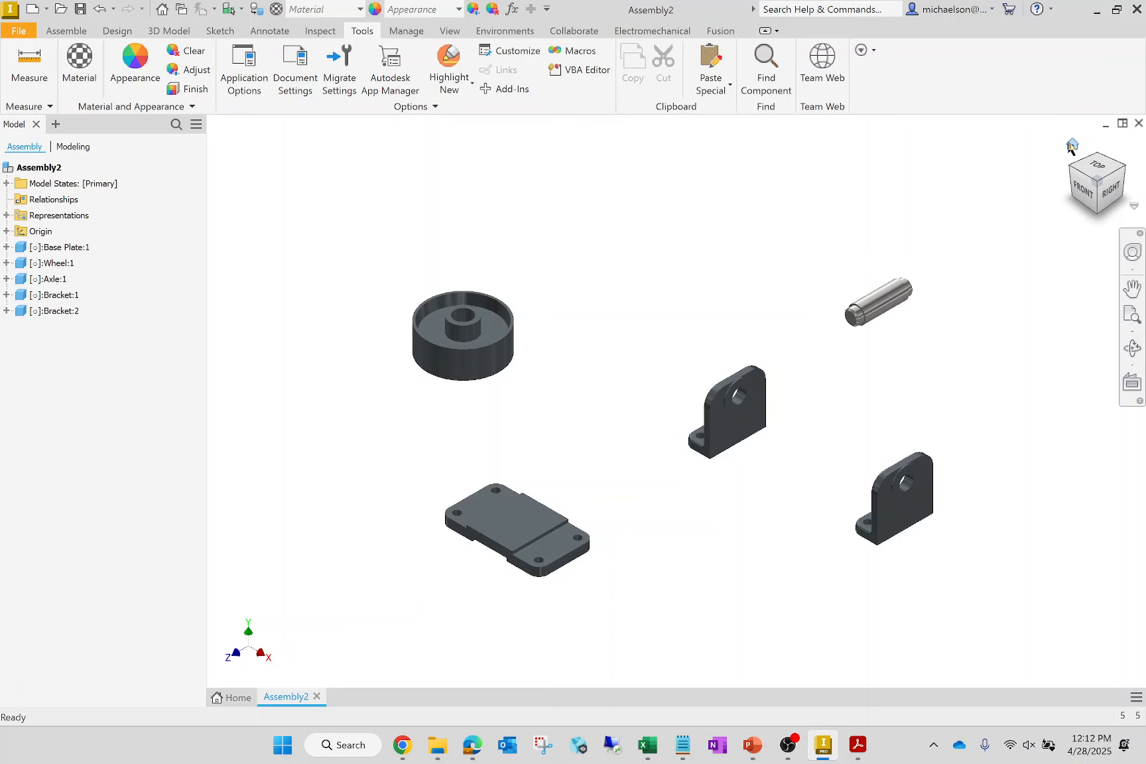
{"action": "left_click_drag", "start_coordinate": [720, 400], "coordinate": [695, 346]}
{"action": "left_click_drag", "start_coordinate": [934, 484], "coordinate": [943, 448]}
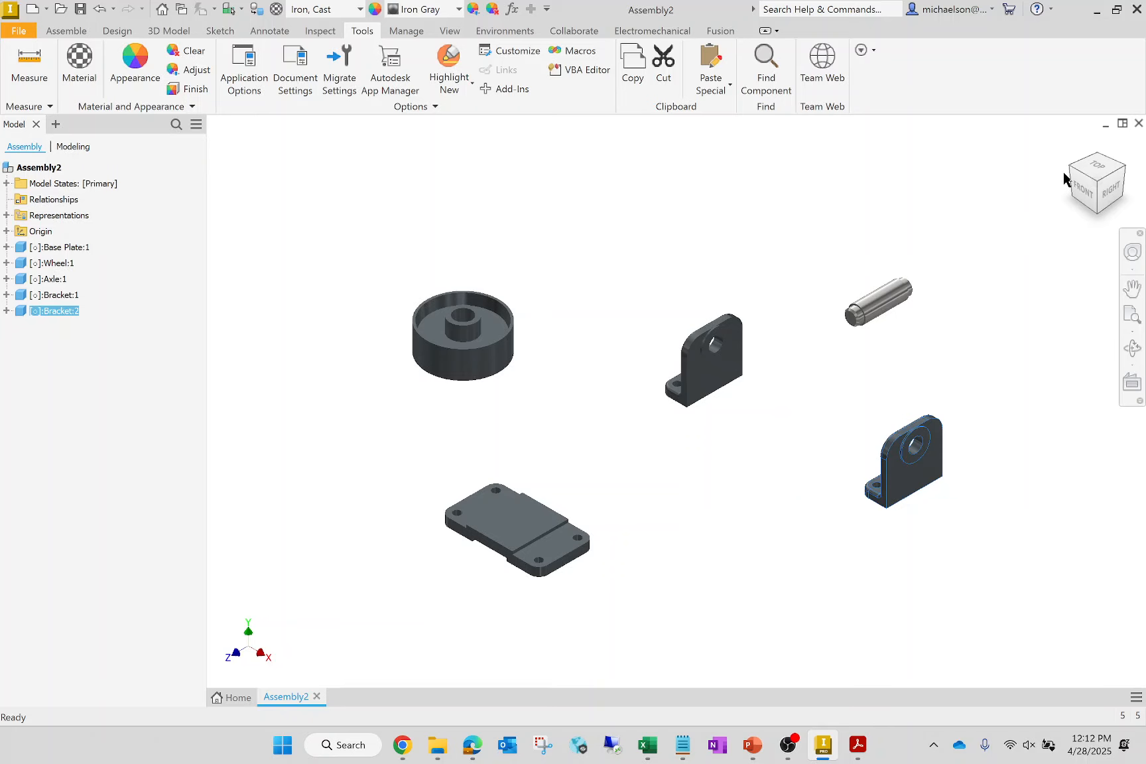
{"action": "key", "text": "Escape"}
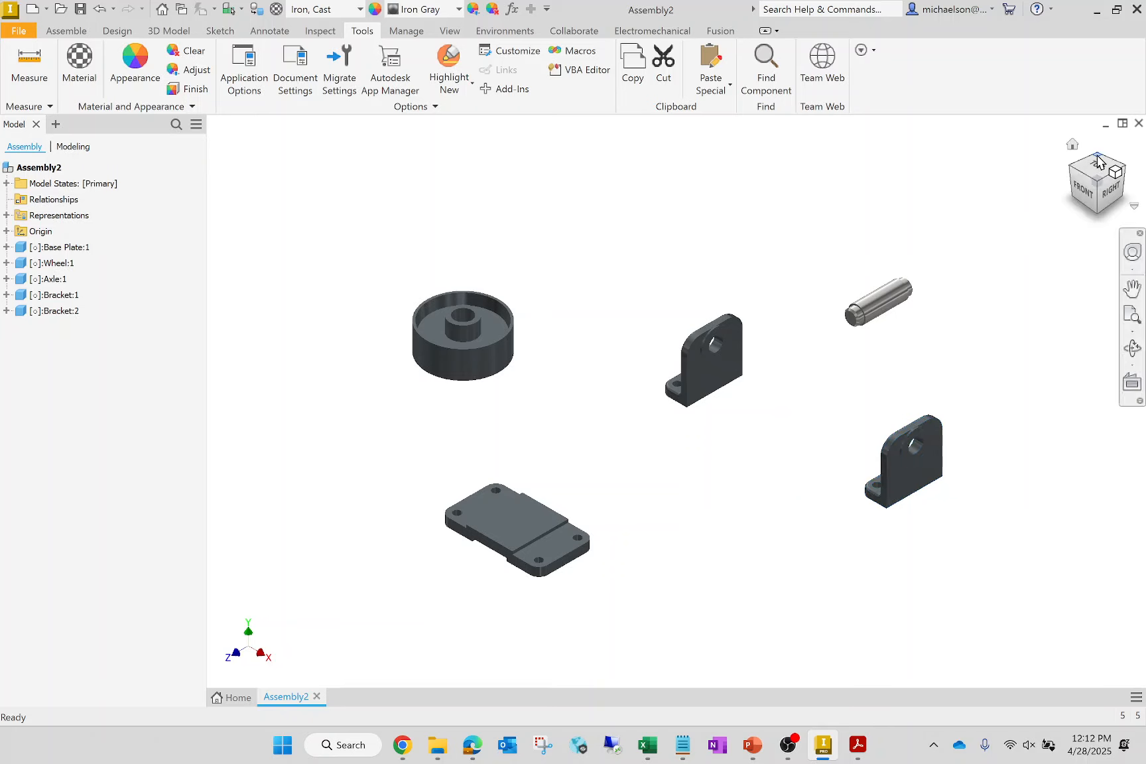
{"action": "left_click", "coordinate": [1097, 161]}
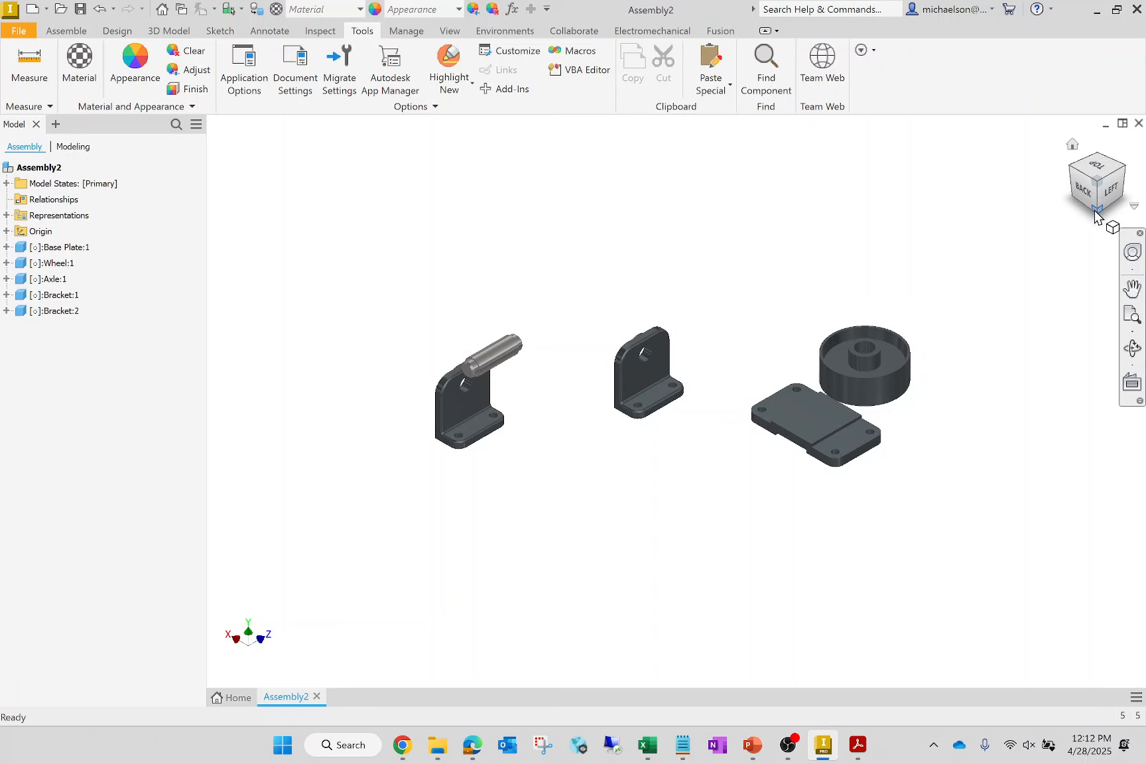
{"action": "left_click", "coordinate": [1096, 211]}
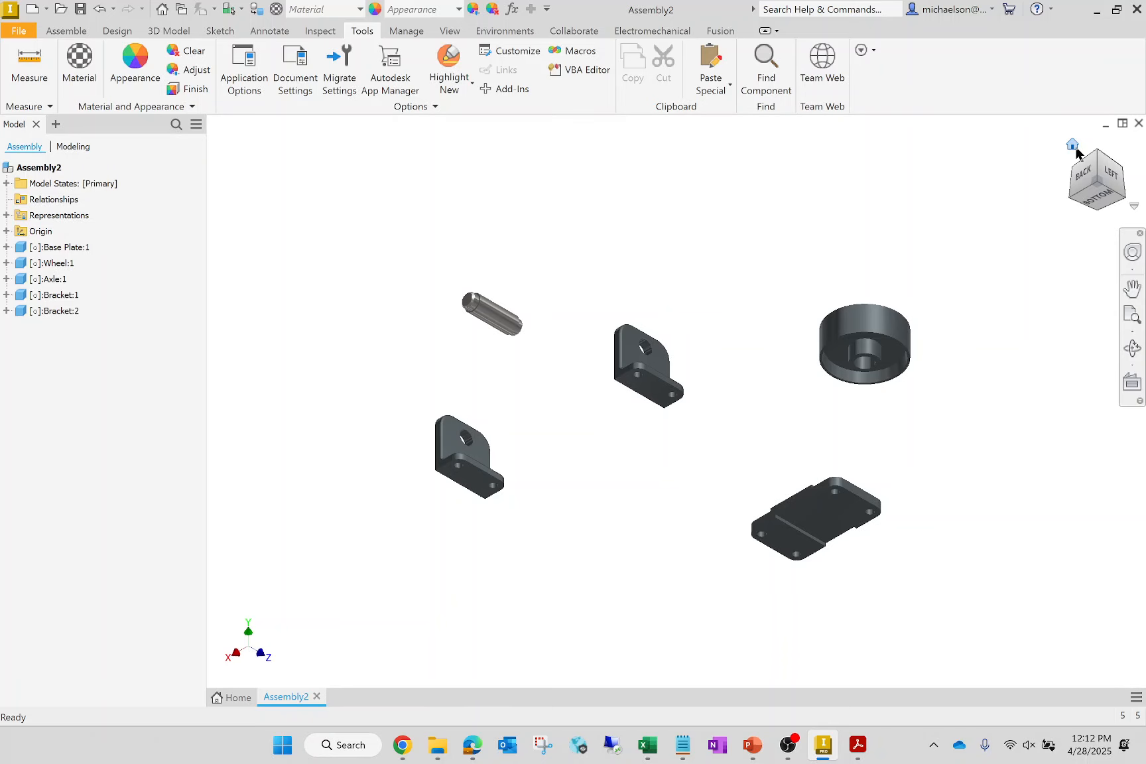
{"action": "left_click", "coordinate": [1074, 147]}
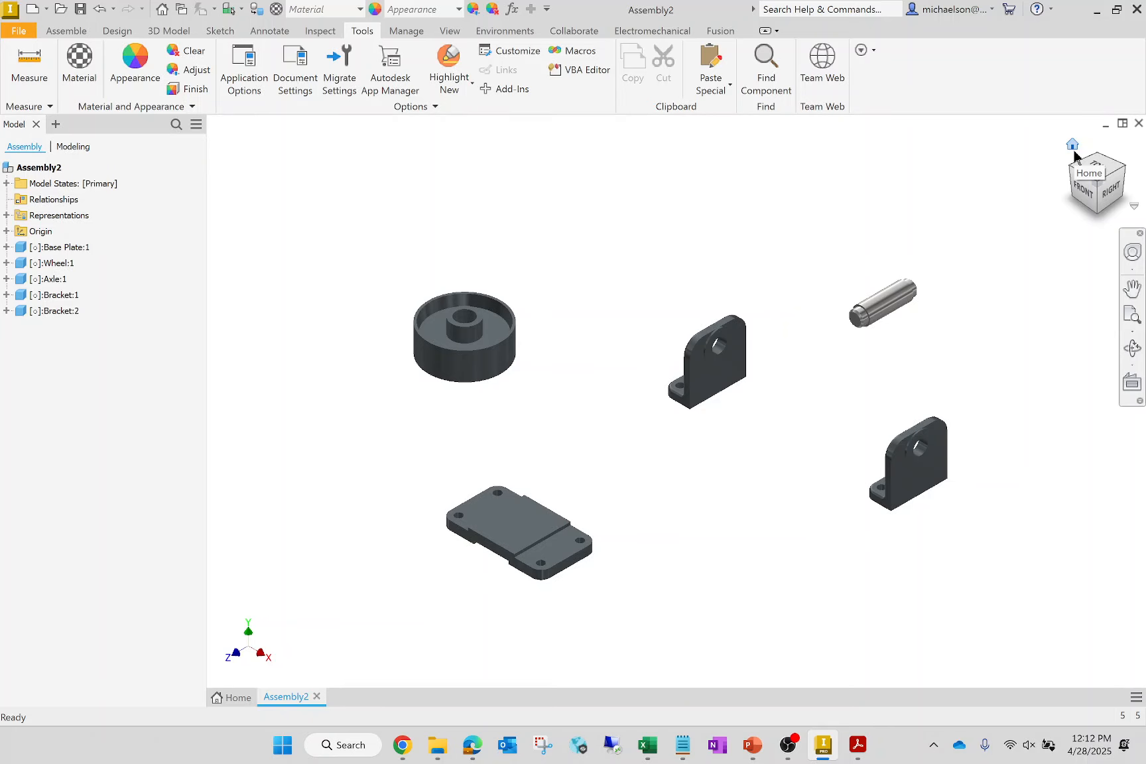
- Mate the axis of a foot hole on the first bracket to the matching corner hole of the base plate at 0 mm offset
{"action": "left_click", "coordinate": [51, 36]}
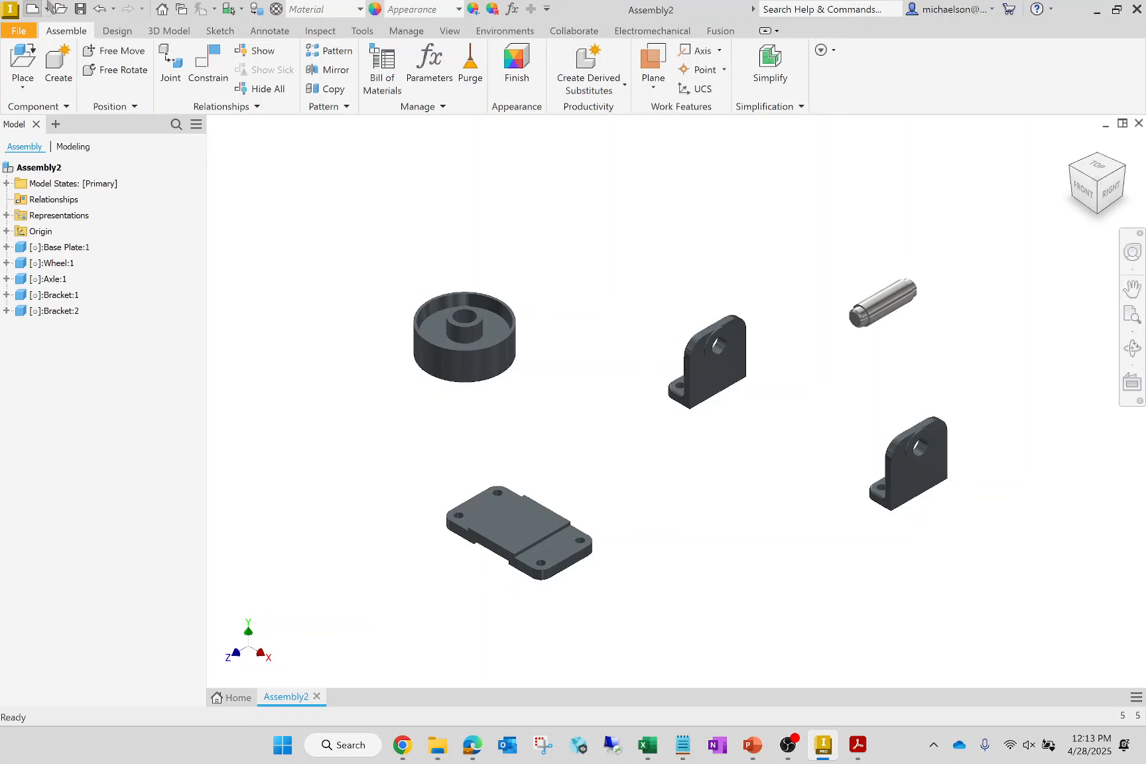
{"action": "left_click", "coordinate": [204, 68]}
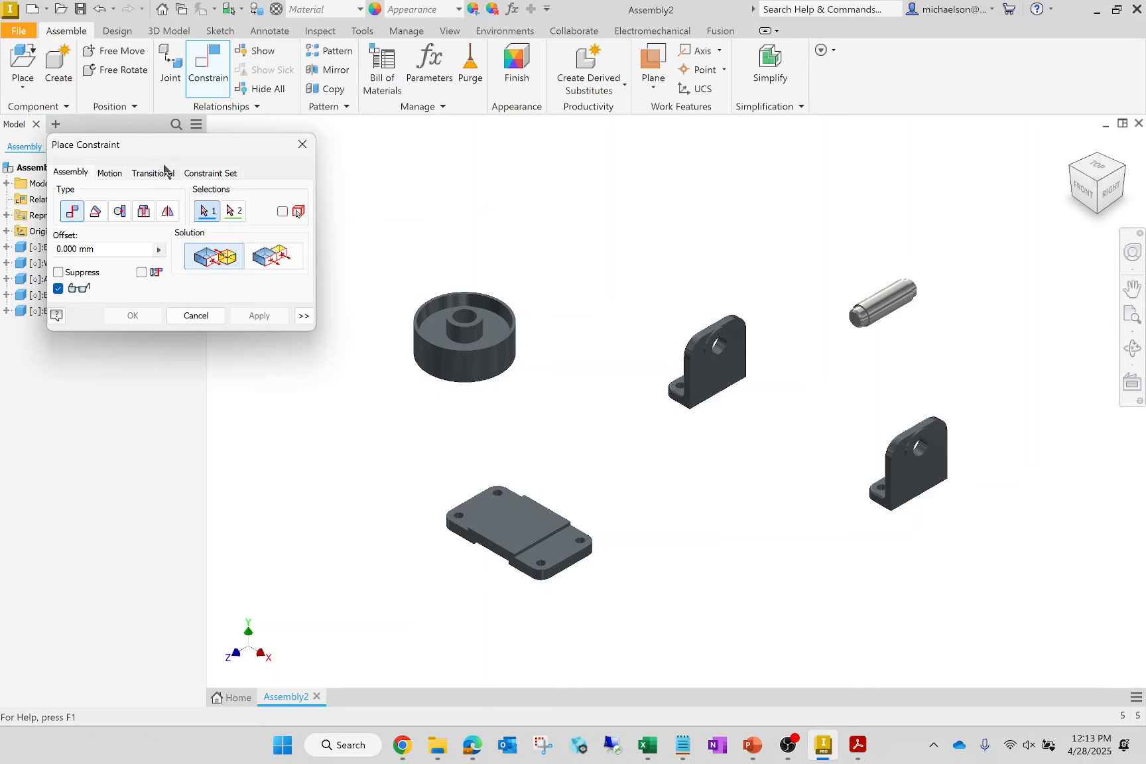
{"action": "left_click_drag", "start_coordinate": [172, 146], "coordinate": [219, 230]}
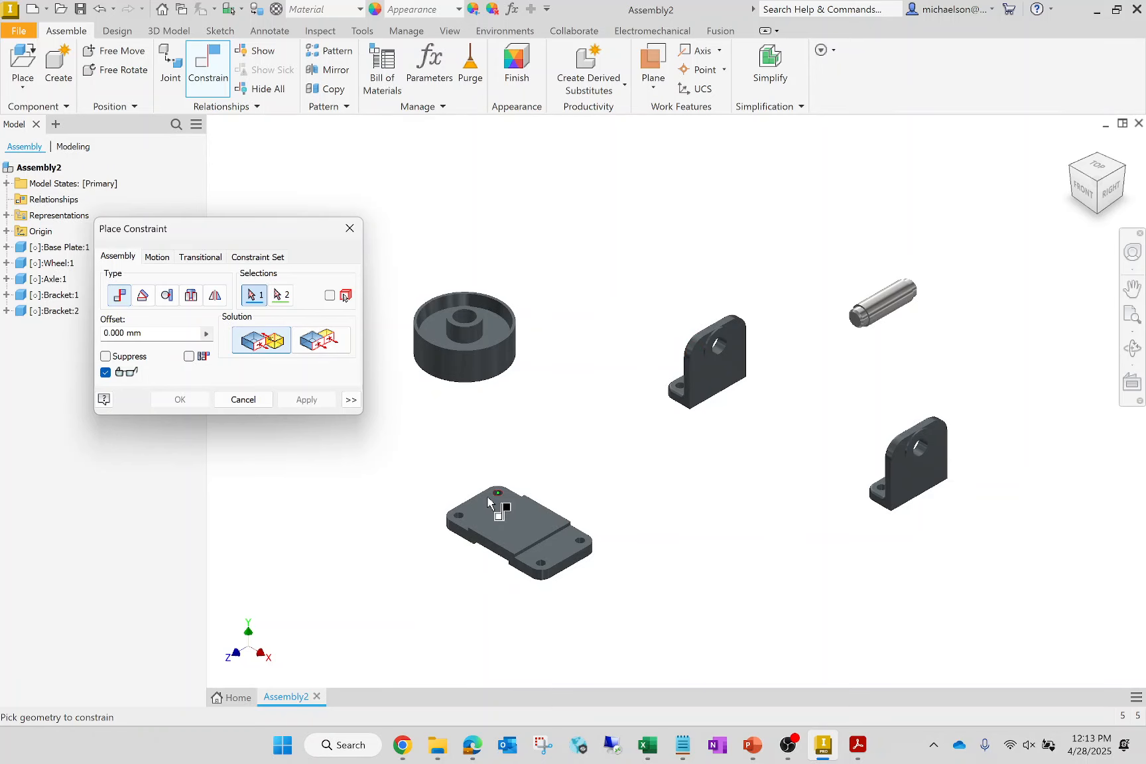
{"action": "scroll", "coordinate": [673, 407], "scroll_direction": "up", "scroll_amount": 8}
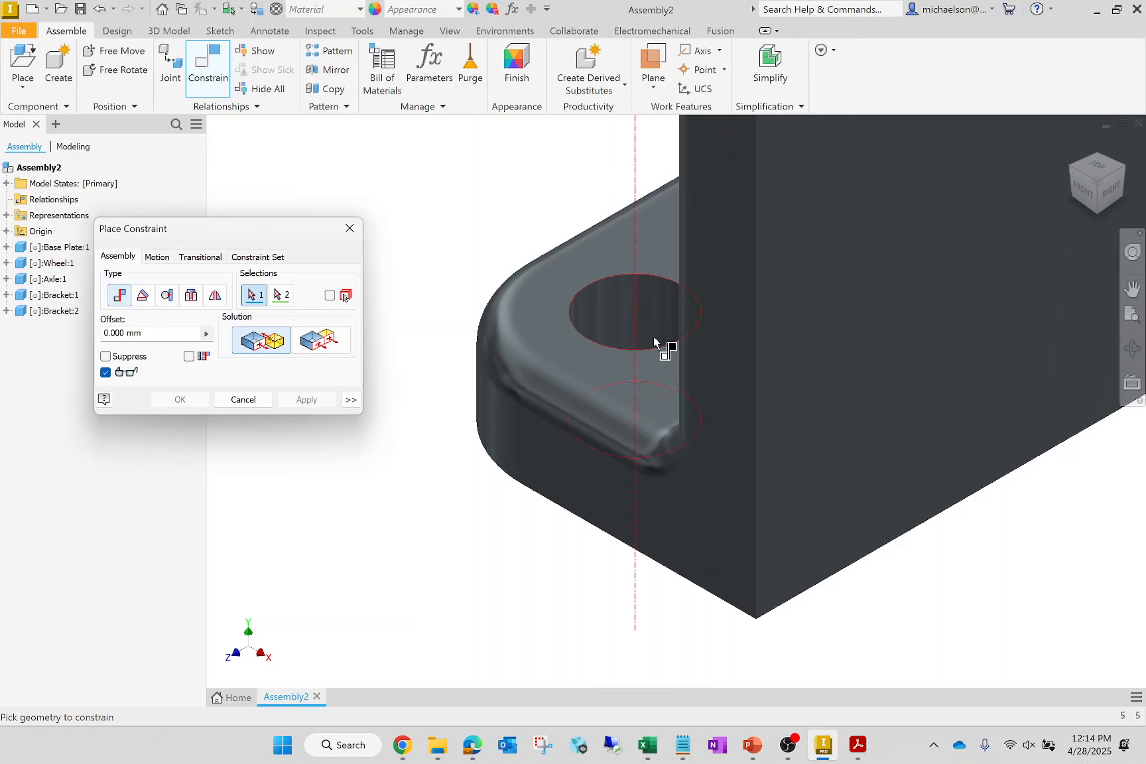
{"action": "mouse_move", "coordinate": [653, 342]}
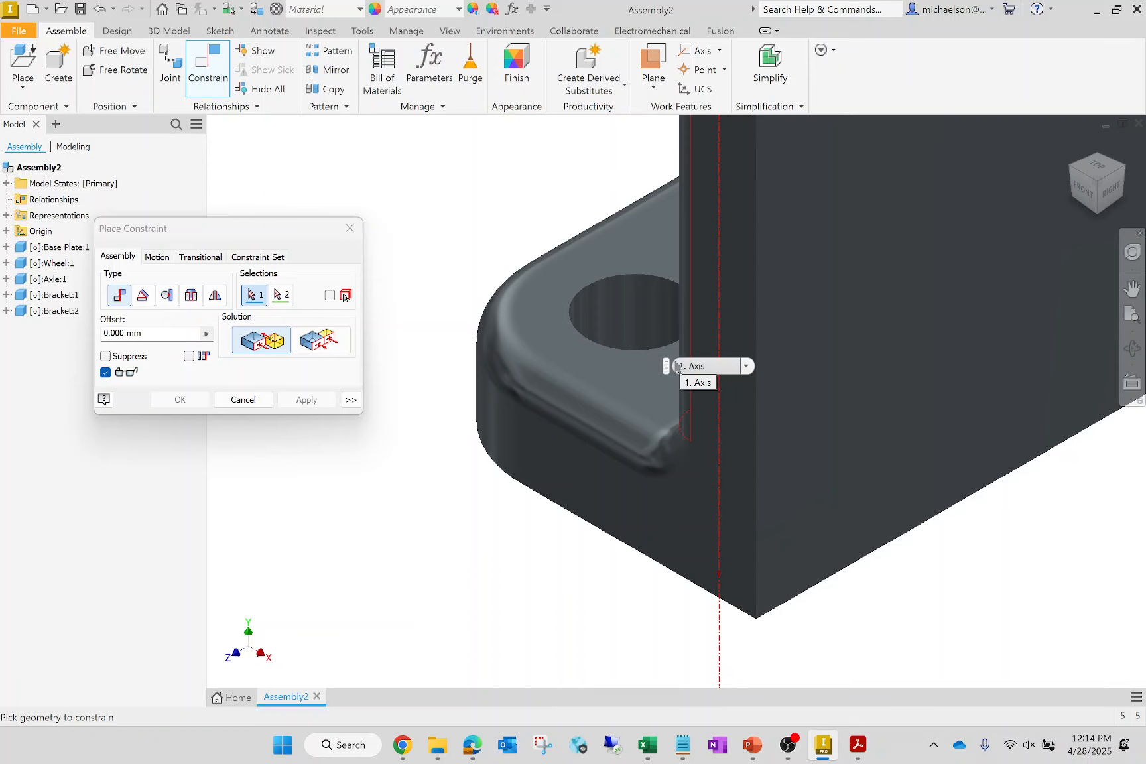
{"action": "left_click", "coordinate": [647, 340]}
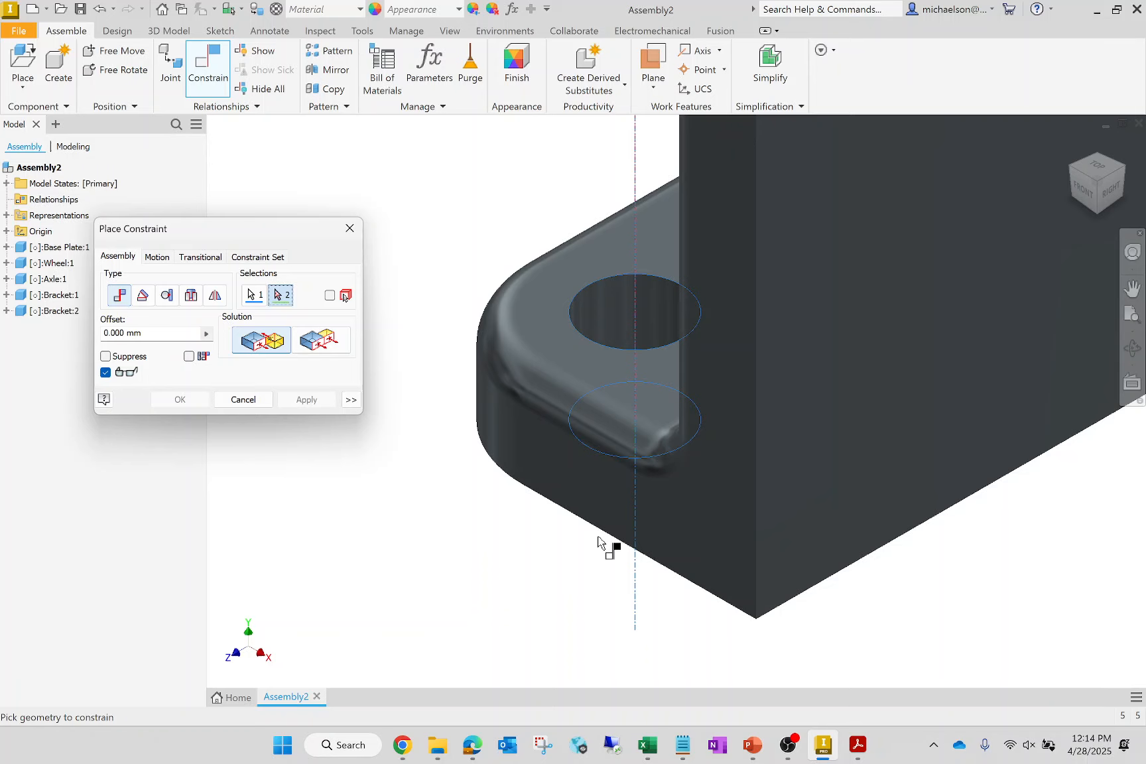
{"action": "scroll", "coordinate": [844, 491], "scroll_direction": "down", "scroll_amount": 10}
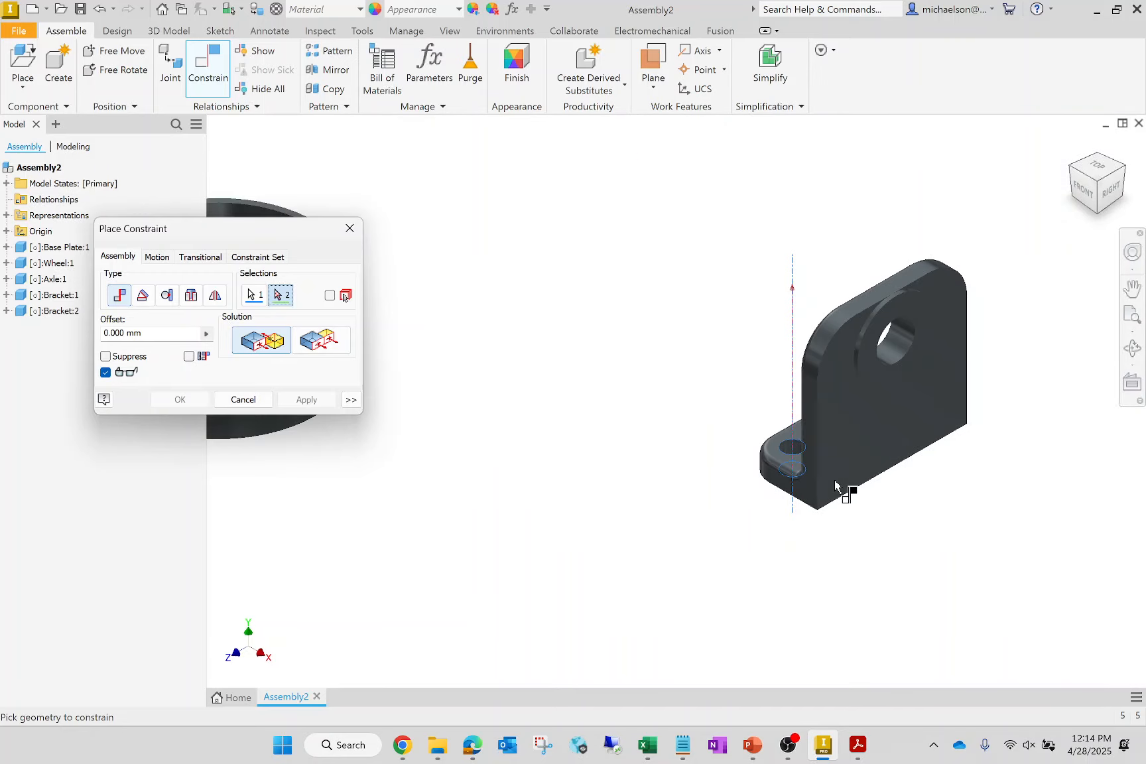
{"action": "scroll", "coordinate": [673, 578], "scroll_direction": "up", "scroll_amount": 10}
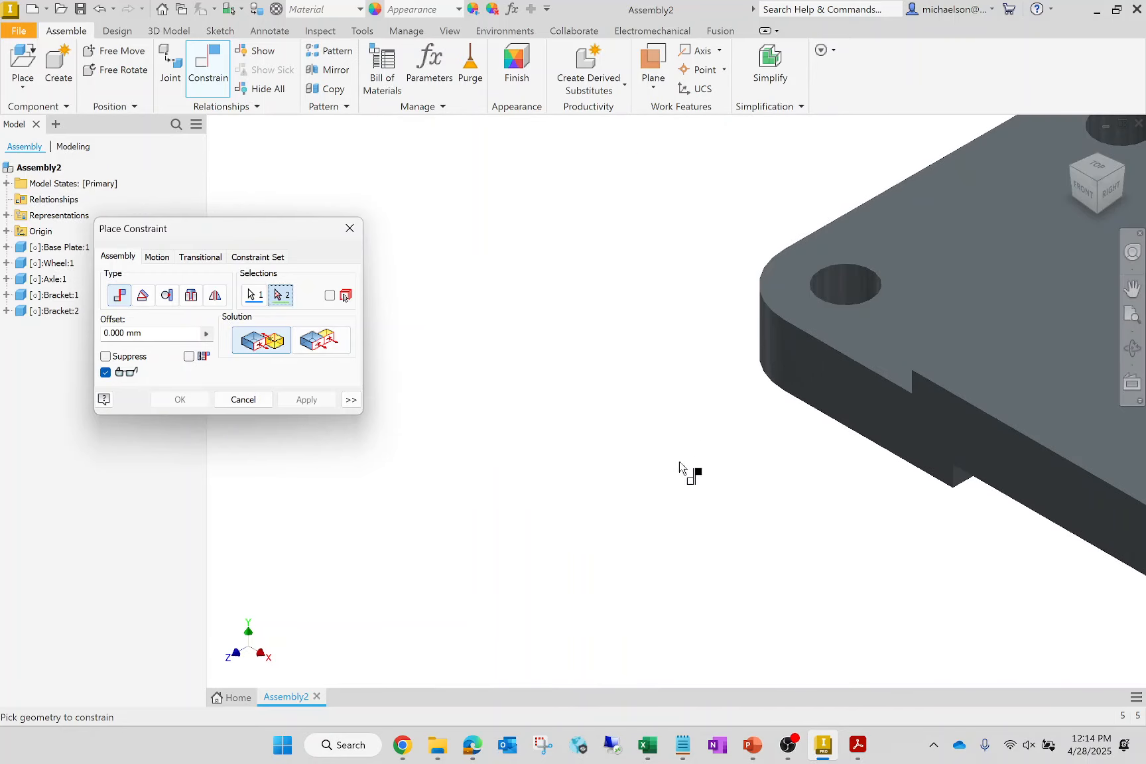
{"action": "scroll", "coordinate": [469, 464], "scroll_direction": "down", "scroll_amount": 5}
{"action": "scroll", "coordinate": [762, 346], "scroll_direction": "up", "scroll_amount": 8}
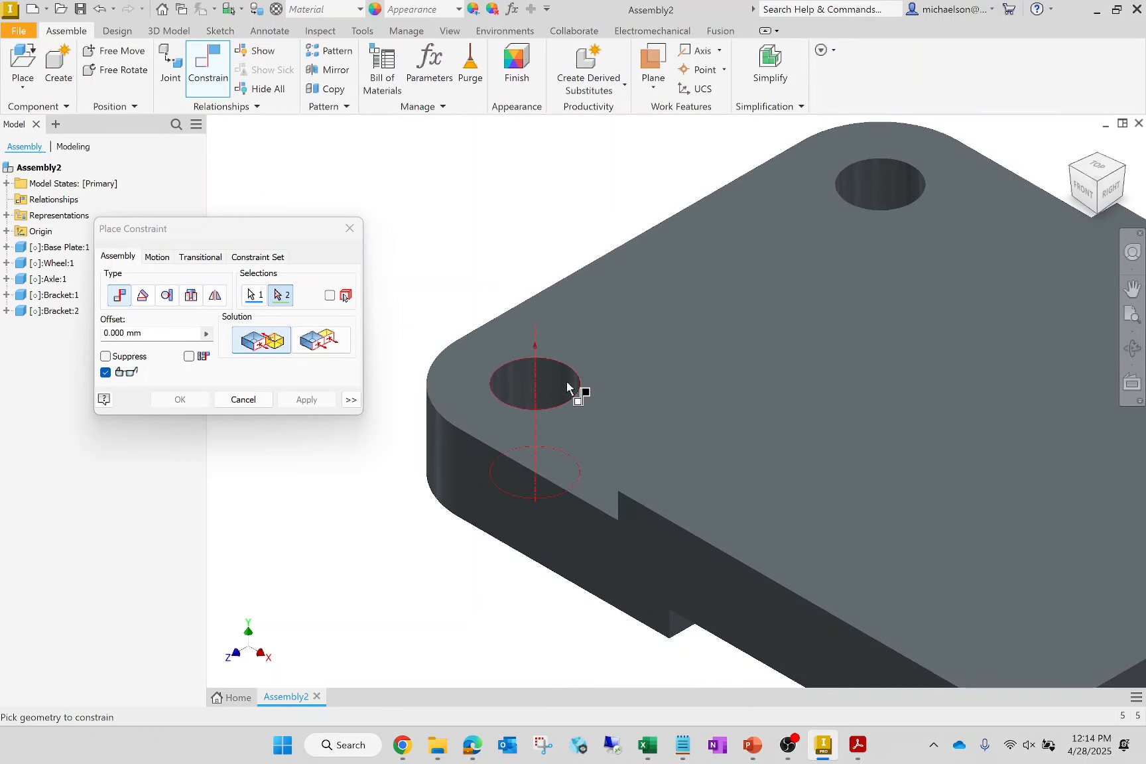
{"action": "left_click", "coordinate": [567, 386]}
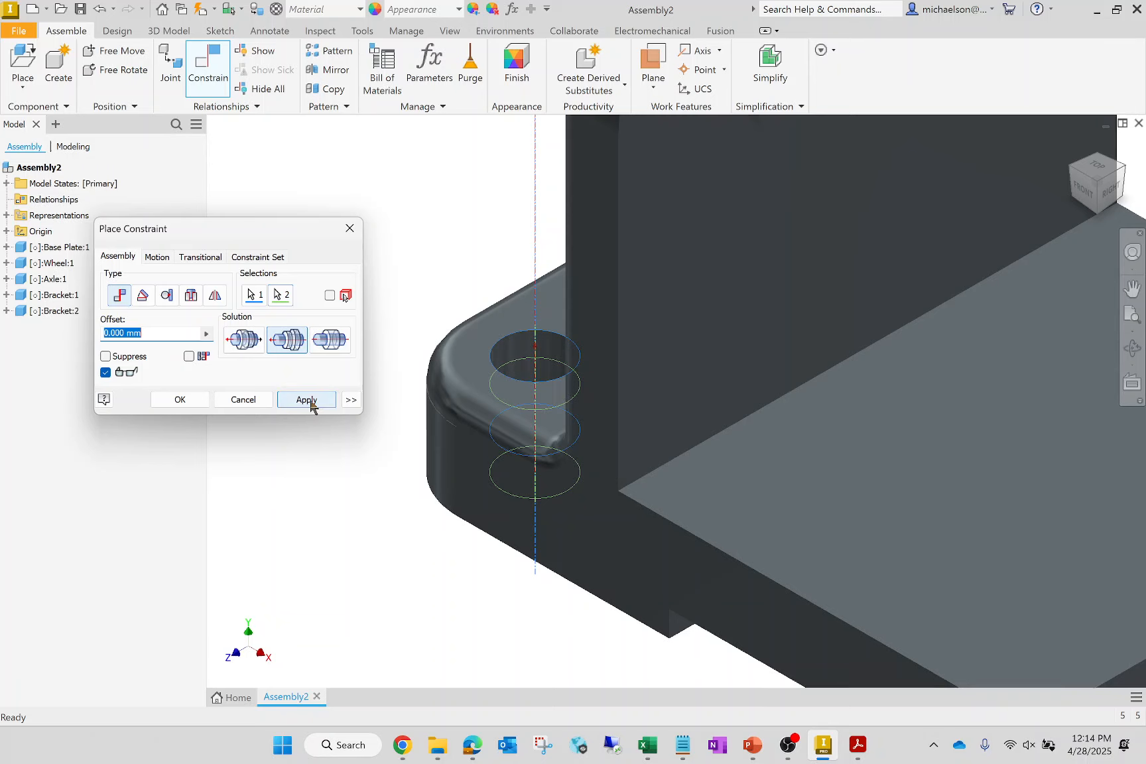
{"action": "left_click", "coordinate": [307, 400]}
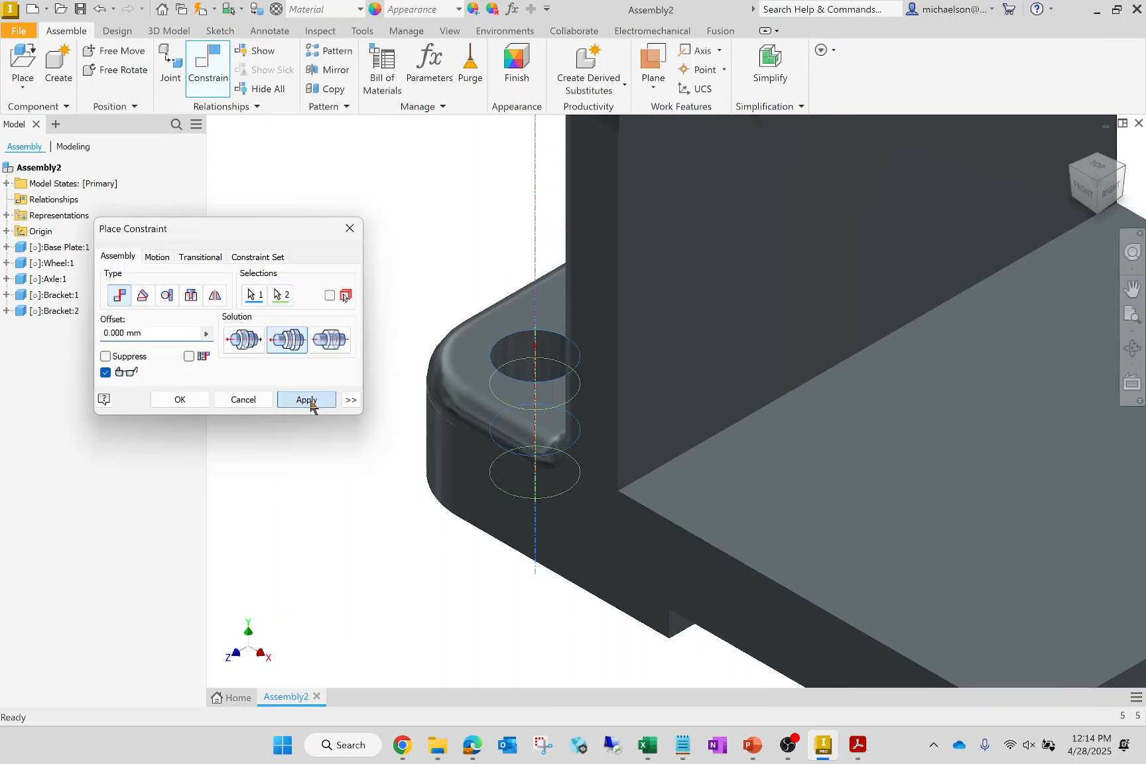
{"action": "left_click", "coordinate": [237, 402]}
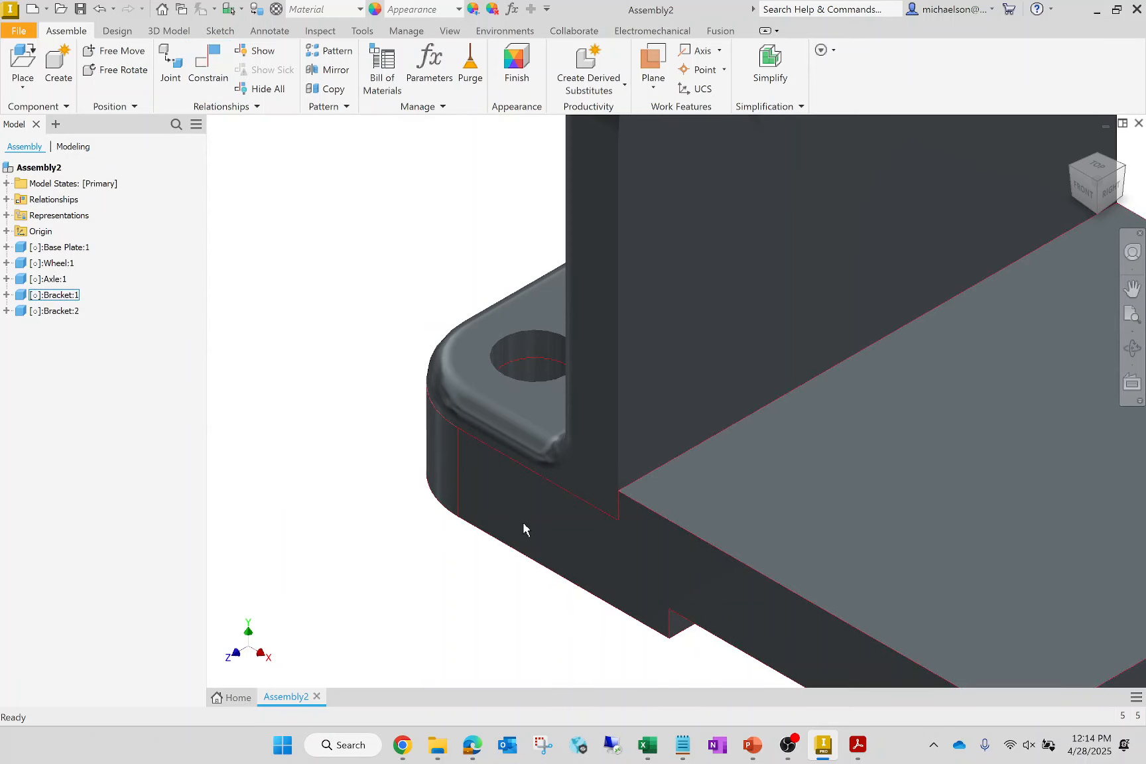
- Move the partly constrained bracket around and lift it along the shared hole axis, leaving it above the base plate
{"action": "scroll", "coordinate": [523, 529], "scroll_direction": "down", "scroll_amount": 5}
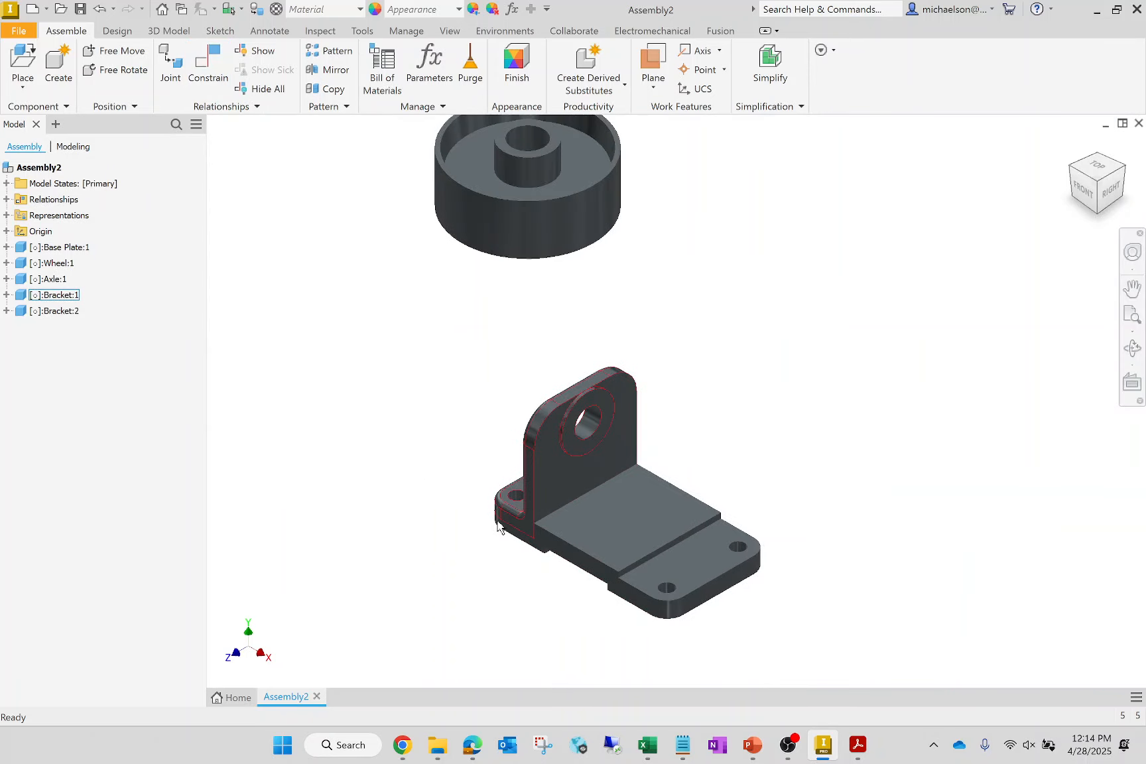
{"action": "left_click_drag", "start_coordinate": [563, 448], "coordinate": [532, 360]}
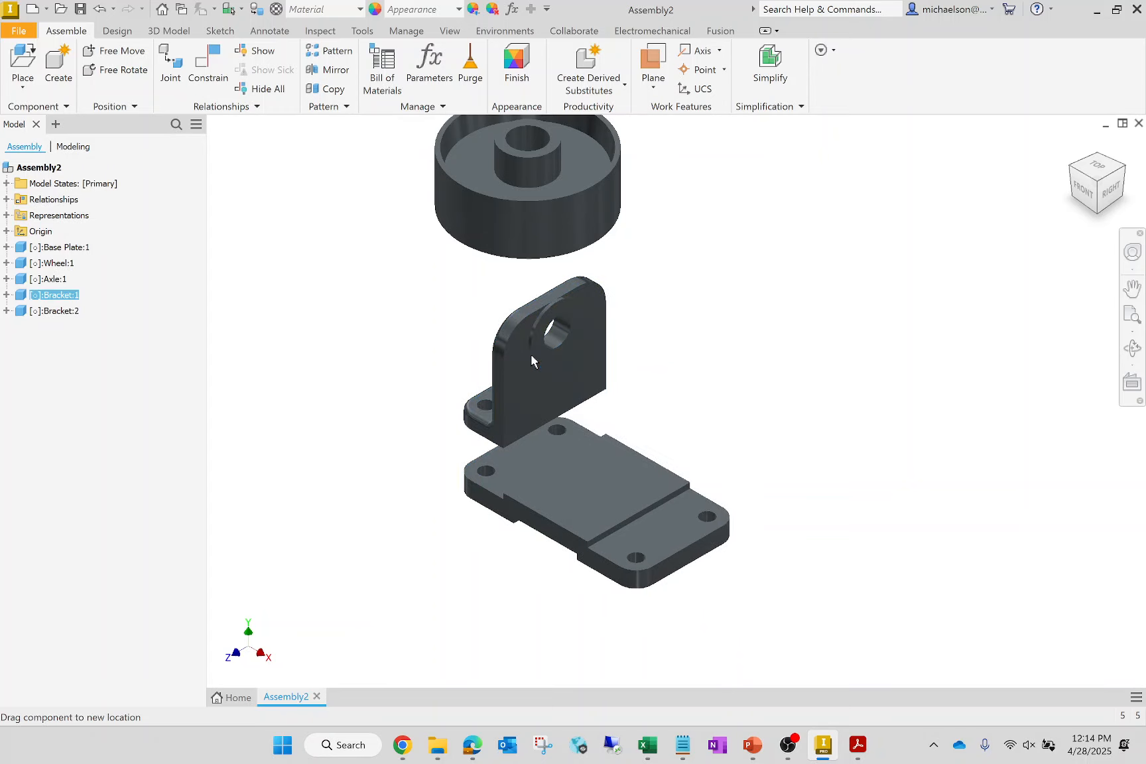
{"action": "left_click_drag", "start_coordinate": [532, 360], "coordinate": [631, 396]}
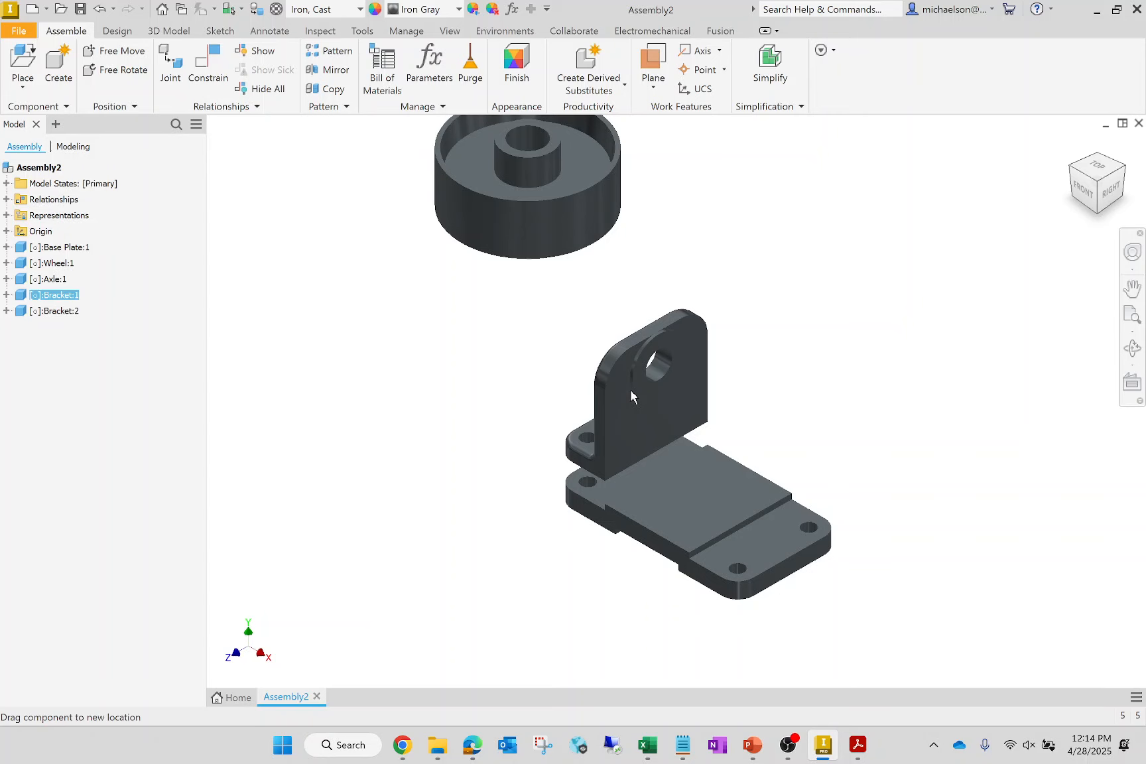
{"action": "left_click_drag", "start_coordinate": [631, 396], "coordinate": [653, 307]}
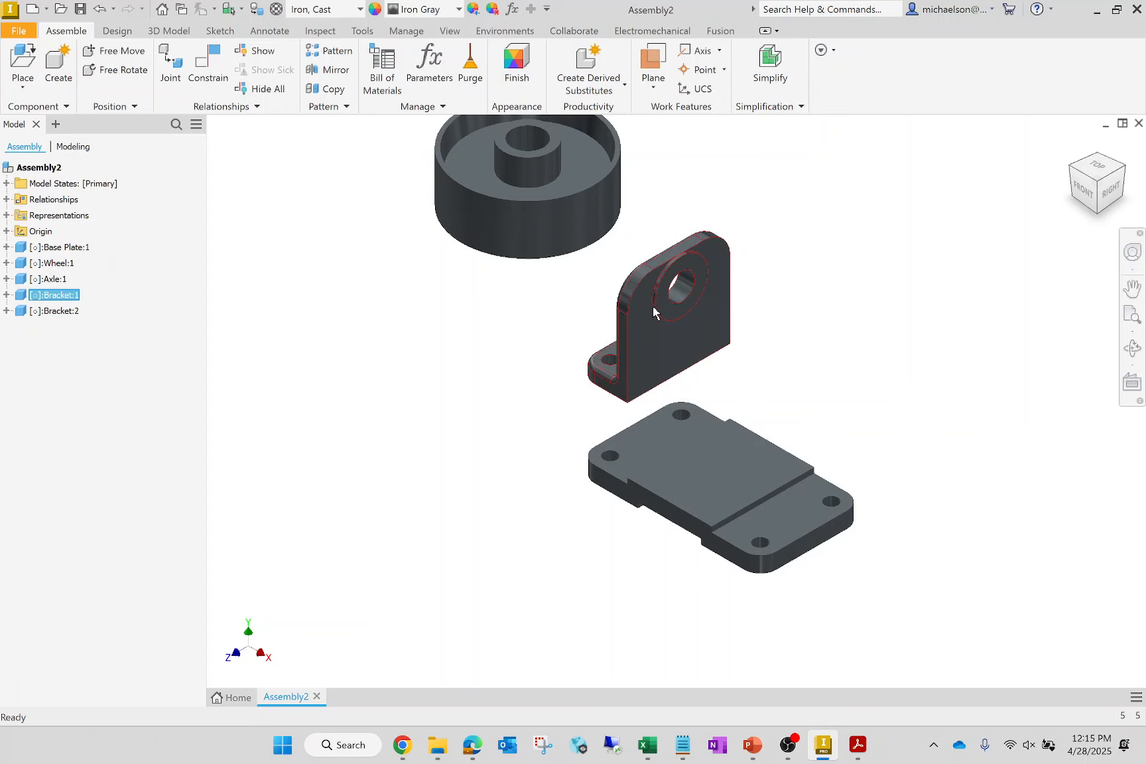
- Mate the axis of the first bracket's other foot hole to the second corner hole at the same end of the base plate
{"action": "left_click", "coordinate": [1093, 156]}
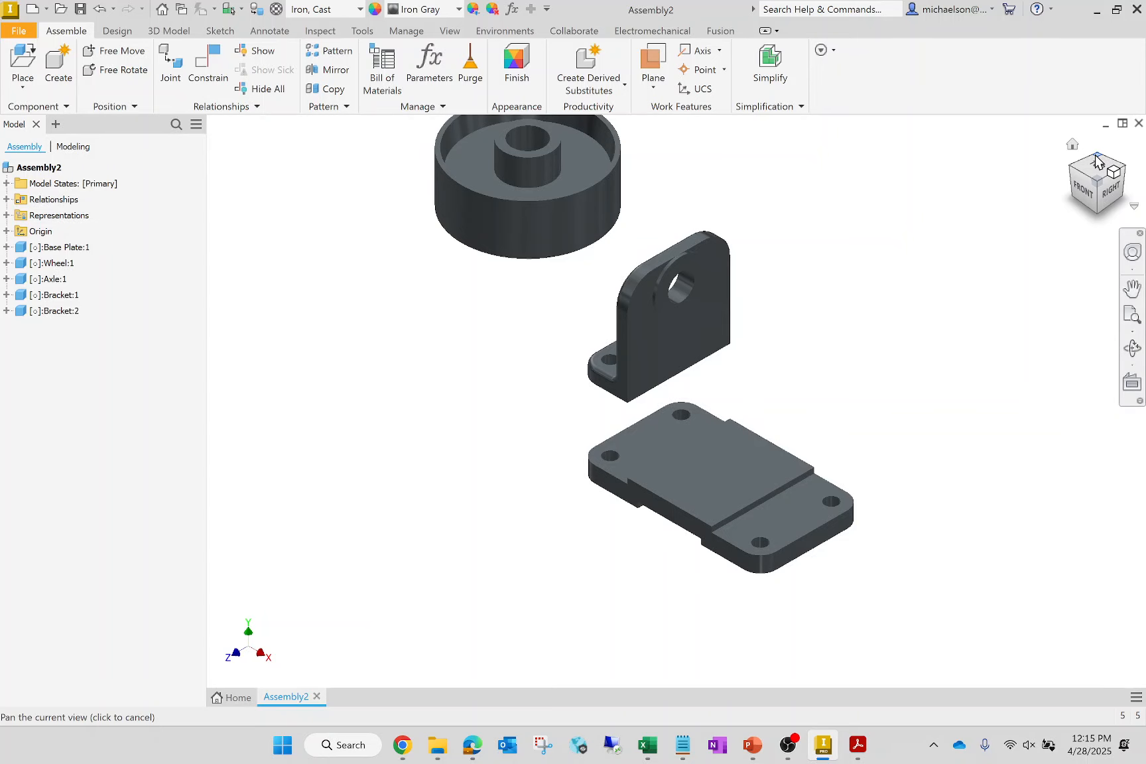
{"action": "scroll", "coordinate": [840, 468], "scroll_direction": "down", "scroll_amount": 5}
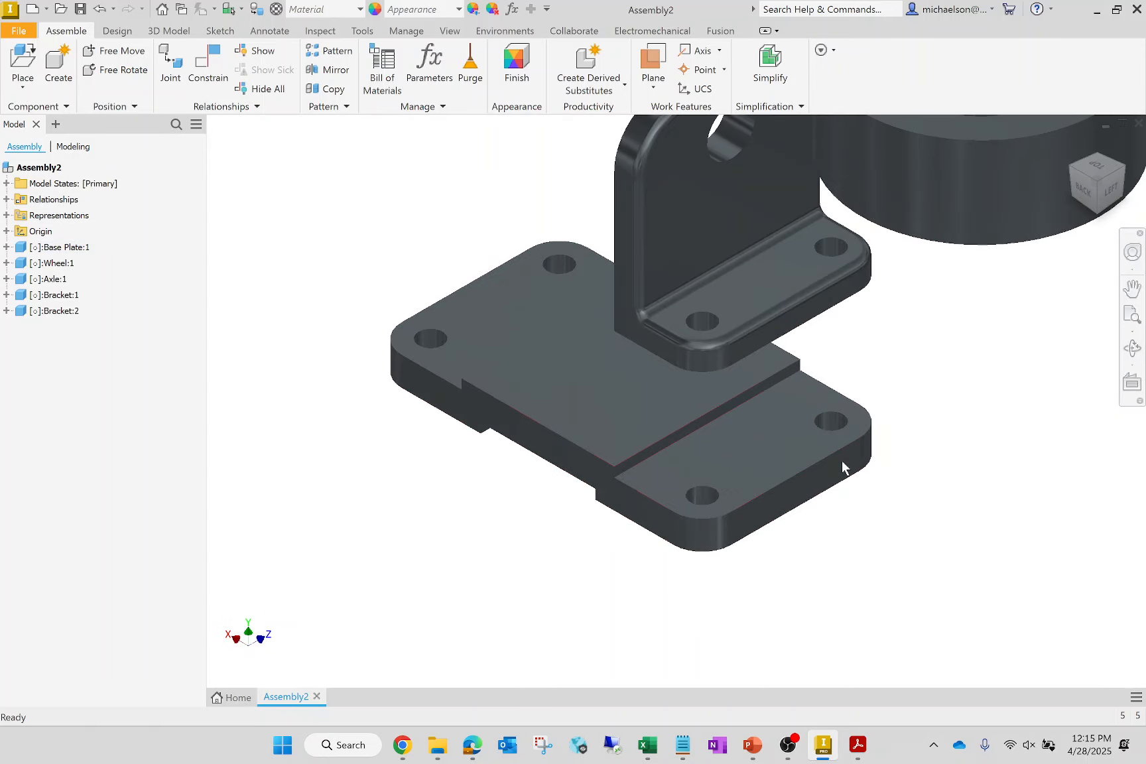
{"action": "left_click", "coordinate": [209, 67]}
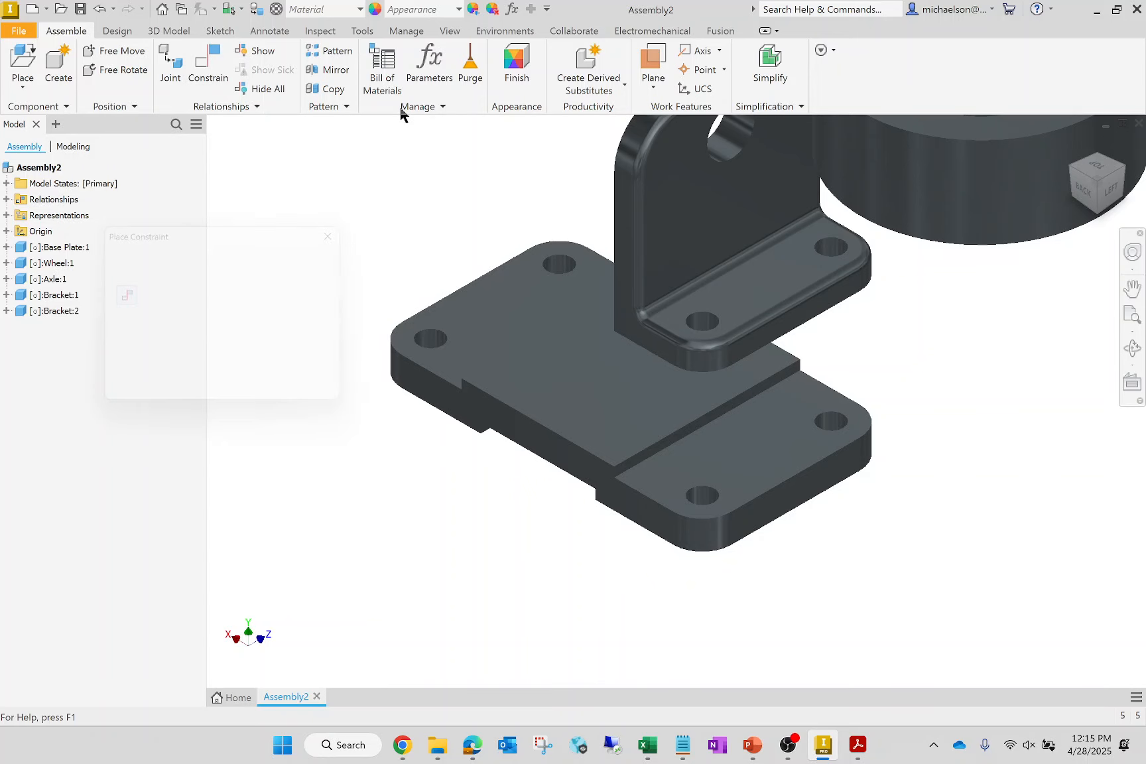
{"action": "left_click", "coordinate": [714, 322]}
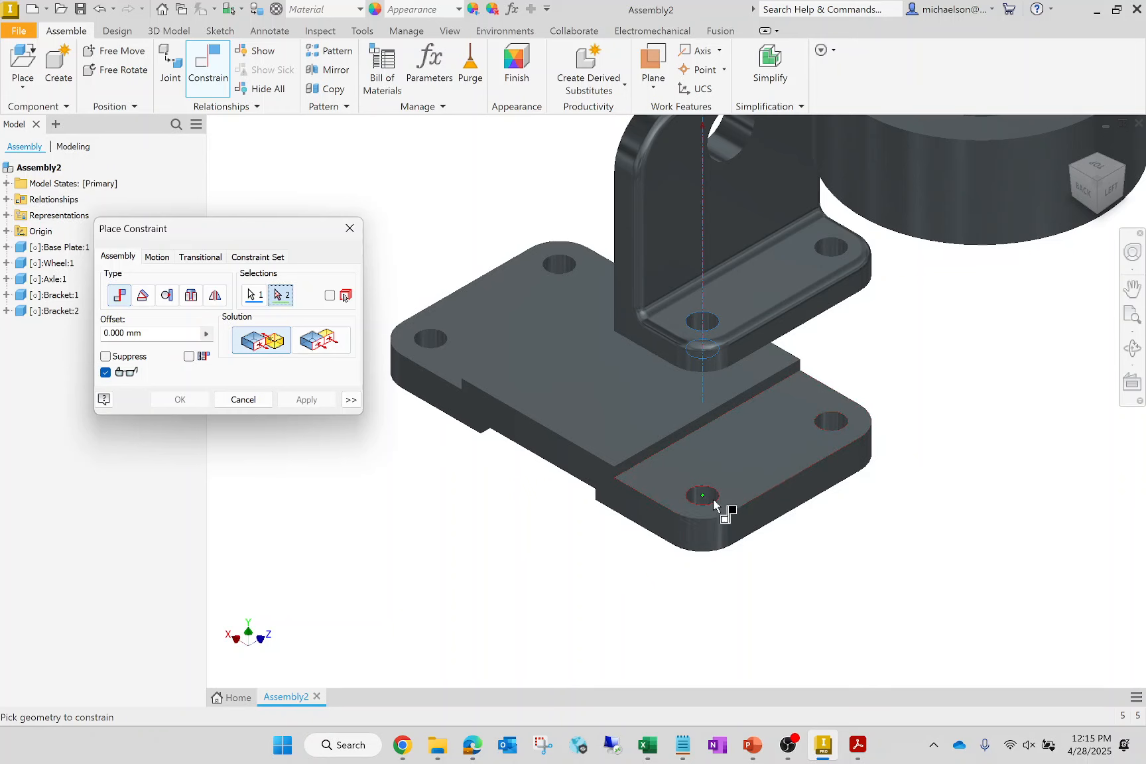
{"action": "left_click", "coordinate": [713, 499]}
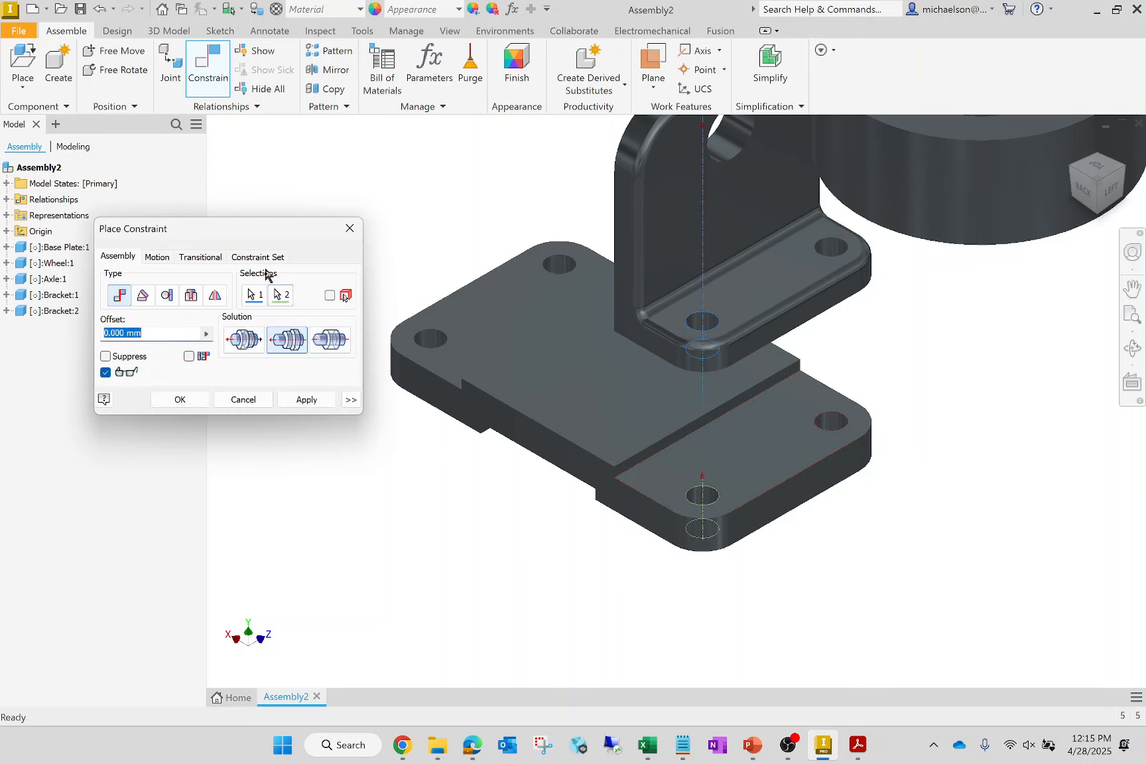
{"action": "left_click", "coordinate": [297, 406]}
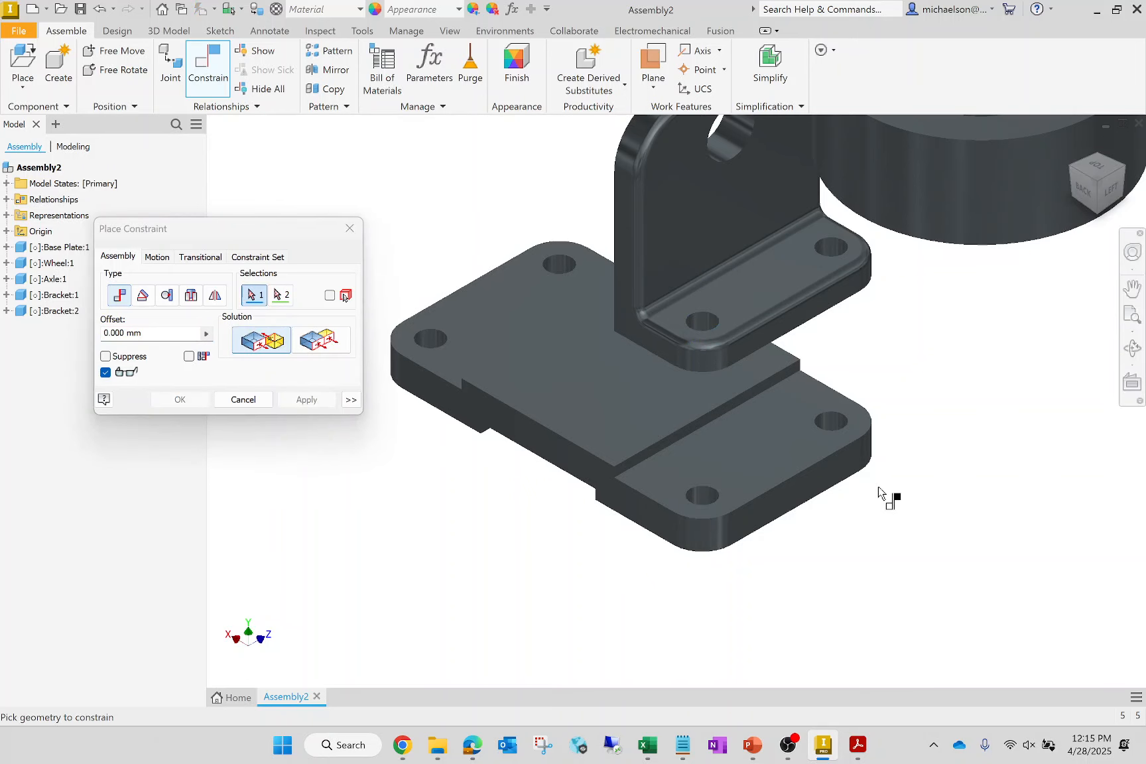
- Mate the first bracket's bottom face to the base plate's recessed top surface at 0 mm offset and finish constraining
{"action": "scroll", "coordinate": [875, 490], "scroll_direction": "up", "scroll_amount": 3}
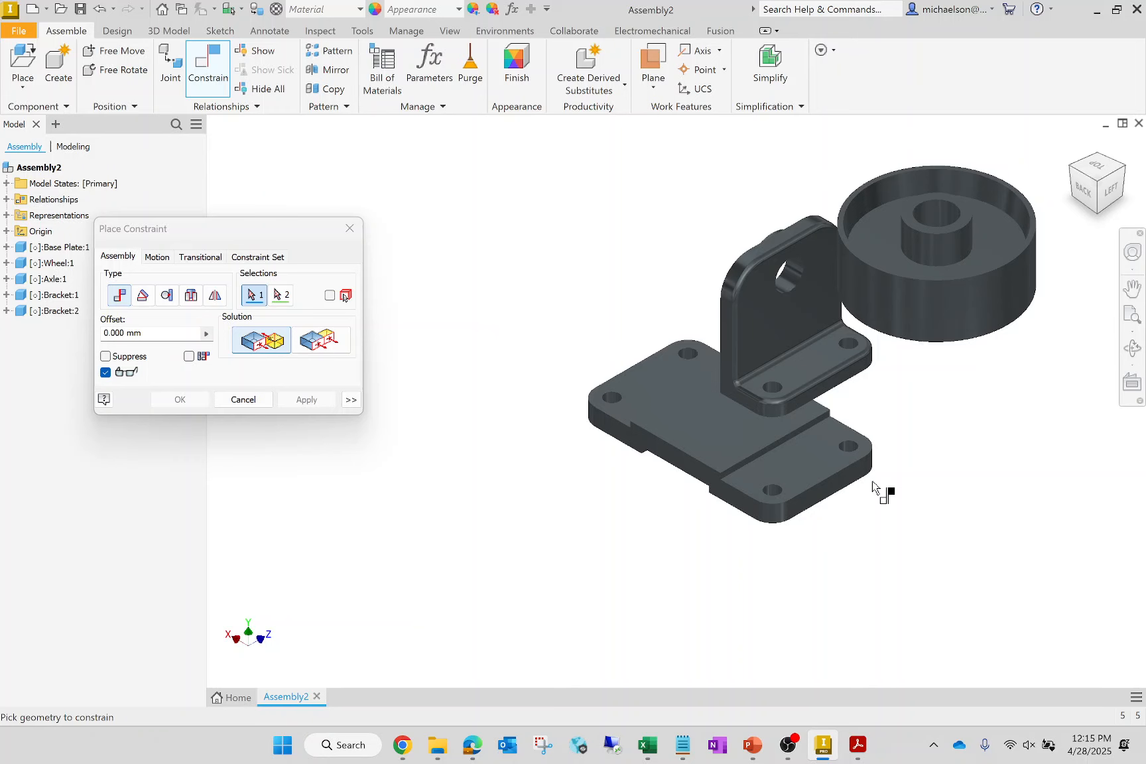
{"action": "left_click", "coordinate": [1099, 214]}
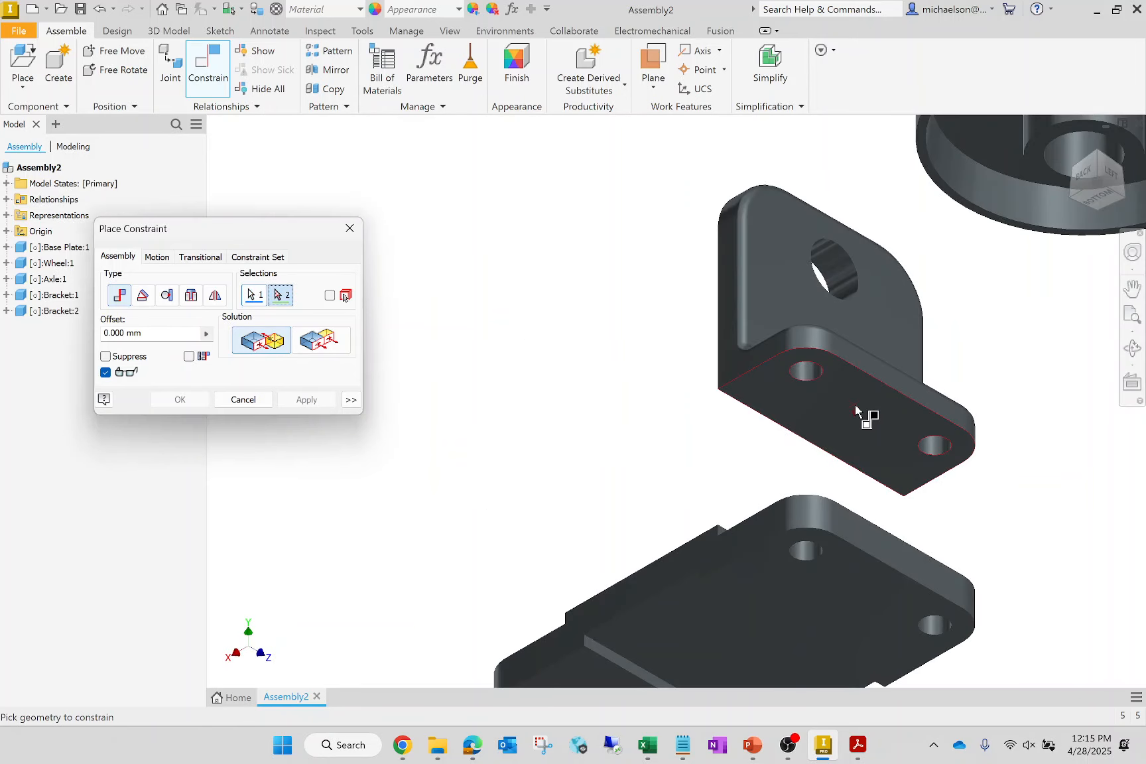
{"action": "left_click", "coordinate": [855, 410]}
{"action": "left_click", "coordinate": [1098, 158]}
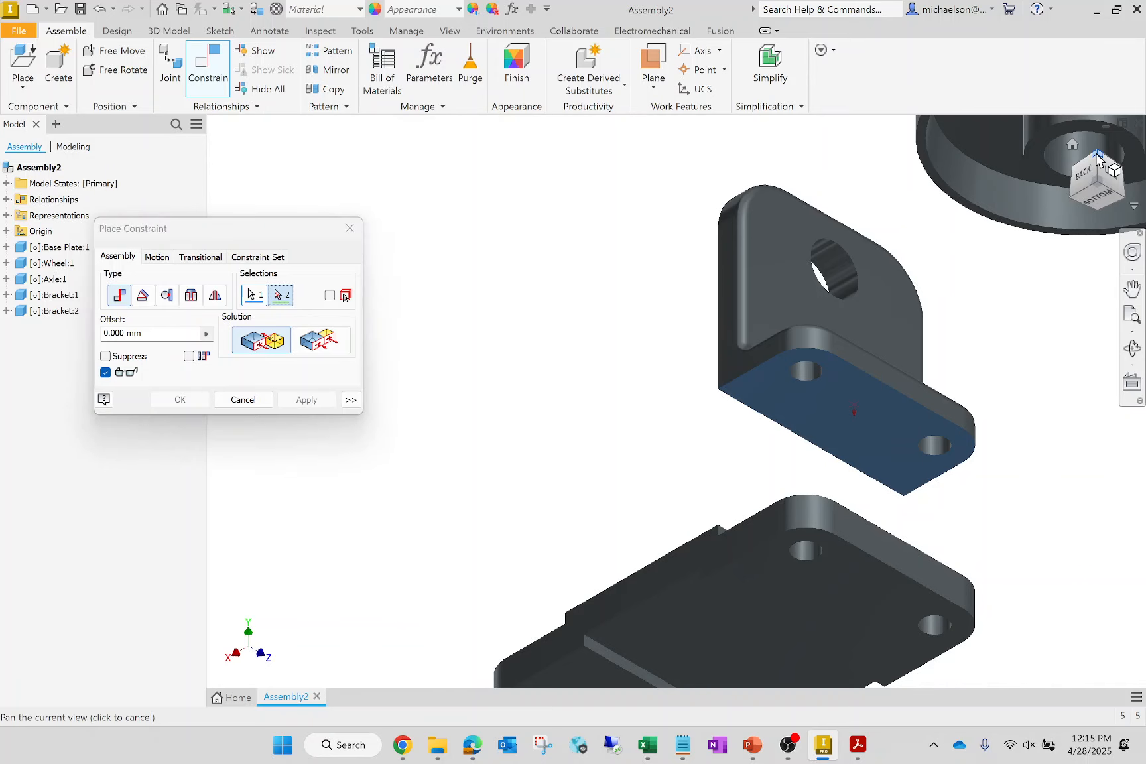
{"action": "left_click", "coordinate": [899, 460]}
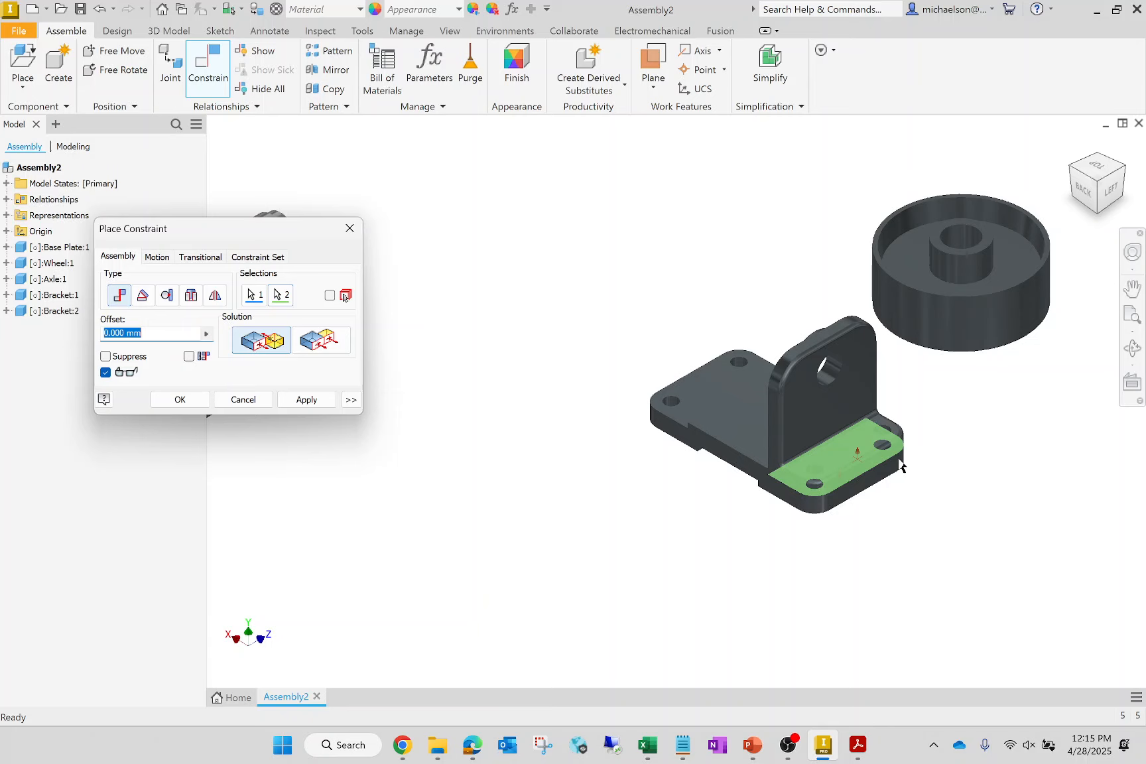
{"action": "left_click", "coordinate": [302, 400]}
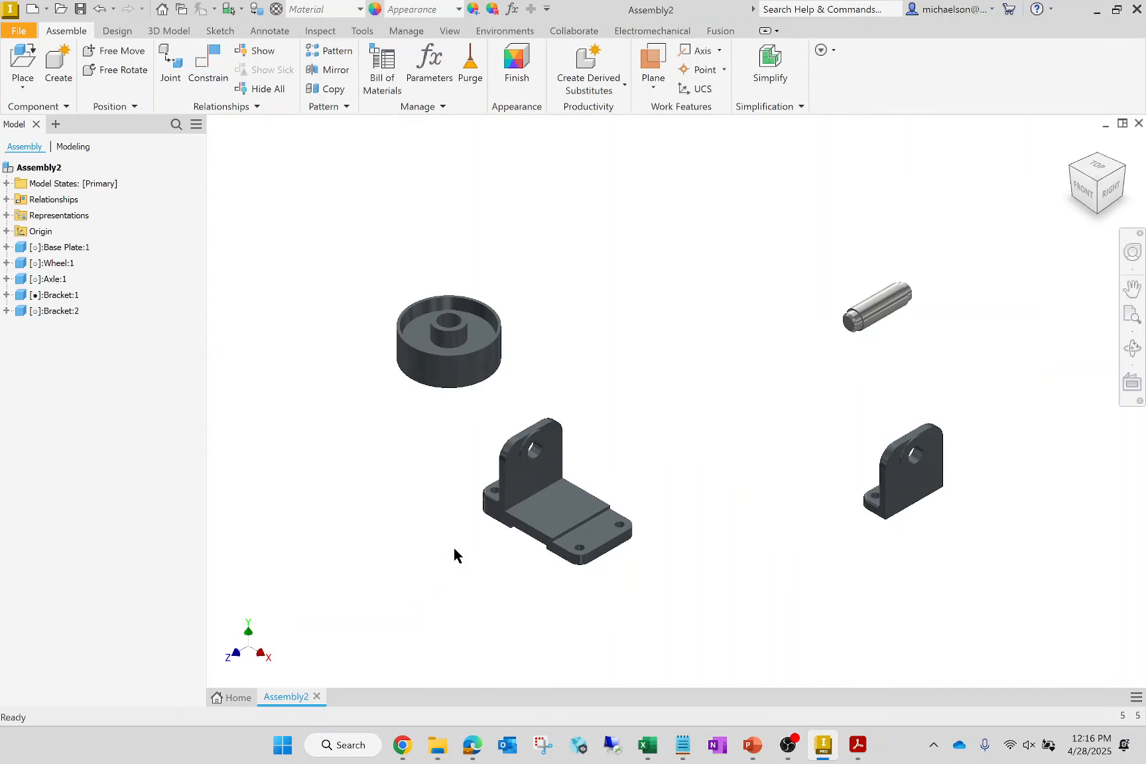
{"action": "scroll", "coordinate": [455, 548], "scroll_direction": "down", "scroll_amount": 5}
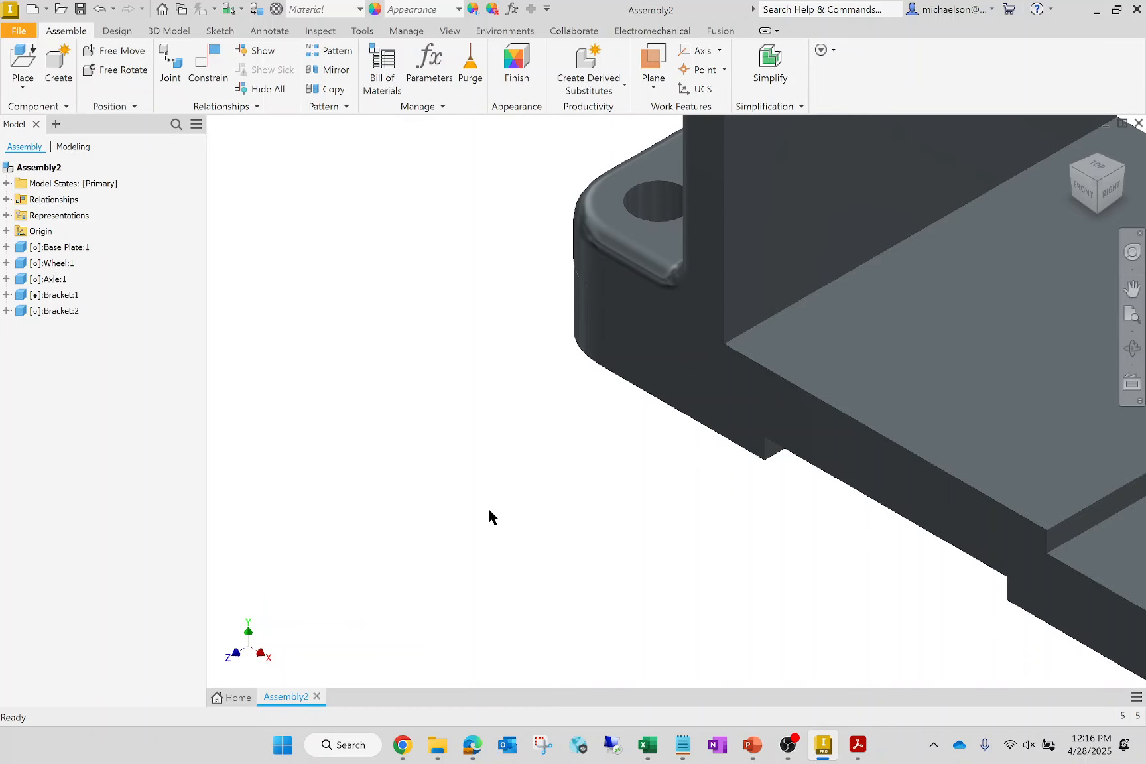
{"action": "scroll", "coordinate": [487, 489], "scroll_direction": "down", "scroll_amount": 8}
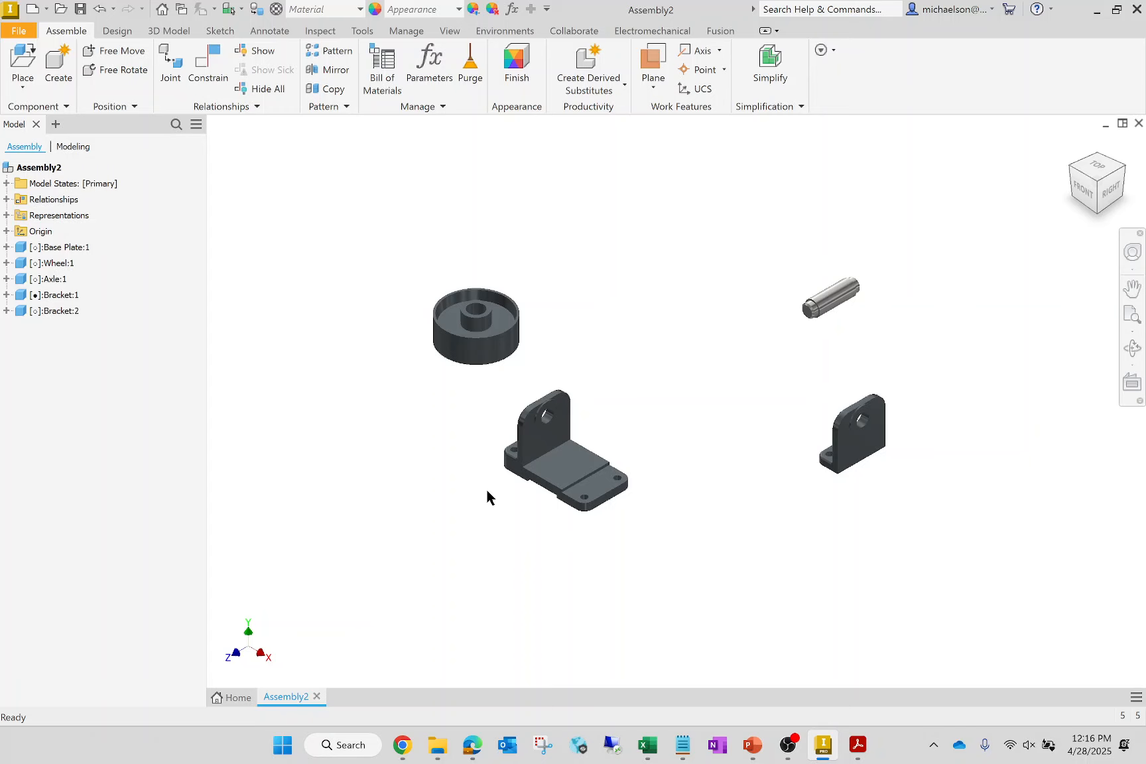
- Mate the axis of a foot hole on the second bracket to a free corner hole of the base plate at 0 mm offset
{"action": "left_click", "coordinate": [207, 63]}
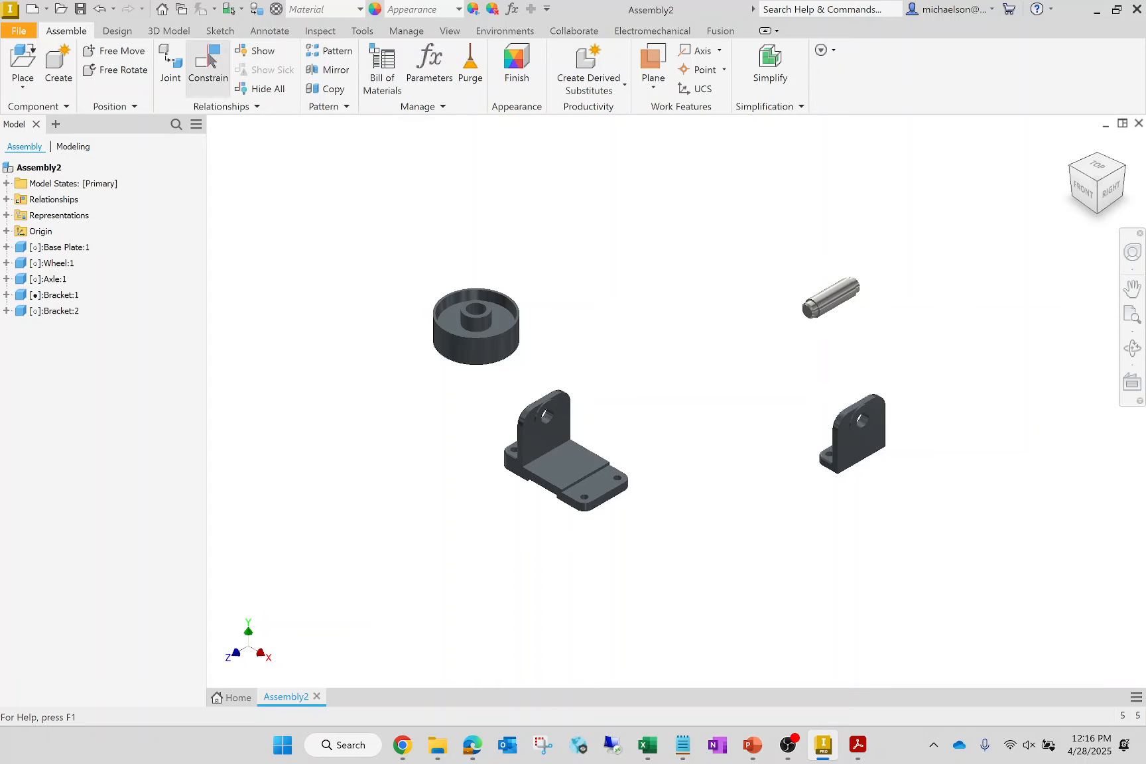
{"action": "scroll", "coordinate": [839, 472], "scroll_direction": "up", "scroll_amount": 5}
{"action": "scroll", "coordinate": [764, 401], "scroll_direction": "up", "scroll_amount": 3}
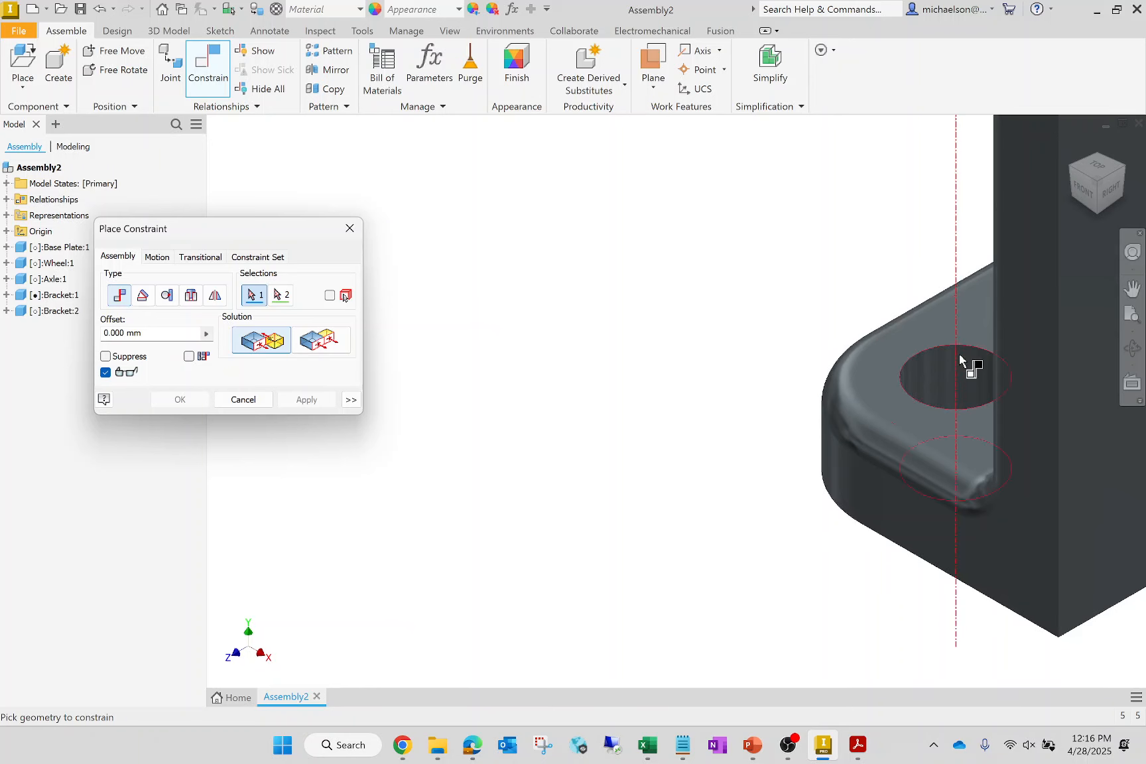
{"action": "left_click", "coordinate": [972, 377]}
{"action": "scroll", "coordinate": [986, 418], "scroll_direction": "down", "scroll_amount": 6}
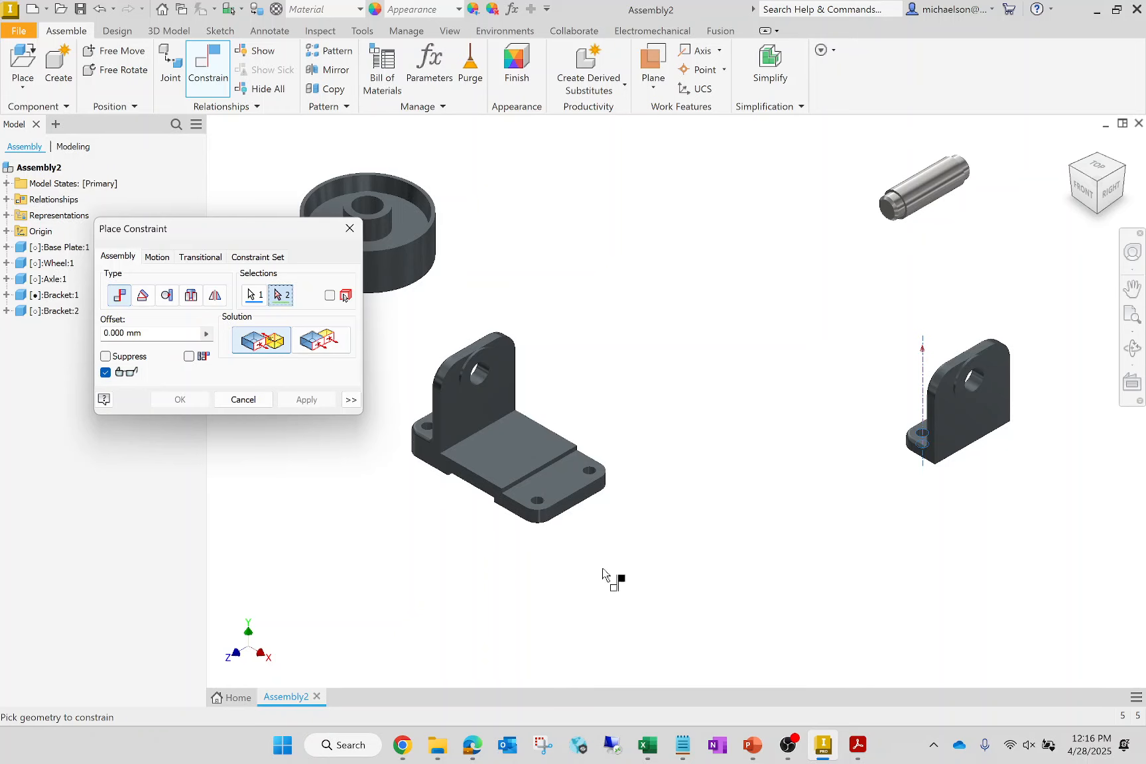
{"action": "scroll", "coordinate": [607, 527], "scroll_direction": "up", "scroll_amount": 5}
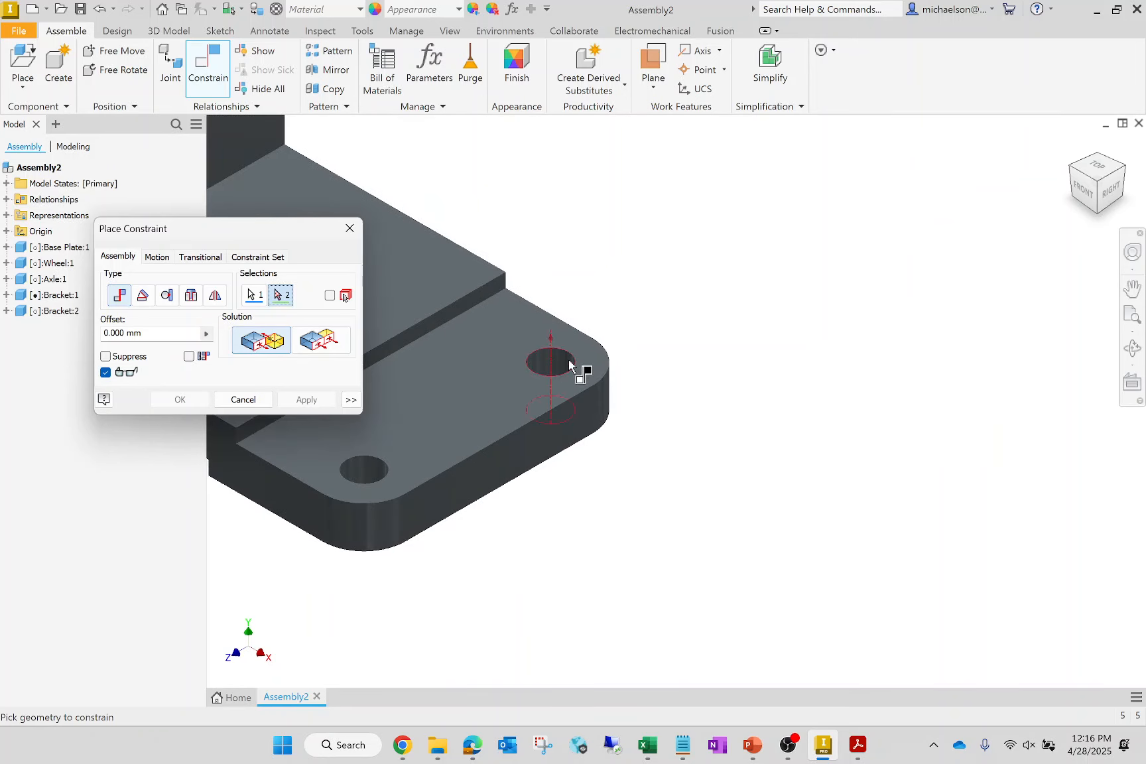
{"action": "left_click", "coordinate": [568, 363]}
{"action": "left_click", "coordinate": [318, 401]}
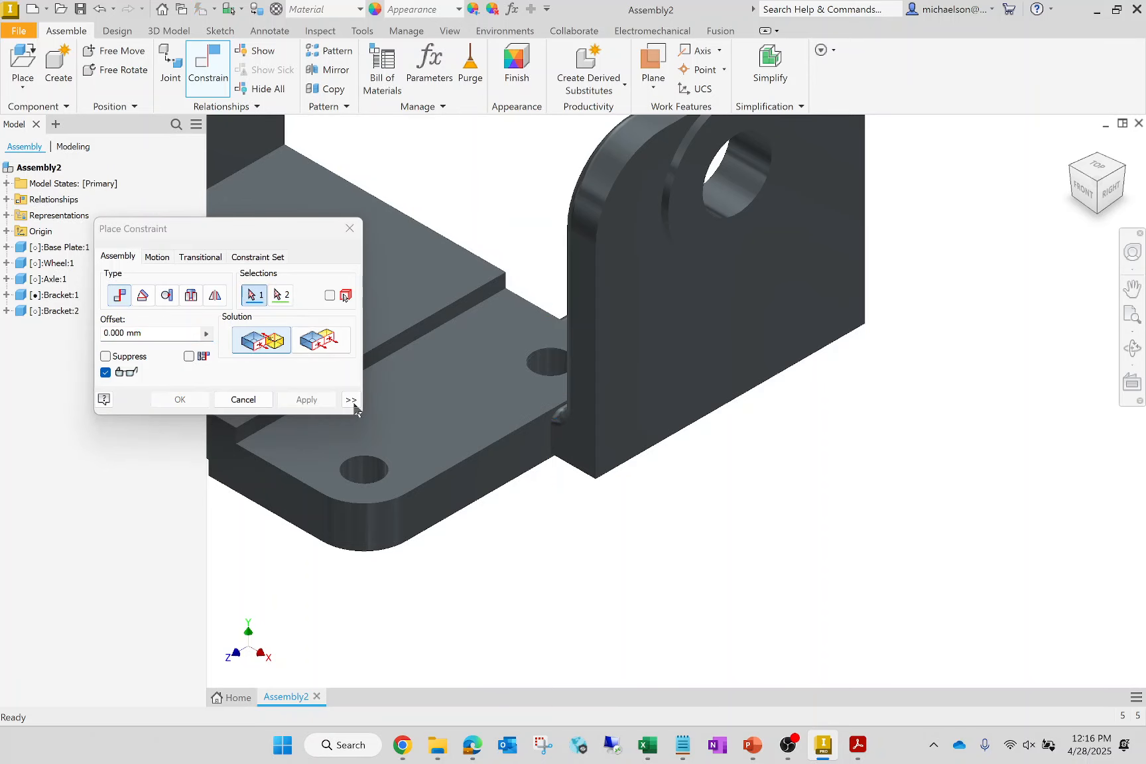
{"action": "left_click", "coordinate": [350, 229]}
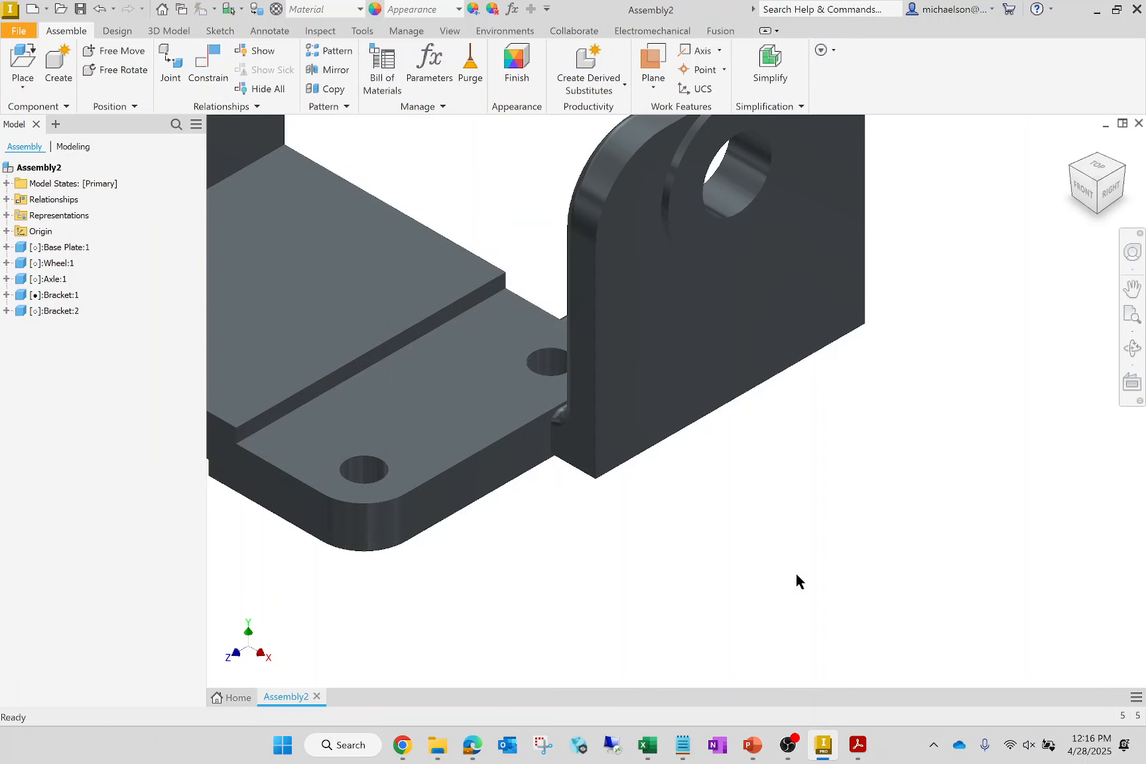
- Lift the second bracket clear of the base plate and mate its other foot hole's axis to the remaining corner hole at 0 mm offset
{"action": "scroll", "coordinate": [750, 571], "scroll_direction": "down", "scroll_amount": 5}
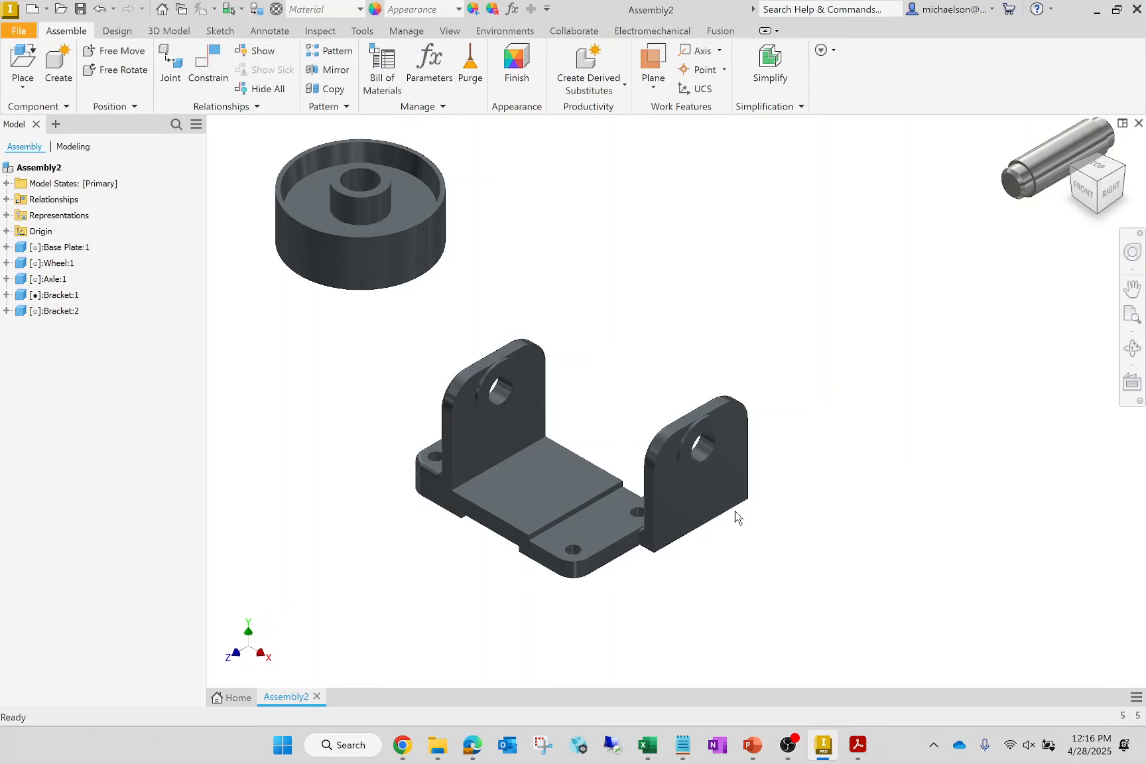
{"action": "left_click_drag", "start_coordinate": [735, 511], "coordinate": [772, 268]}
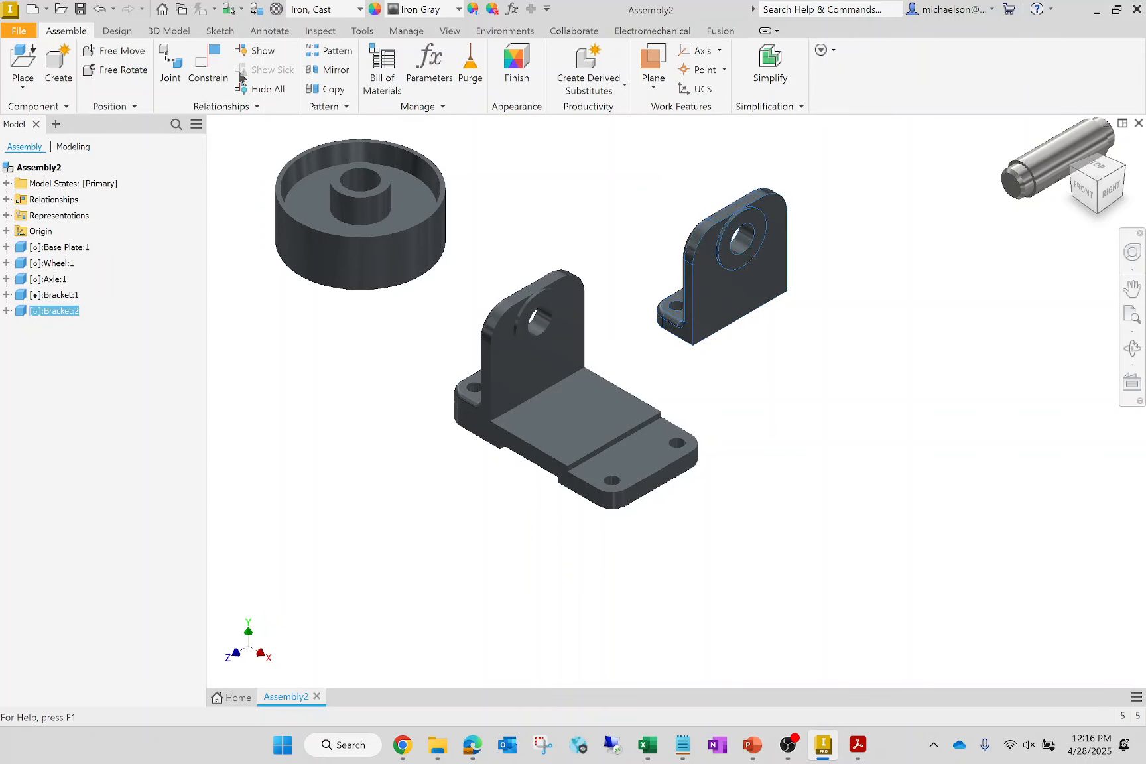
{"action": "key", "text": "c"}
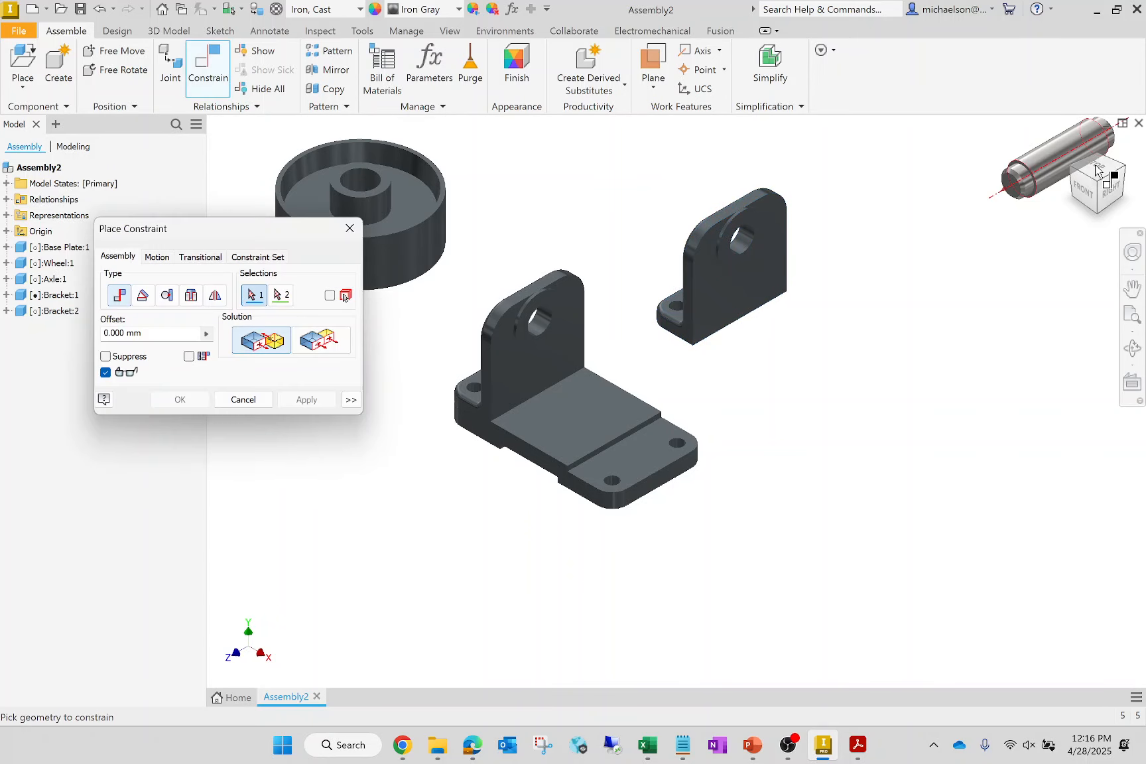
{"action": "middle_click", "coordinate": [1096, 166]}
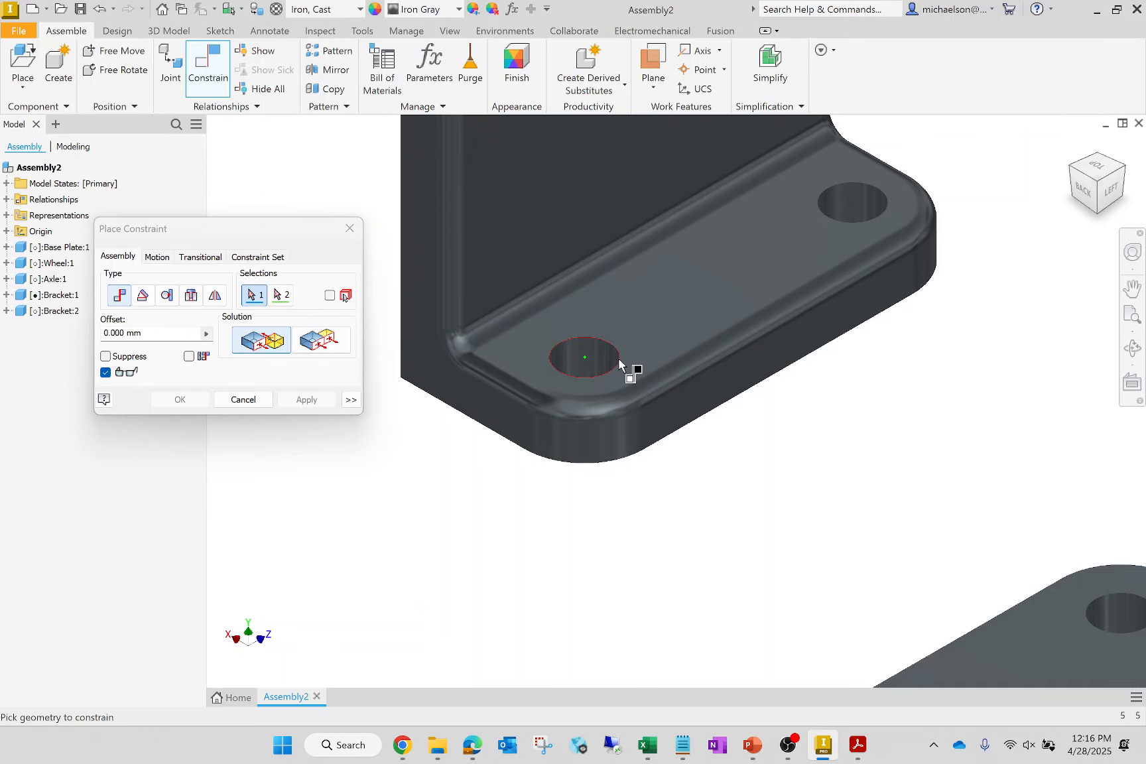
{"action": "left_click", "coordinate": [733, 524]}
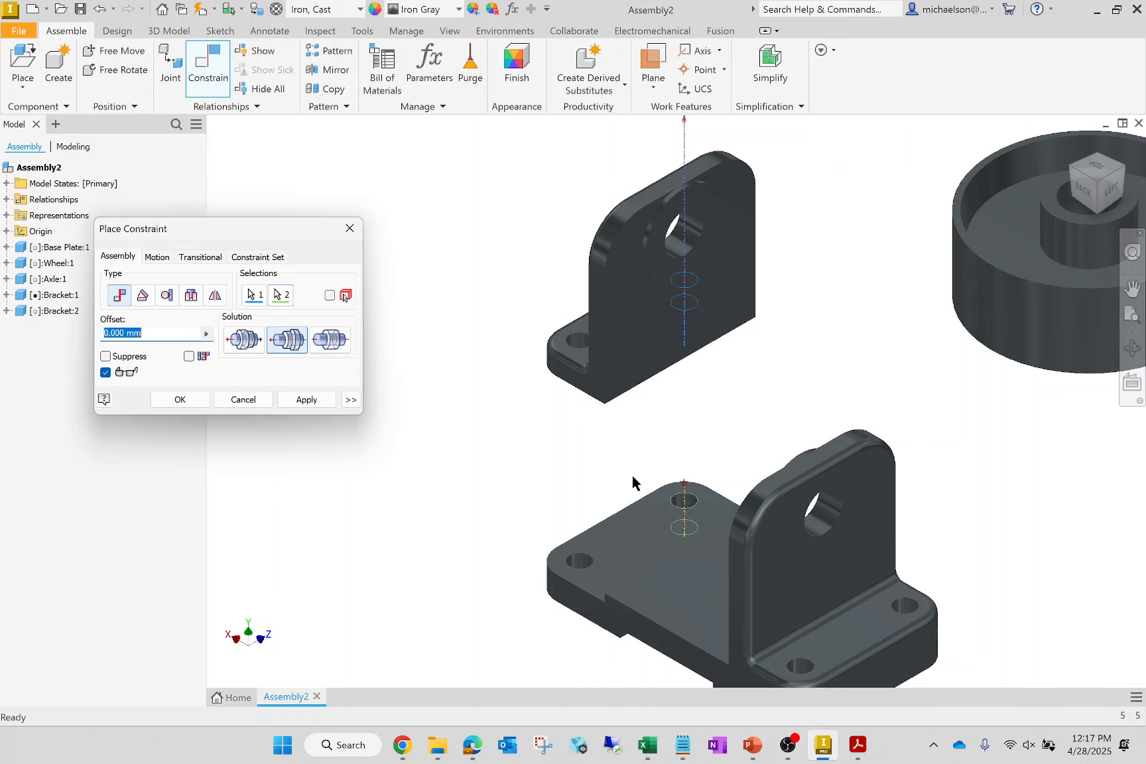
{"action": "left_click", "coordinate": [233, 400]}
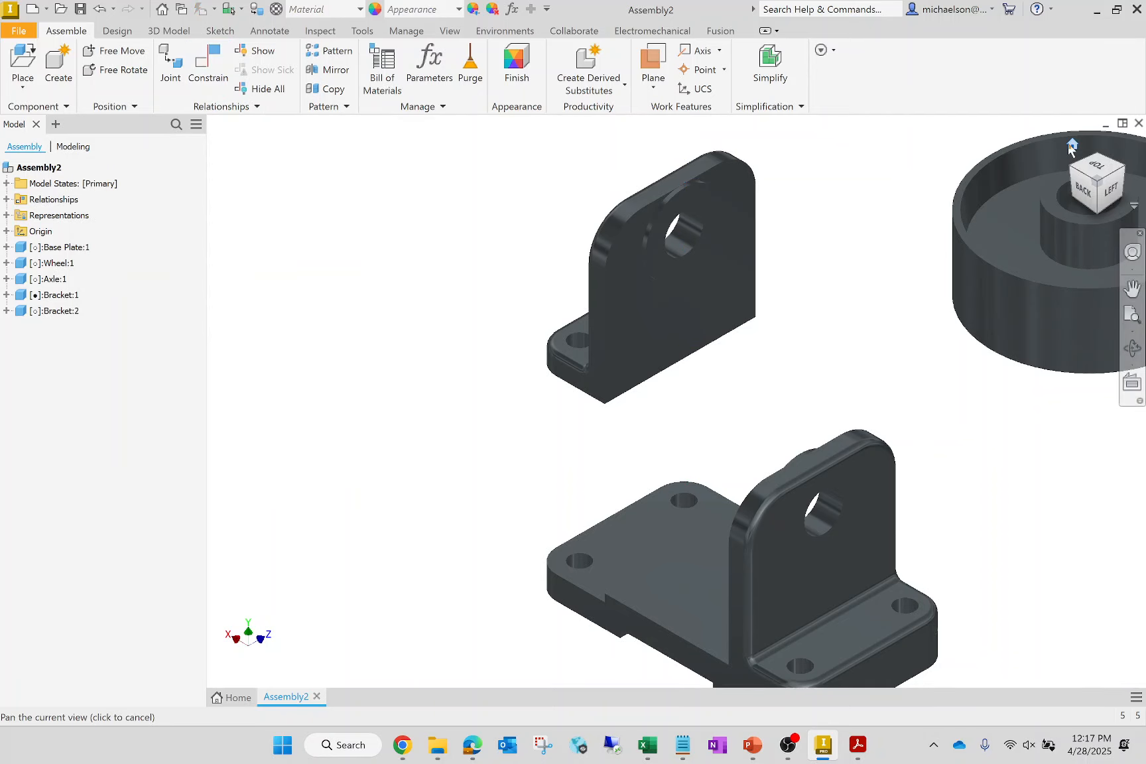
- Mate the second bracket's bottom face to the base plate's recessed top surface at 0 mm offset
{"action": "left_click", "coordinate": [1071, 145]}
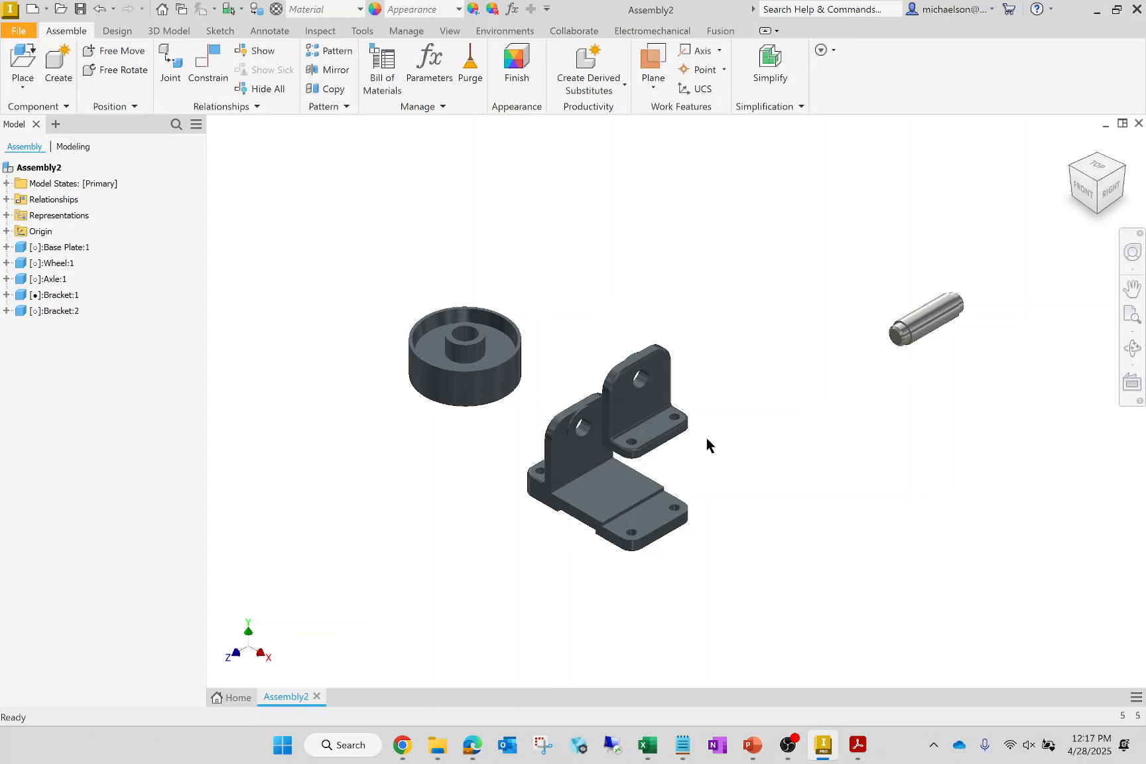
{"action": "left_click", "coordinate": [223, 68]}
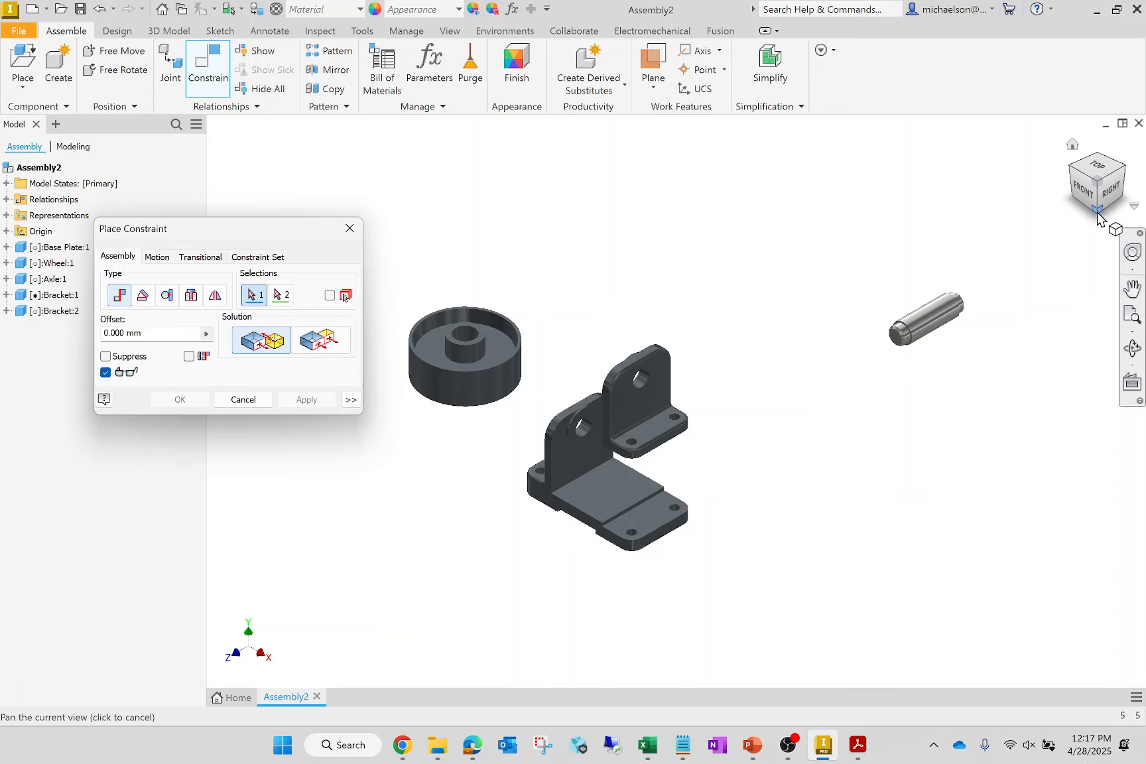
{"action": "left_click_drag", "start_coordinate": [1098, 216], "coordinate": [1097, 155]}
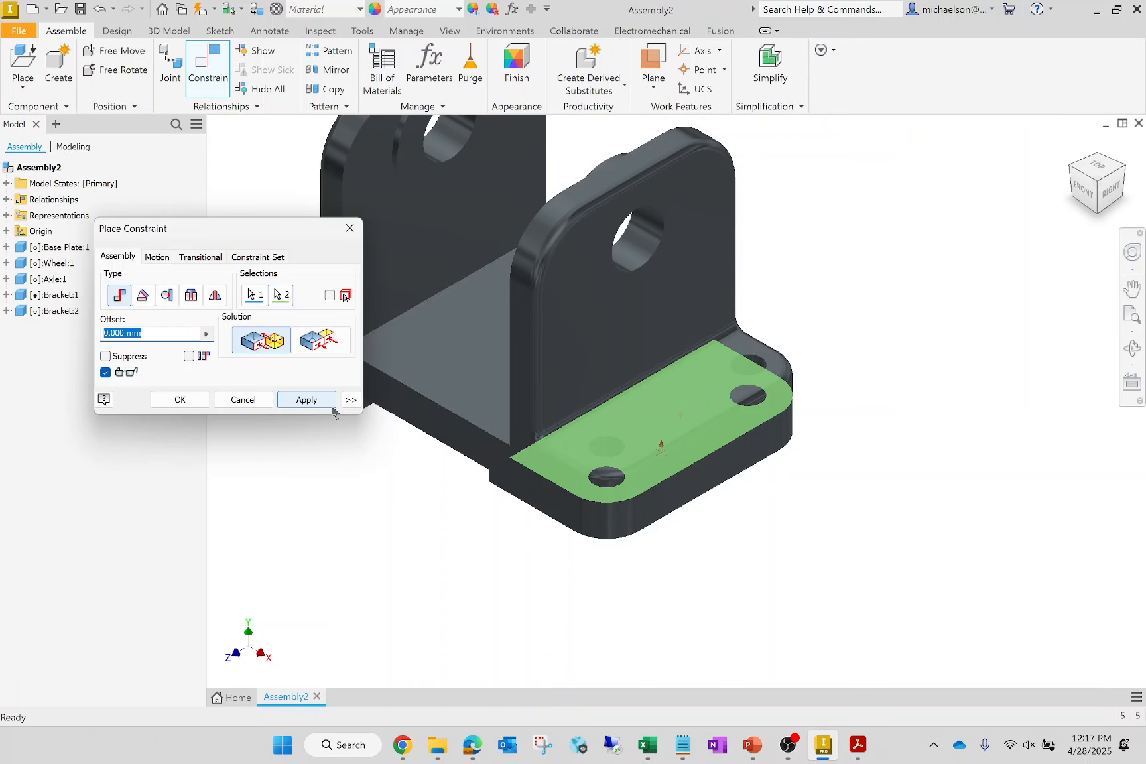
{"action": "left_click", "coordinate": [332, 406]}
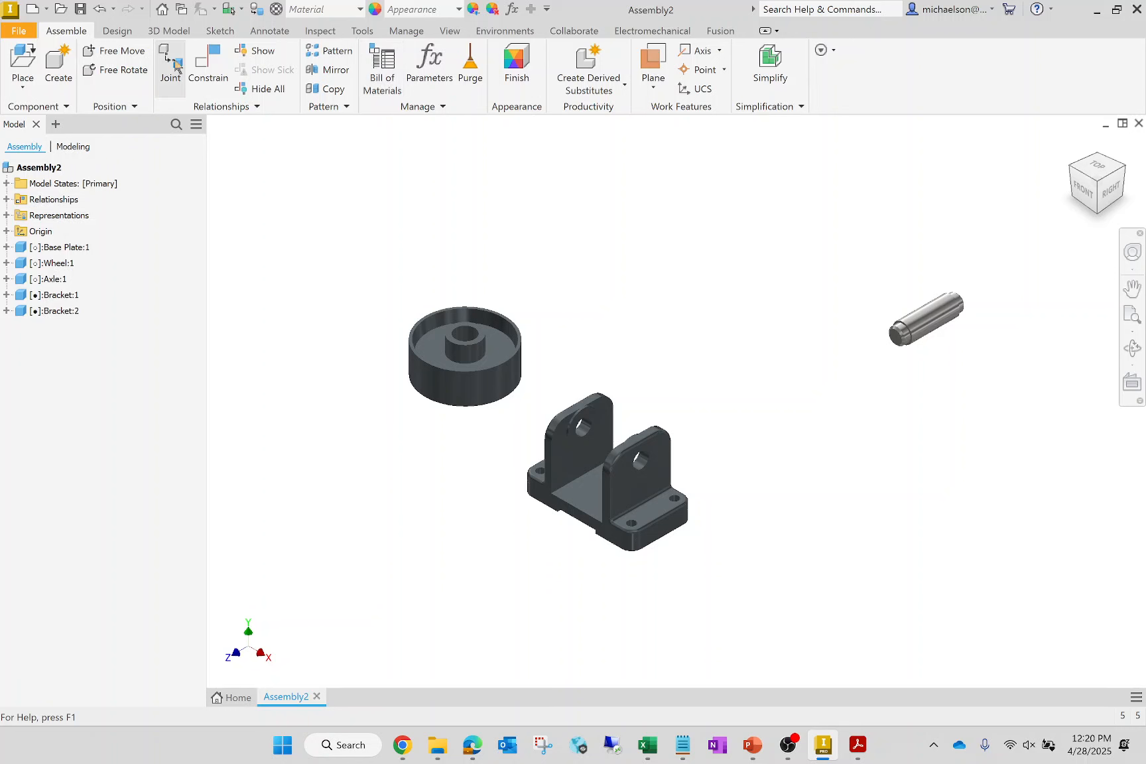
- Mate the axle's axis to the axis of the first bracket's upright hole at 0 mm offset and finish constraining
{"action": "left_click", "coordinate": [208, 66]}
{"action": "scroll", "coordinate": [871, 343], "scroll_direction": "up", "scroll_amount": 5}
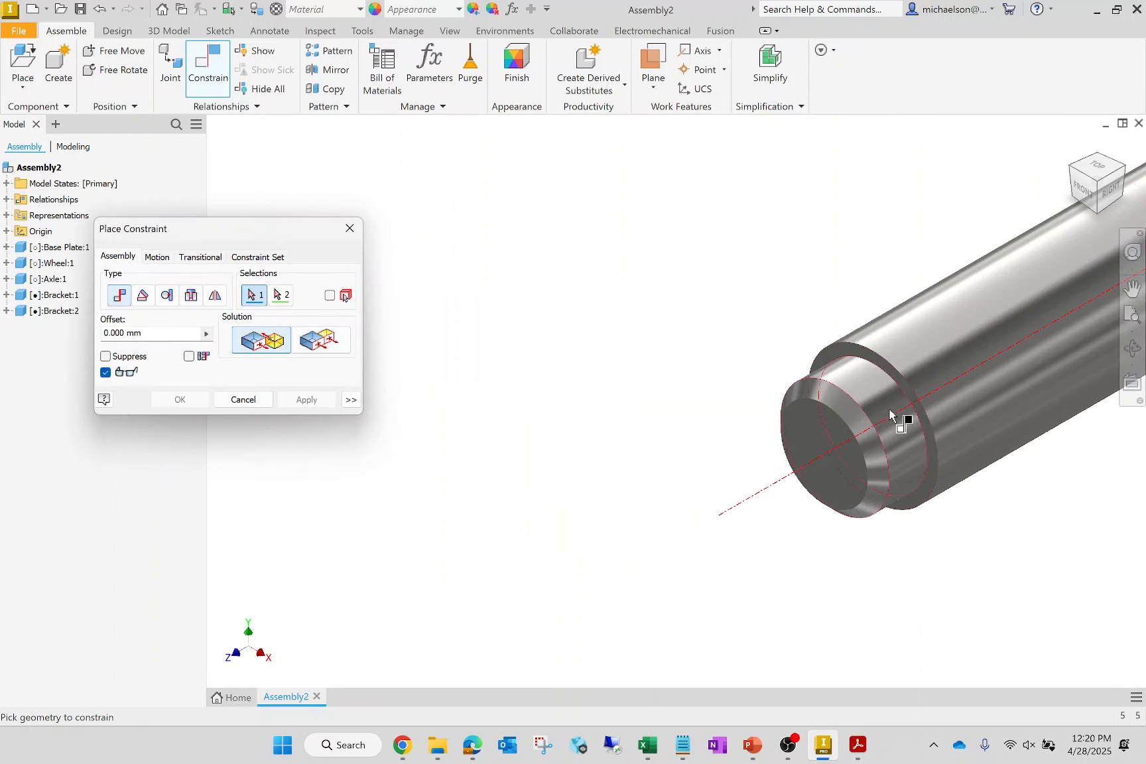
{"action": "left_click", "coordinate": [890, 414]}
{"action": "scroll", "coordinate": [512, 286], "scroll_direction": "down", "scroll_amount": 5}
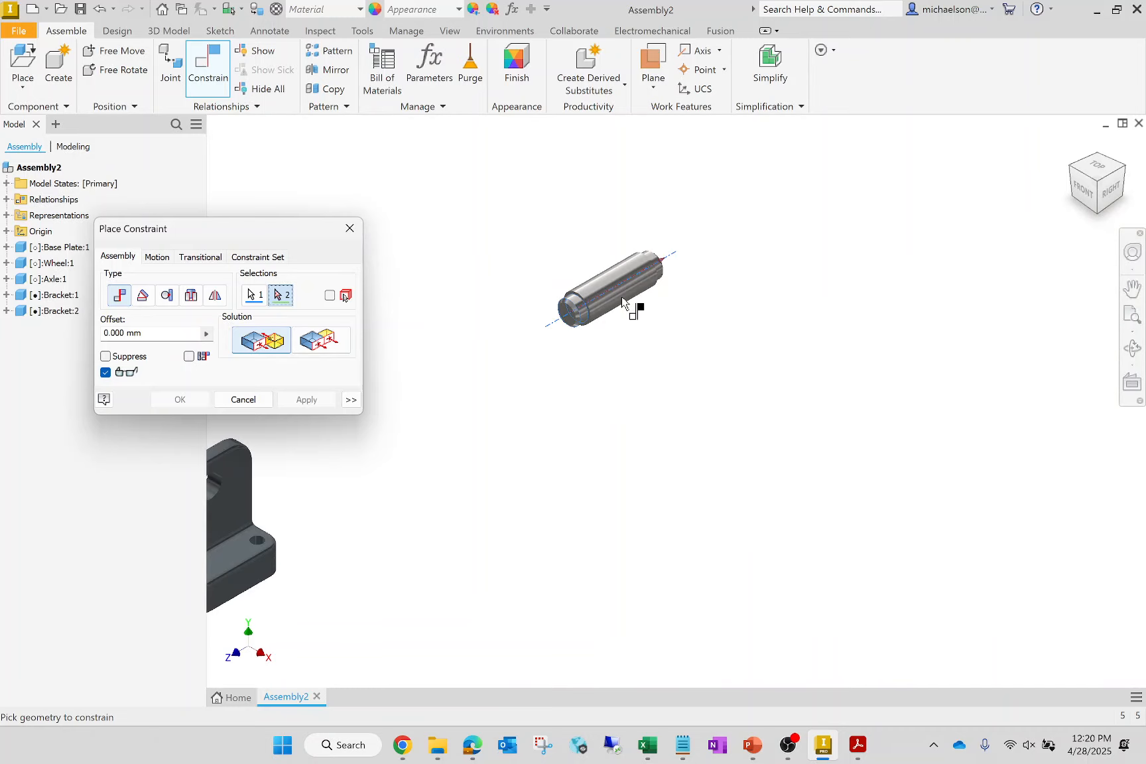
{"action": "scroll", "coordinate": [770, 328], "scroll_direction": "down", "scroll_amount": 4}
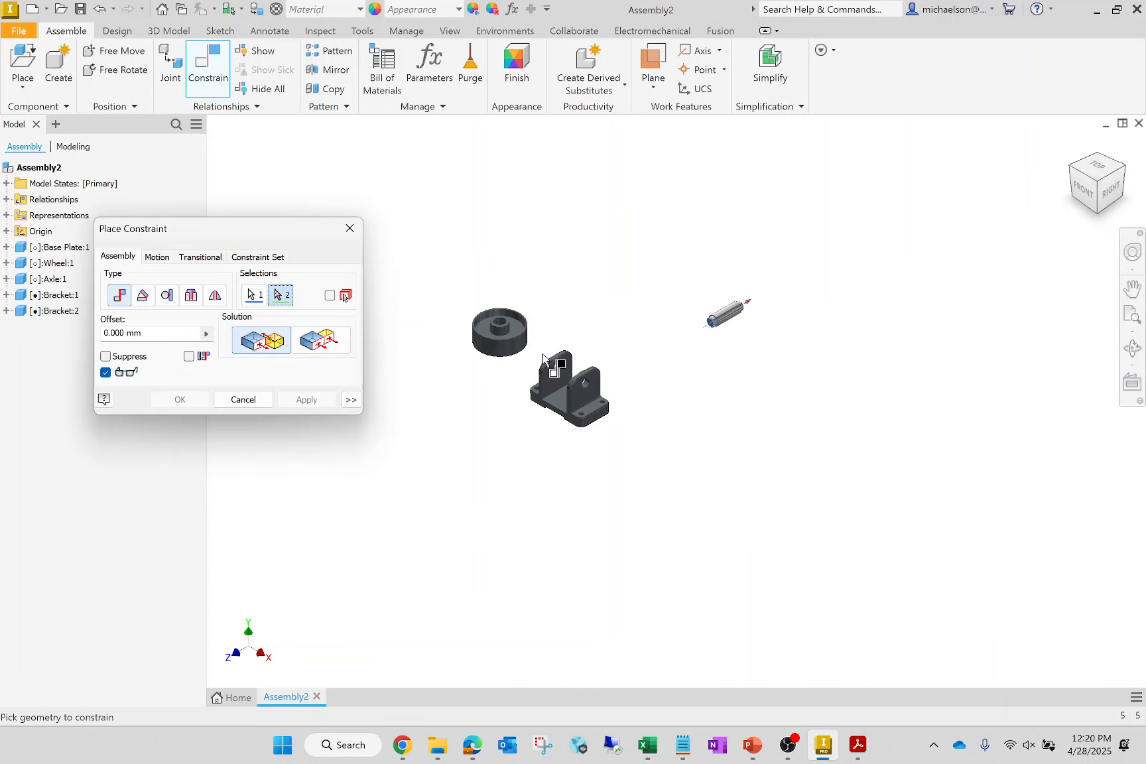
{"action": "scroll", "coordinate": [615, 384], "scroll_direction": "up", "scroll_amount": 6}
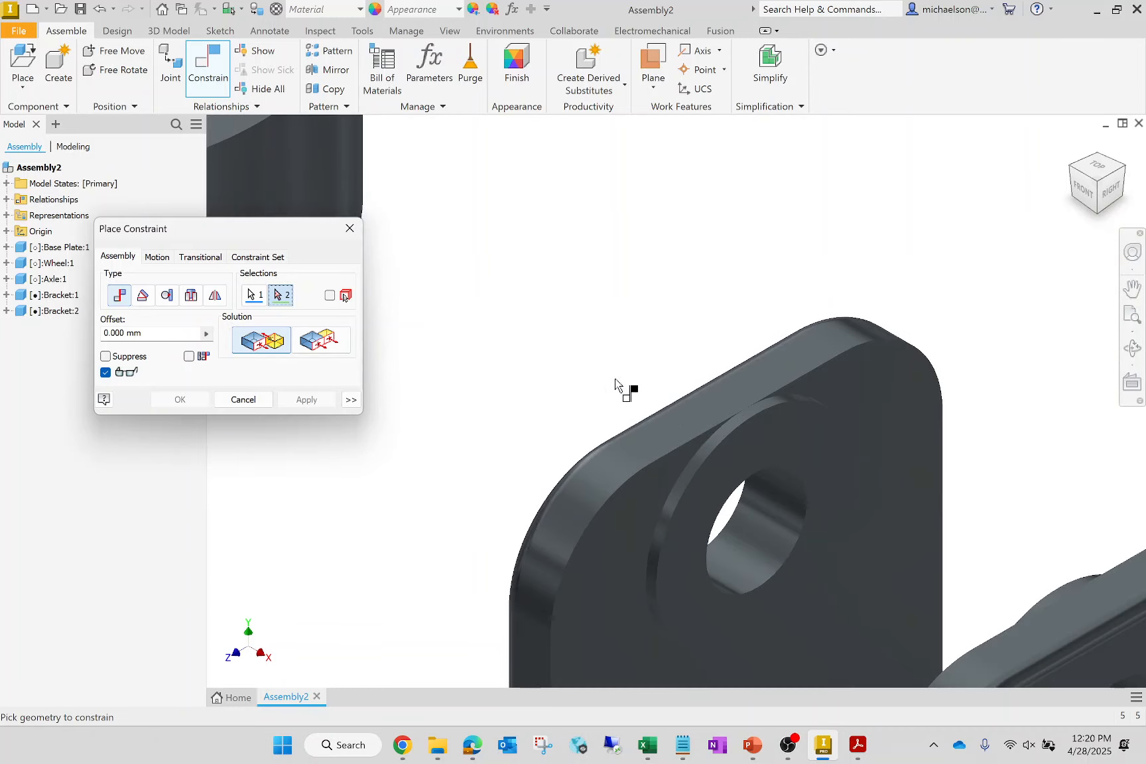
{"action": "left_click", "coordinate": [785, 511]}
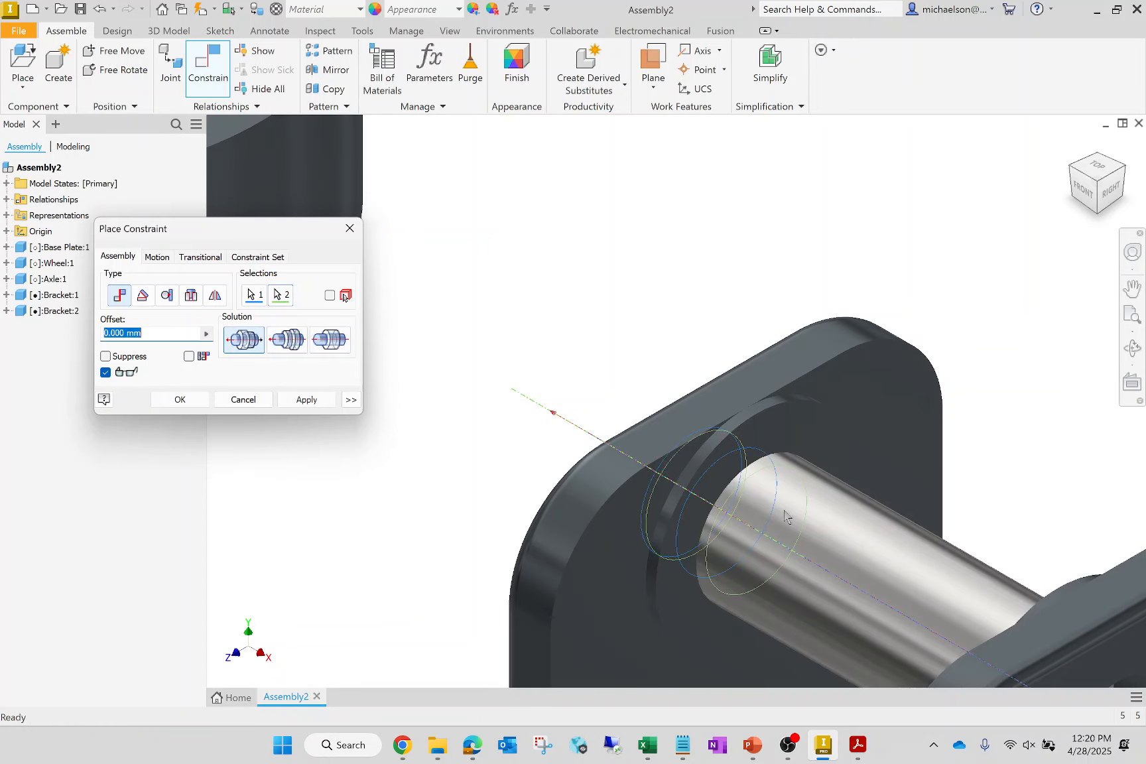
{"action": "left_click", "coordinate": [308, 399]}
{"action": "left_click", "coordinate": [350, 229]}
- Slide the axle out of the brackets and mate its end shoulder face to the first bracket's inner boss face at 0 mm offset
{"action": "scroll", "coordinate": [562, 312], "scroll_direction": "down", "scroll_amount": 7}
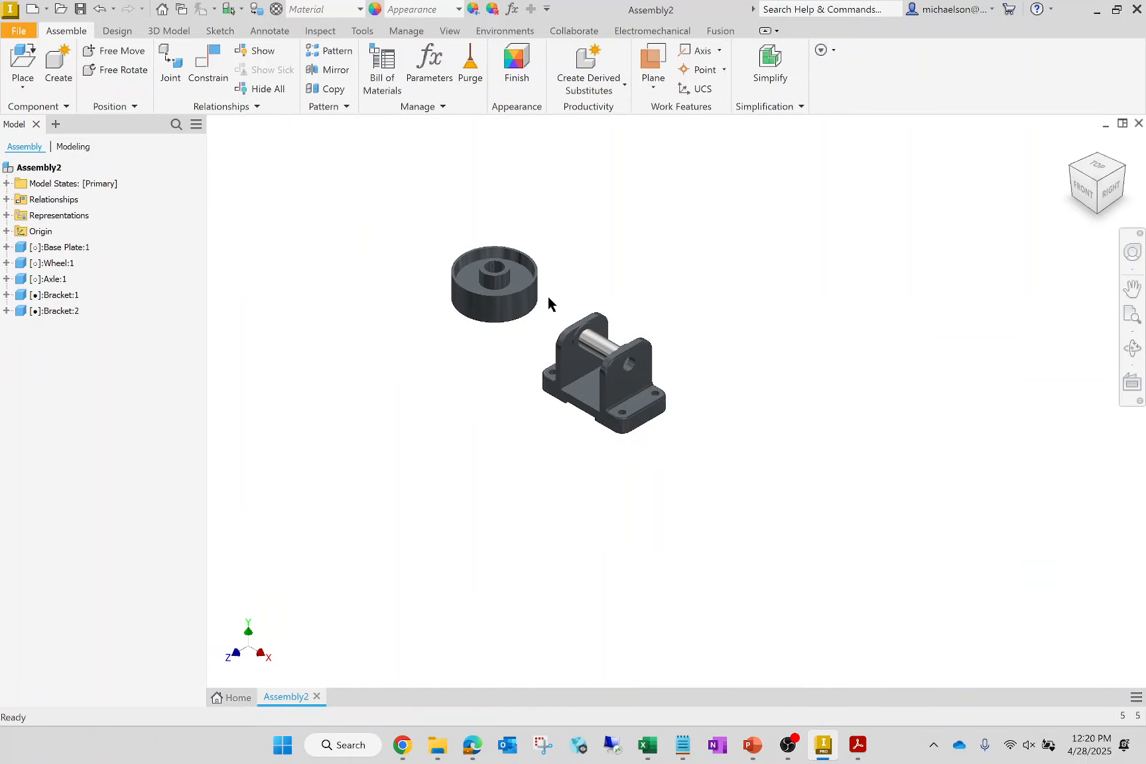
{"action": "left_click_drag", "start_coordinate": [595, 344], "coordinate": [867, 480]}
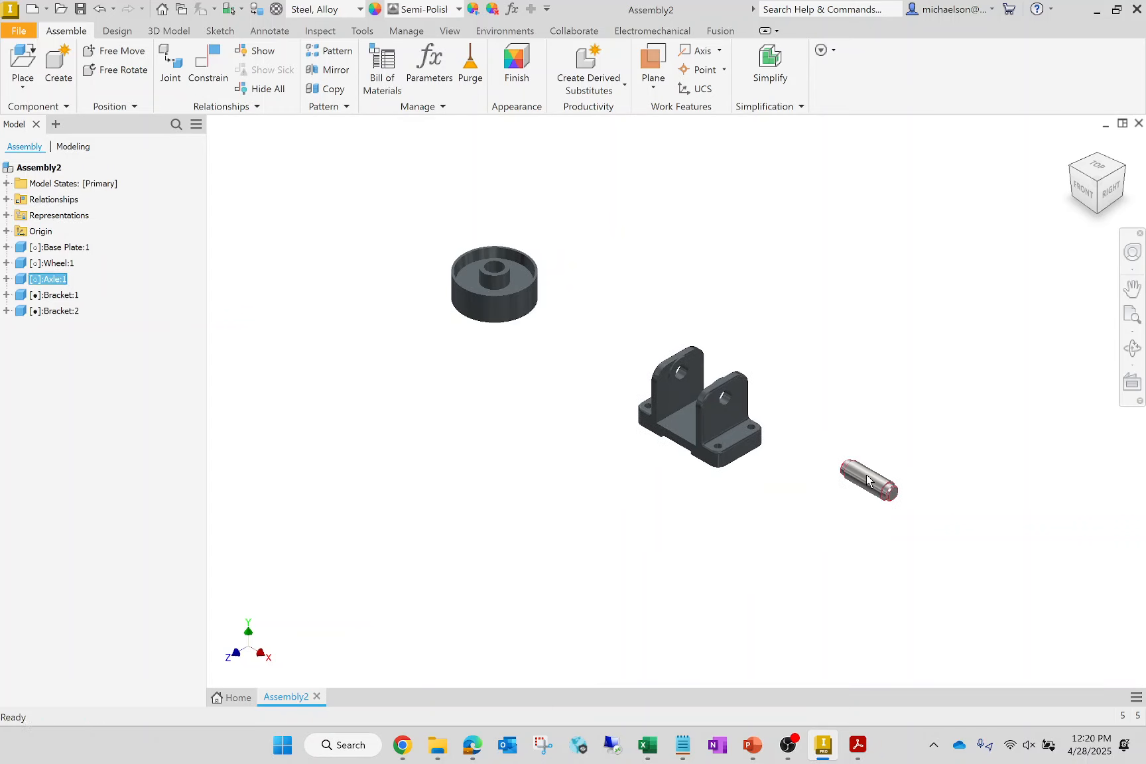
{"action": "left_click", "coordinate": [222, 63]}
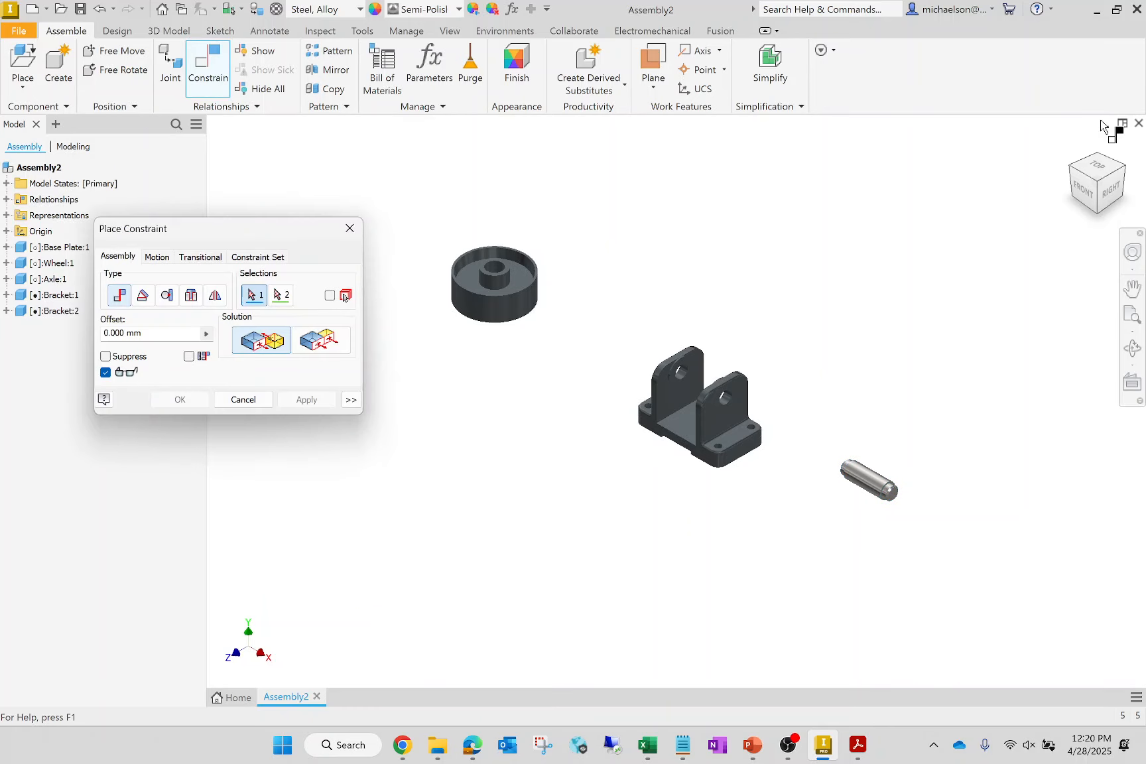
{"action": "left_click", "coordinate": [1072, 171]}
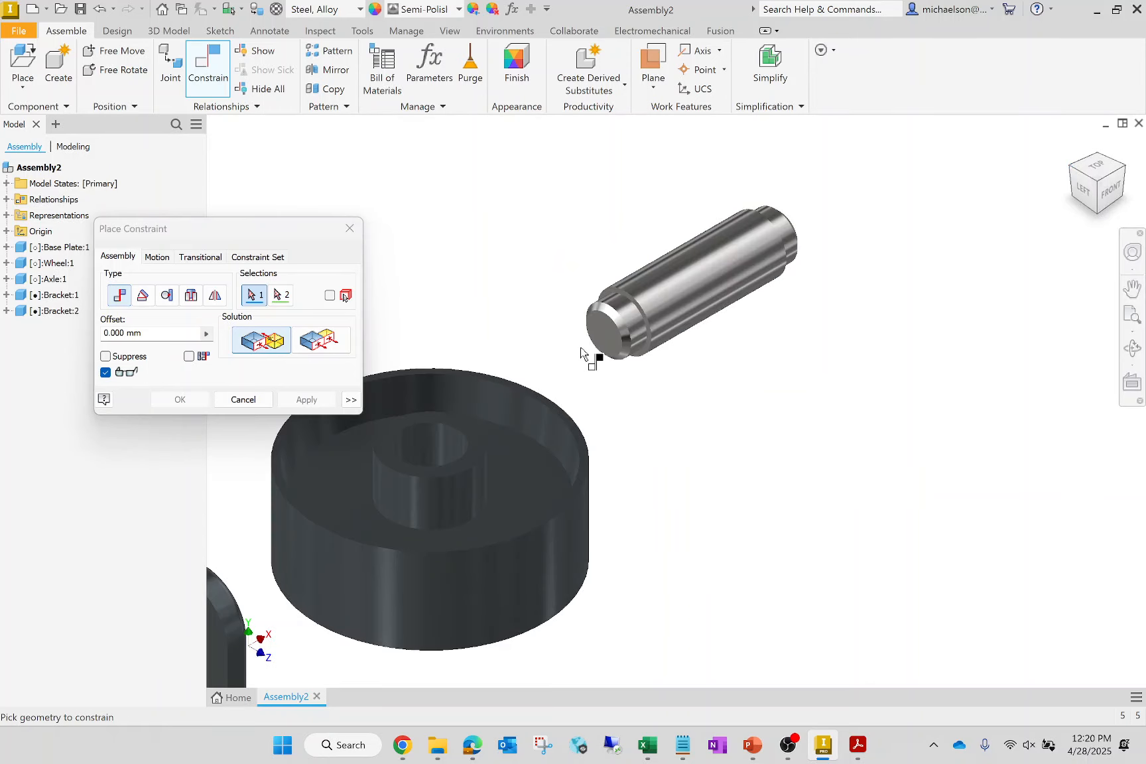
{"action": "scroll", "coordinate": [584, 344], "scroll_direction": "down", "scroll_amount": 5}
{"action": "left_click", "coordinate": [764, 292]}
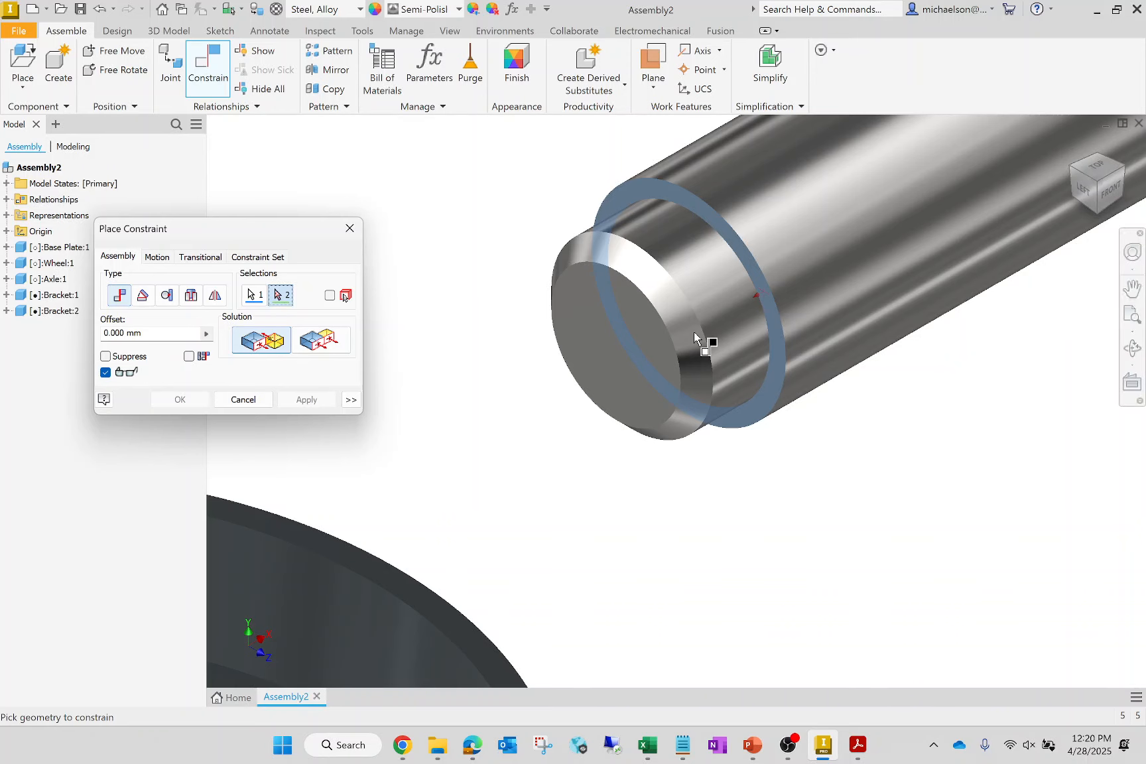
{"action": "scroll", "coordinate": [757, 481], "scroll_direction": "up", "scroll_amount": 6}
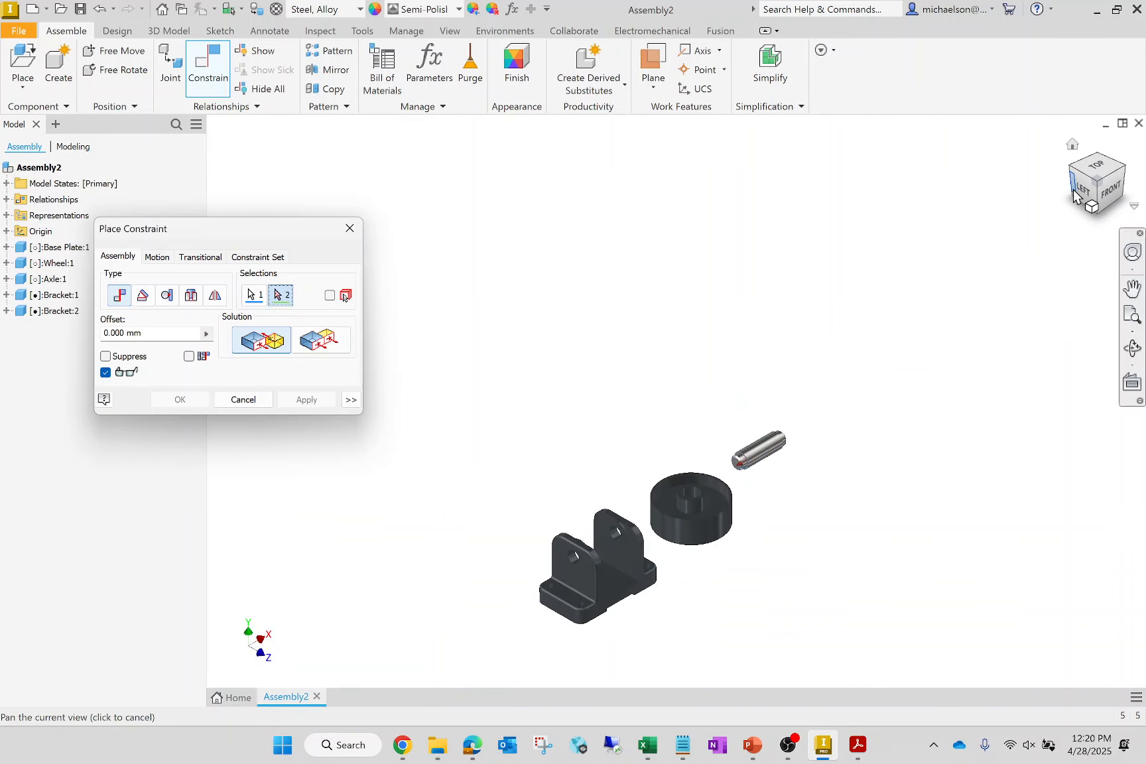
{"action": "left_click", "coordinate": [1074, 144]}
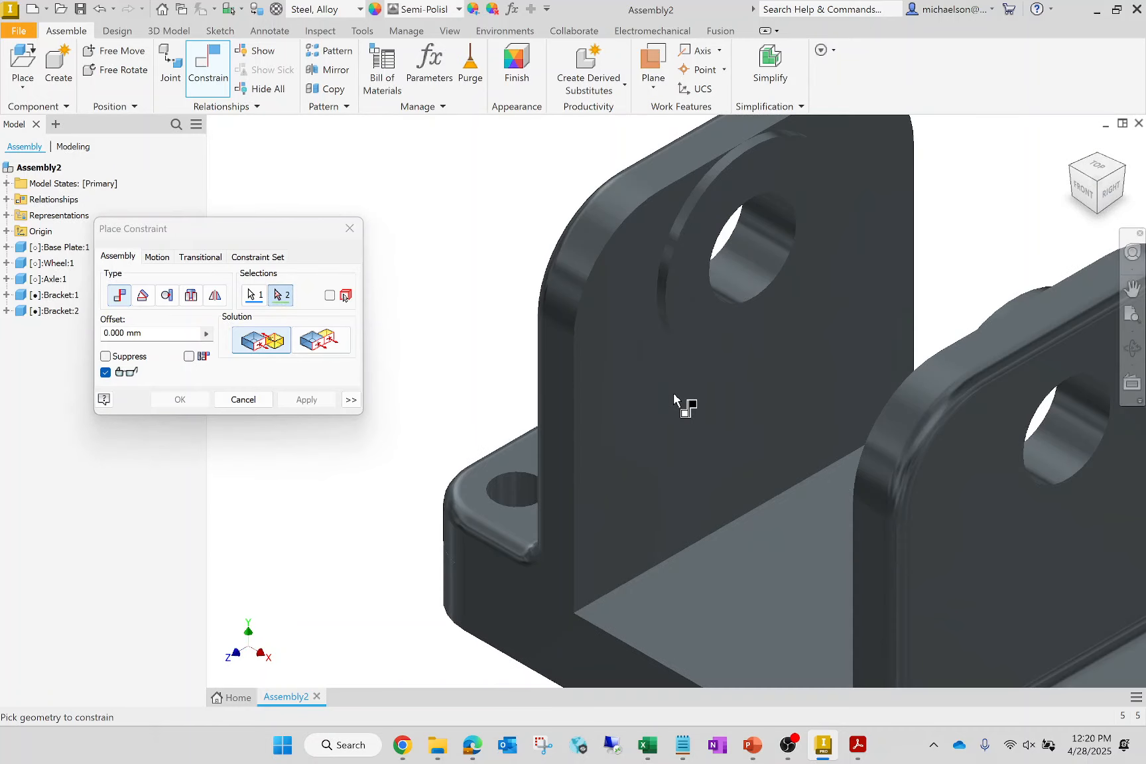
{"action": "left_click", "coordinate": [740, 343]}
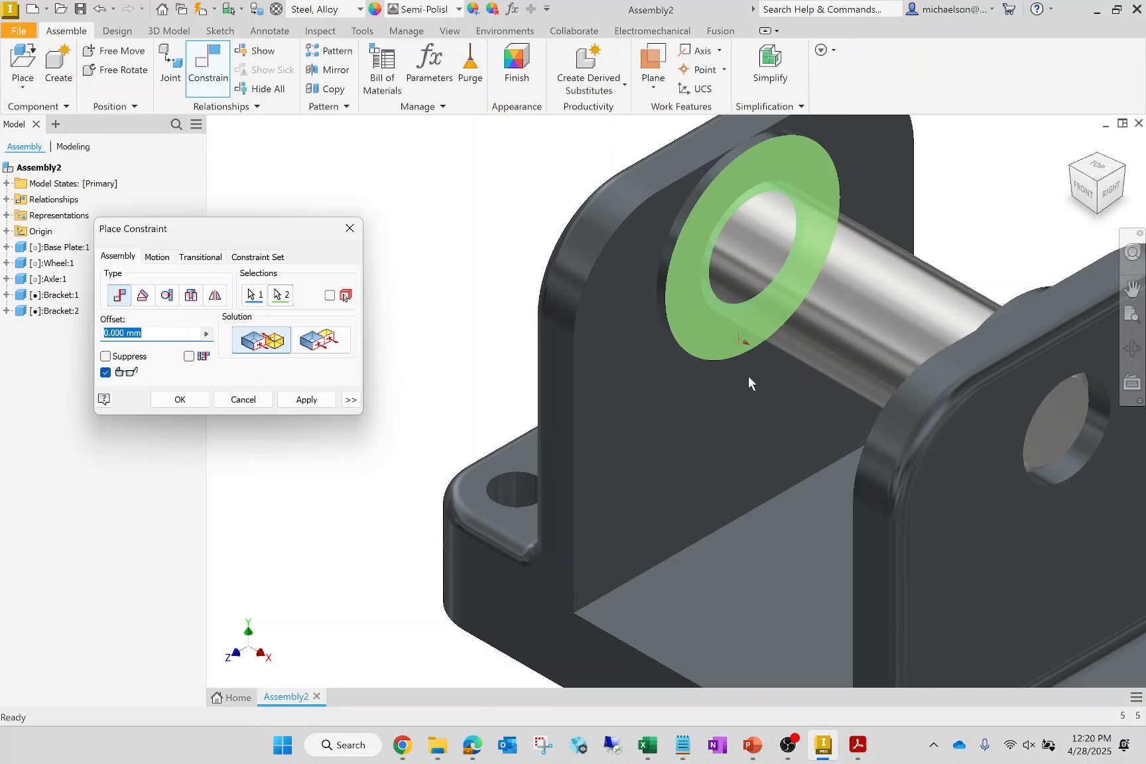
{"action": "left_click", "coordinate": [307, 399]}
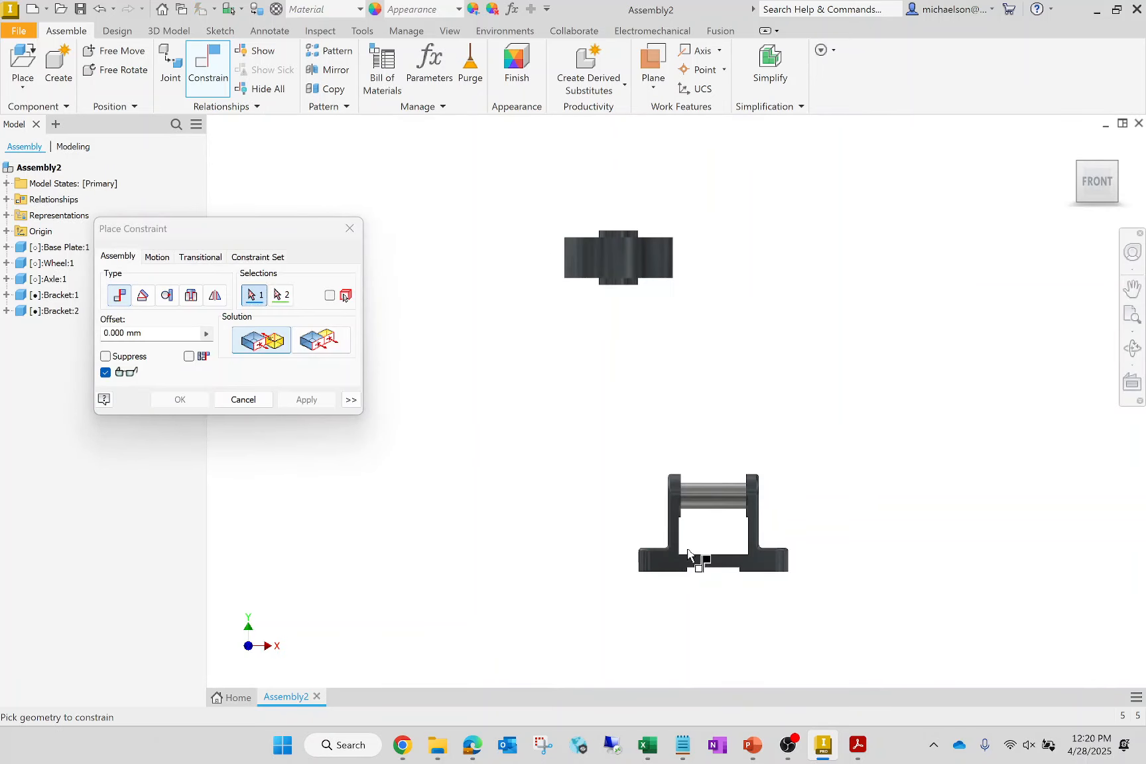
- Mate the axis of the wheel's hub bore to the axle's axis at 0 mm offset, seating the wheel between the brackets
{"action": "scroll", "coordinate": [820, 519], "scroll_direction": "up", "scroll_amount": 4}
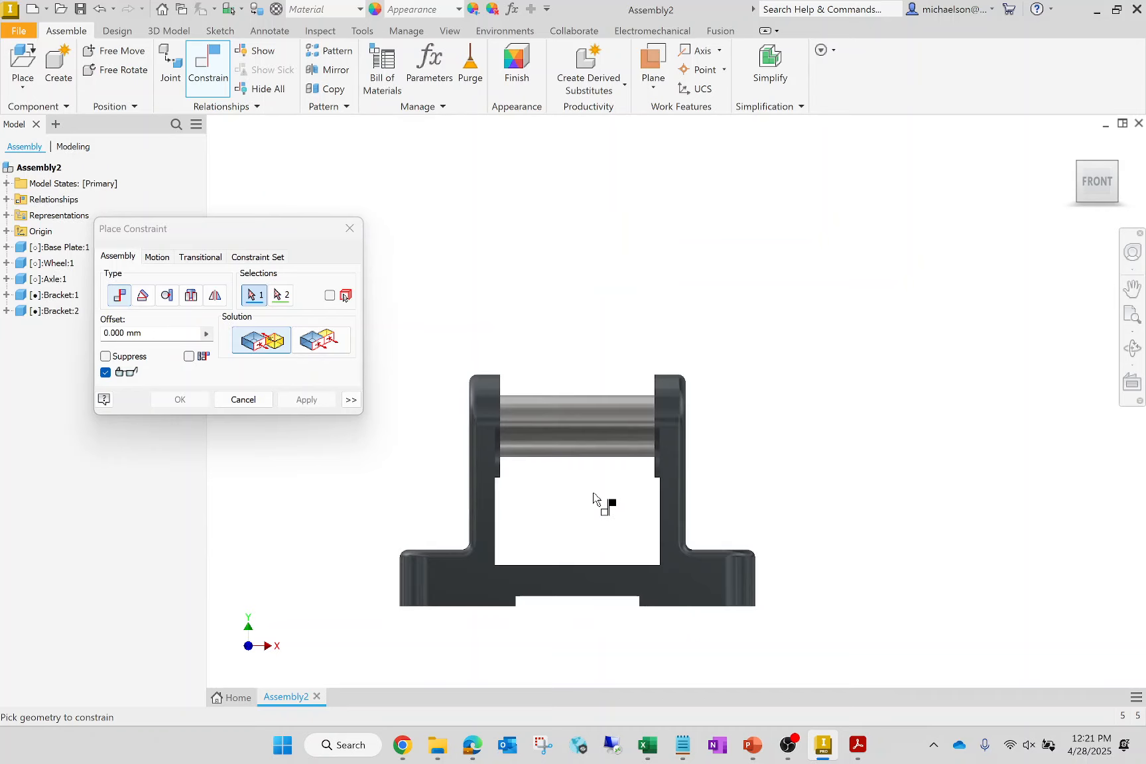
{"action": "scroll", "coordinate": [594, 497], "scroll_direction": "up", "scroll_amount": 3}
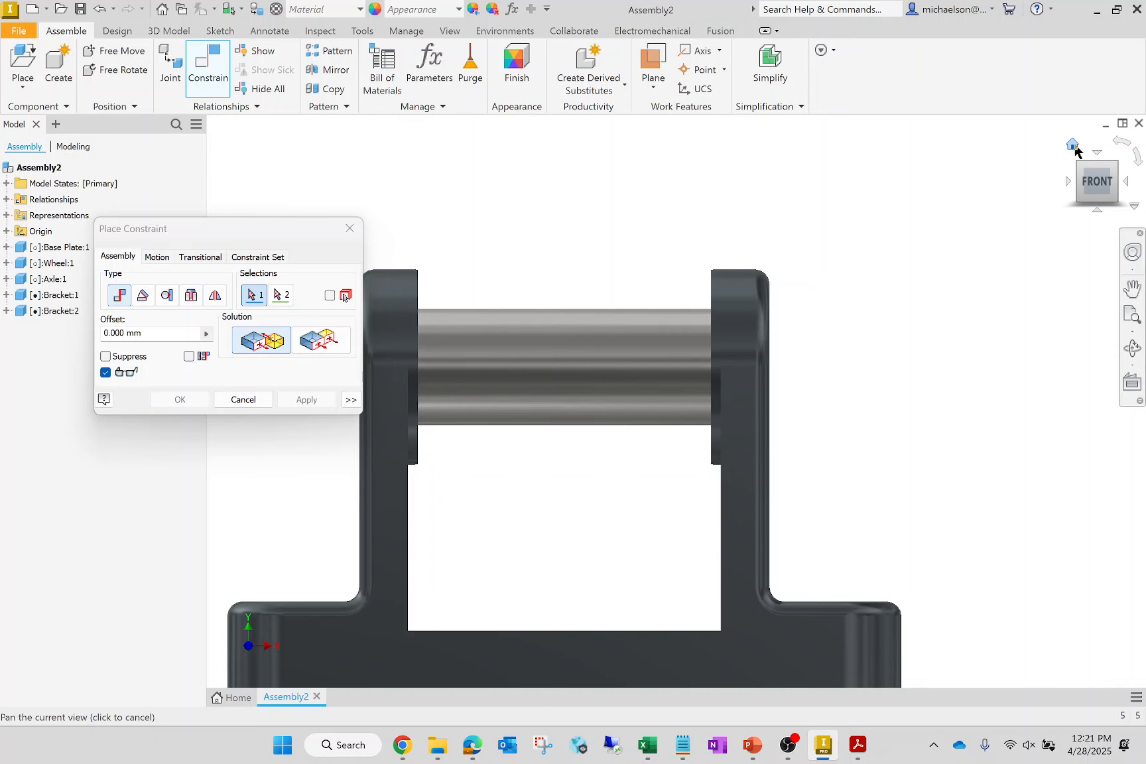
{"action": "left_click", "coordinate": [1073, 146]}
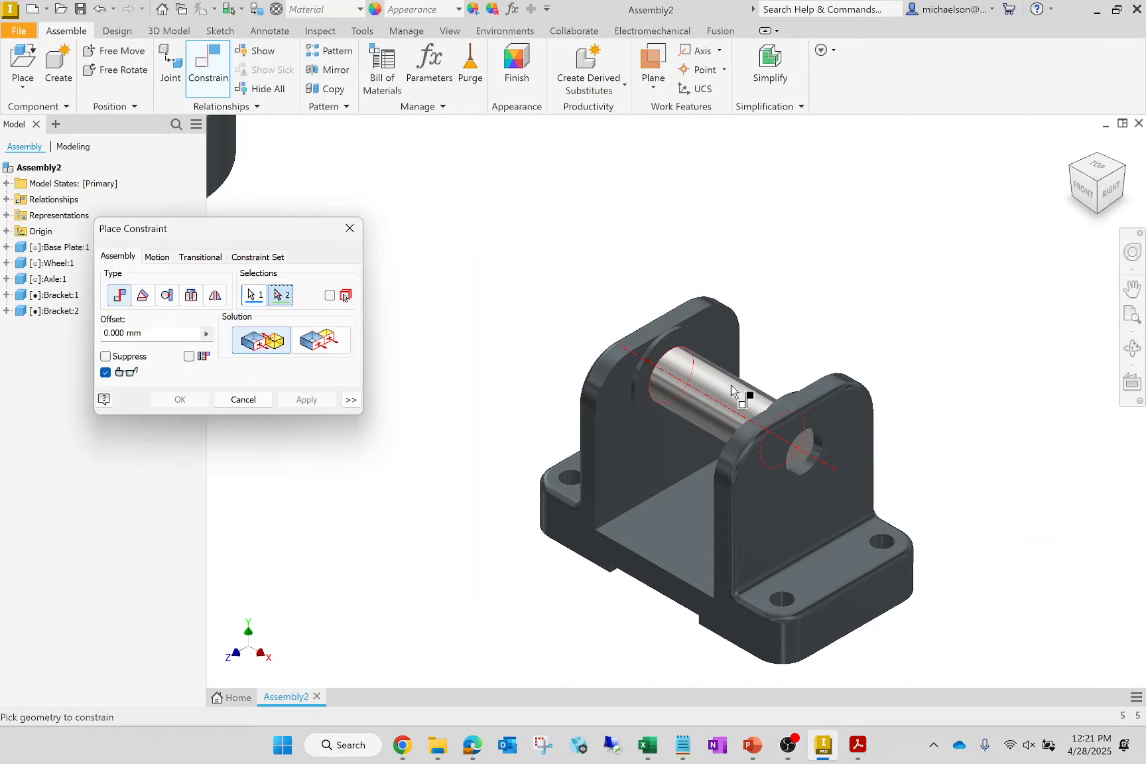
{"action": "scroll", "coordinate": [716, 418], "scroll_direction": "up", "scroll_amount": 1}
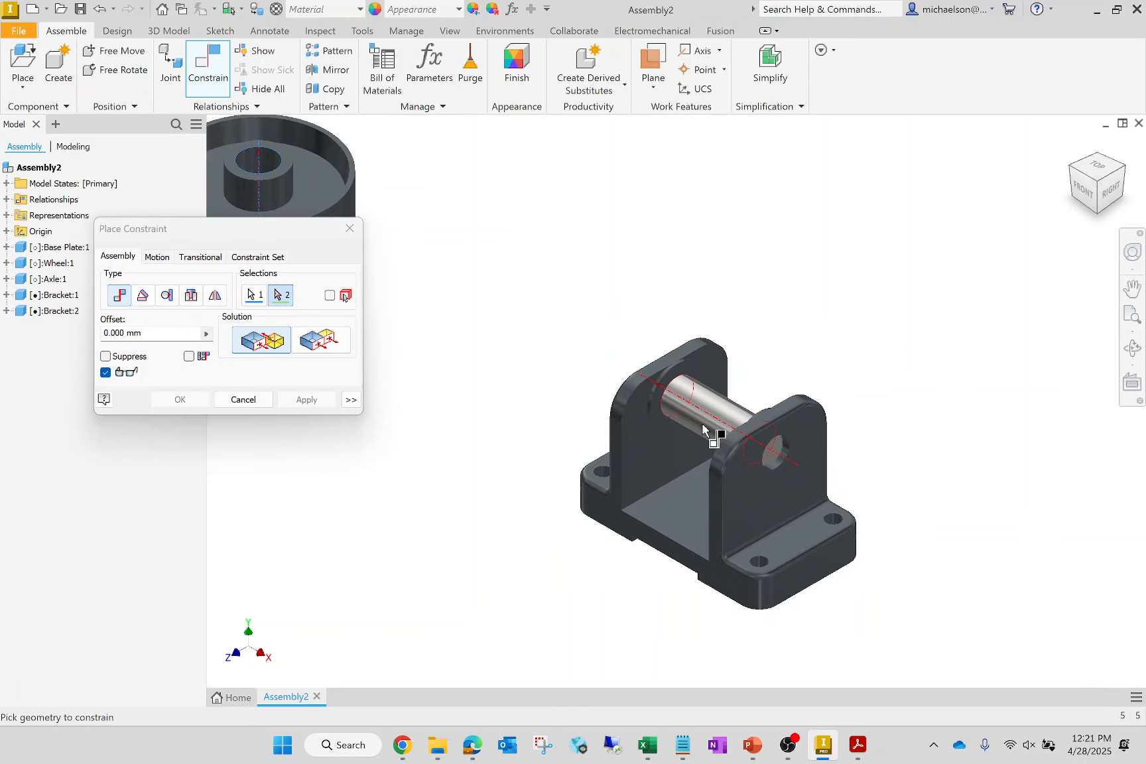
{"action": "left_click", "coordinate": [307, 399]}
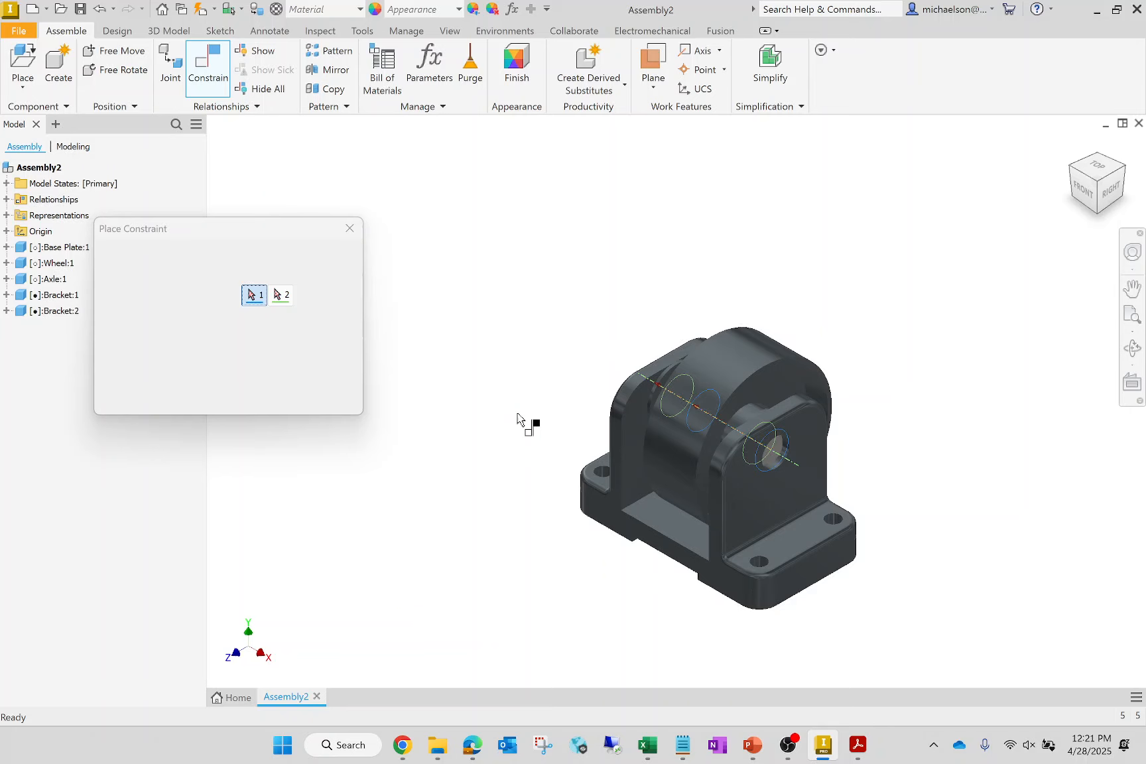
- Slide the wheel along the axle's axis until it stands clear of the brackets with its hub end faces accessible
{"action": "key", "text": "ctrl+z"}
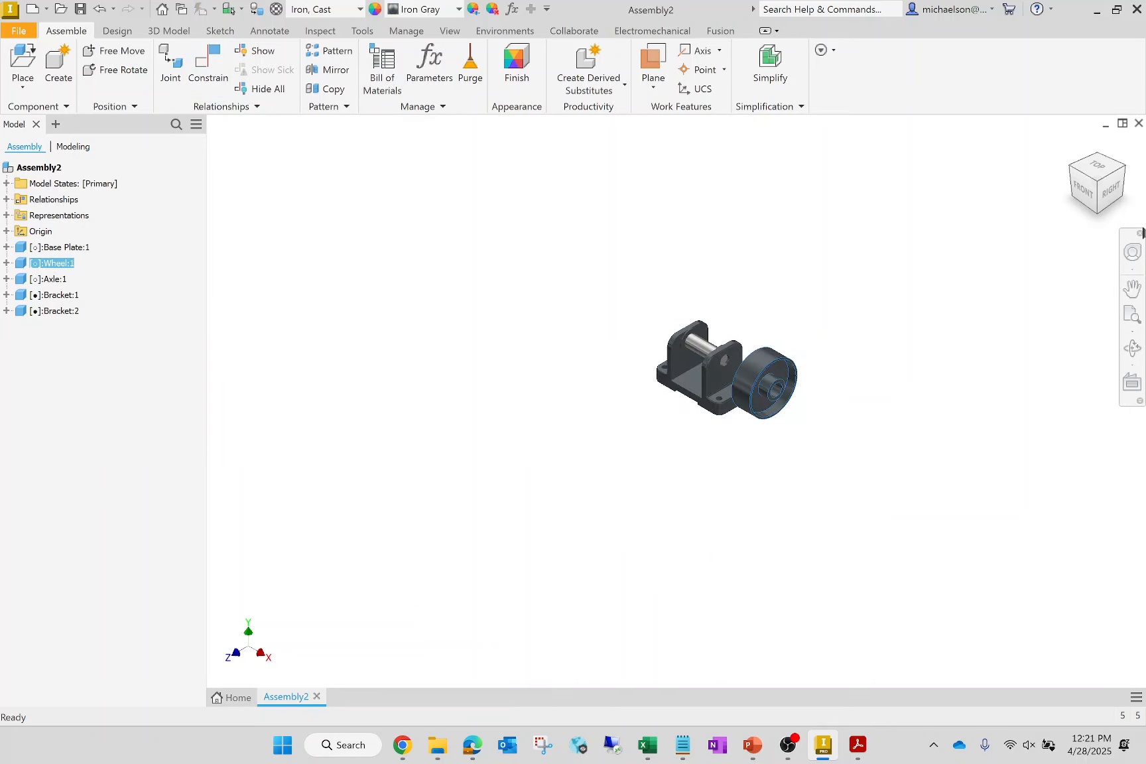
{"action": "left_click_drag", "start_coordinate": [823, 390], "coordinate": [649, 381]}
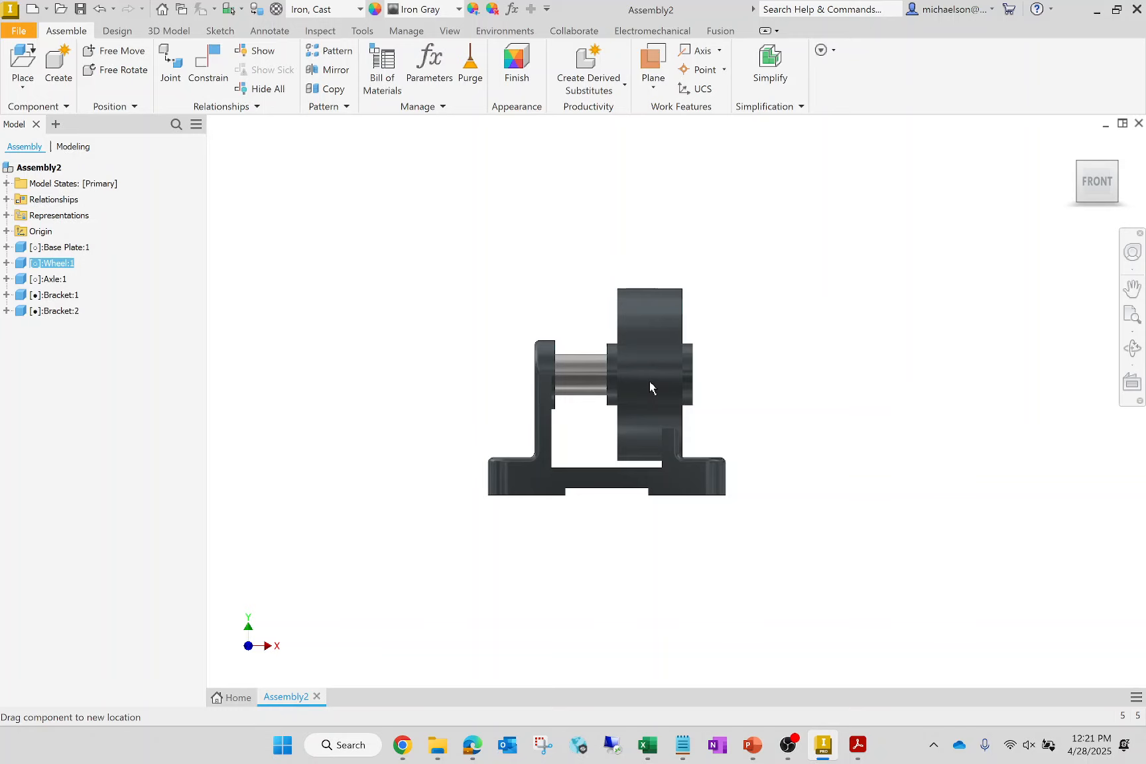
{"action": "left_click_drag", "start_coordinate": [649, 380], "coordinate": [613, 323]}
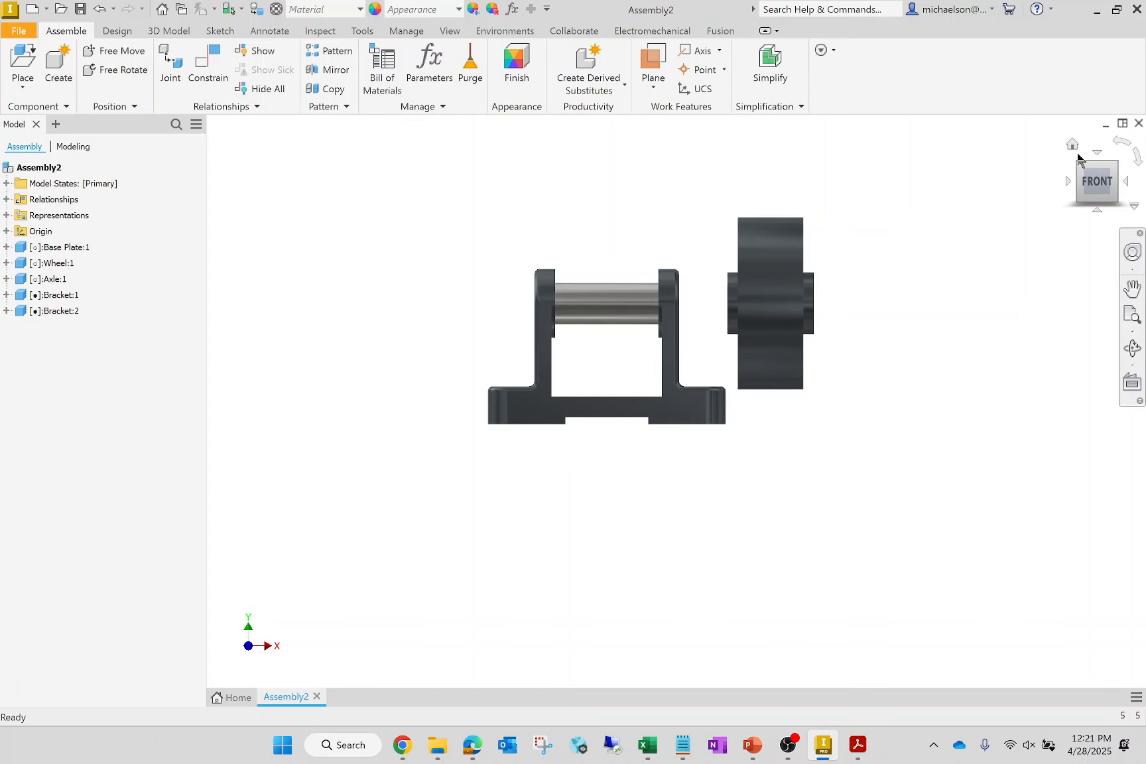
{"action": "left_click", "coordinate": [1073, 146]}
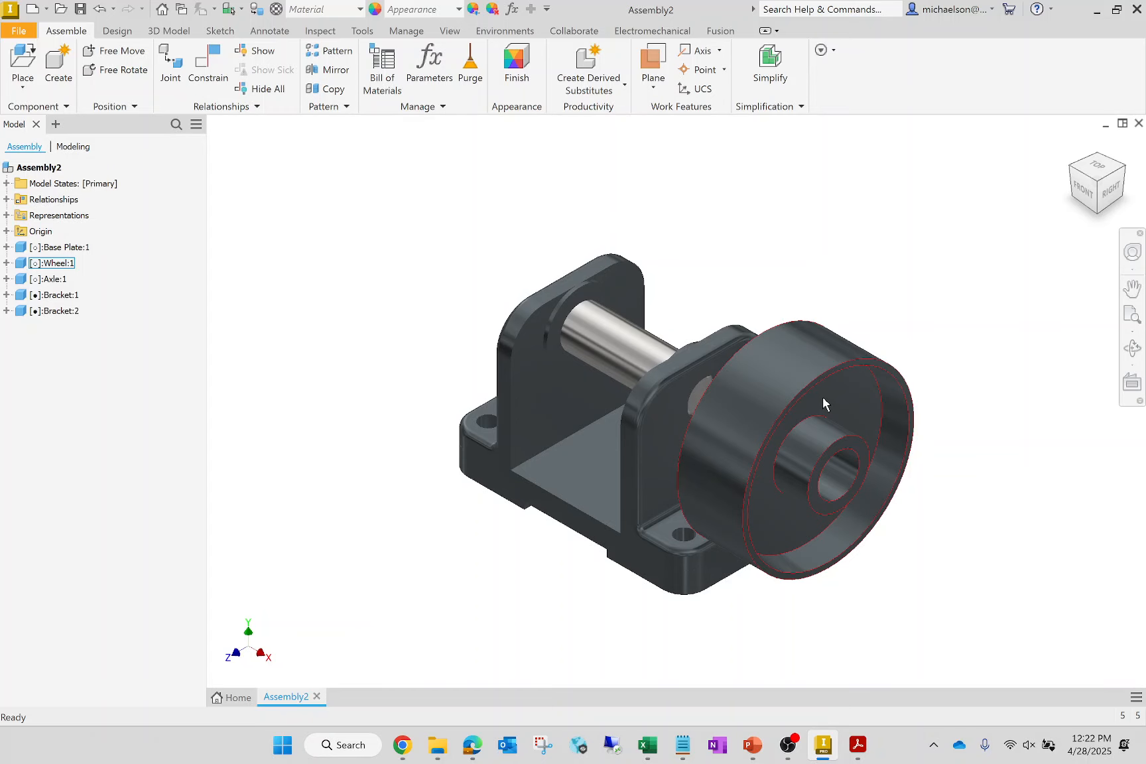
{"action": "left_click_drag", "start_coordinate": [823, 398], "coordinate": [993, 442]}
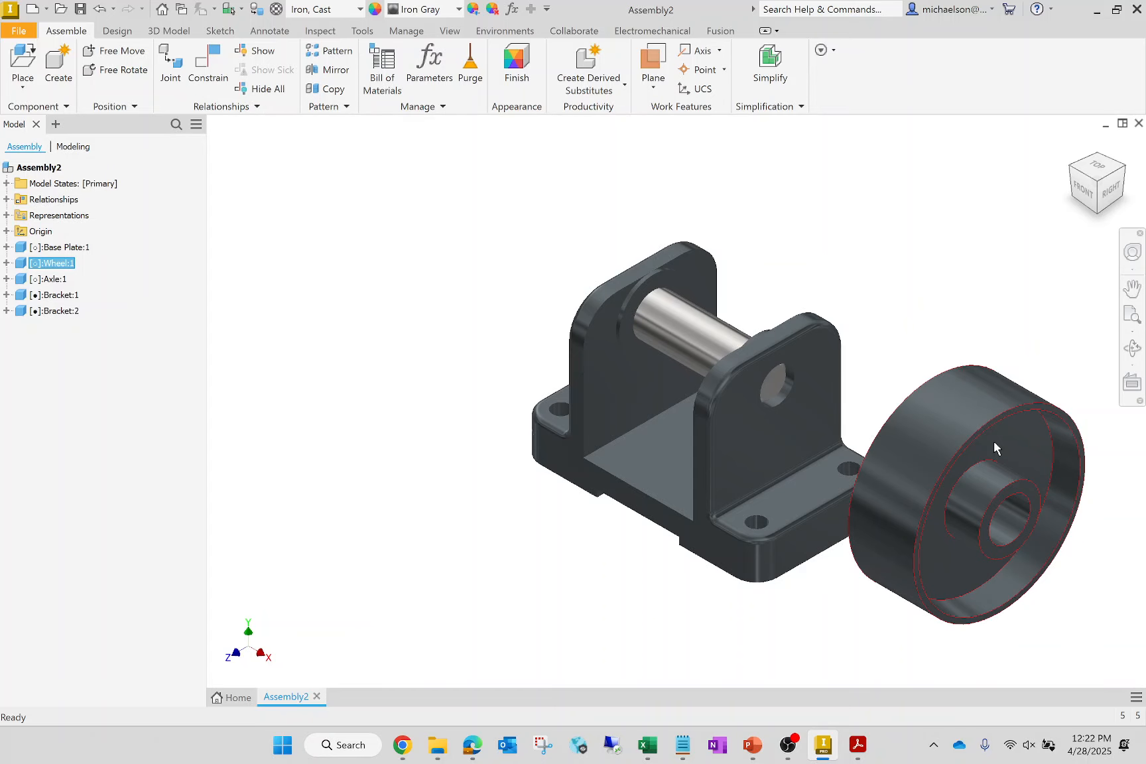
- Mate the wheel hub's inward end face to the inner boss face of the bracket on the far side at a 5 mm offset
{"action": "key", "text": "c"}
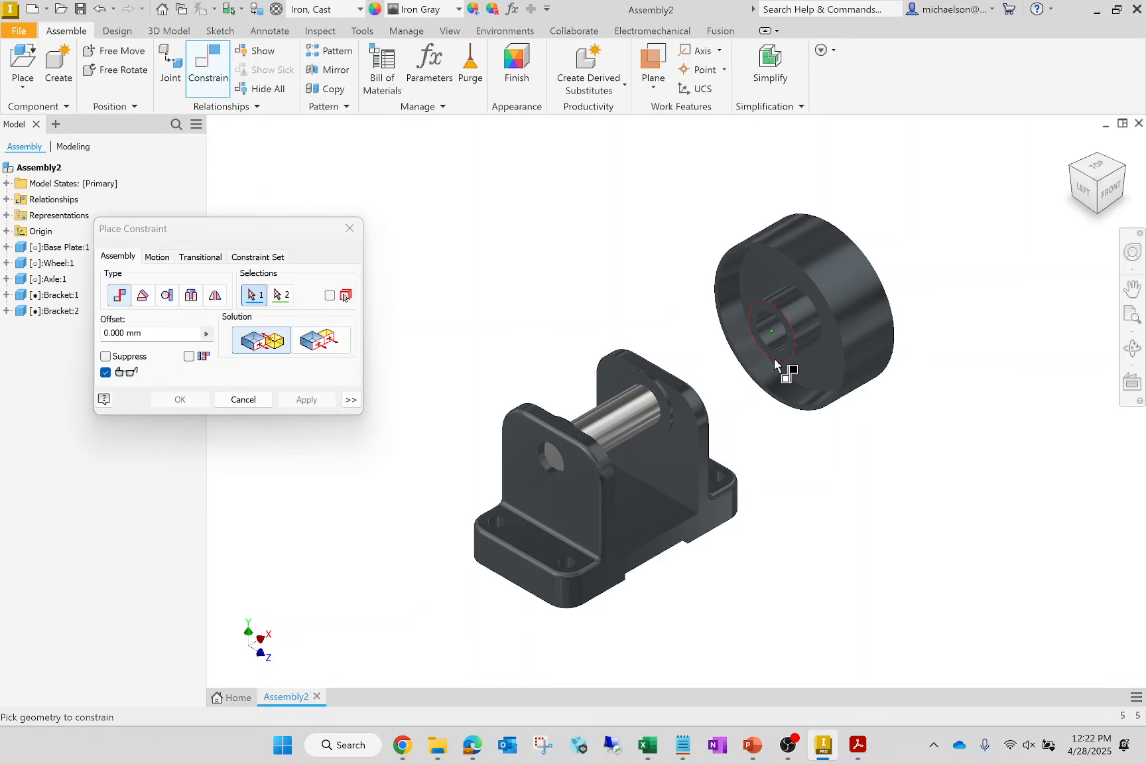
{"action": "left_click", "coordinate": [775, 364]}
{"action": "scroll", "coordinate": [775, 363], "scroll_direction": "up", "scroll_amount": 5}
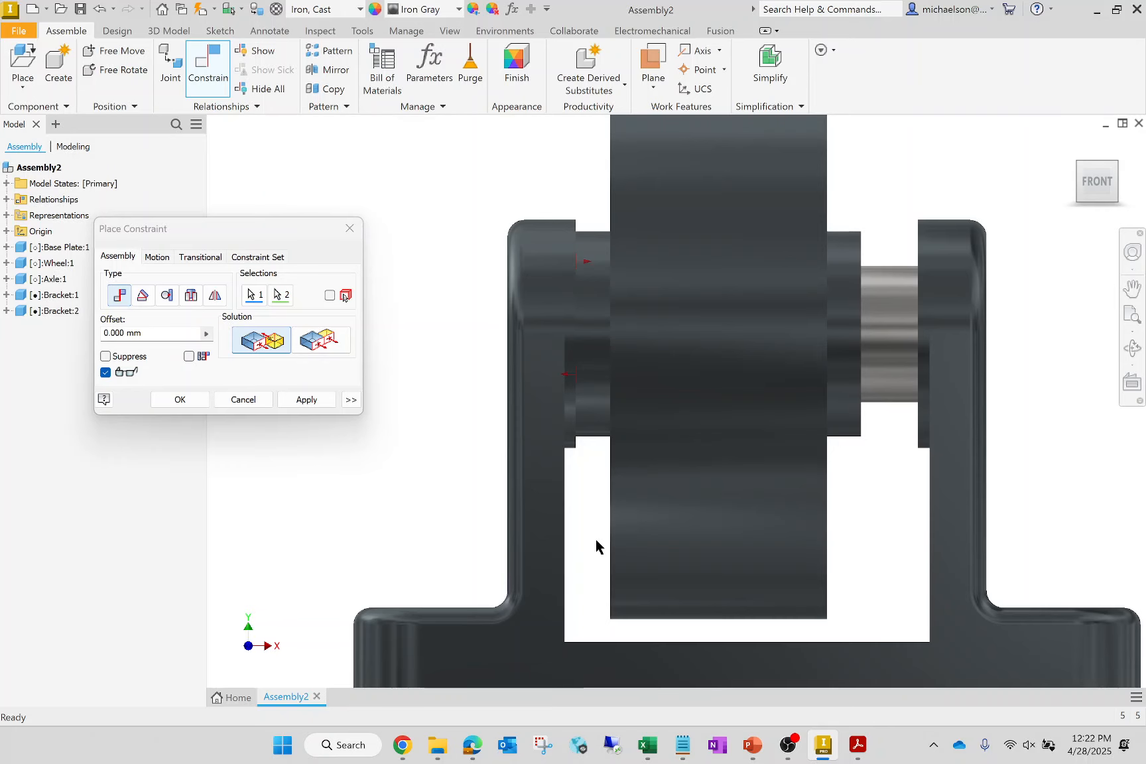
{"action": "type", "text": "50"}
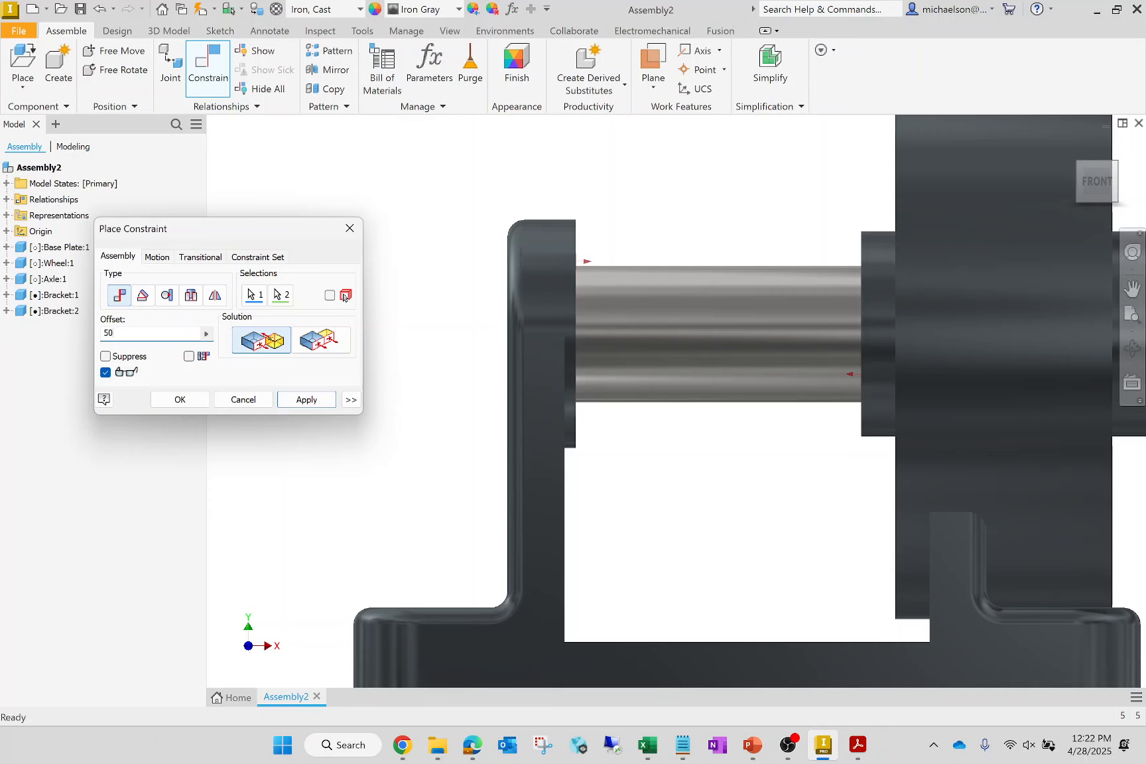
{"action": "key", "text": "BackSpace"}
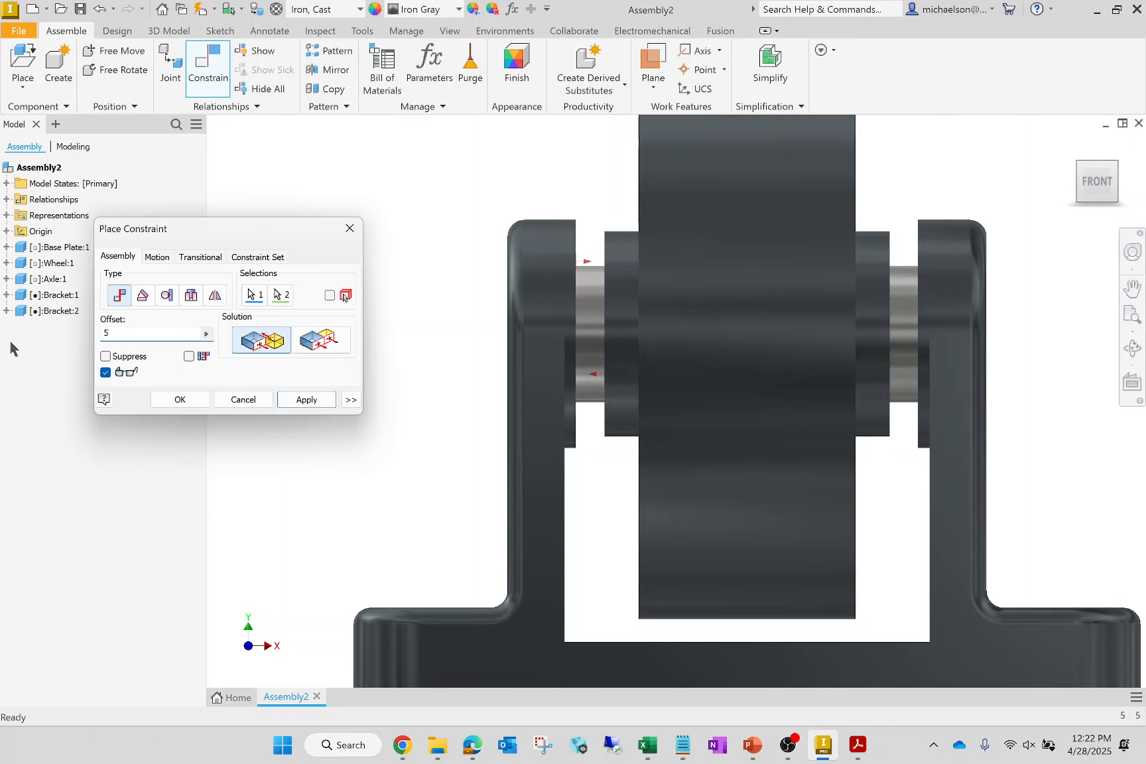
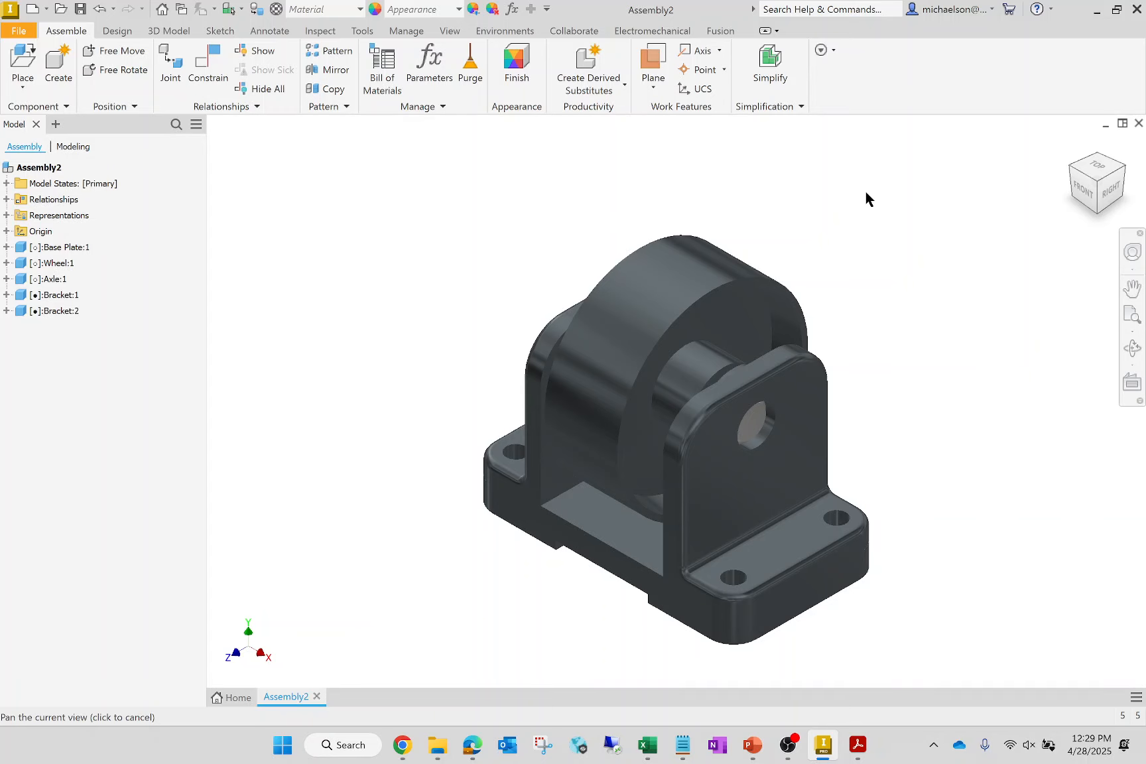
- Save the assembly as Wheel Assembly in the Starting Files folder, saving all its changed part files too
{"action": "left_click", "coordinate": [19, 31]}
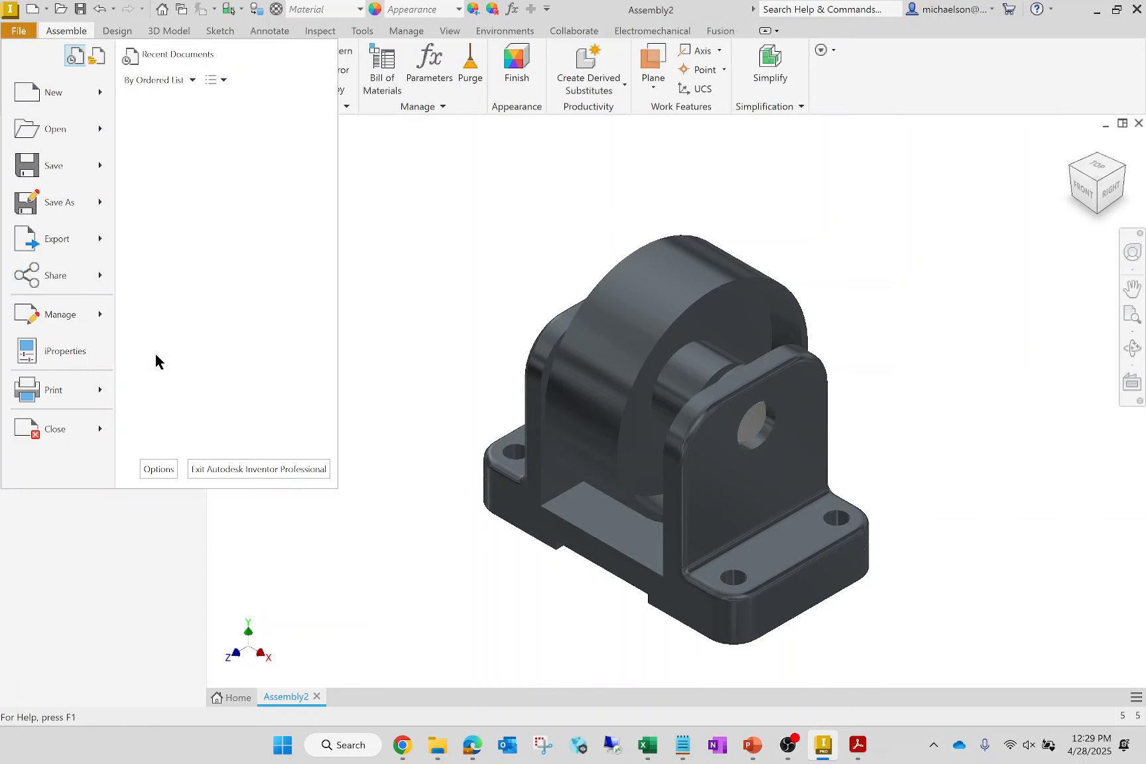
{"action": "left_click", "coordinate": [56, 202]}
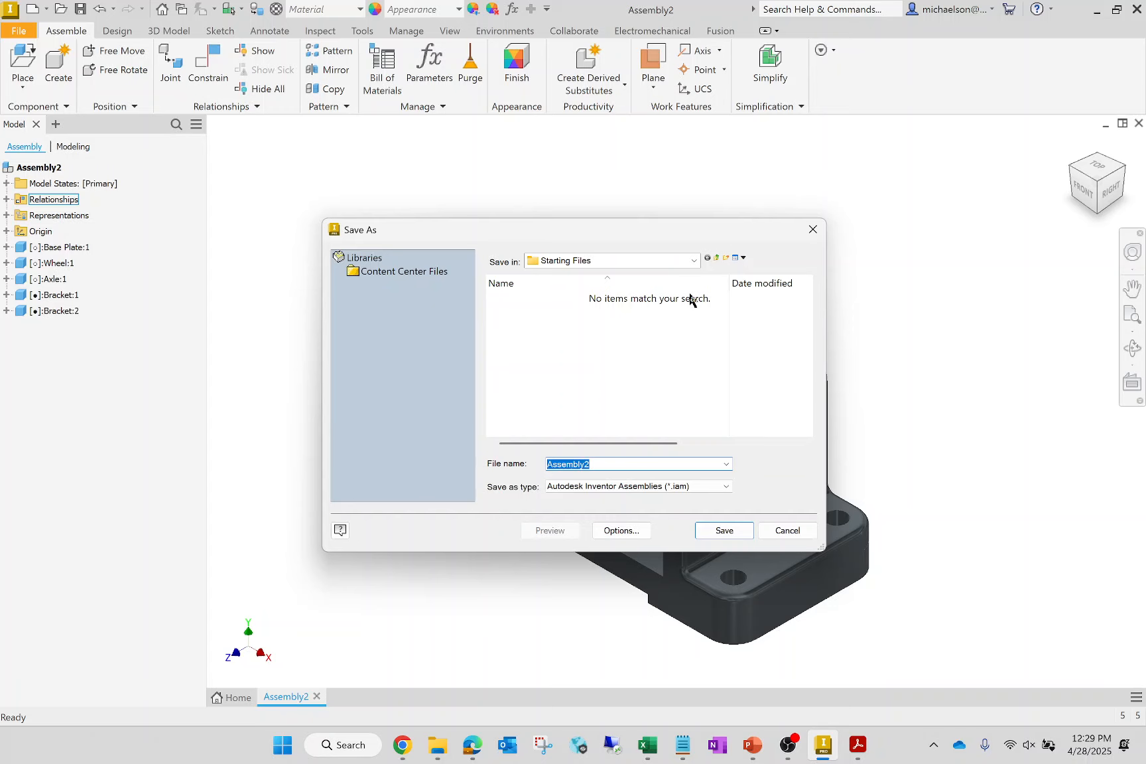
{"action": "type", "text": "W"}
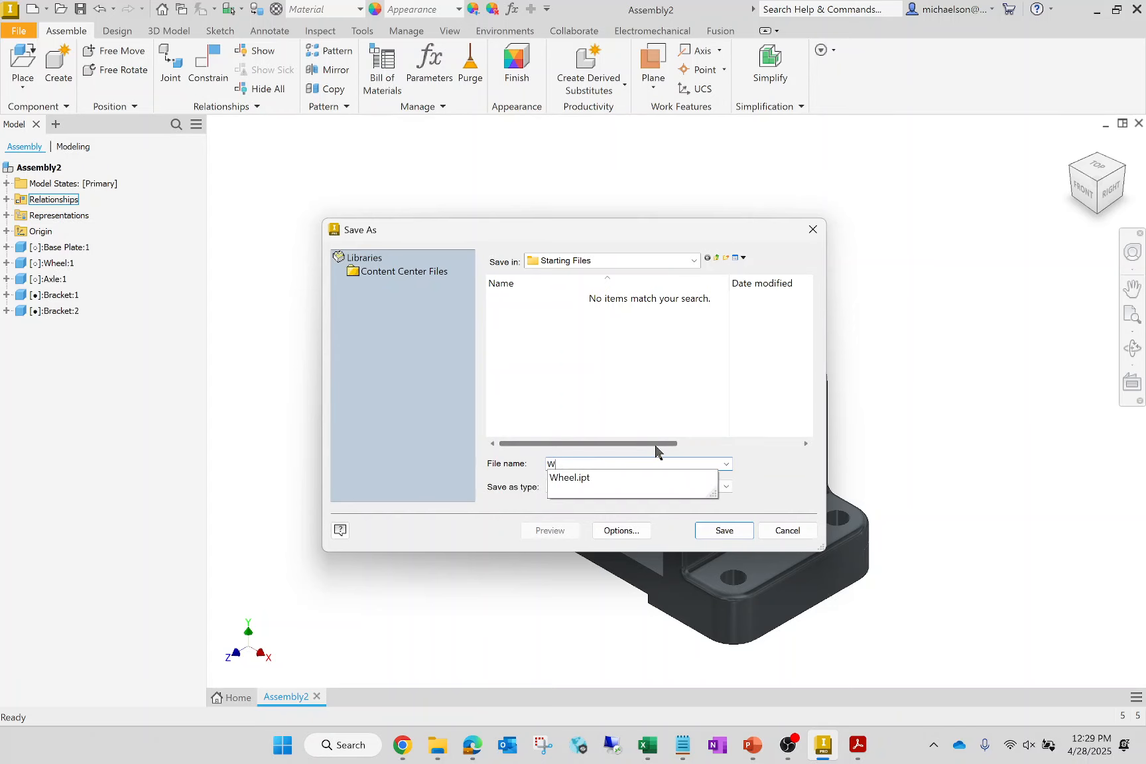
{"action": "type", "text": "heel A"}
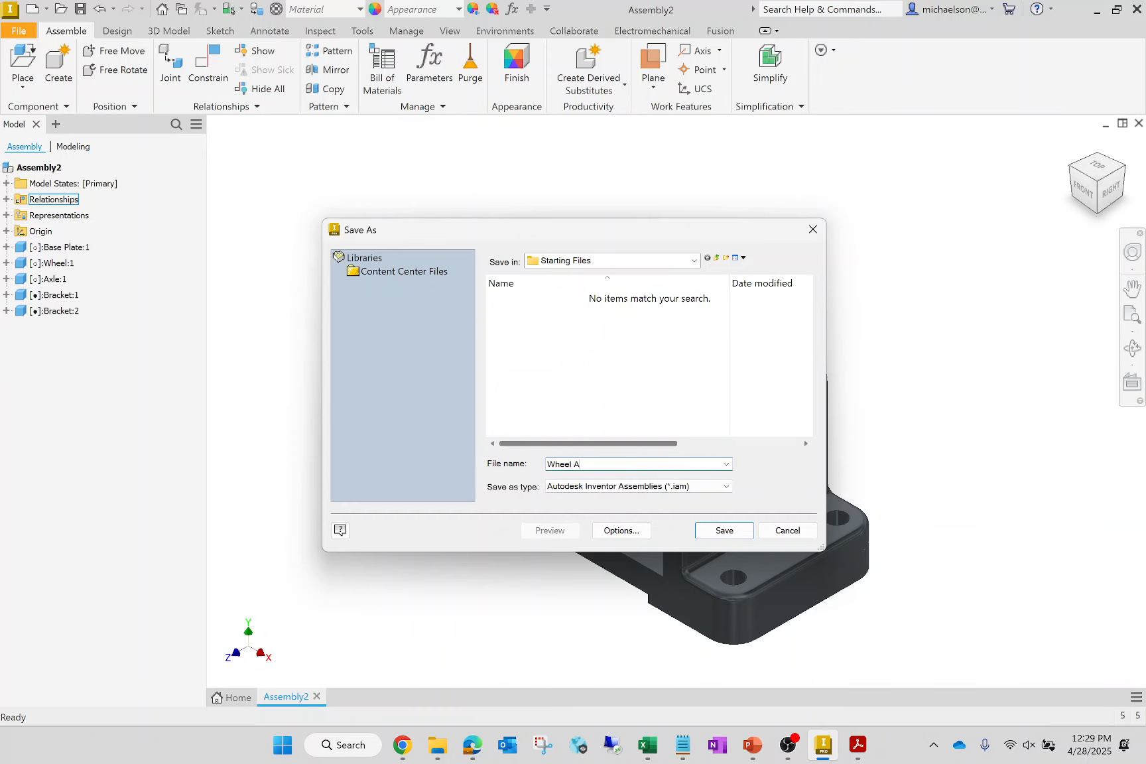
{"action": "type", "text": "ssembly"}
{"action": "key", "text": "Return"}
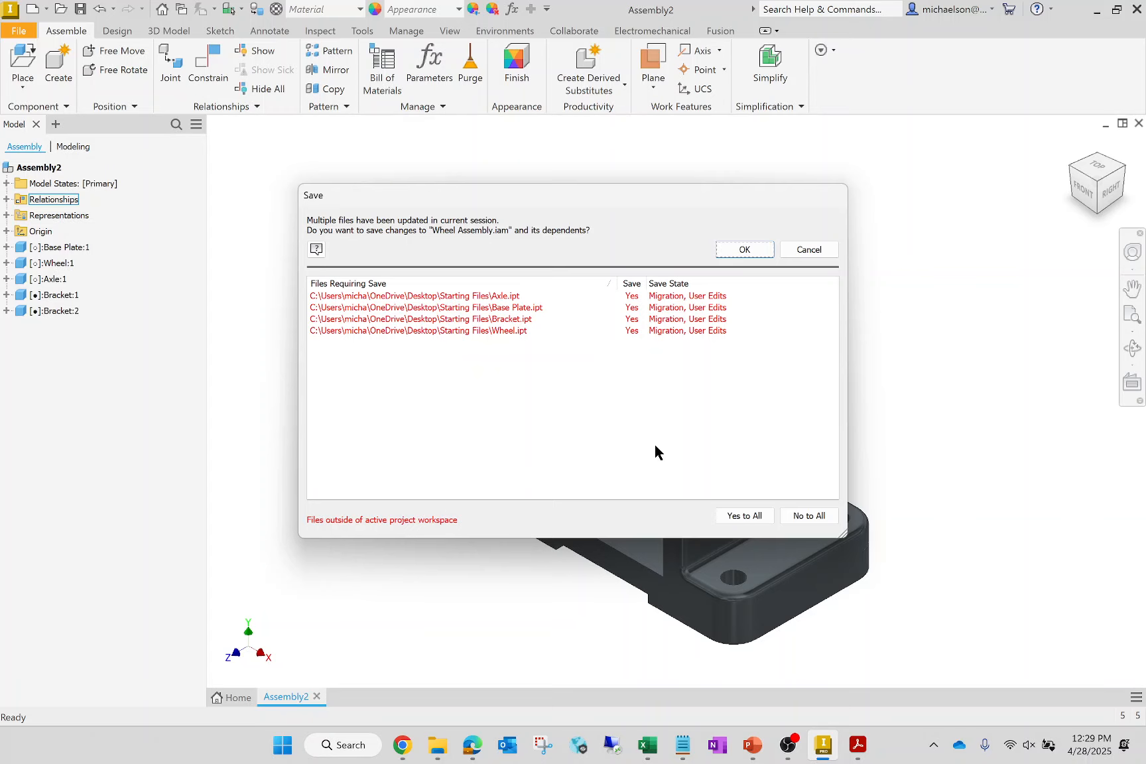
{"action": "left_click", "coordinate": [738, 520]}
{"action": "left_click", "coordinate": [748, 253]}
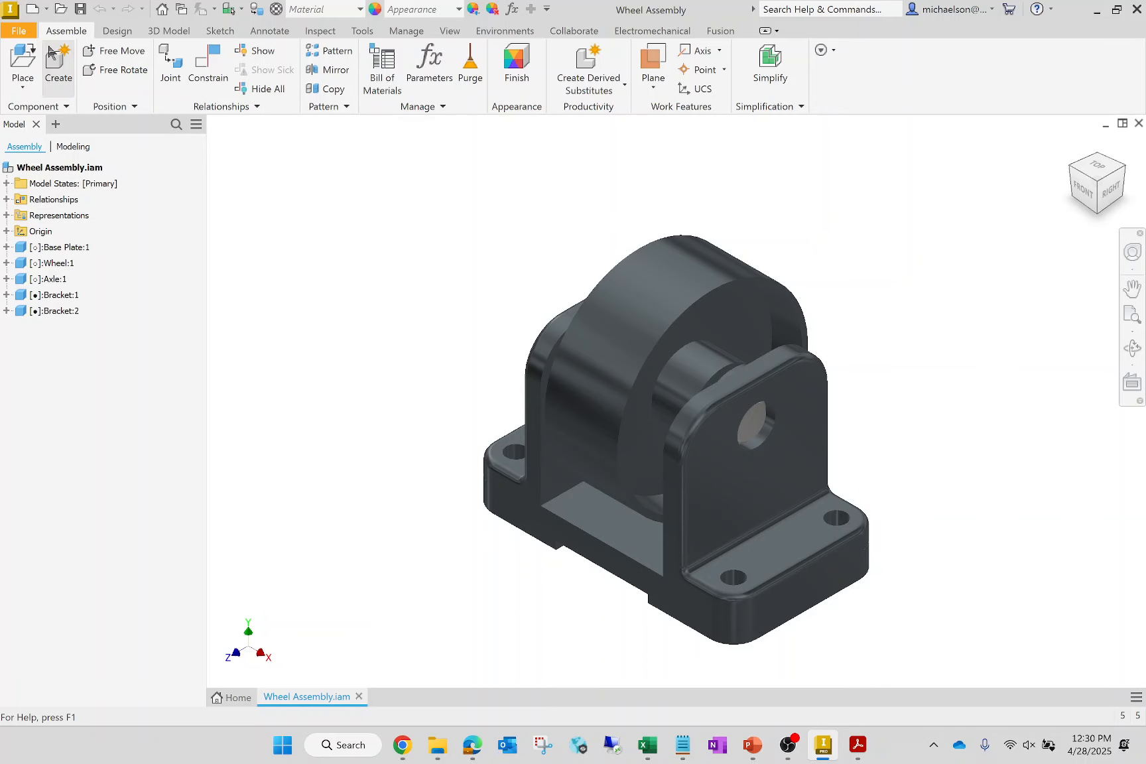
- Create a new Inventor drawing file in DWG format from the standard drawing template
{"action": "left_click", "coordinate": [19, 30]}
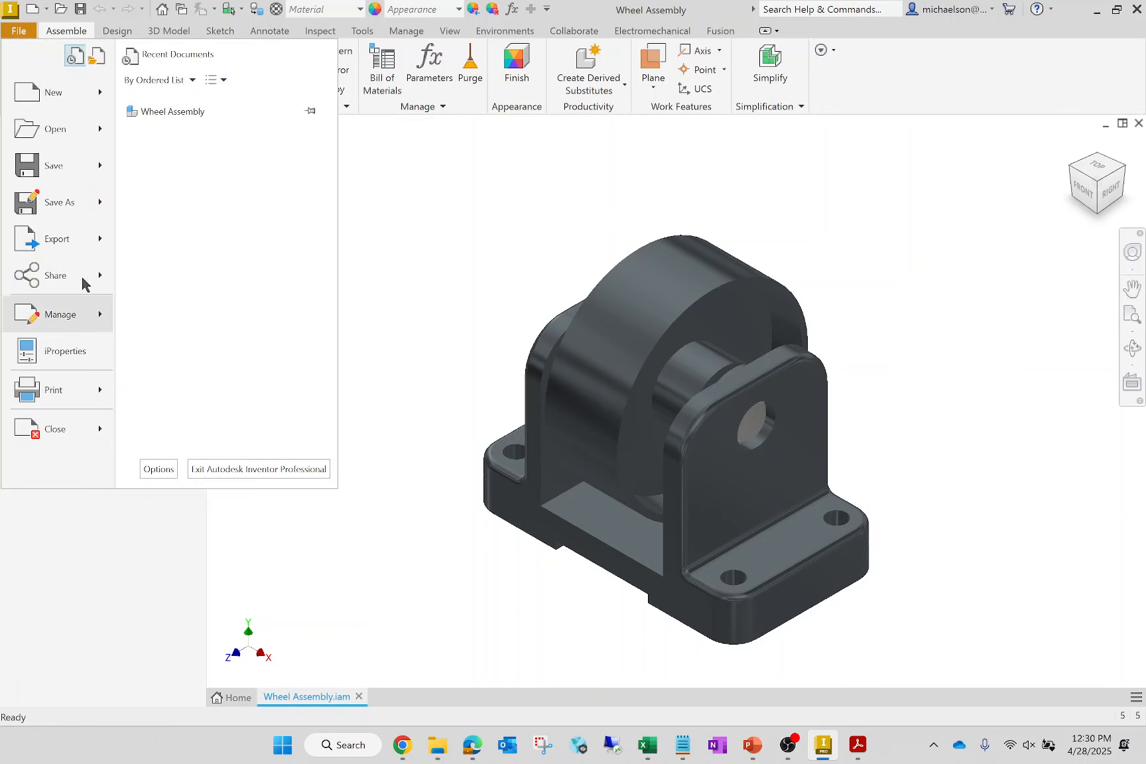
{"action": "mouse_move", "coordinate": [103, 91]}
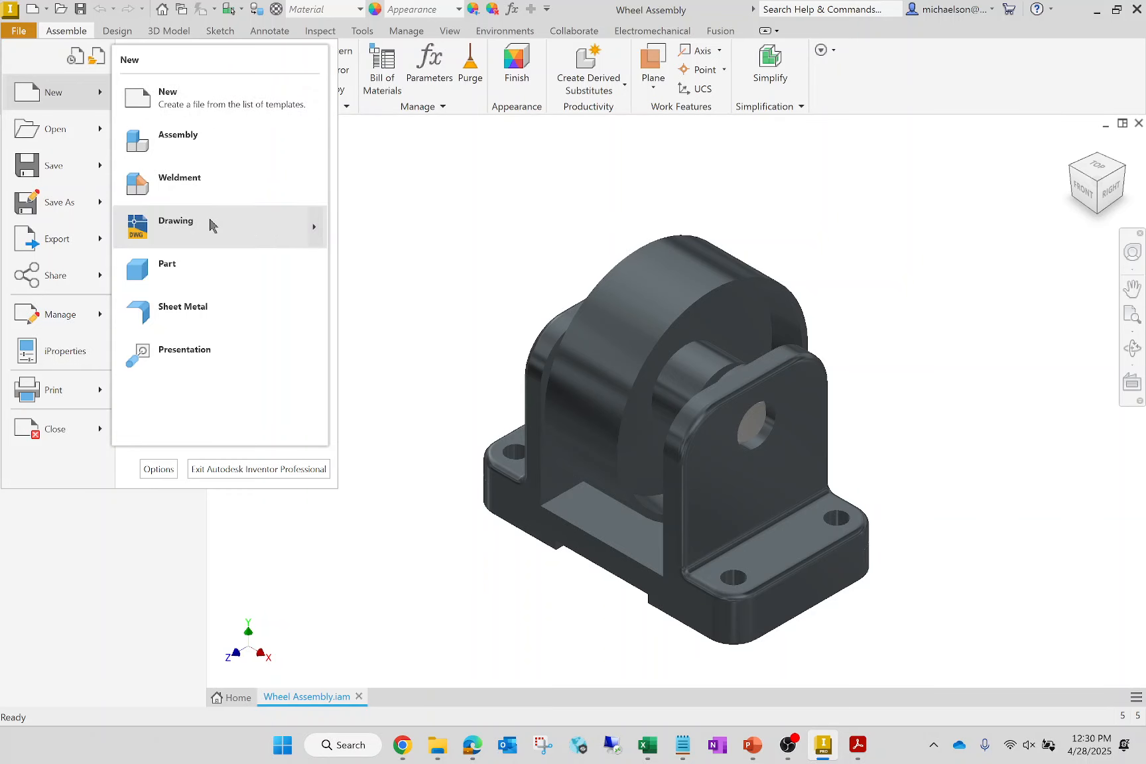
{"action": "mouse_move", "coordinate": [212, 225]}
{"action": "left_click", "coordinate": [378, 268]}
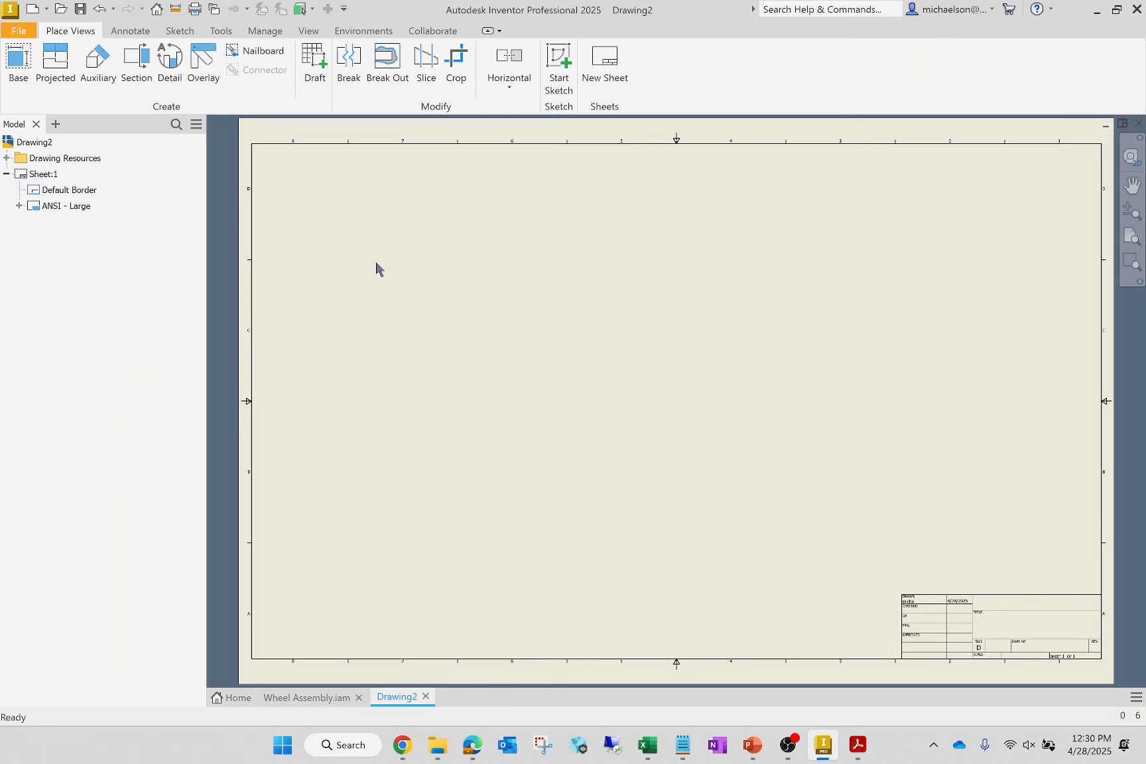
- Save the new drawing as Wheel Assembly Drawing in the Starting Files folder as an Inventor DWG file
{"action": "left_click", "coordinate": [20, 31]}
{"action": "left_click", "coordinate": [84, 207]}
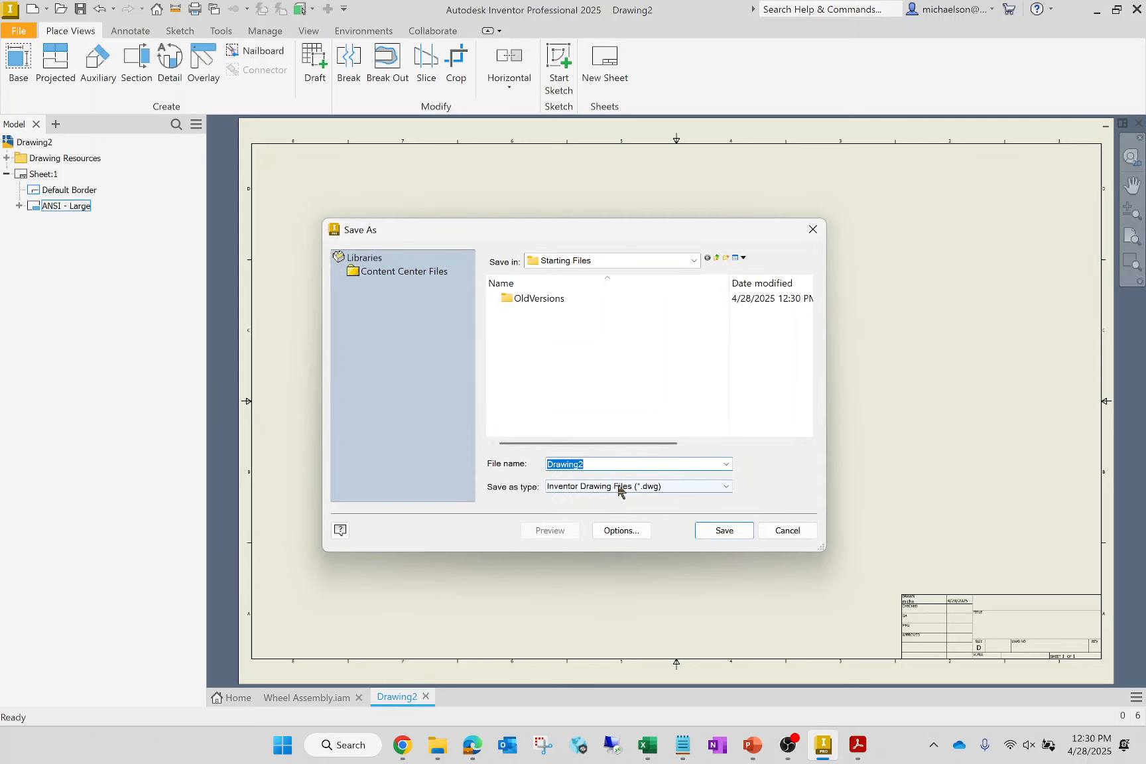
{"action": "type", "text": "Whee"}
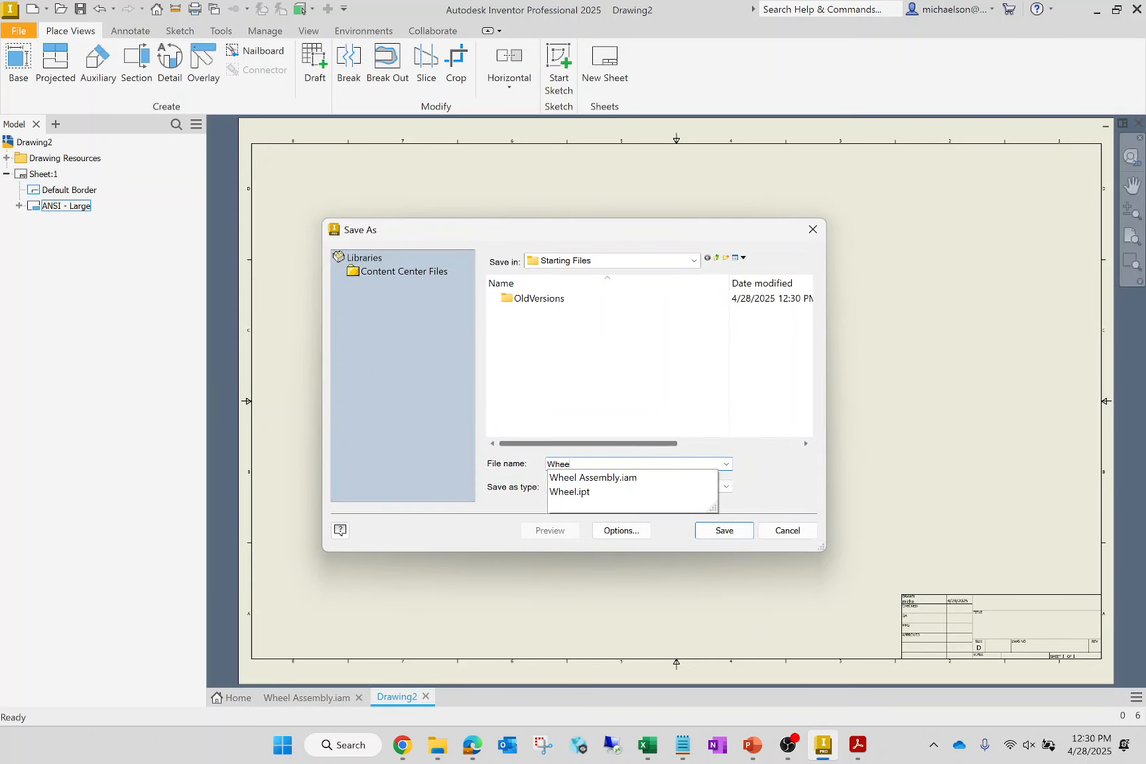
{"action": "type", "text": "l Assembly Drawing"}
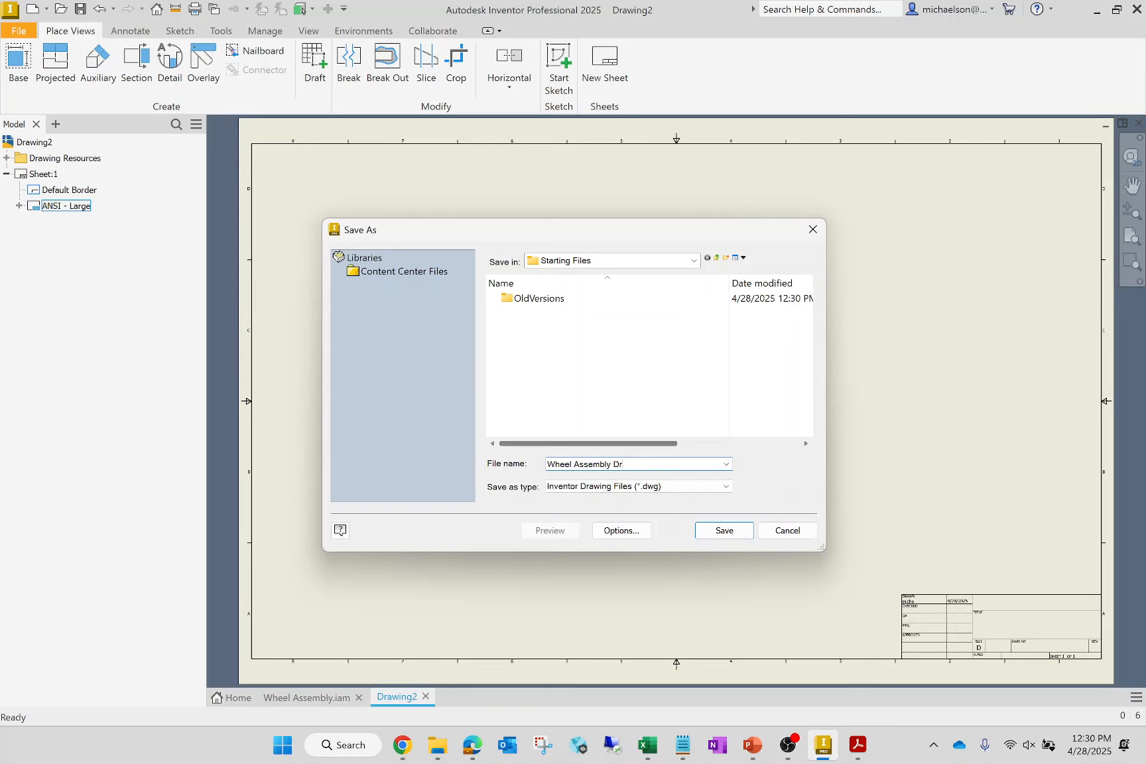
{"action": "left_click", "coordinate": [739, 532]}
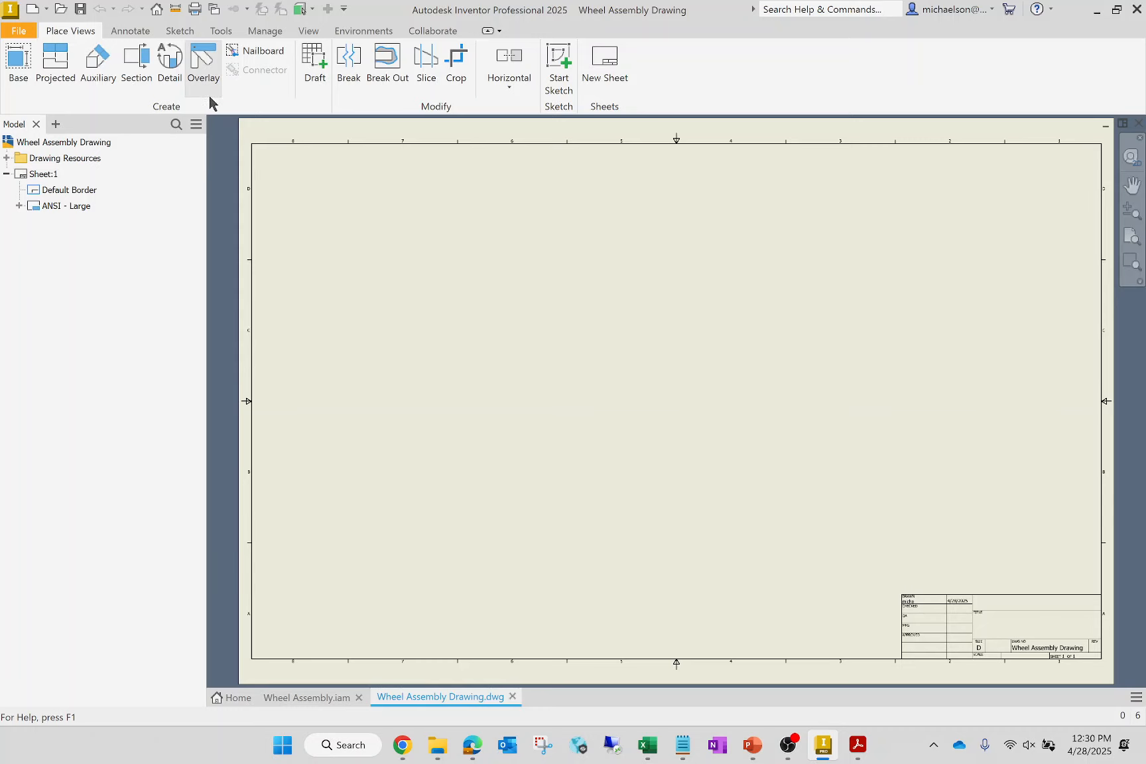
- Set the title in the drawing's iProperties summary to WHEELASSEMBLY
{"action": "left_click", "coordinate": [19, 30]}
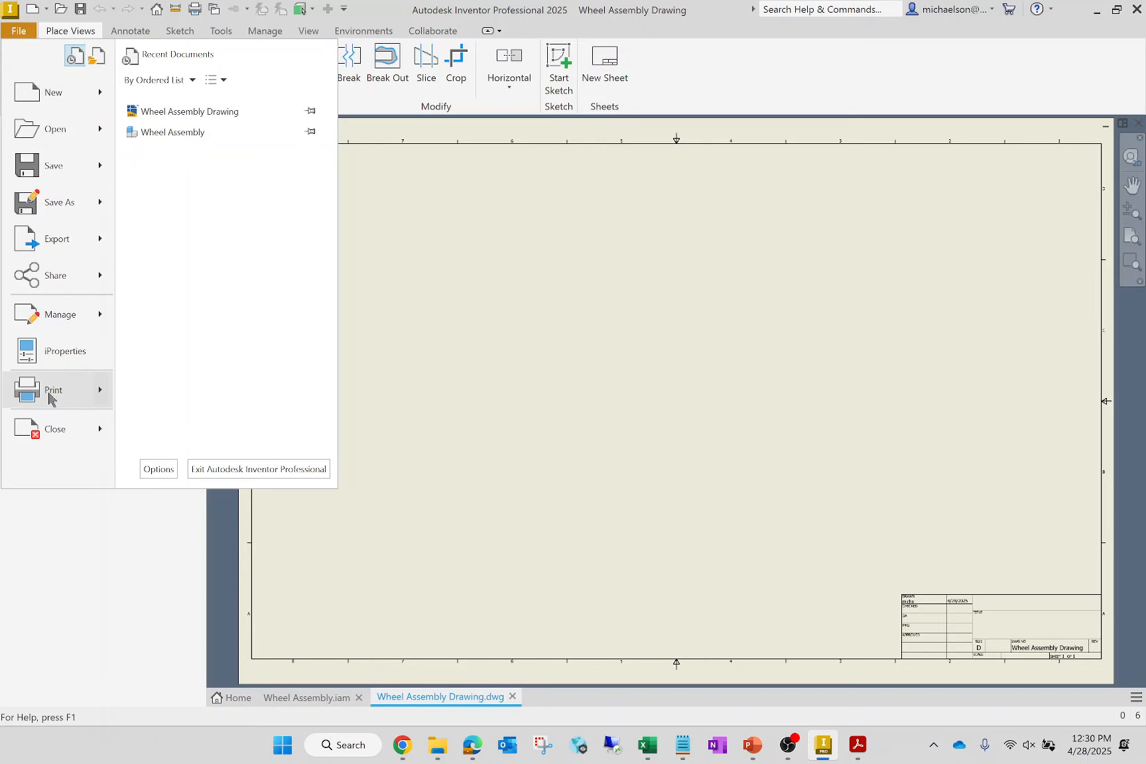
{"action": "left_click", "coordinate": [54, 354]}
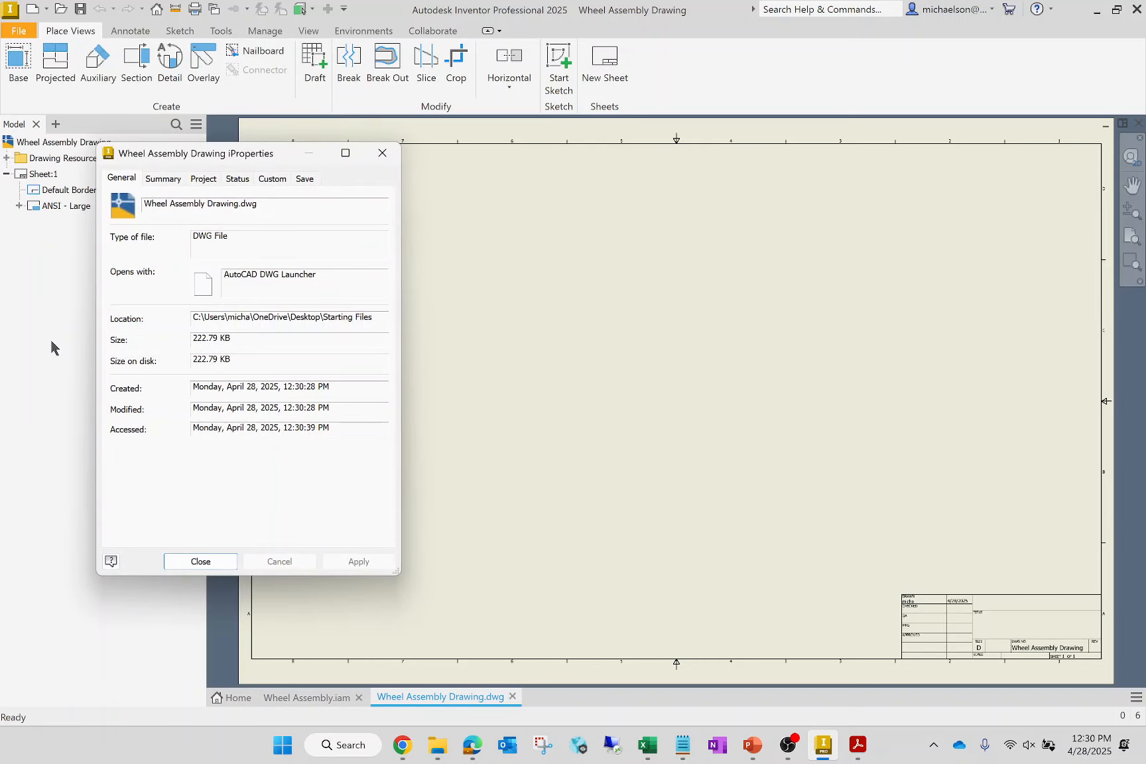
{"action": "left_click", "coordinate": [169, 182]}
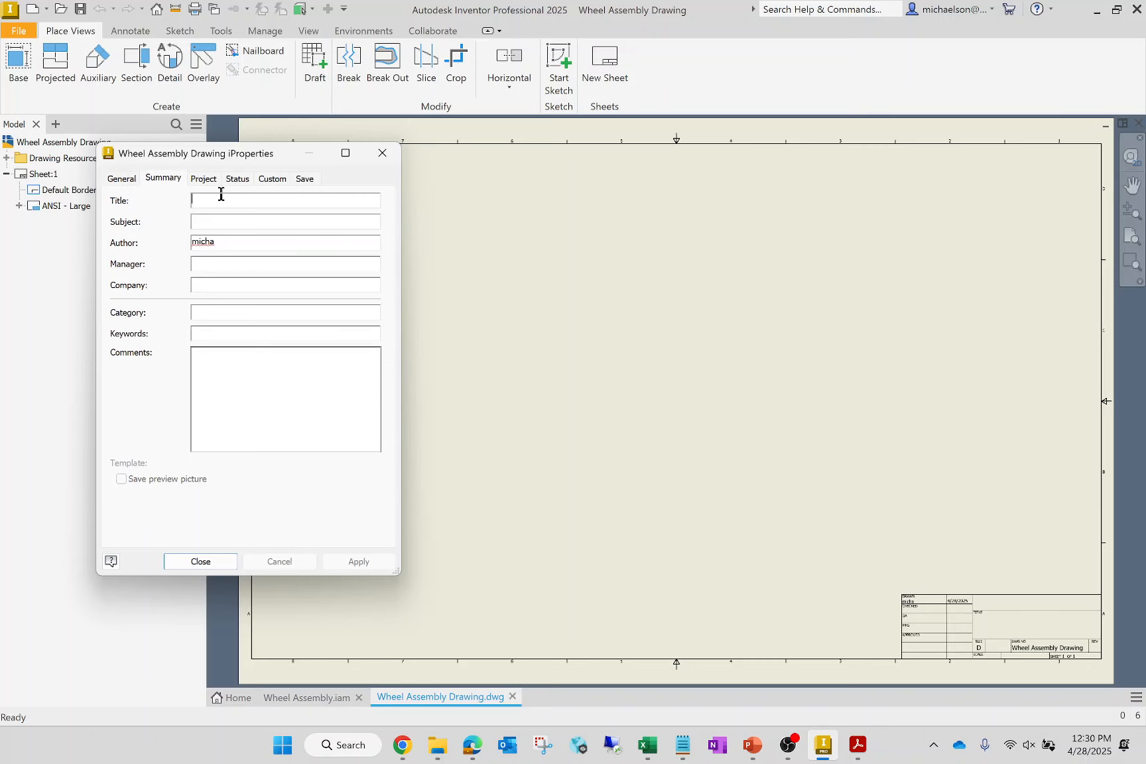
{"action": "type", "text": "WEHEEL ASSEMBLY"}
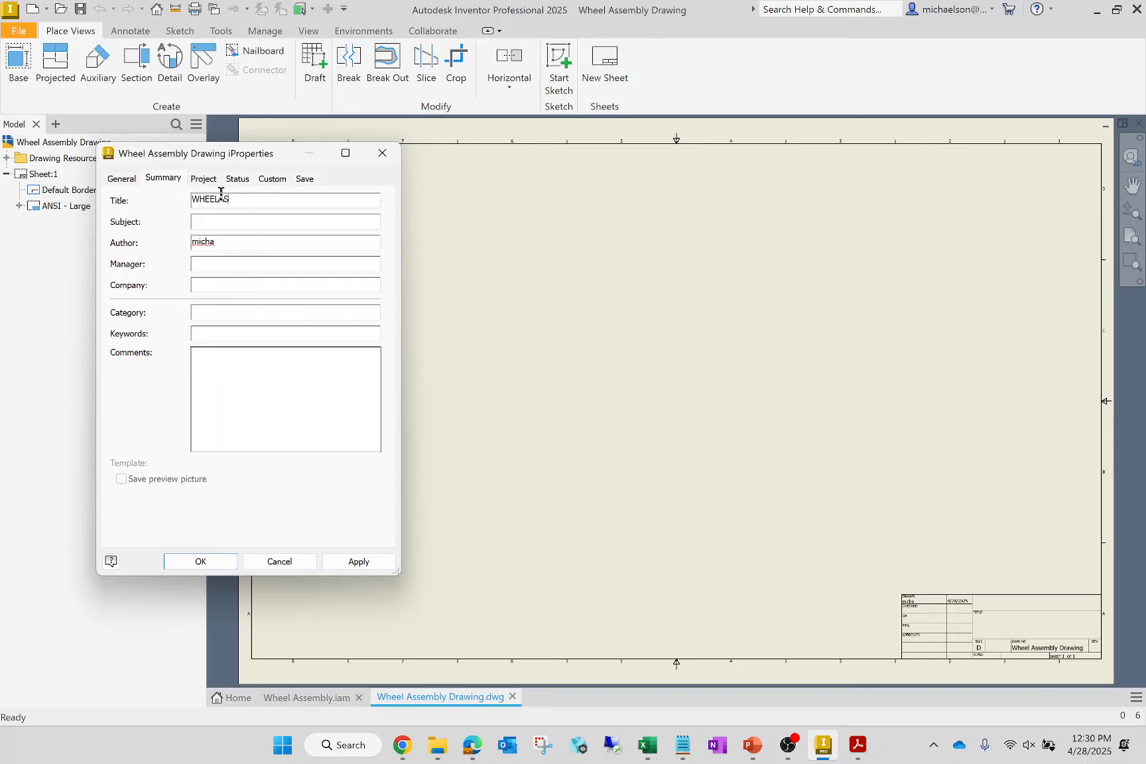
- Set the drawing's author to ABC and its company to MARSHALL UNIVERSITY CECS, and apply the summary properties
{"action": "key", "text": "Tab"}
{"action": "key", "text": "Tab"}
{"action": "type", "text": "ABC"}
{"action": "key", "text": "Tab"}
{"action": "key", "text": "Tab"}
{"action": "type", "text": "MARSHALL U"}
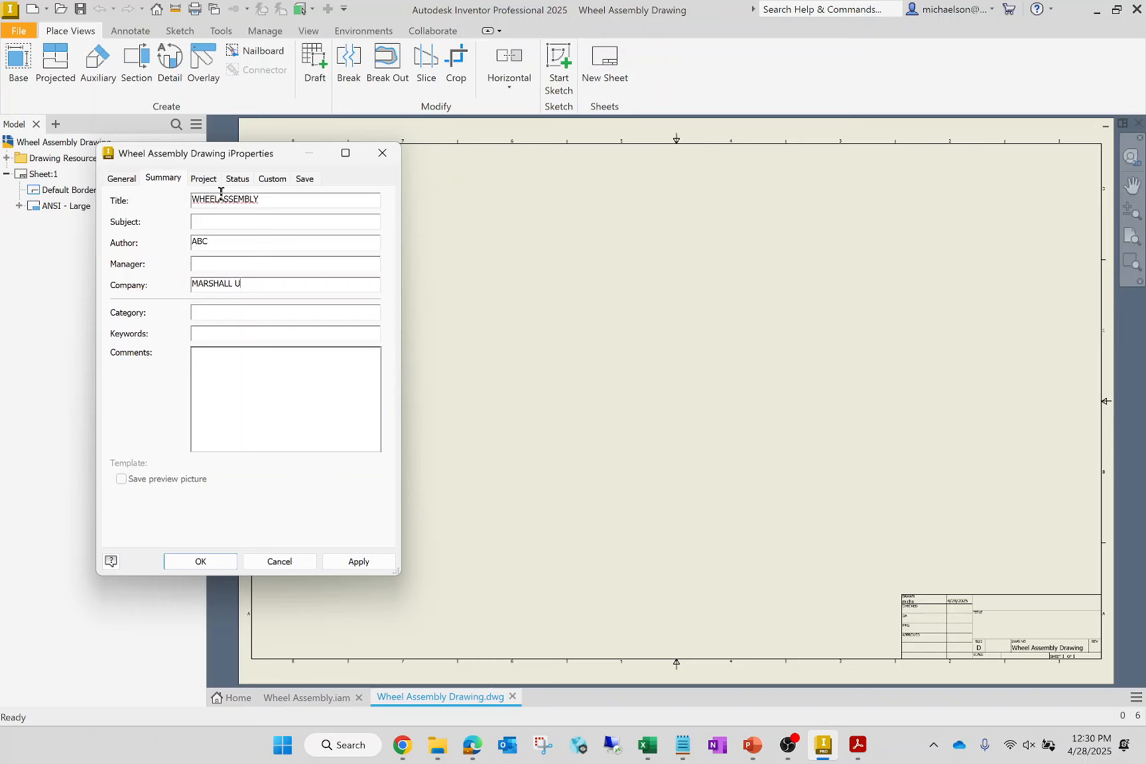
{"action": "type", "text": "NIVERSITY CECS"}
{"action": "left_click", "coordinate": [359, 561]}
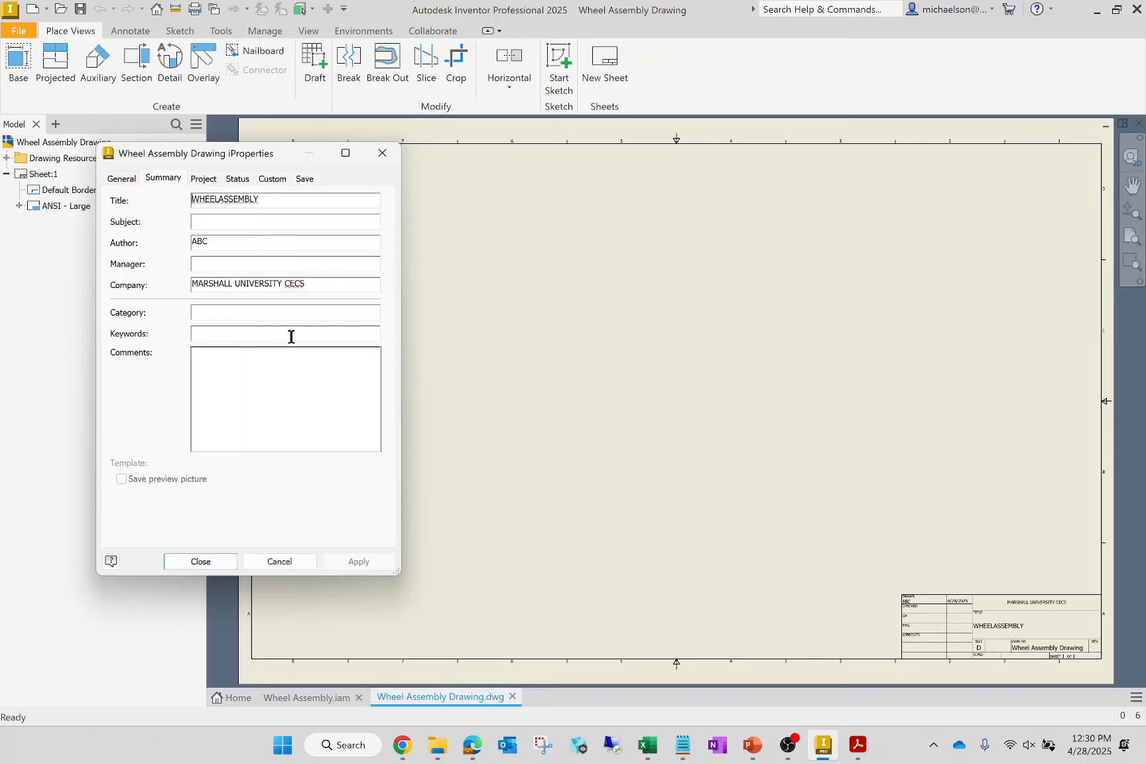
- Set the part number in the drawing's project properties to ENGR 102 (SPRING 2025) and apply it
{"action": "left_click", "coordinate": [207, 180]}
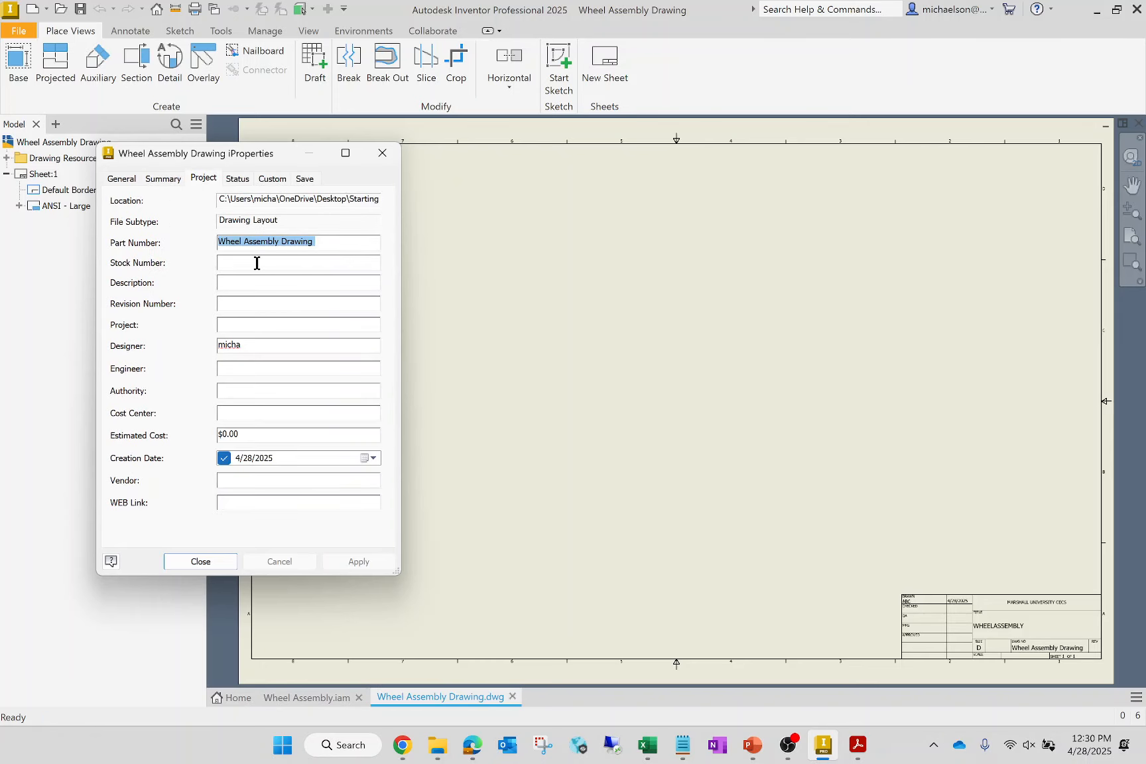
{"action": "type", "text": "ENGR 102"}
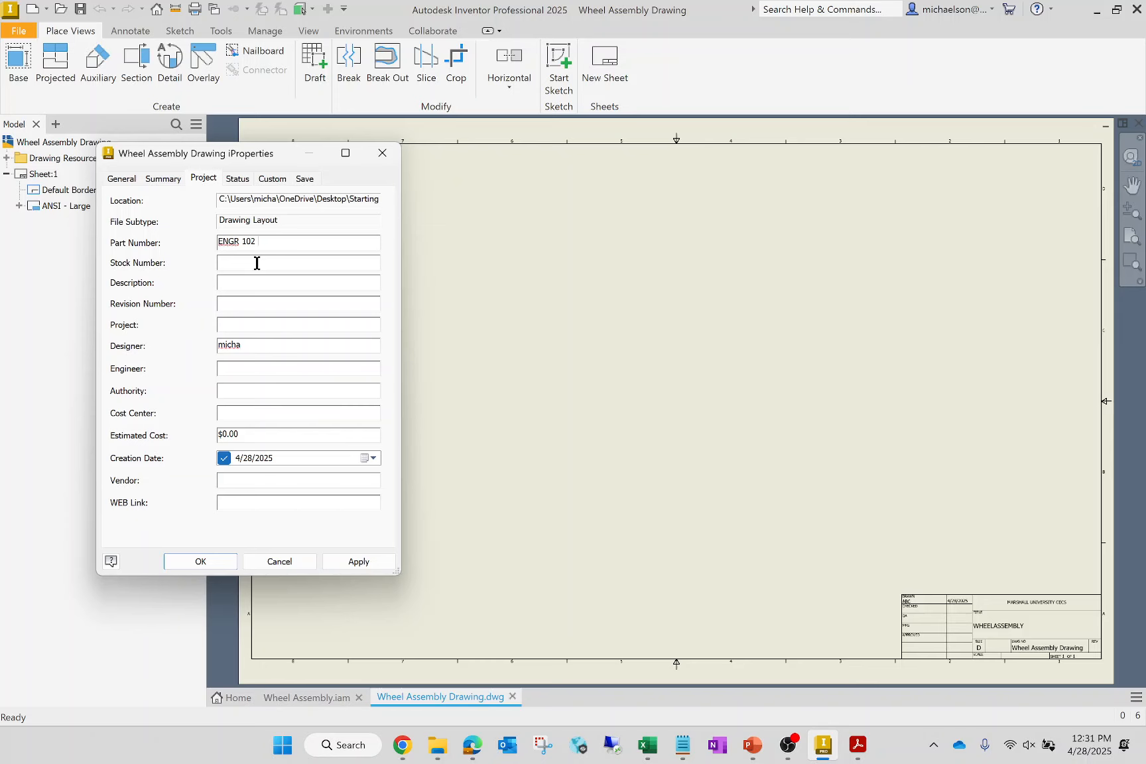
{"action": "type", "text": " (SPRING 2025)"}
{"action": "left_click", "coordinate": [388, 564]}
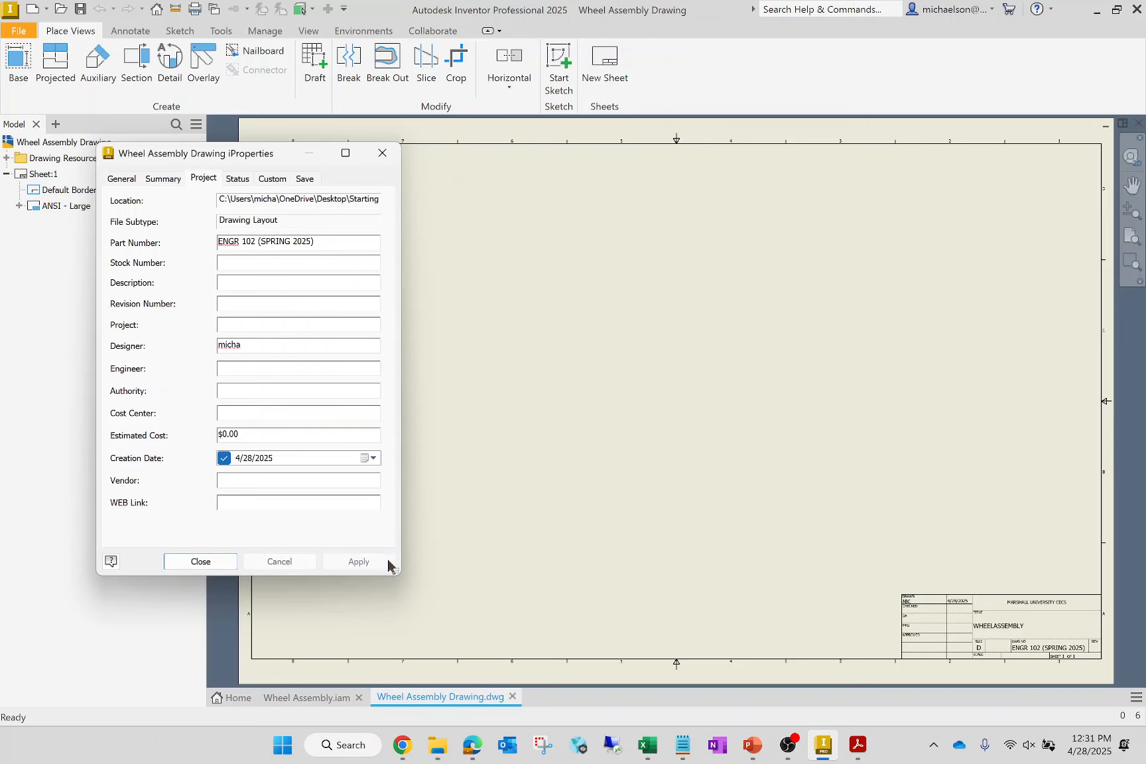
- Enable the 4/28/2025 checked and engineering approved dates, enter the reviewer's initials for both, and apply the status properties
{"action": "left_click", "coordinate": [236, 179]}
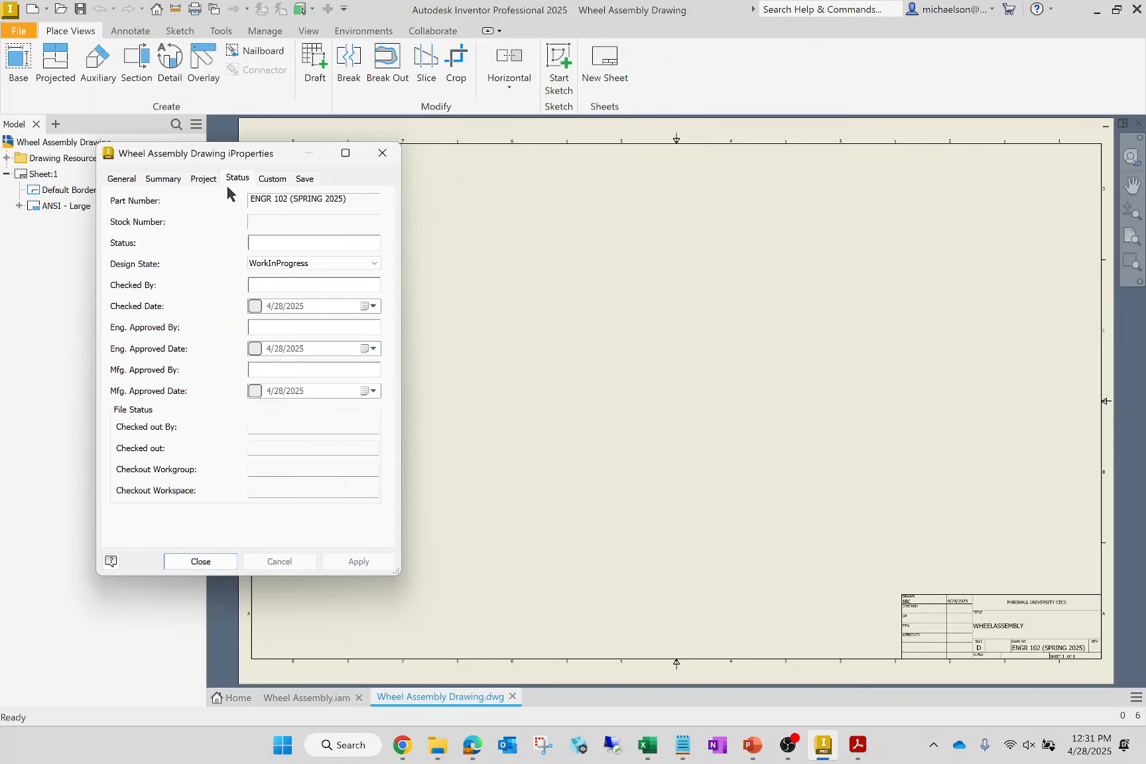
{"action": "left_click", "coordinate": [254, 306]}
{"action": "left_click", "coordinate": [255, 349]}
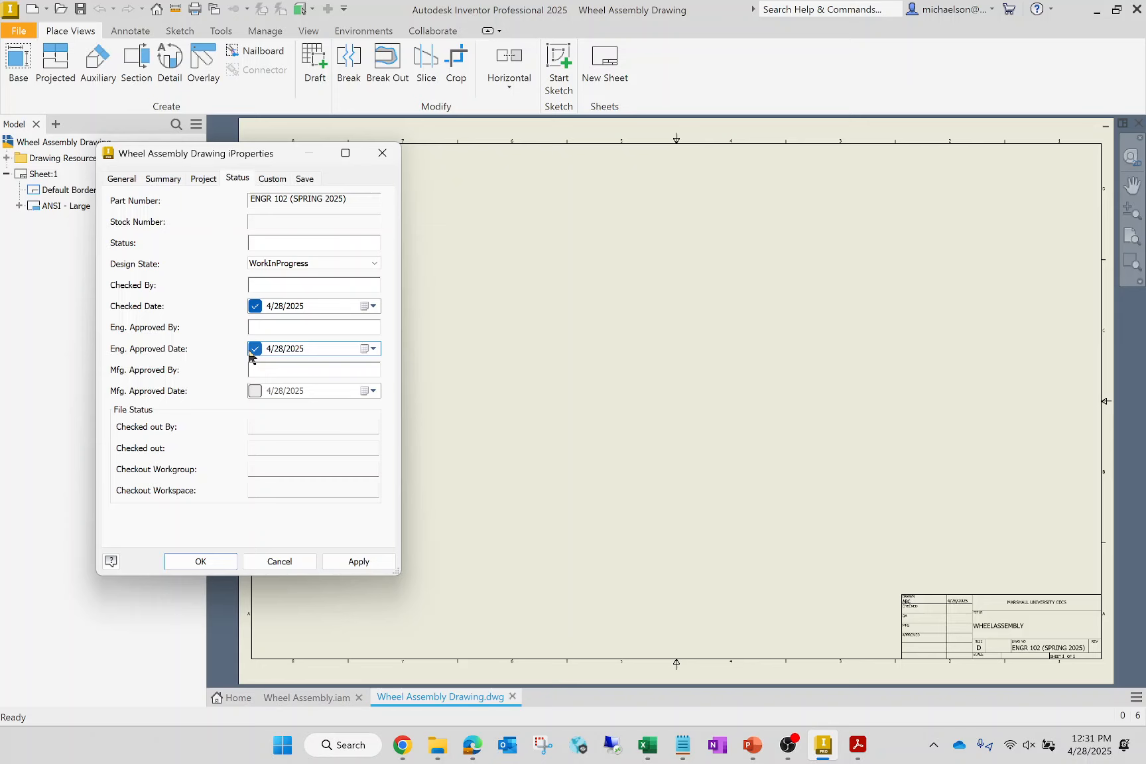
{"action": "left_click", "coordinate": [257, 282]}
{"action": "type", "text": "GKM"}
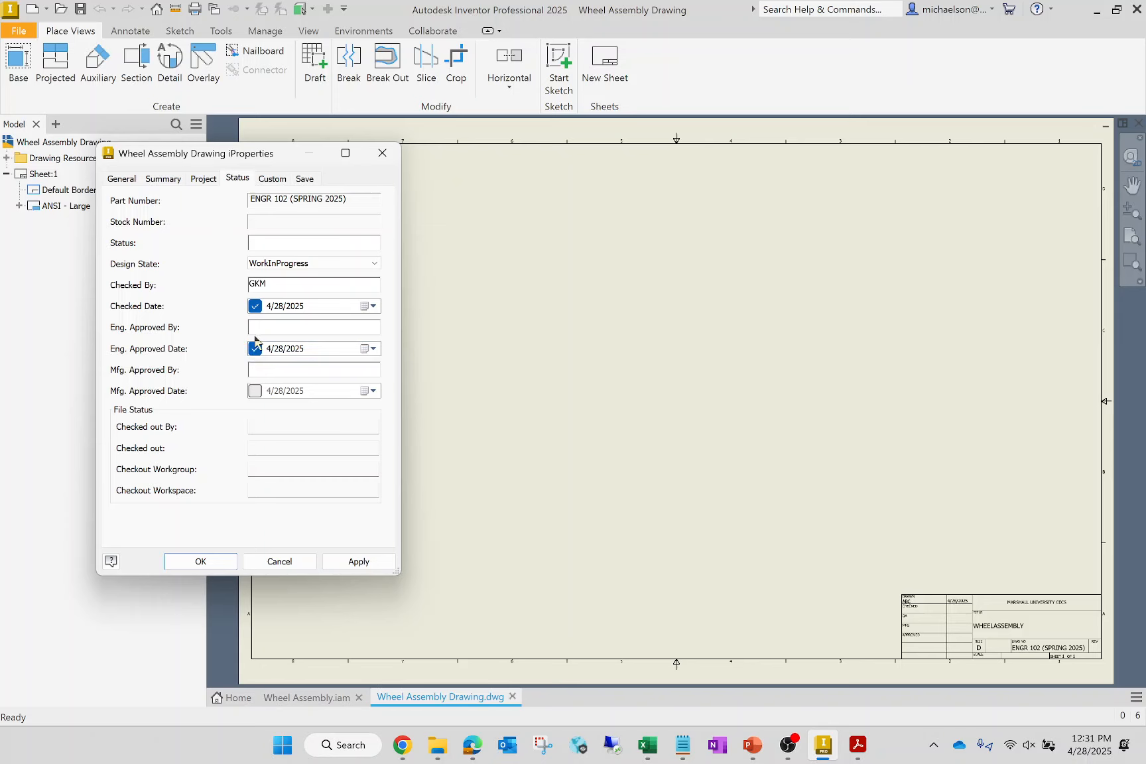
{"action": "left_click", "coordinate": [294, 327]}
{"action": "type", "text": "GKM"}
{"action": "left_click", "coordinate": [358, 562]}
{"action": "left_click", "coordinate": [203, 562]}
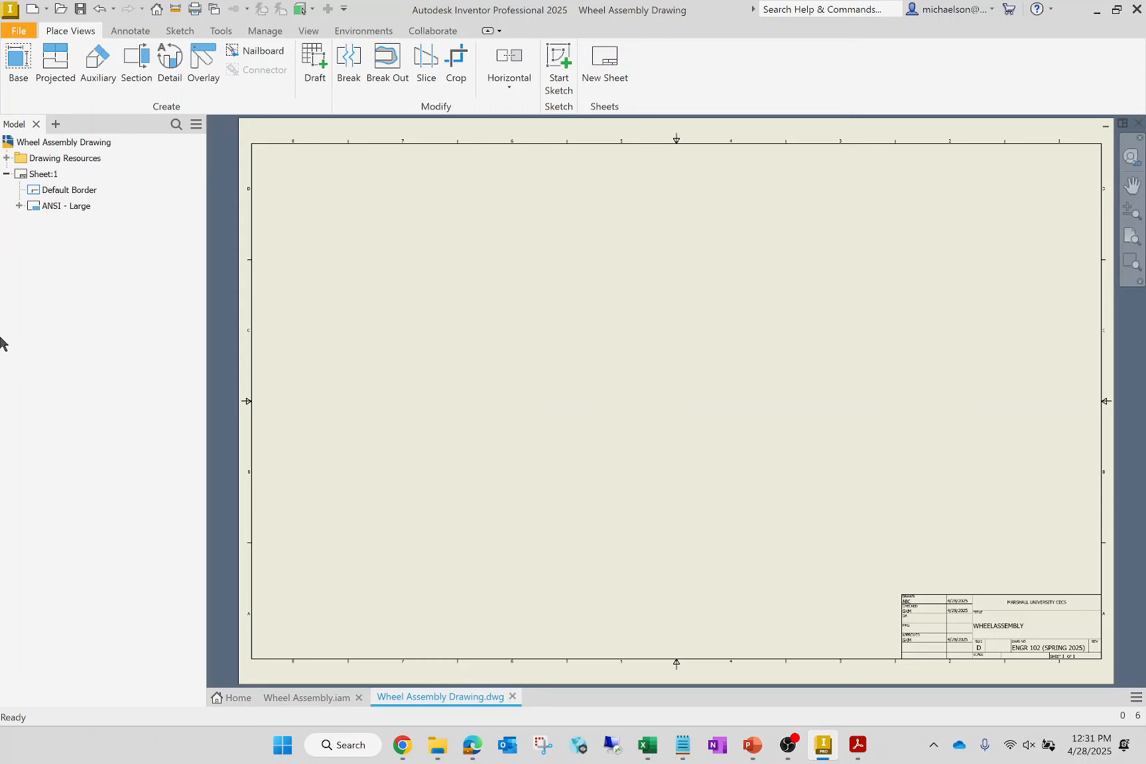
- Change the size of Sheet:1 to B
{"action": "right_click", "coordinate": [73, 175]}
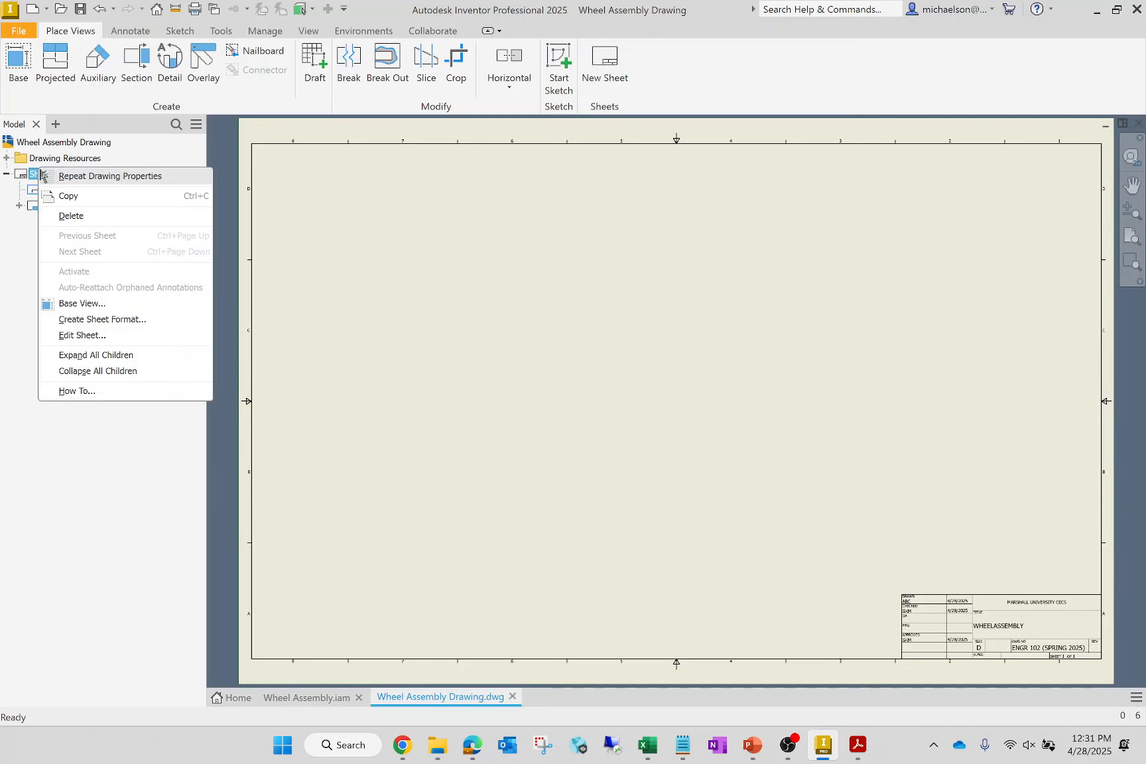
{"action": "left_click", "coordinate": [83, 336]}
{"action": "left_click", "coordinate": [291, 215]}
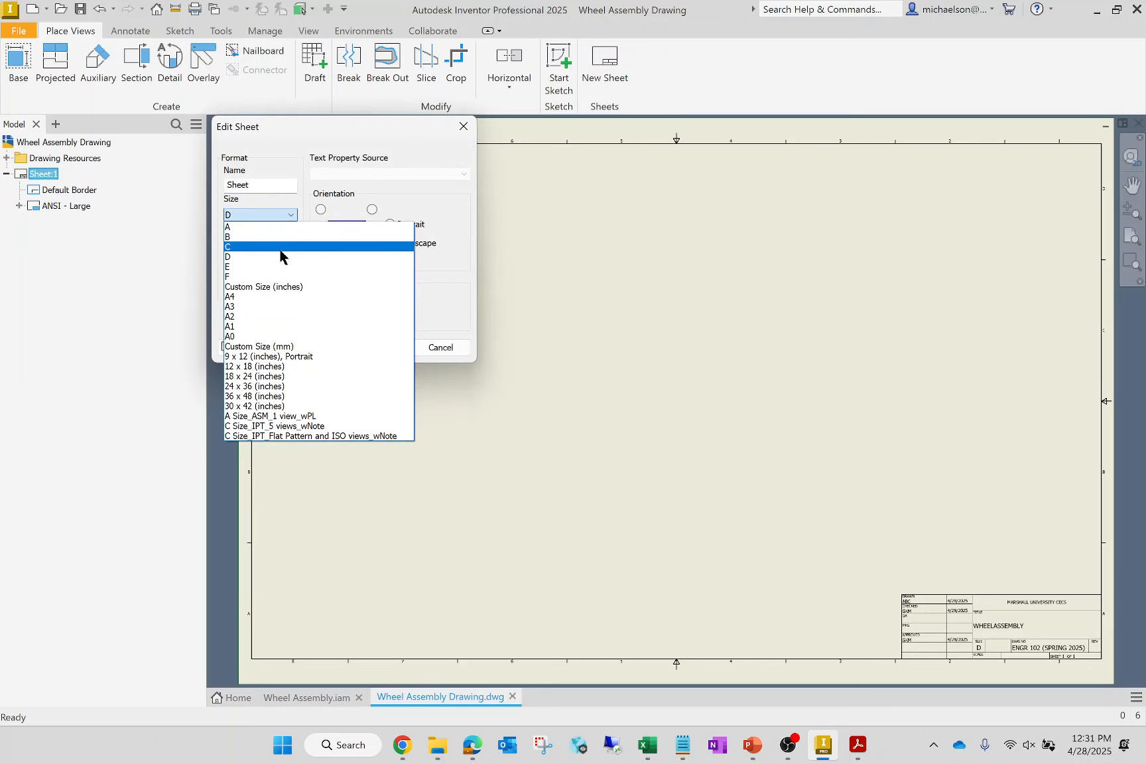
{"action": "left_click", "coordinate": [278, 236]}
{"action": "left_click", "coordinate": [379, 347]}
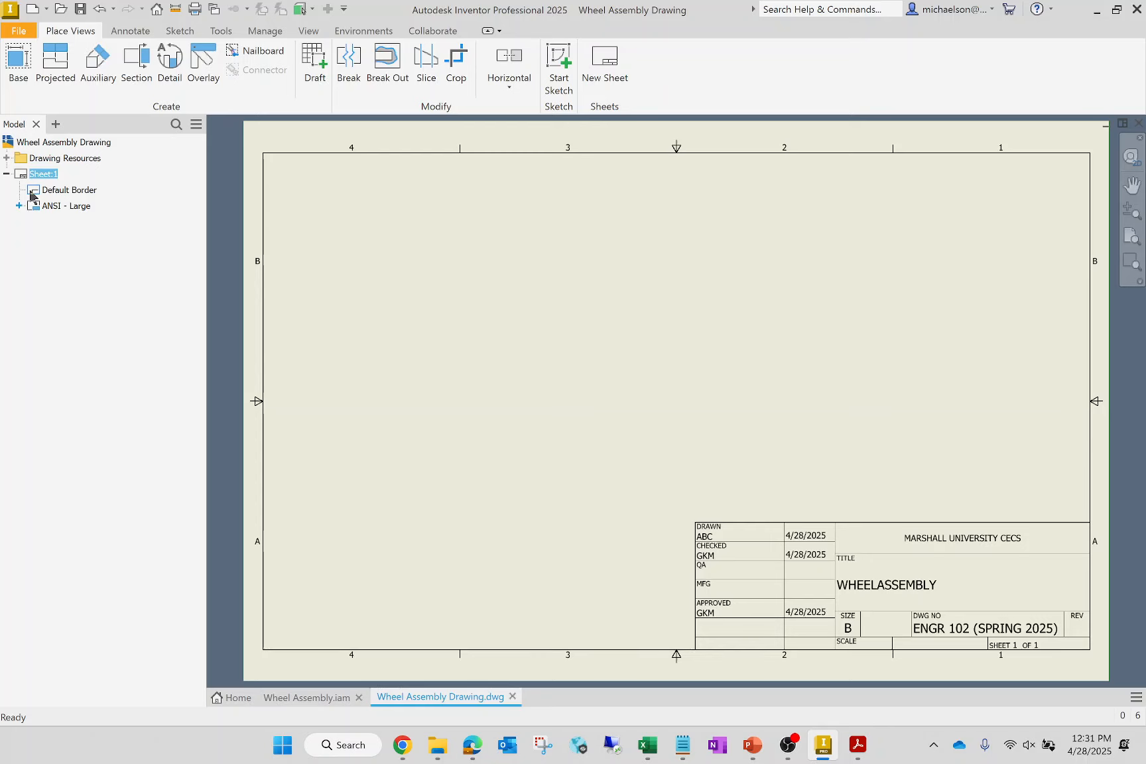
- Replace the title block on Sheet:1 with the ANSI A title block from the drawing resources
{"action": "left_click", "coordinate": [7, 158]}
{"action": "left_click", "coordinate": [20, 206]}
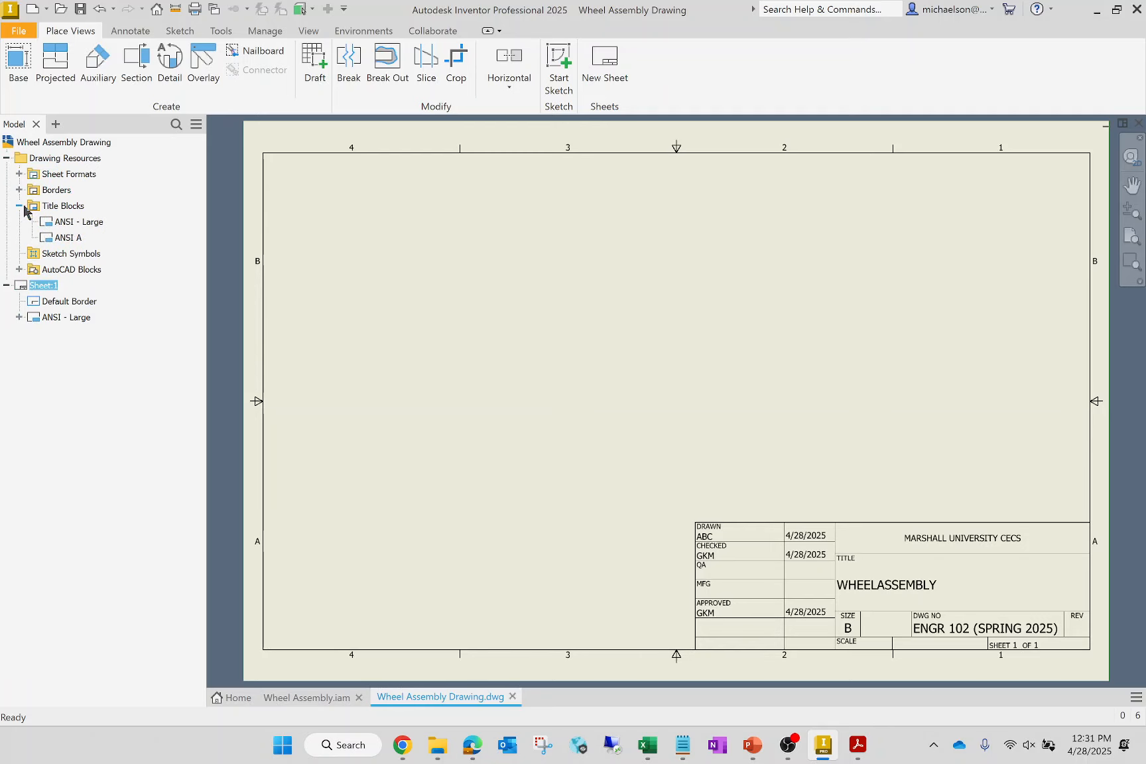
{"action": "double_click", "coordinate": [66, 238]}
{"action": "left_click", "coordinate": [627, 402]}
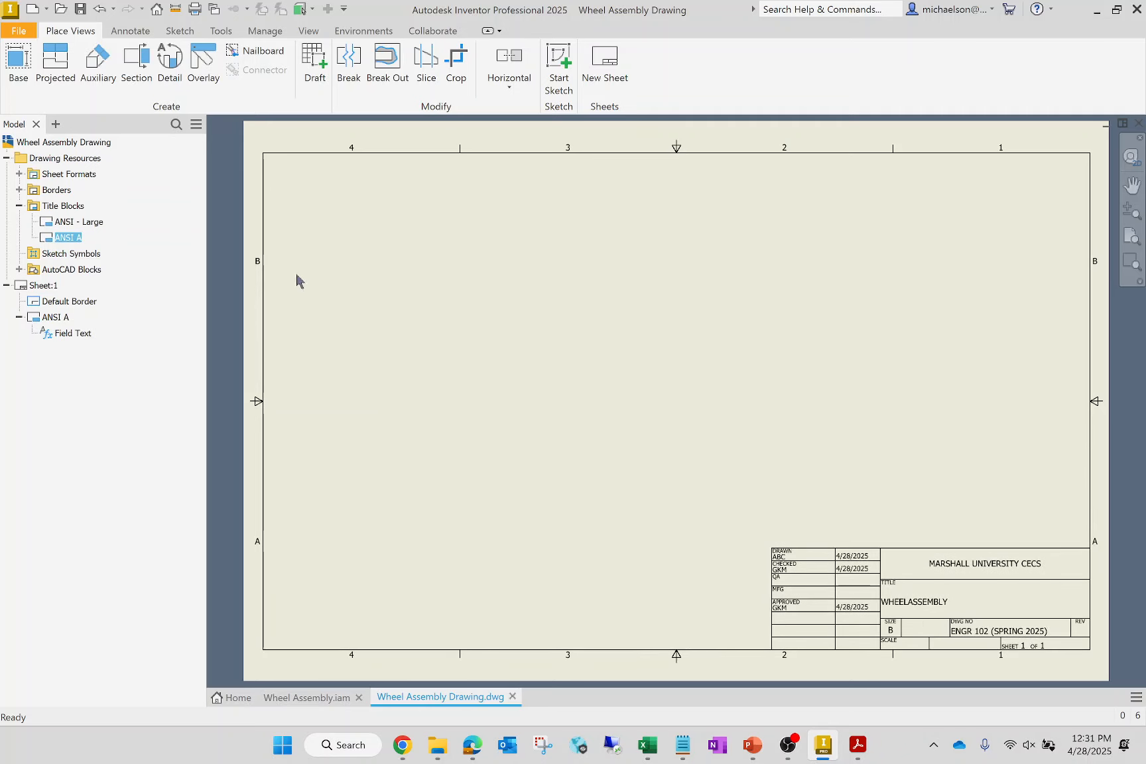
{"action": "left_click", "coordinate": [19, 205]}
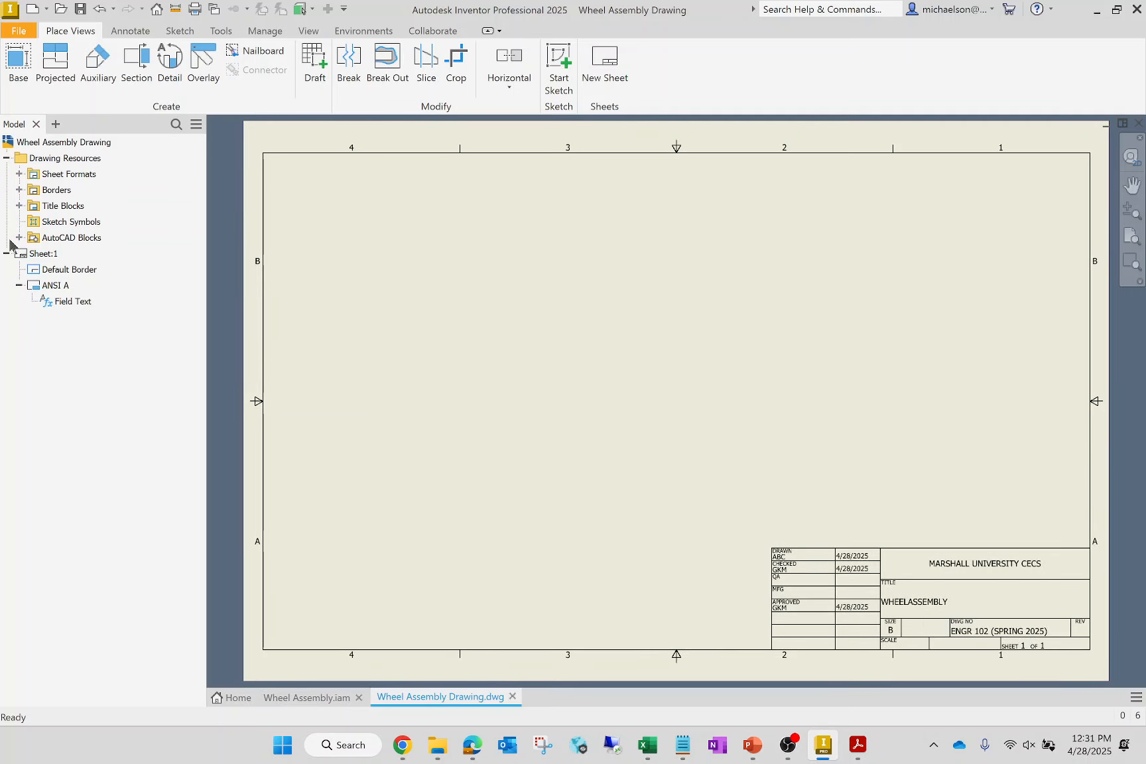
{"action": "left_click", "coordinate": [7, 253]}
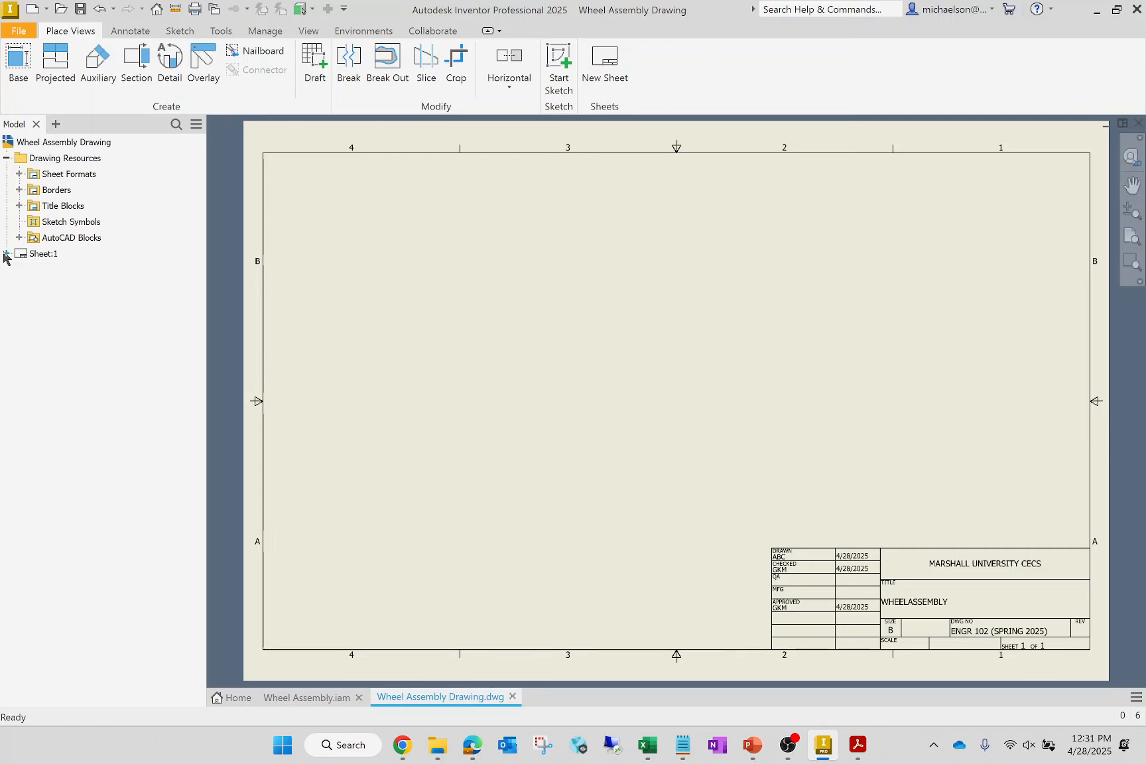
- Add four new sheets to the drawing, using the same border and title block as Sheet:1
{"action": "left_click", "coordinate": [604, 73]}
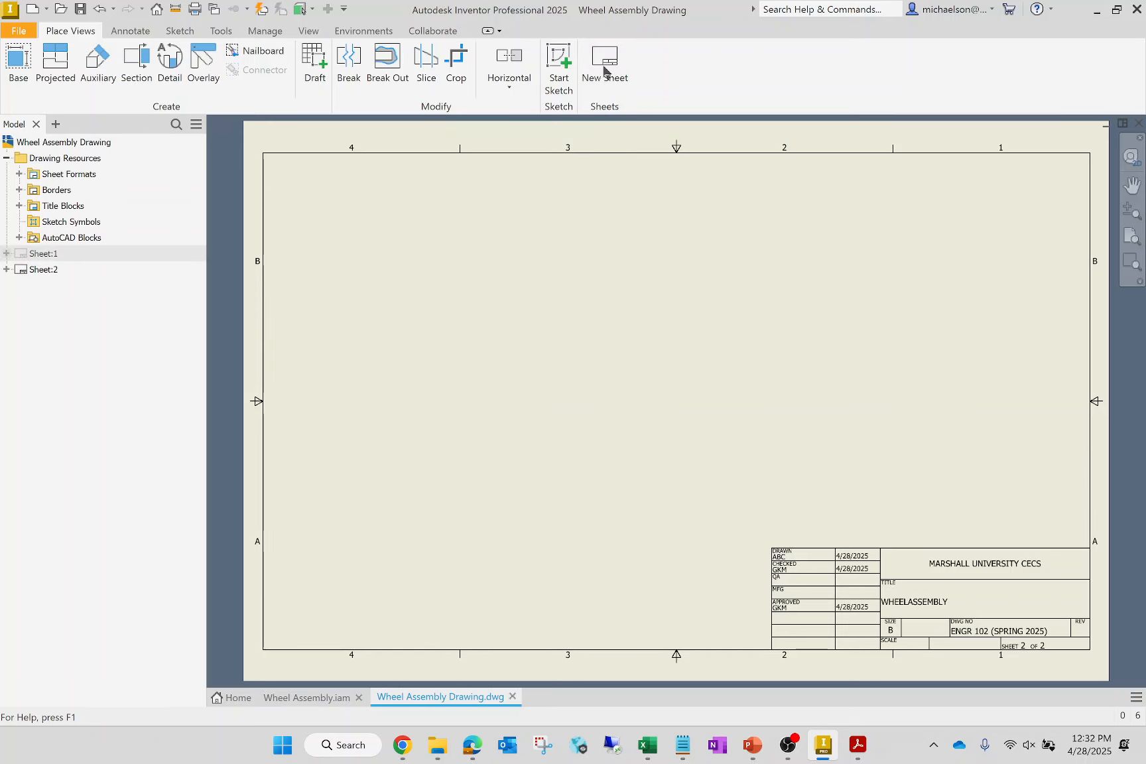
{"action": "left_click", "coordinate": [604, 71]}
{"action": "left_click", "coordinate": [604, 72]}
{"action": "left_click", "coordinate": [604, 71]}
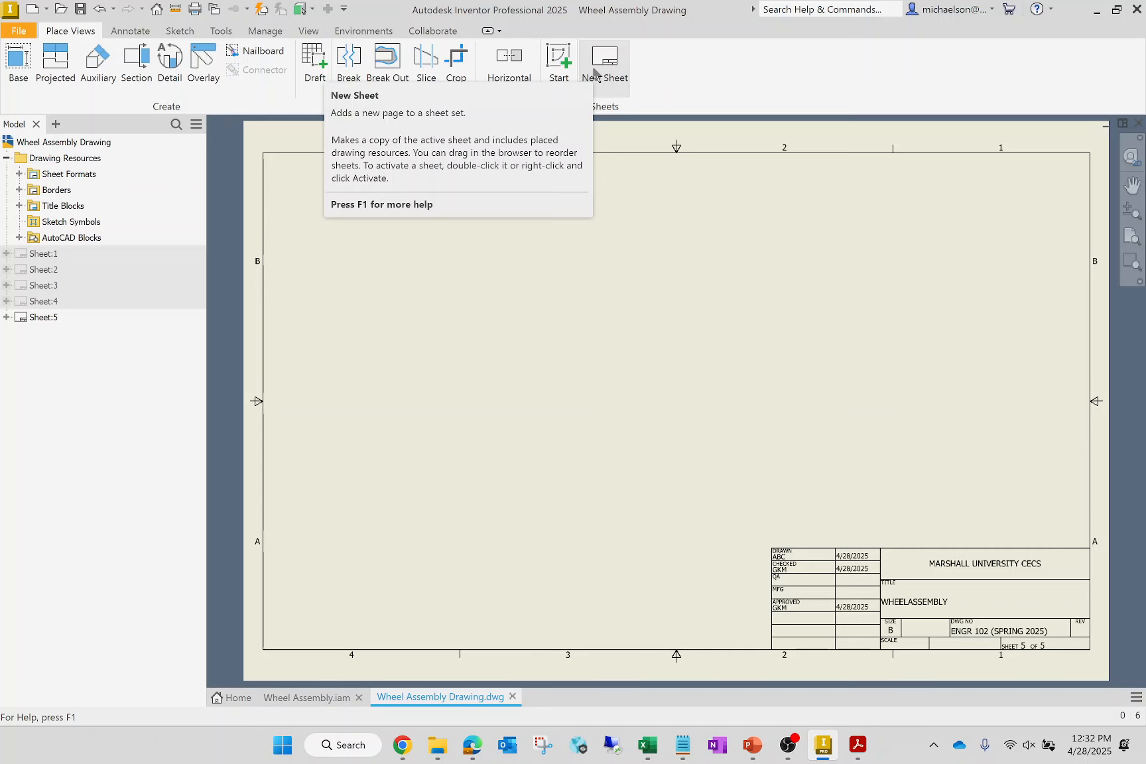
- Place an unshaded isometric view of Wheel Assembly.iam at 1 / 2 scale, hidden lines removed, in the upper-right corner of Sheet:1
{"action": "double_click", "coordinate": [41, 254]}
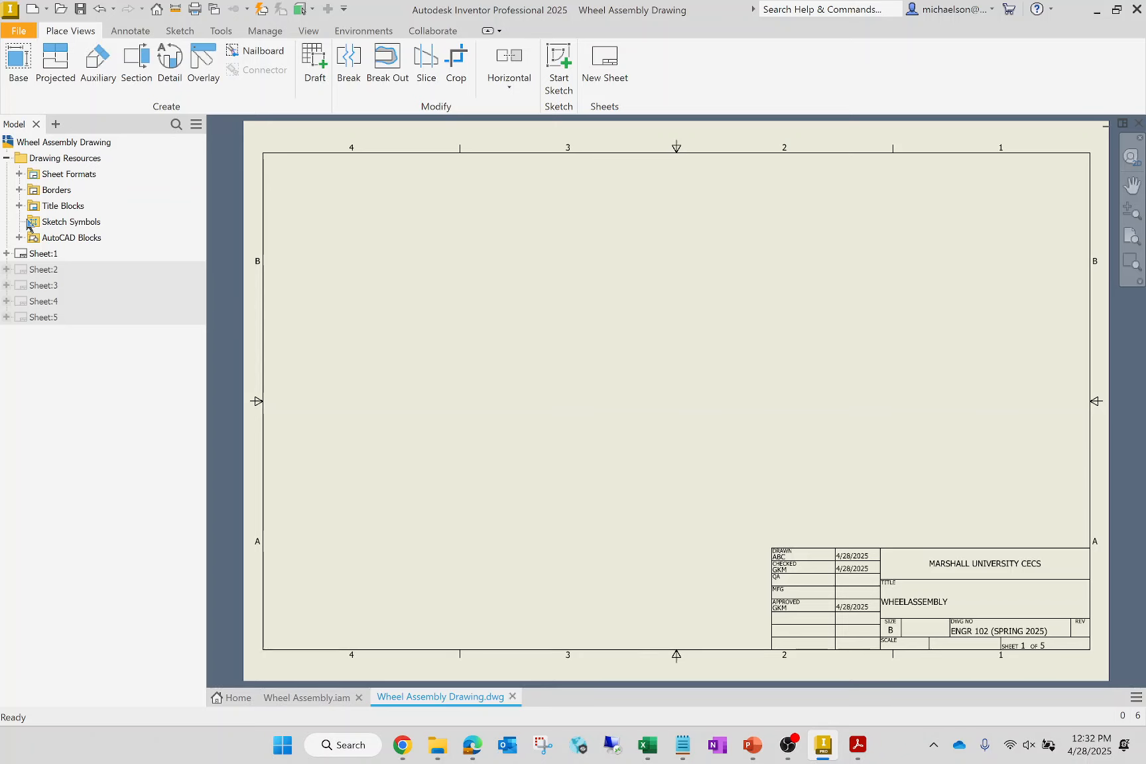
{"action": "left_click", "coordinate": [16, 72]}
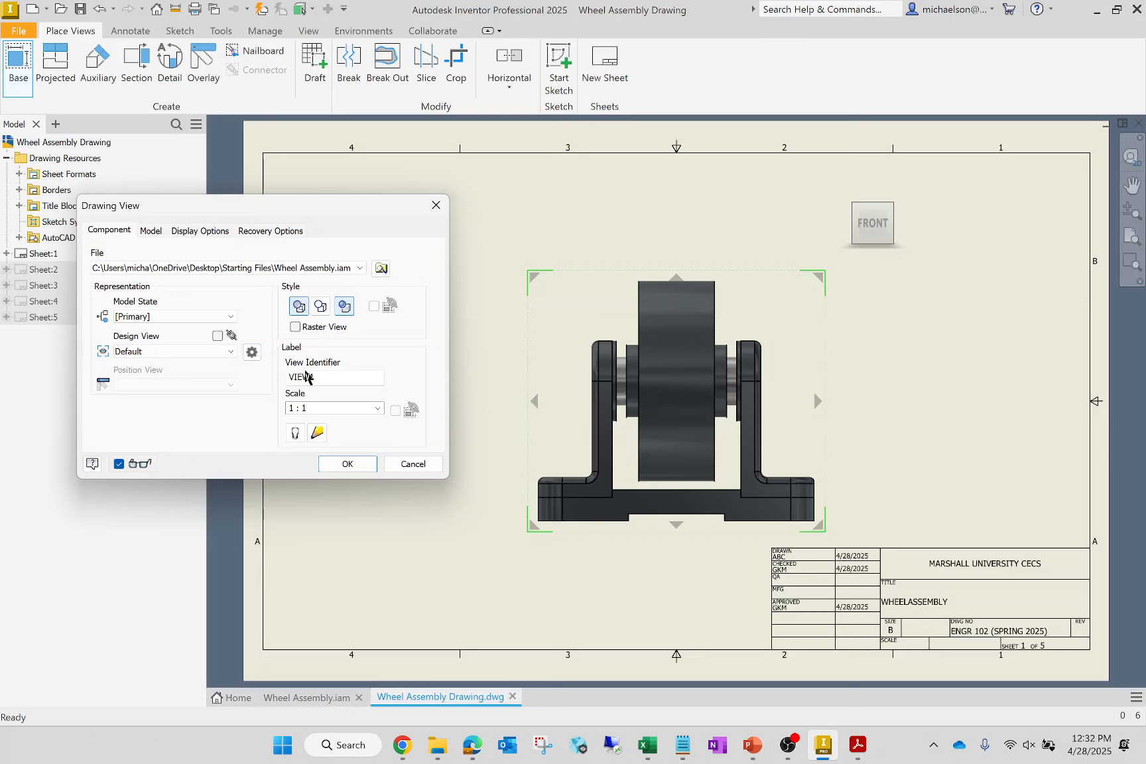
{"action": "left_click", "coordinate": [359, 268]}
{"action": "left_click", "coordinate": [349, 264]}
{"action": "left_click", "coordinate": [377, 409]}
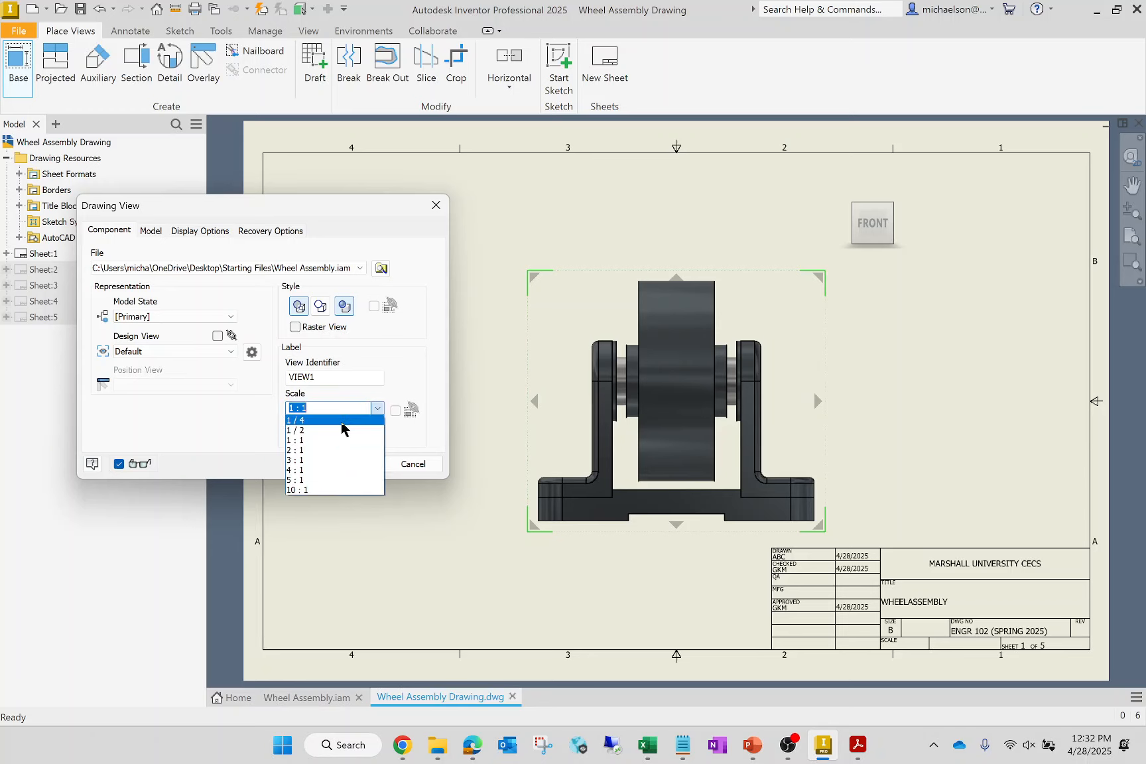
{"action": "left_click", "coordinate": [335, 431]}
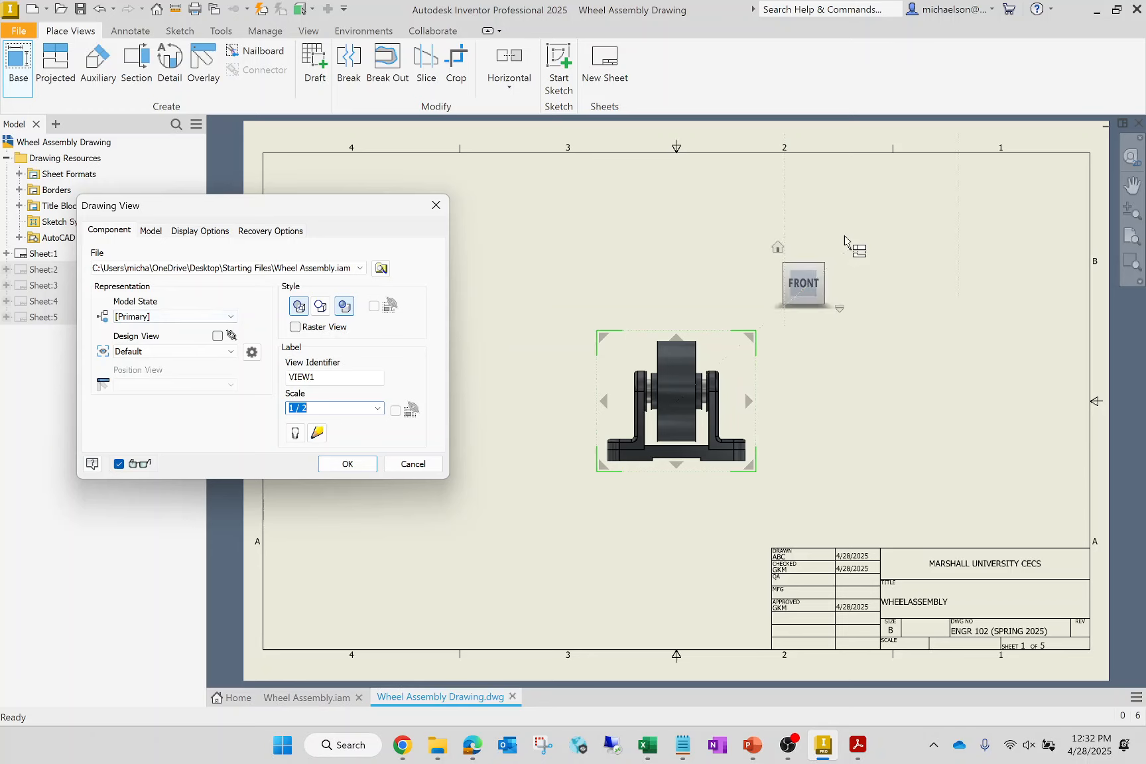
{"action": "mouse_move", "coordinate": [780, 251]}
{"action": "left_click", "coordinate": [780, 251]}
{"action": "left_click_drag", "start_coordinate": [689, 418], "coordinate": [1011, 265]}
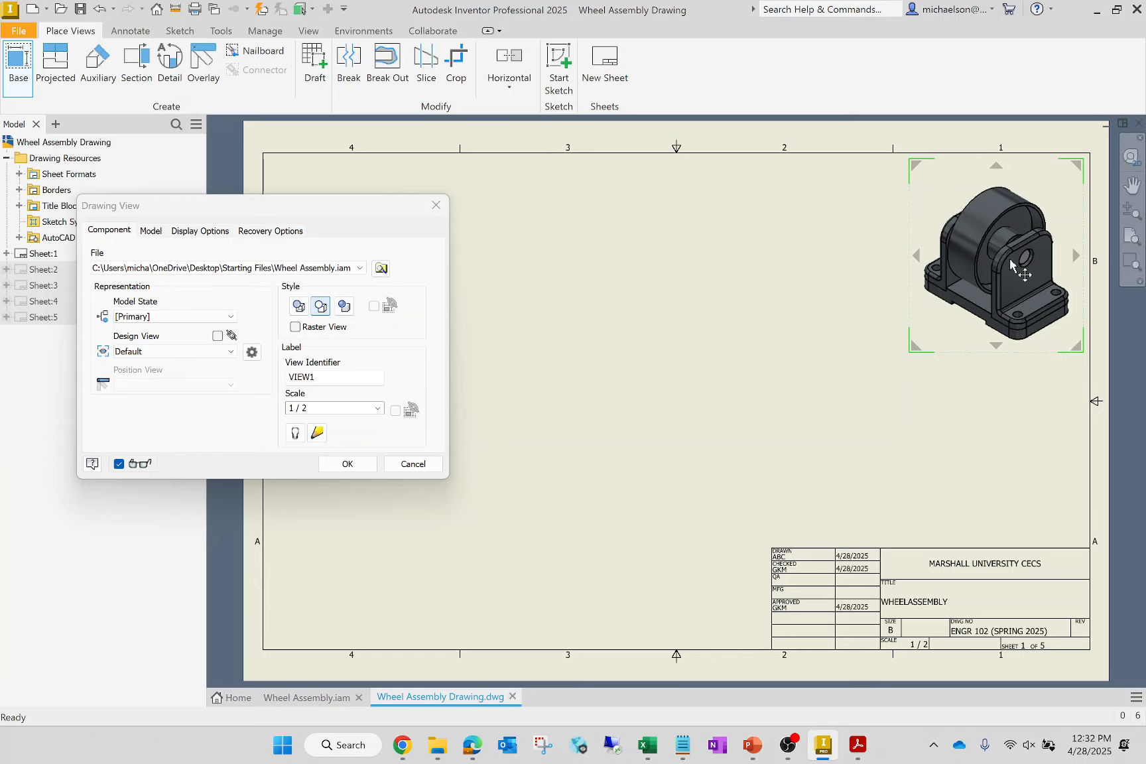
{"action": "left_click", "coordinate": [347, 464]}
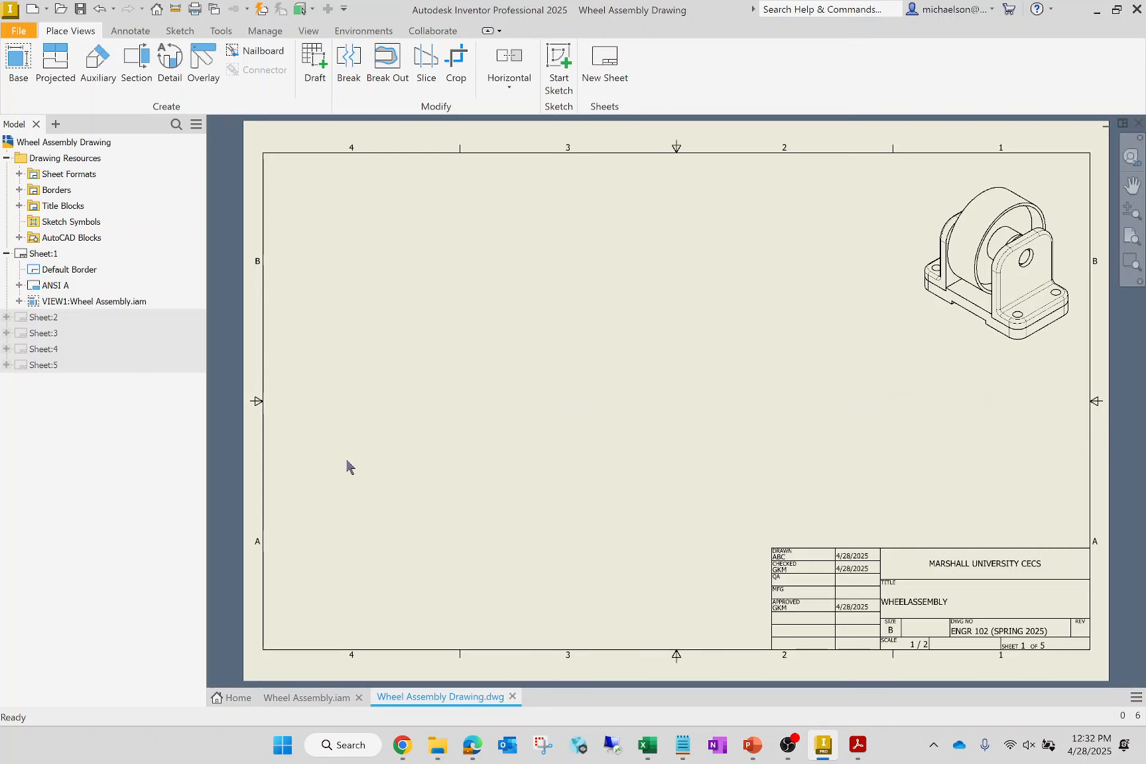
- Add front, right and top base views of the wheel assembly to Sheet:1 at 1 / 2 scale with hidden lines shown
{"action": "left_click", "coordinate": [9, 75]}
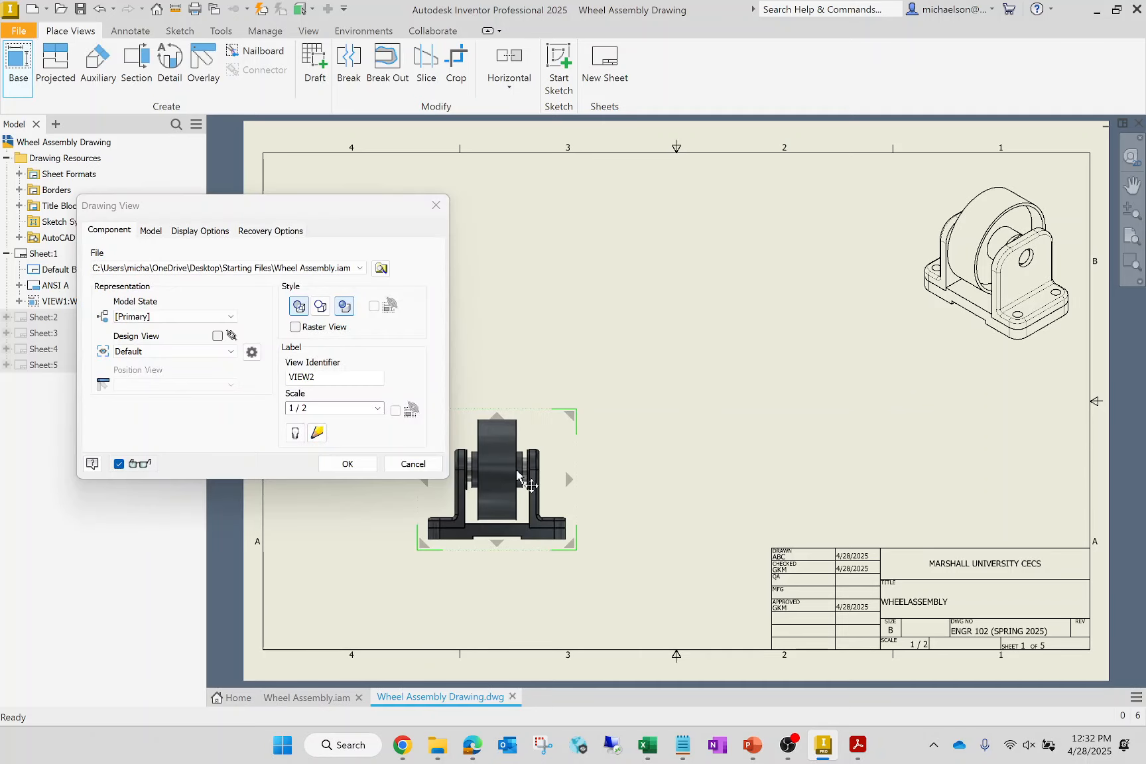
{"action": "left_click", "coordinate": [503, 457]}
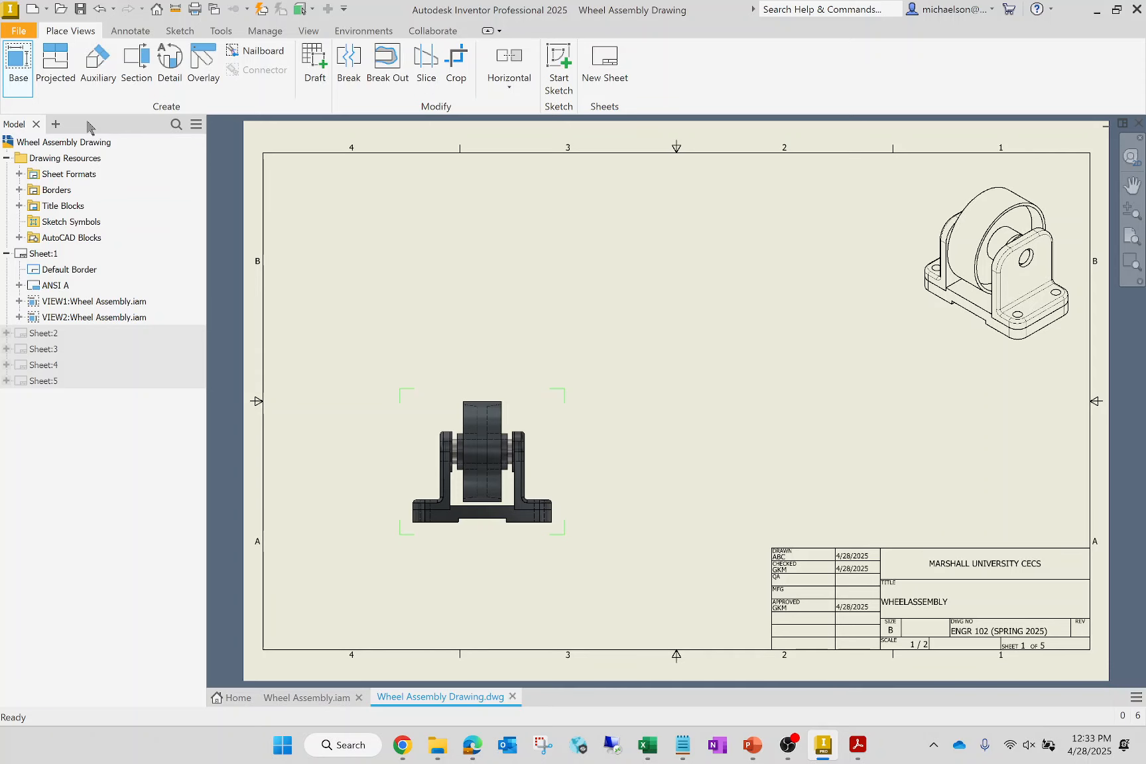
{"action": "left_click", "coordinate": [18, 66]}
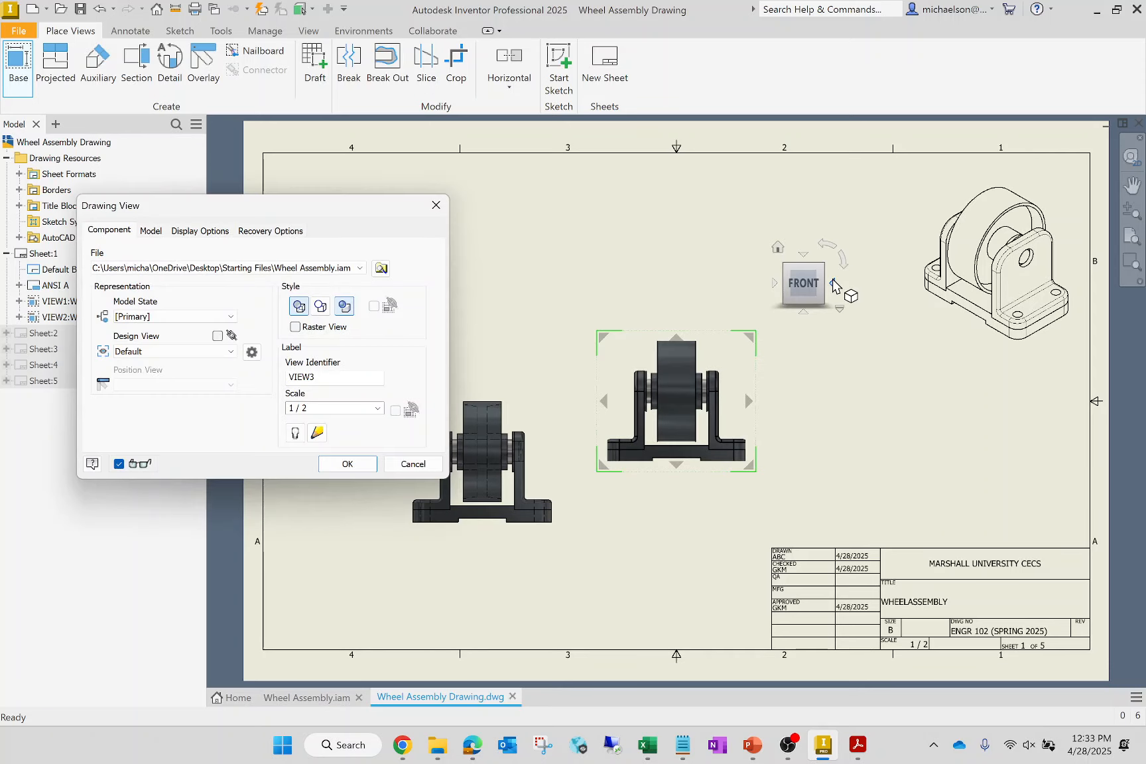
{"action": "left_click", "coordinate": [834, 284]}
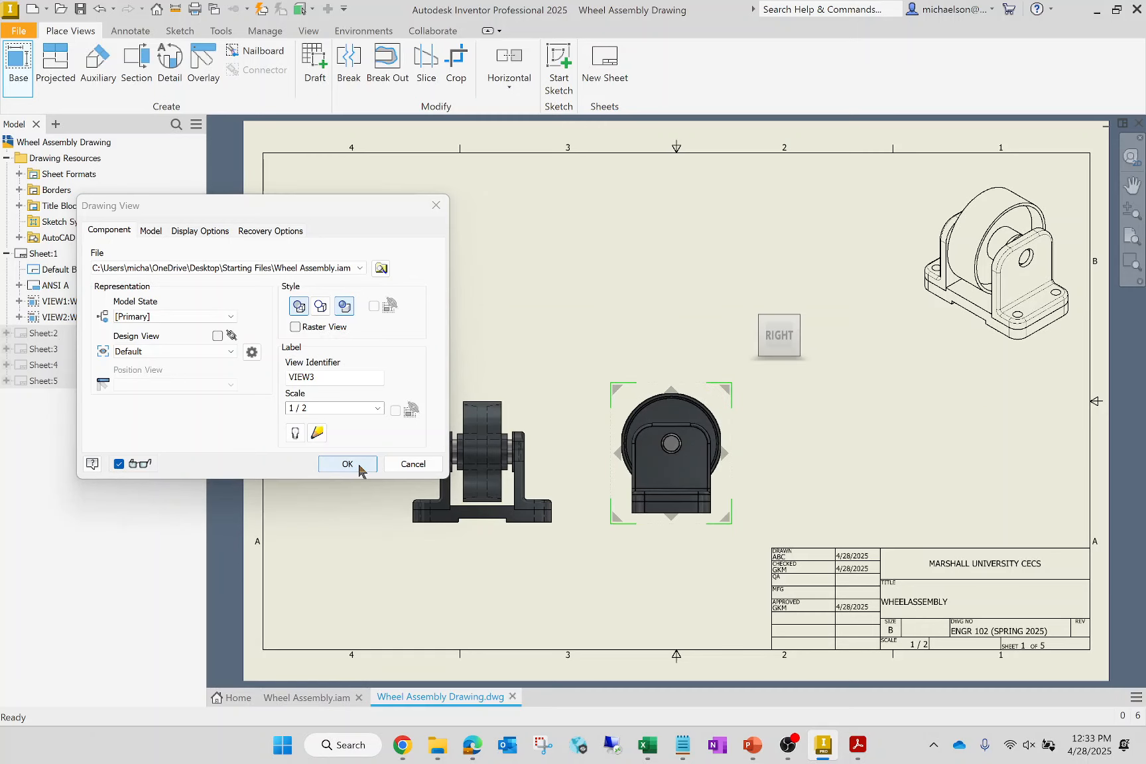
{"action": "left_click", "coordinate": [347, 464]}
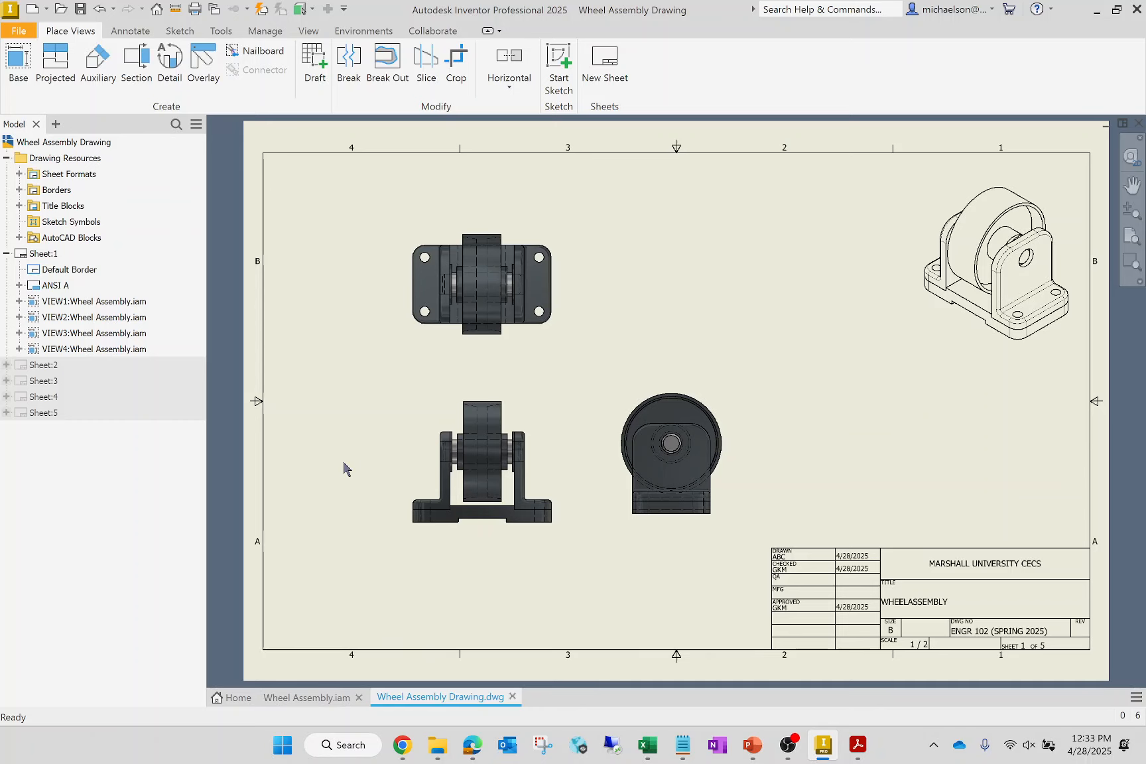
- Turn off shading in the front, right and top views of the wheel assembly, keeping their hidden lines
{"action": "left_click", "coordinate": [114, 319]}
{"action": "double_click", "coordinate": [79, 333]}
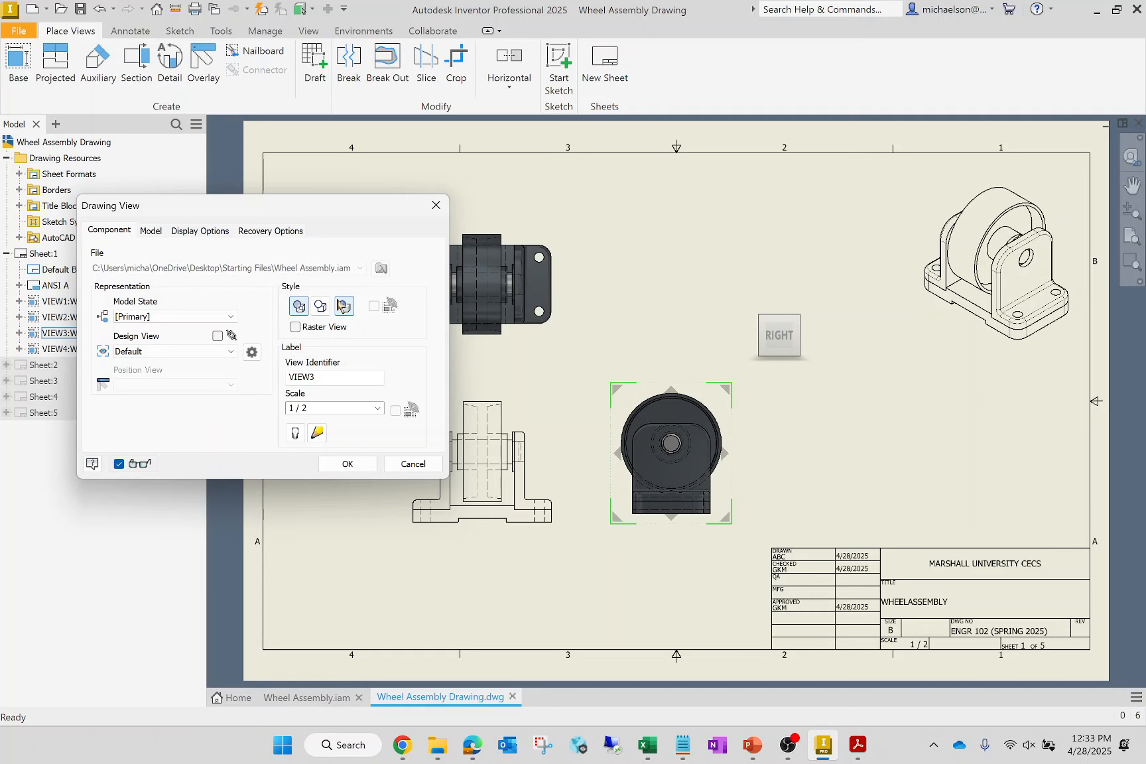
{"action": "key", "text": "Return"}
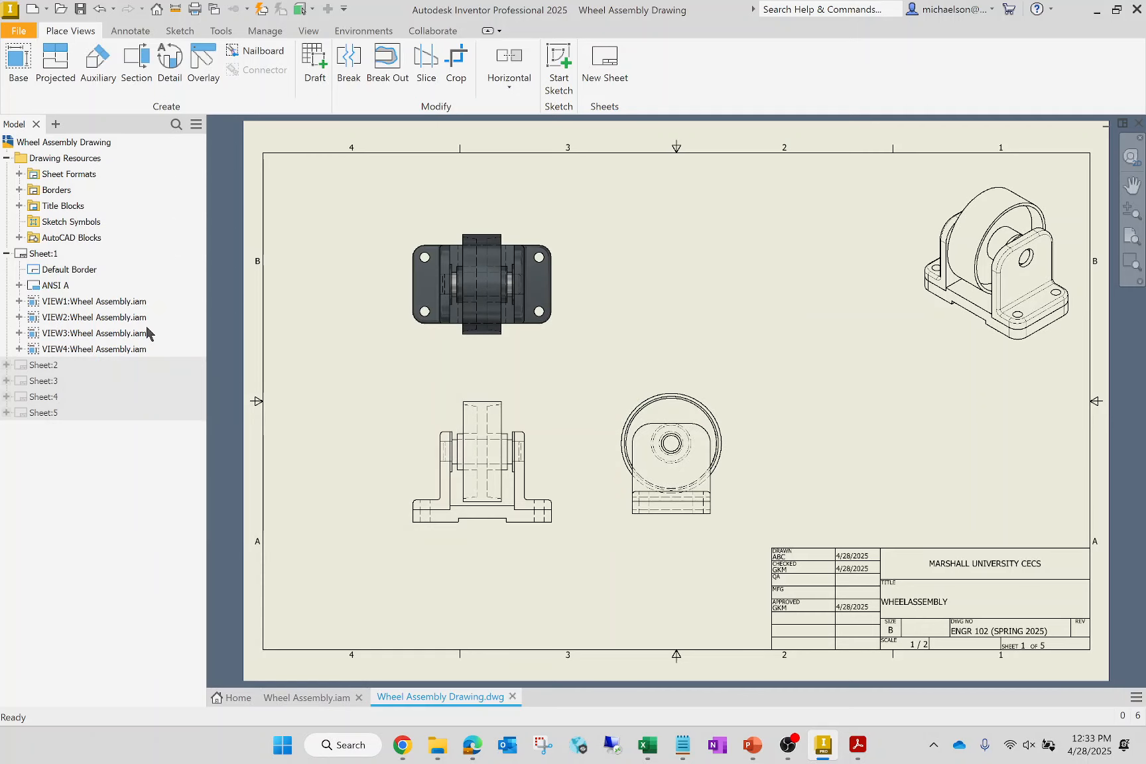
{"action": "double_click", "coordinate": [94, 349]}
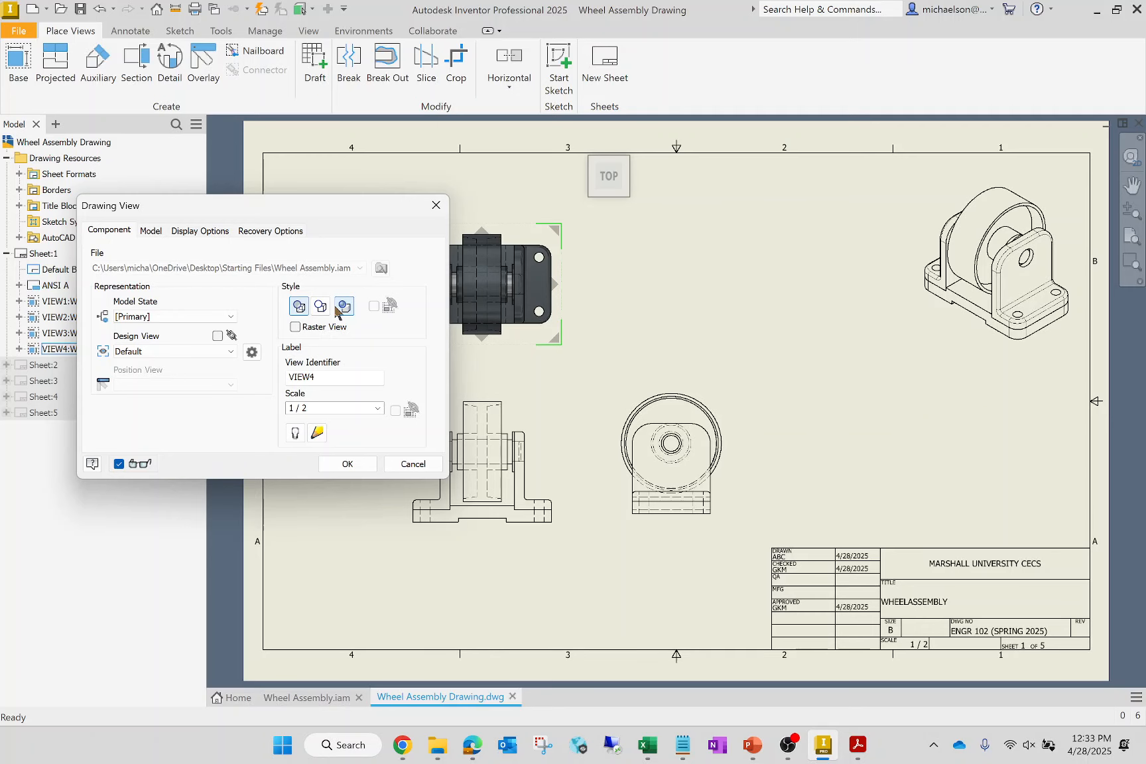
{"action": "key", "text": "Return"}
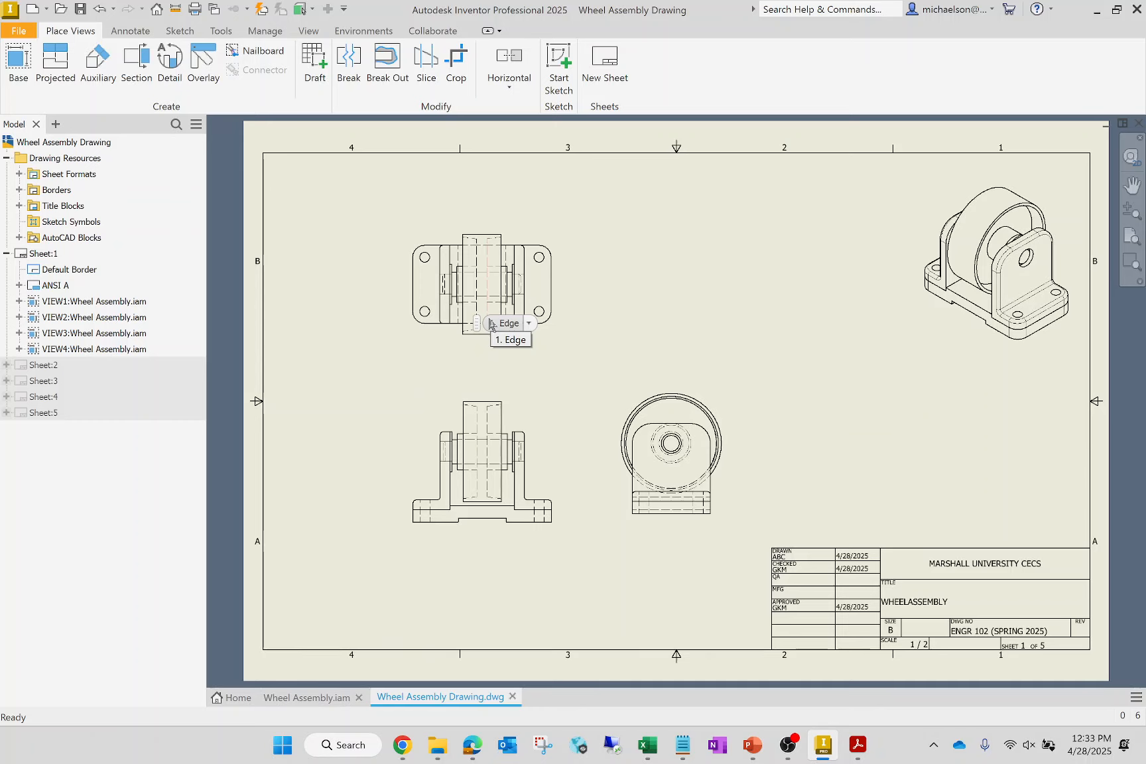
- Place an unshaded isometric view of Base Plate.ipt from Starting Files at 1 : 1 scale, hidden lines removed, in the upper right of Sheet:2
{"action": "double_click", "coordinate": [54, 364]}
{"action": "left_click", "coordinate": [20, 60]}
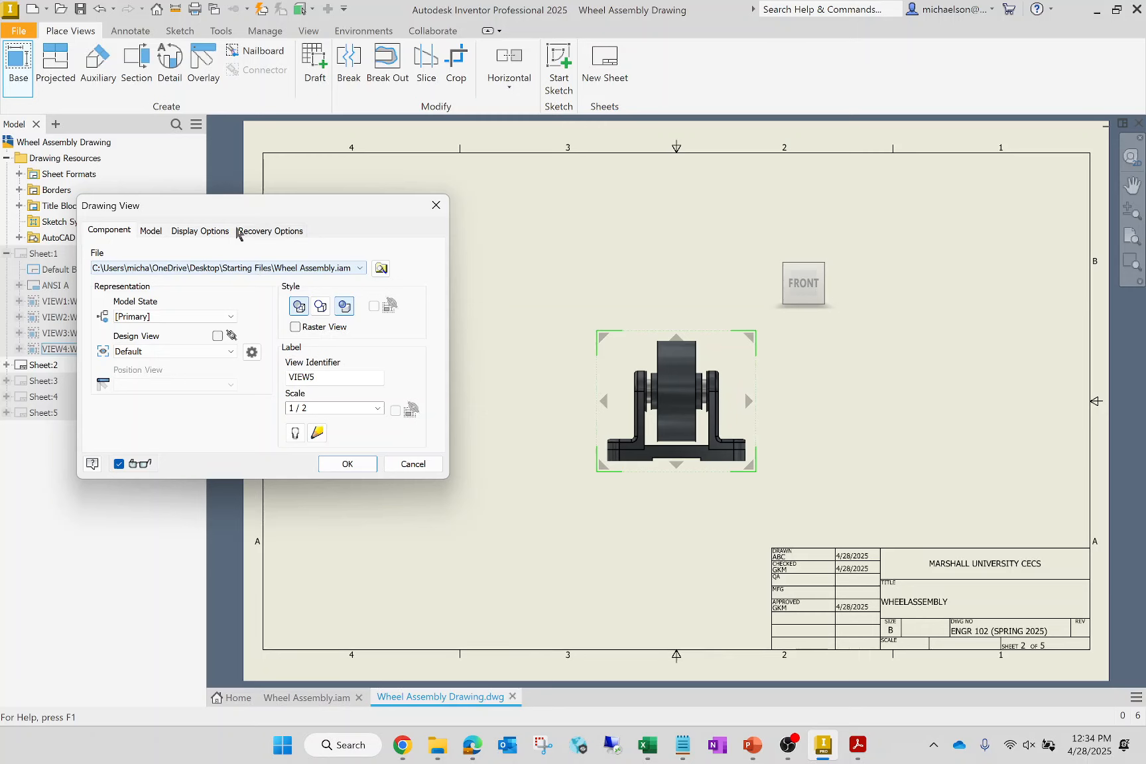
{"action": "left_click", "coordinate": [381, 268]}
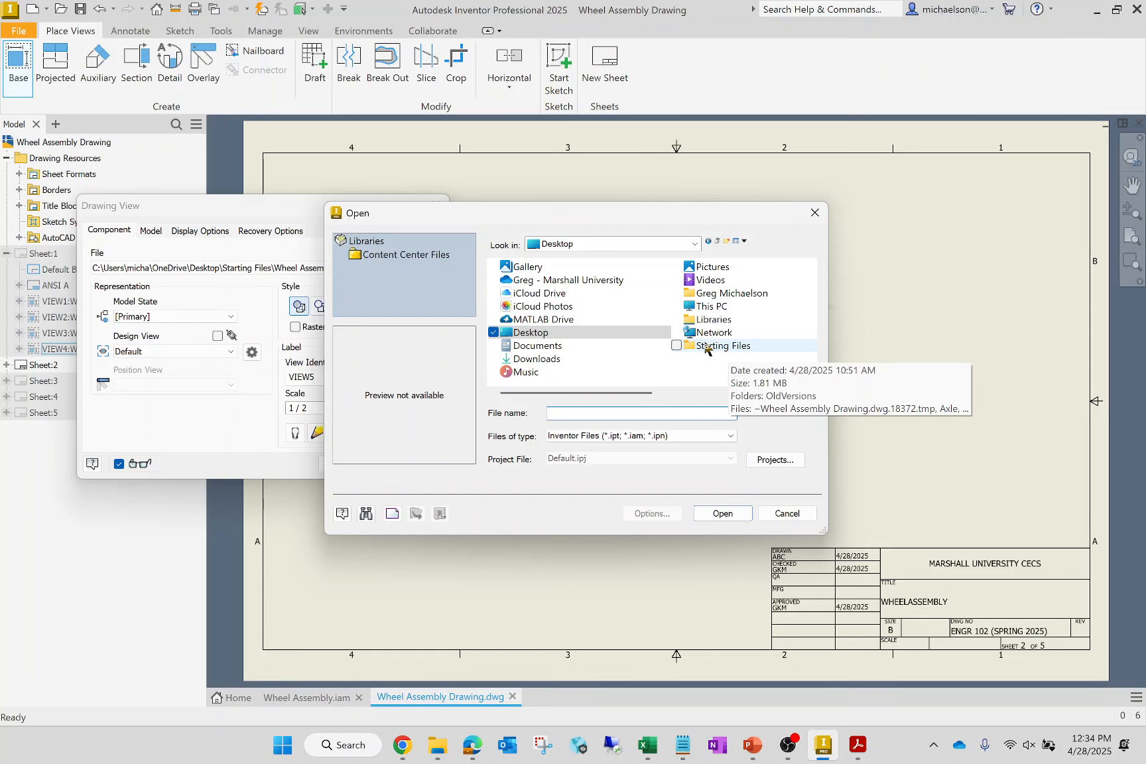
{"action": "double_click", "coordinate": [707, 347]}
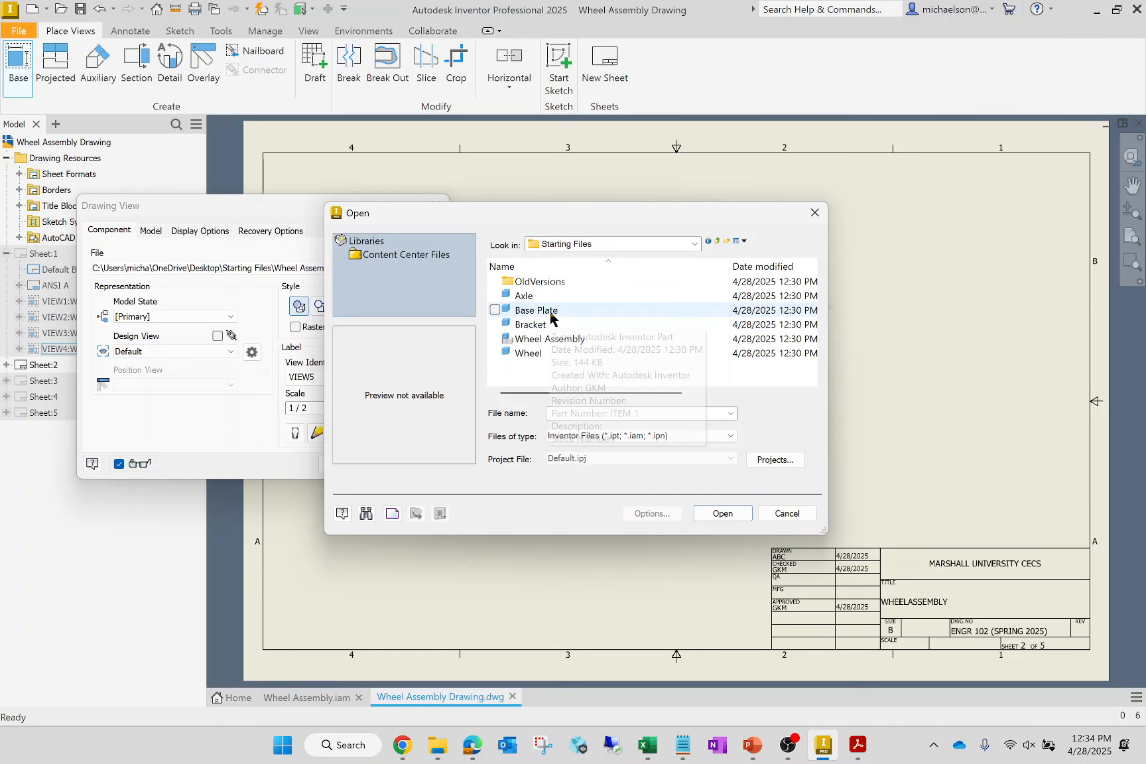
{"action": "left_click", "coordinate": [550, 311]}
{"action": "left_click", "coordinate": [698, 511]}
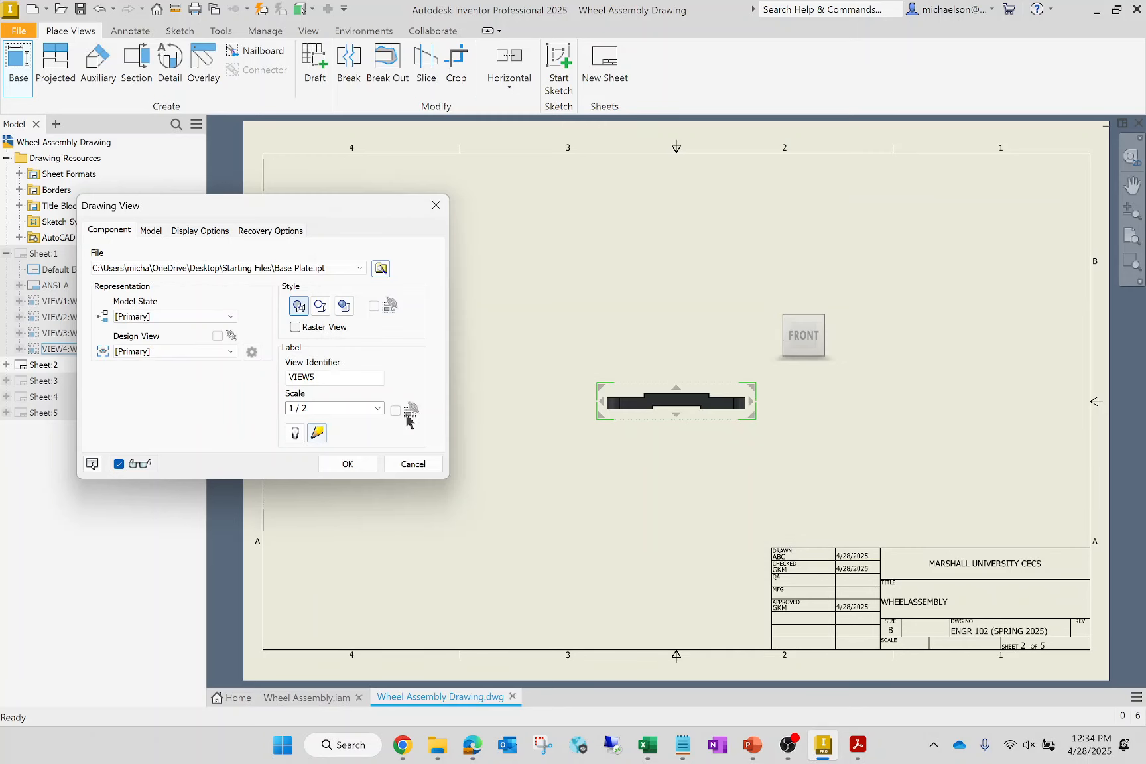
{"action": "left_click", "coordinate": [378, 407]}
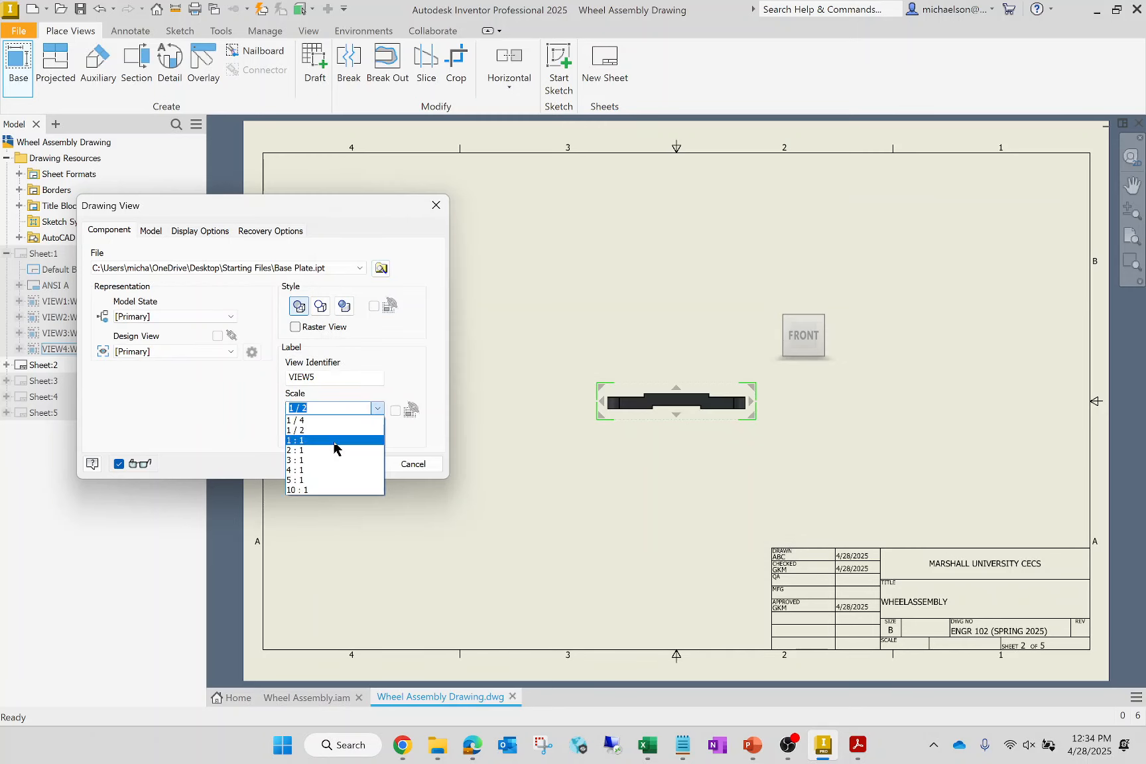
{"action": "left_click", "coordinate": [333, 441]}
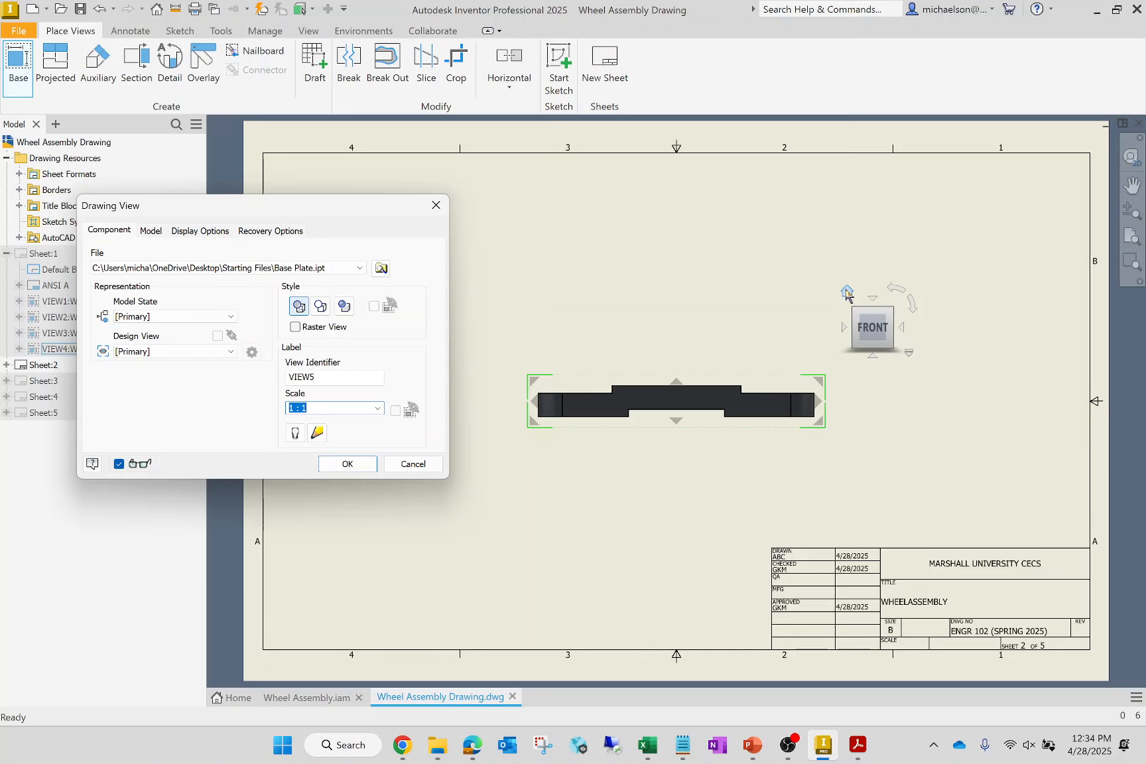
{"action": "left_click", "coordinate": [347, 464]}
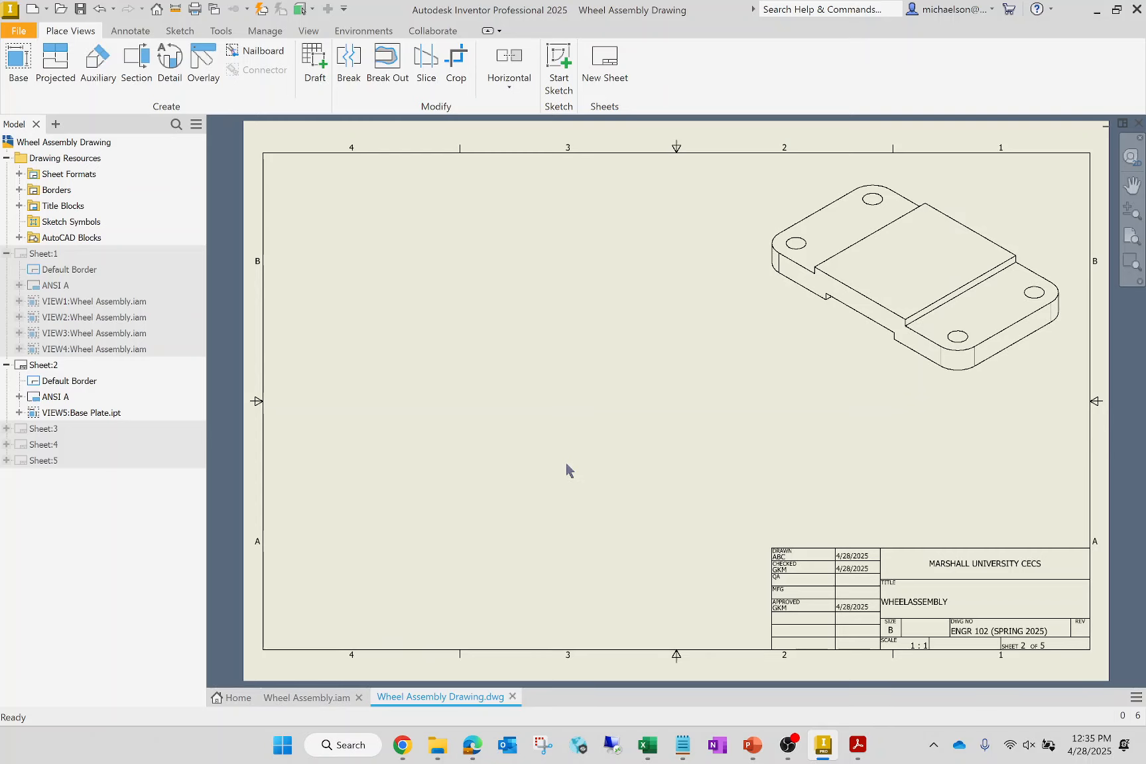
- Insert a structured, first-level parts list from the isometric assembly view on Sheet:1, enabling the BOM view and placing the table below that view
{"action": "double_click", "coordinate": [64, 255]}
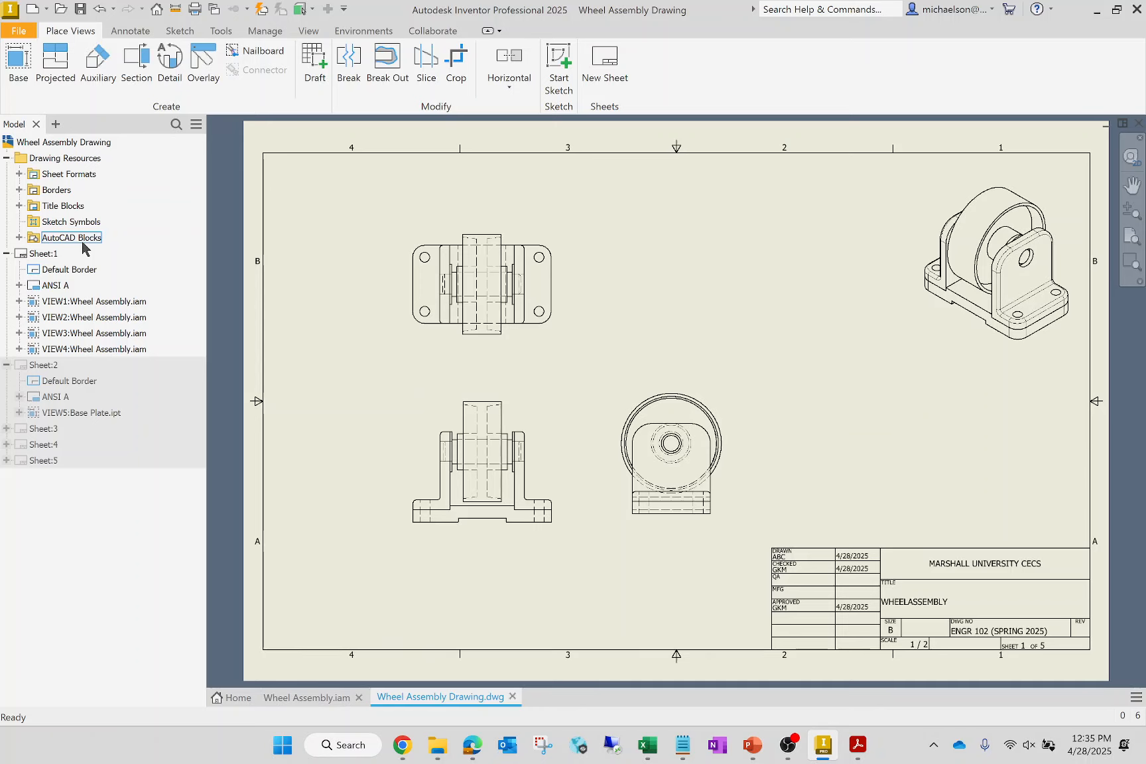
{"action": "left_click", "coordinate": [132, 30]}
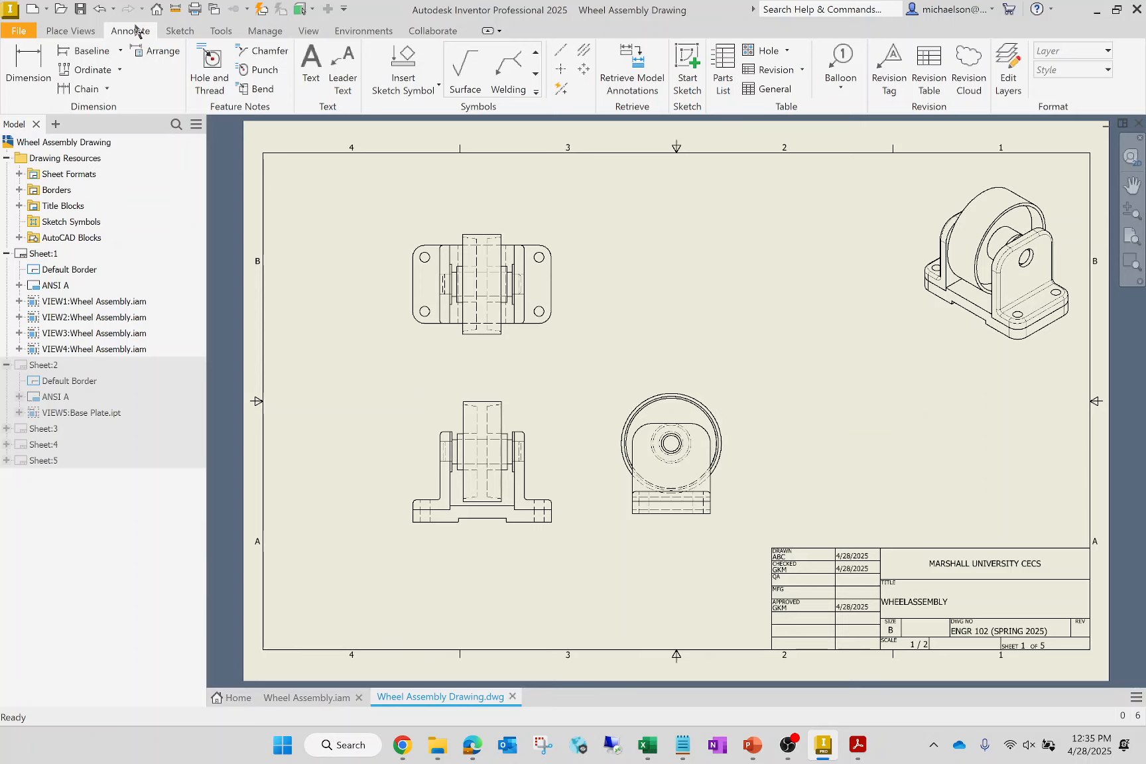
{"action": "left_click", "coordinate": [724, 78]}
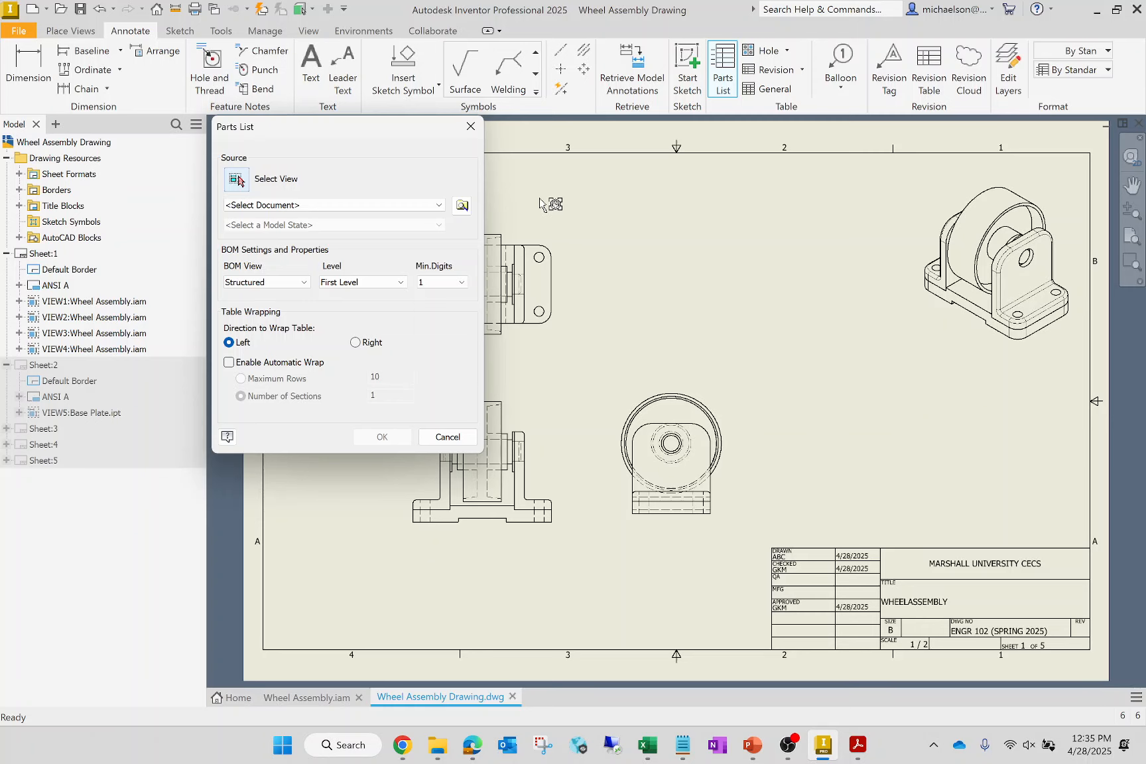
{"action": "left_click", "coordinate": [981, 320]}
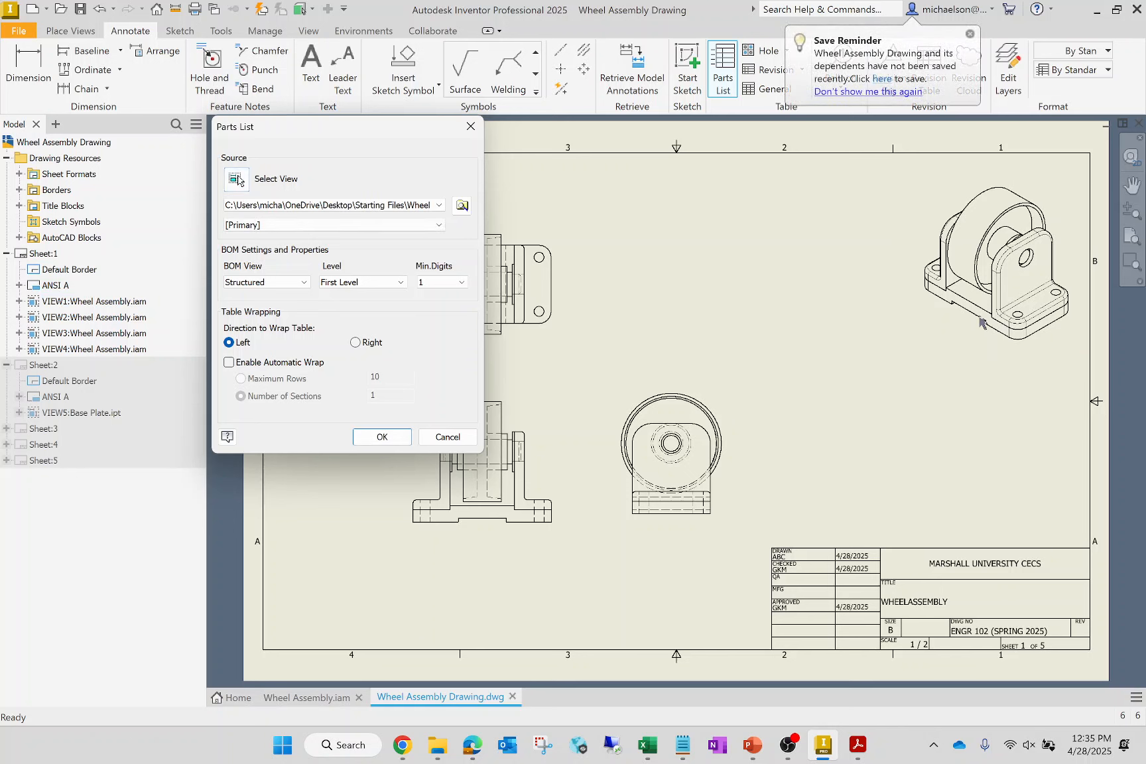
{"action": "left_click", "coordinate": [383, 437]}
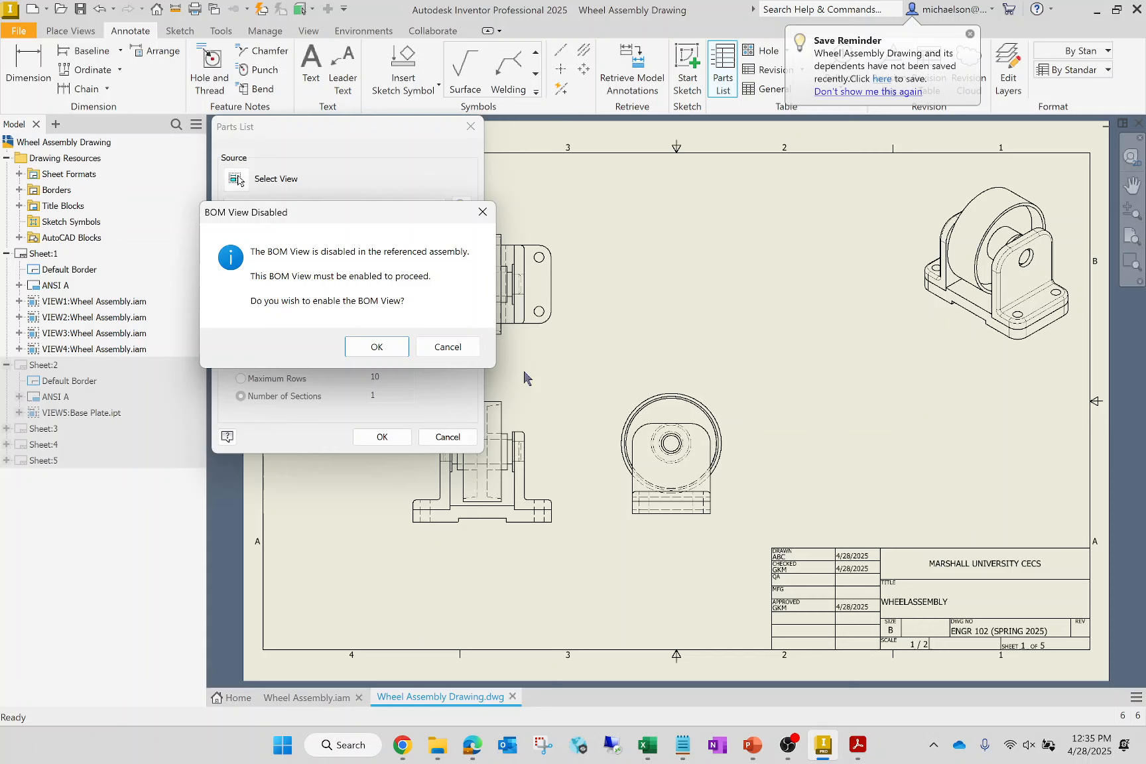
{"action": "left_click", "coordinate": [377, 347]}
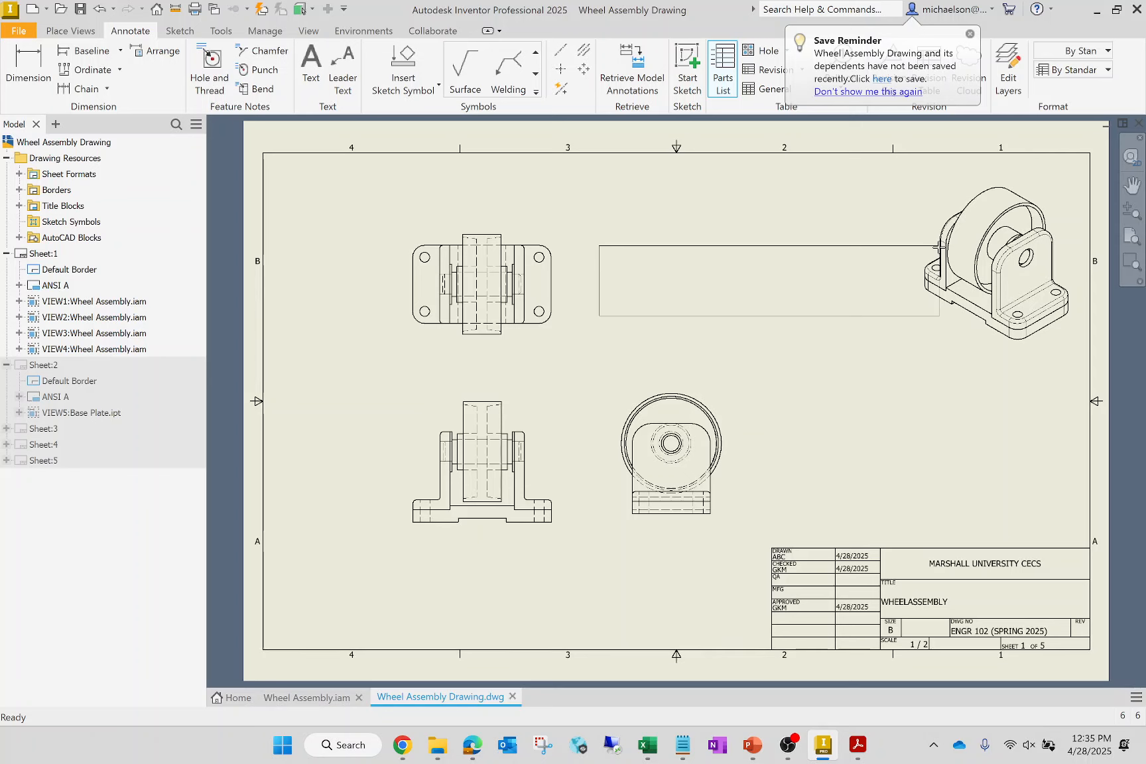
{"action": "left_click", "coordinate": [1066, 370]}
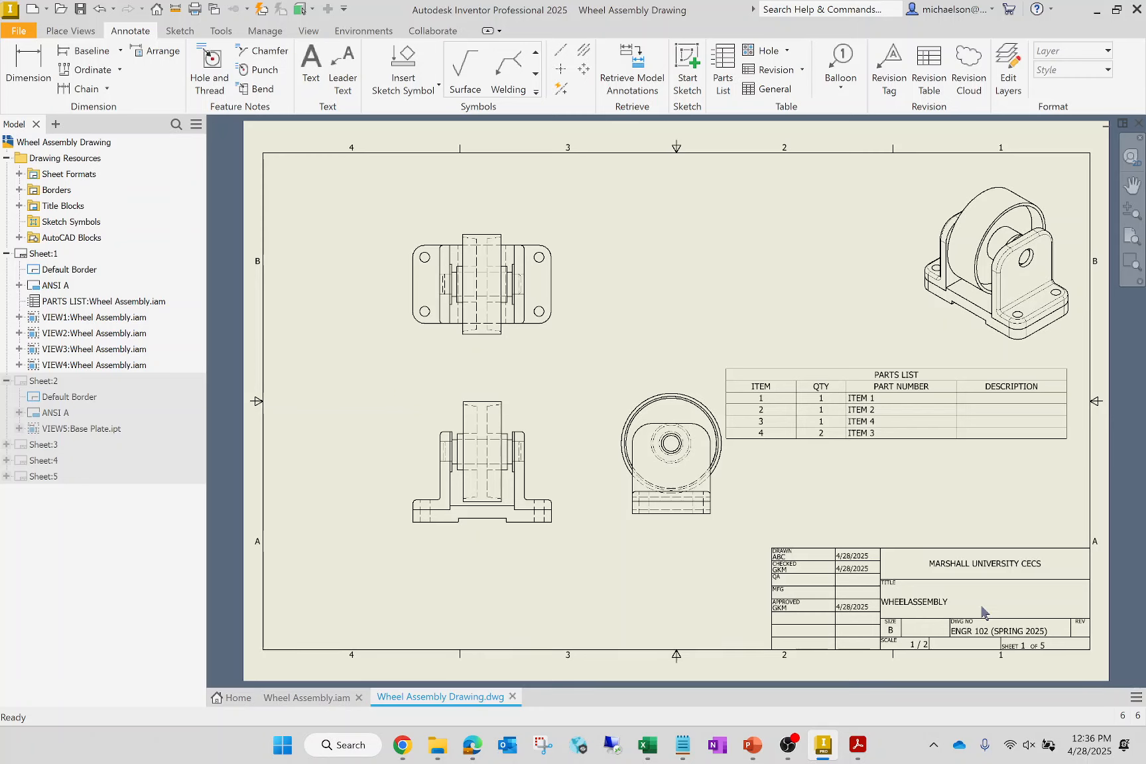
- Edit the parts list on Sheet:1 and remove the PART NUMBER and DESCRIPTION columns from its selected properties
{"action": "left_click", "coordinate": [983, 391]}
{"action": "right_click", "coordinate": [982, 384]}
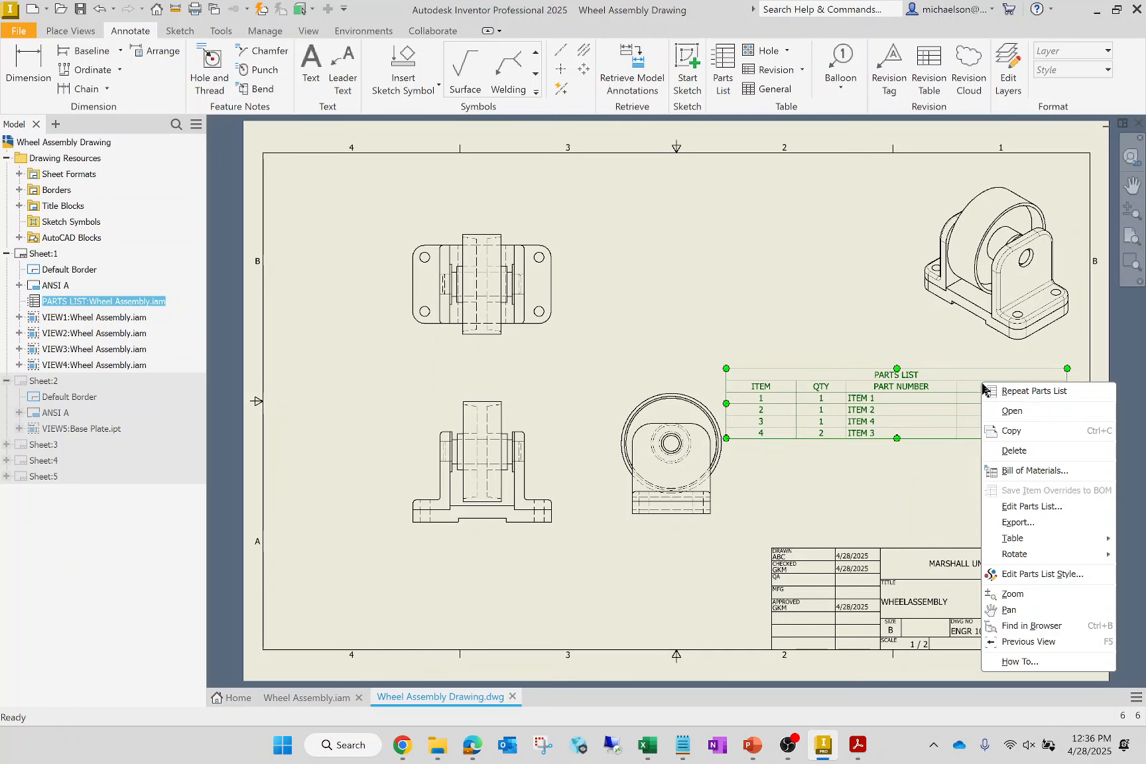
{"action": "left_click", "coordinate": [1054, 506]}
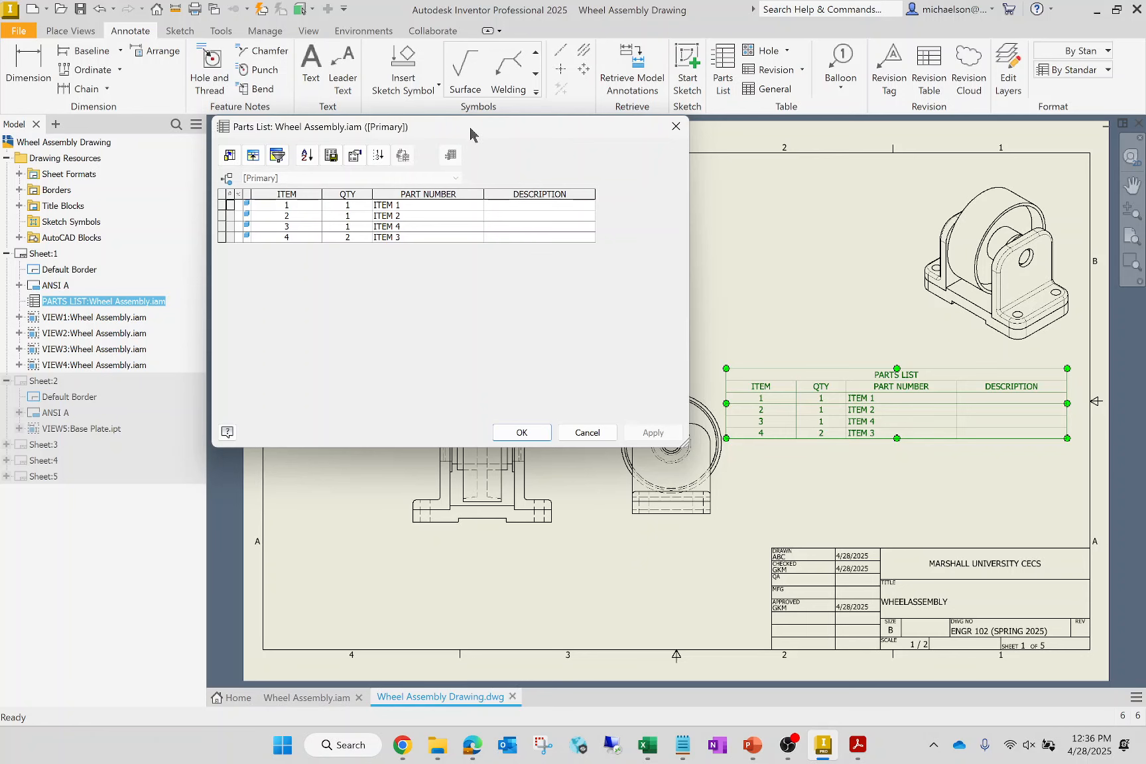
{"action": "left_click_drag", "start_coordinate": [474, 131], "coordinate": [549, 272]}
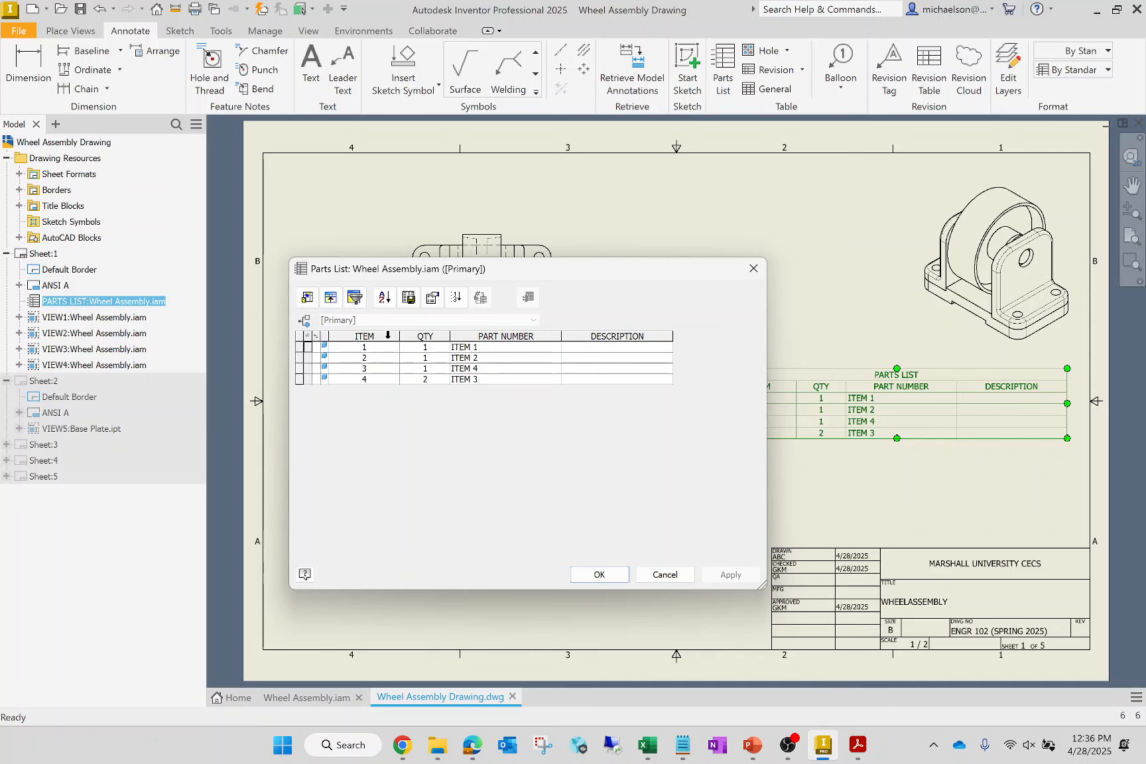
{"action": "left_click", "coordinate": [305, 300]}
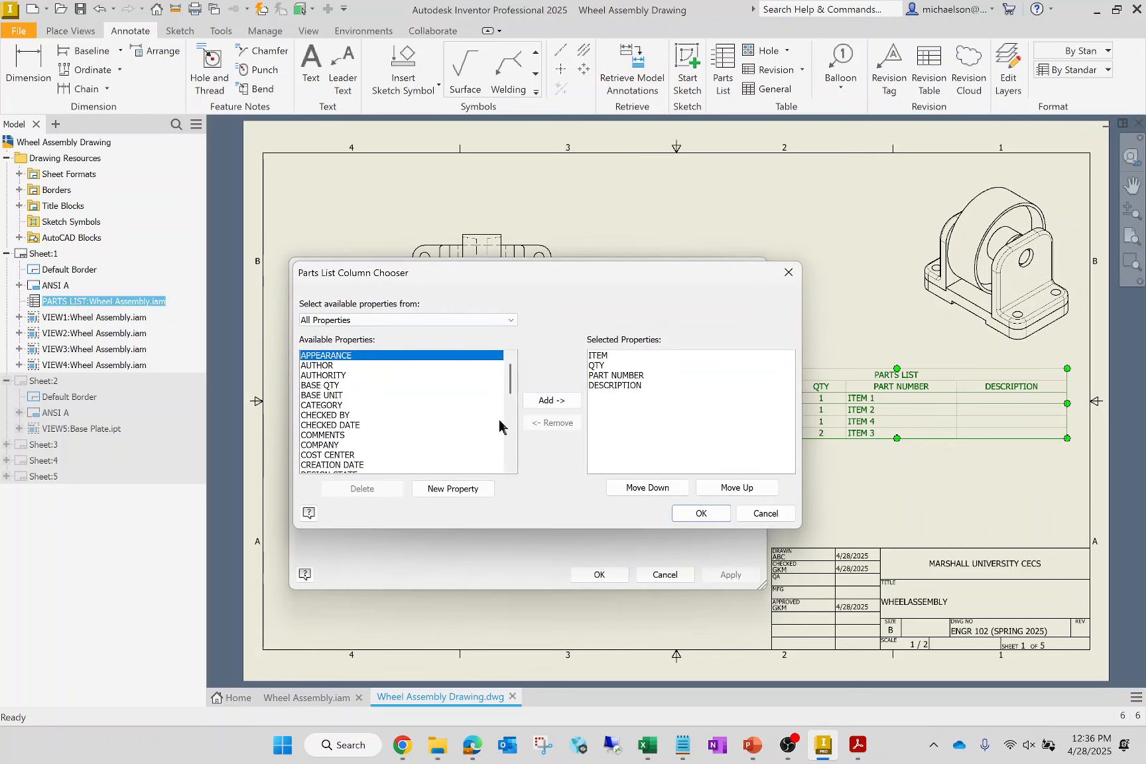
{"action": "left_click_drag", "start_coordinate": [537, 283], "coordinate": [890, 400]}
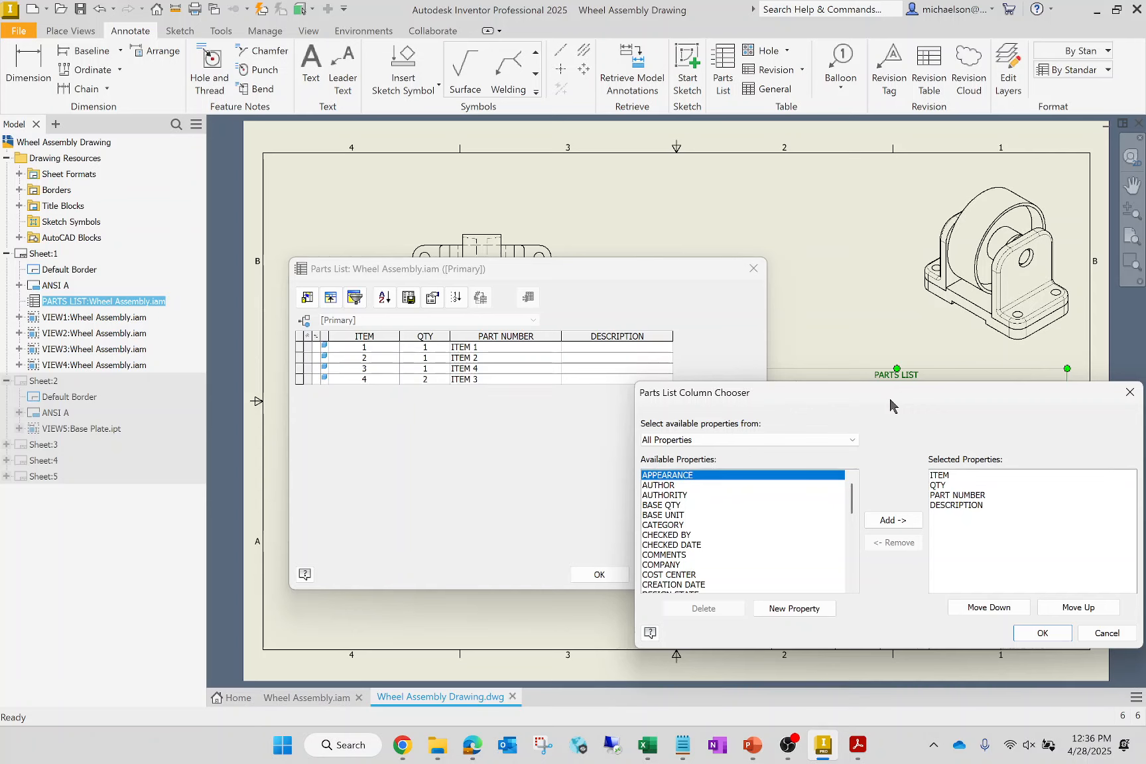
{"action": "left_click", "coordinate": [942, 494]}
{"action": "left_click", "coordinate": [906, 541]}
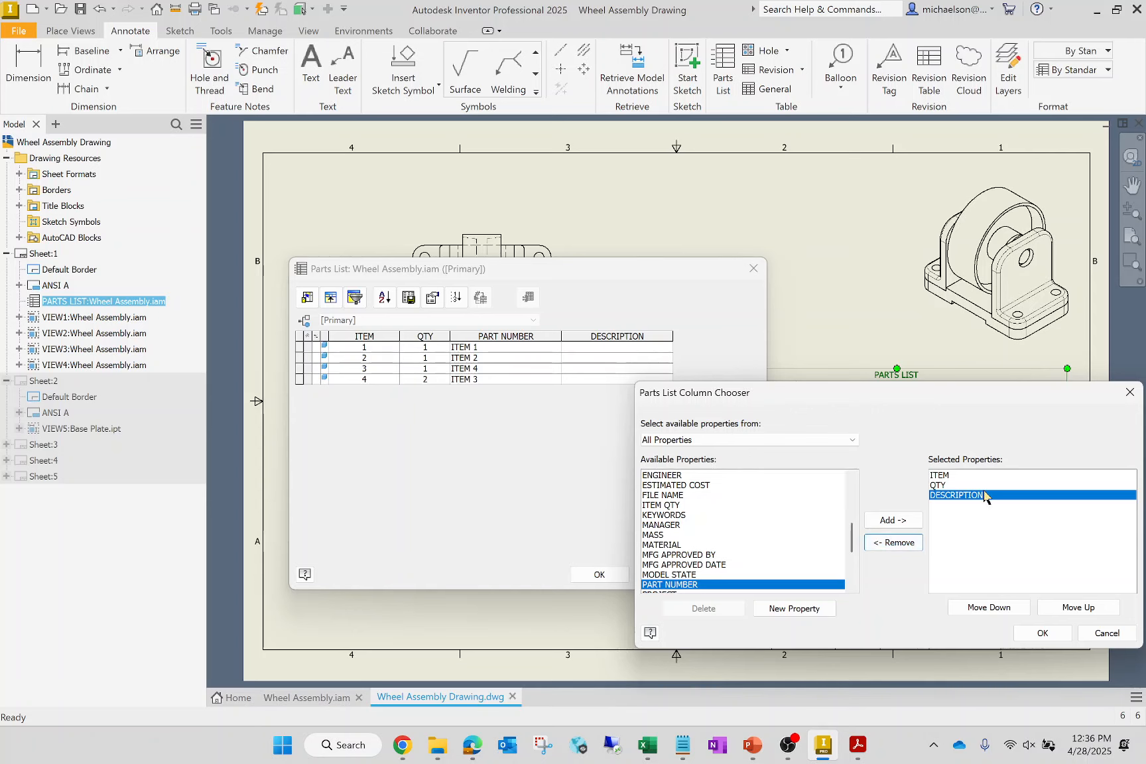
{"action": "left_click", "coordinate": [904, 544]}
- Add the TITLE and MATERIAL properties as columns after QTY and apply the changes to the parts list
{"action": "scroll", "coordinate": [687, 569], "scroll_direction": "down", "scroll_amount": 2}
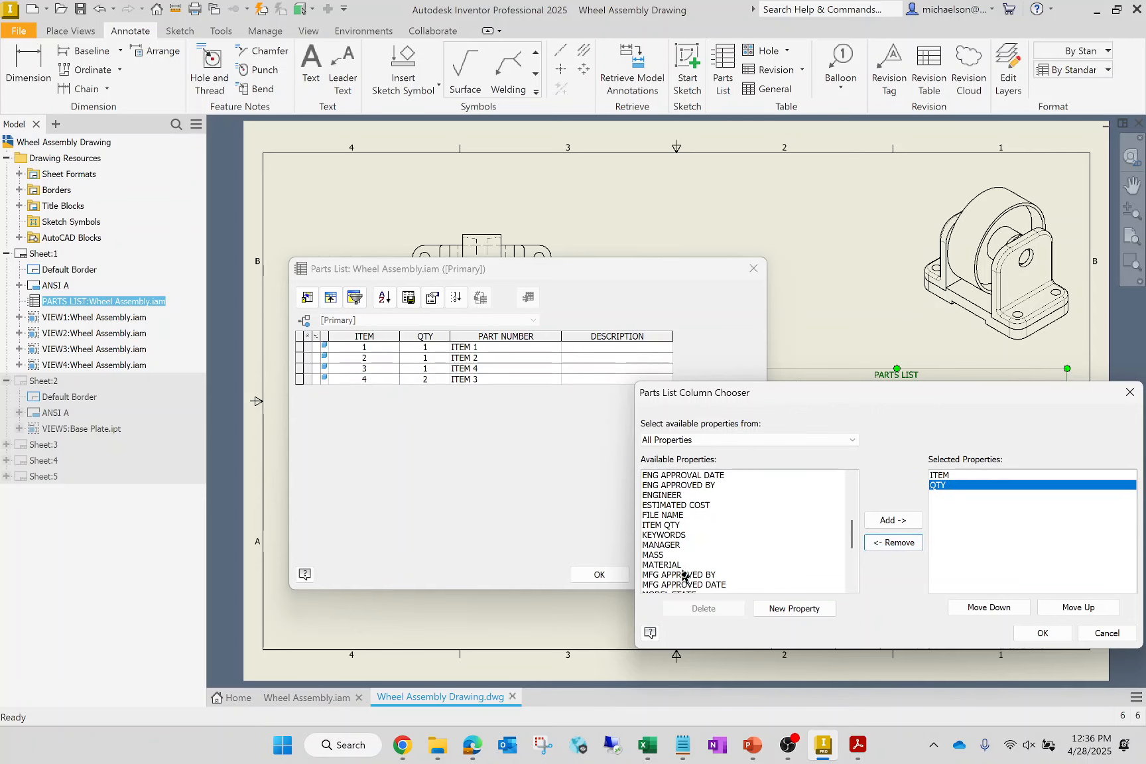
{"action": "scroll", "coordinate": [684, 576], "scroll_direction": "down", "scroll_amount": 2}
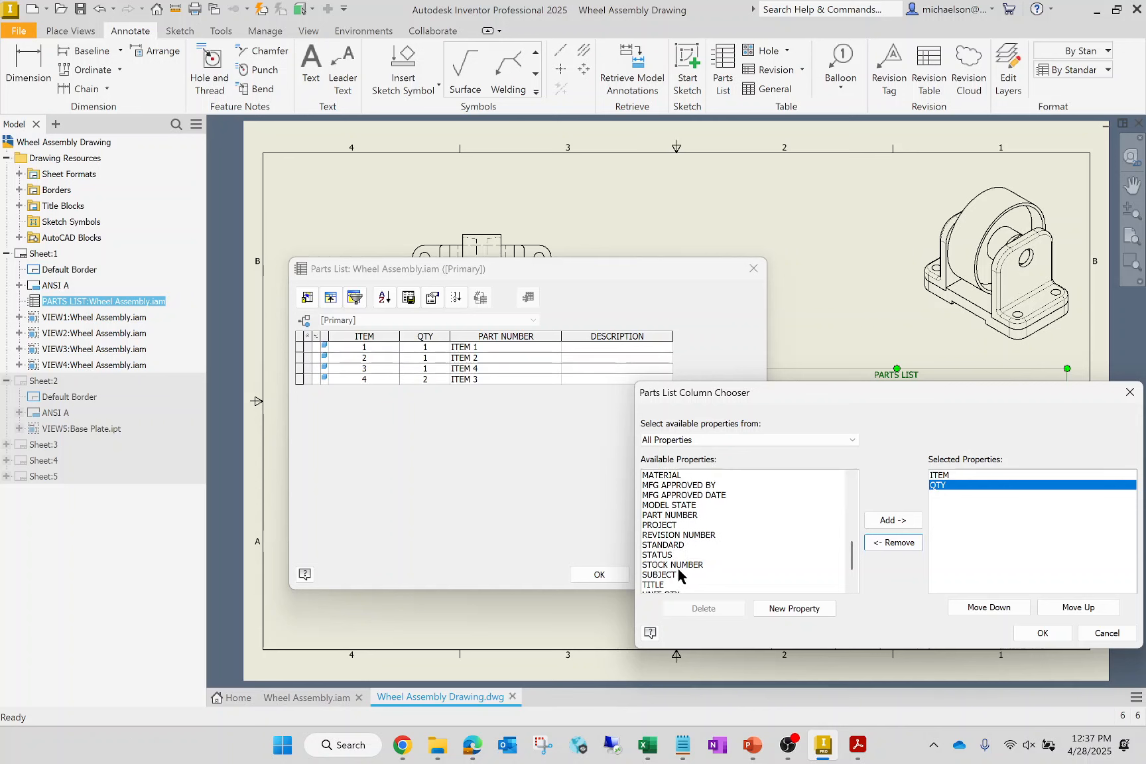
{"action": "left_click", "coordinate": [661, 585]}
{"action": "left_click", "coordinate": [884, 522]}
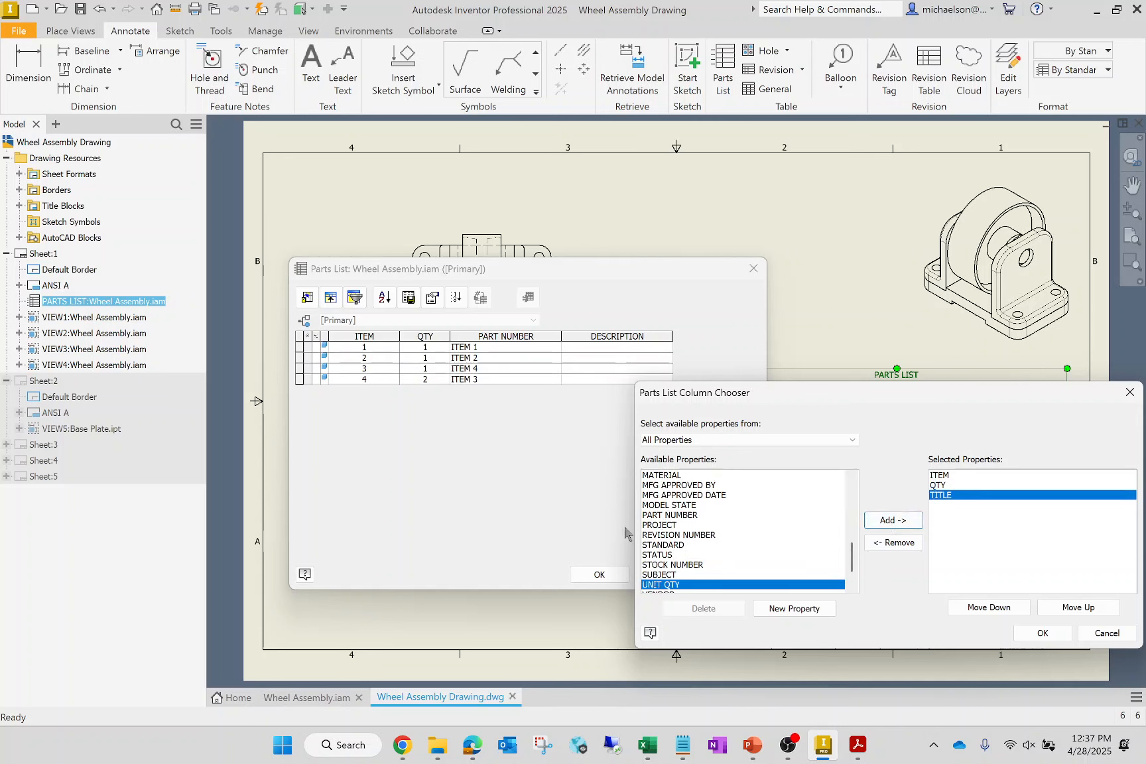
{"action": "left_click", "coordinate": [670, 477]}
{"action": "left_click", "coordinate": [901, 524]}
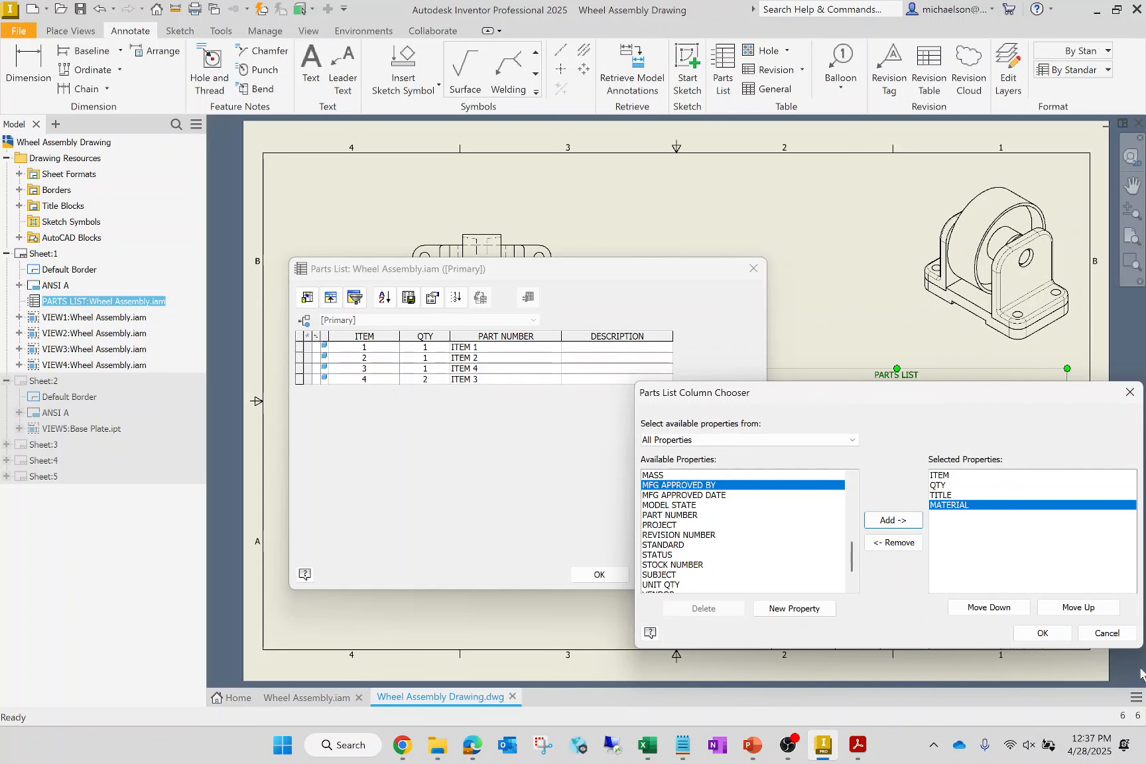
{"action": "left_click", "coordinate": [1052, 634]}
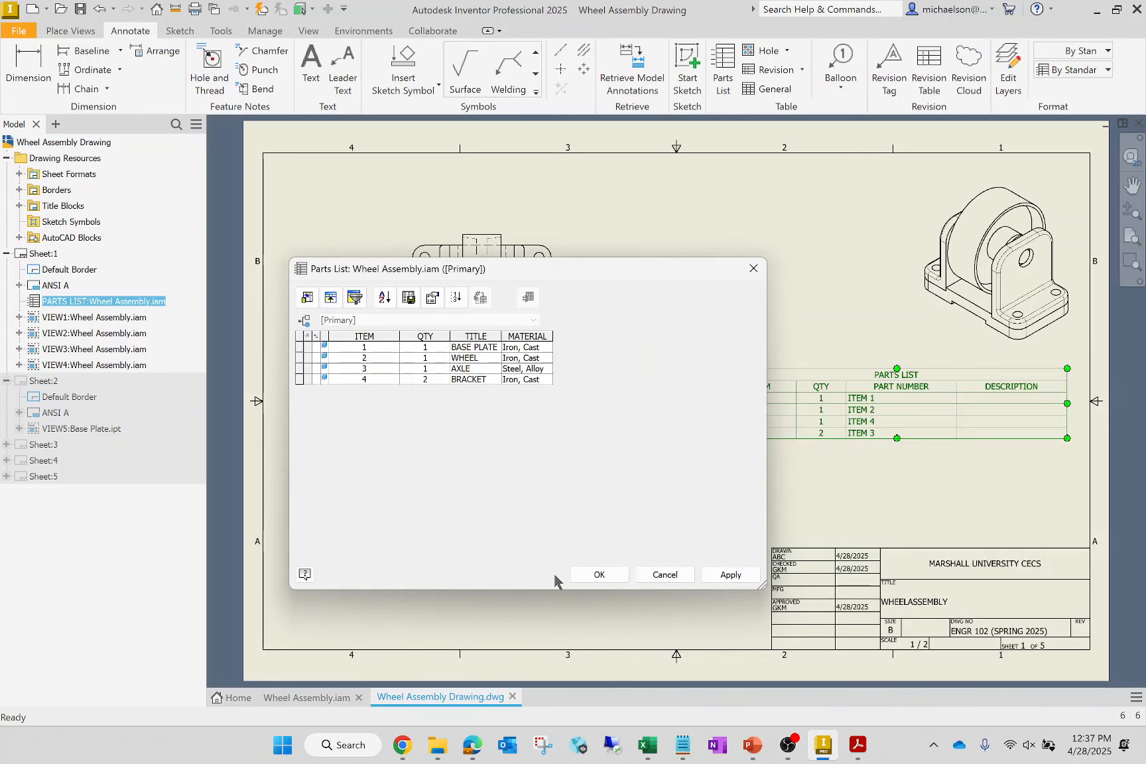
{"action": "left_click", "coordinate": [598, 576]}
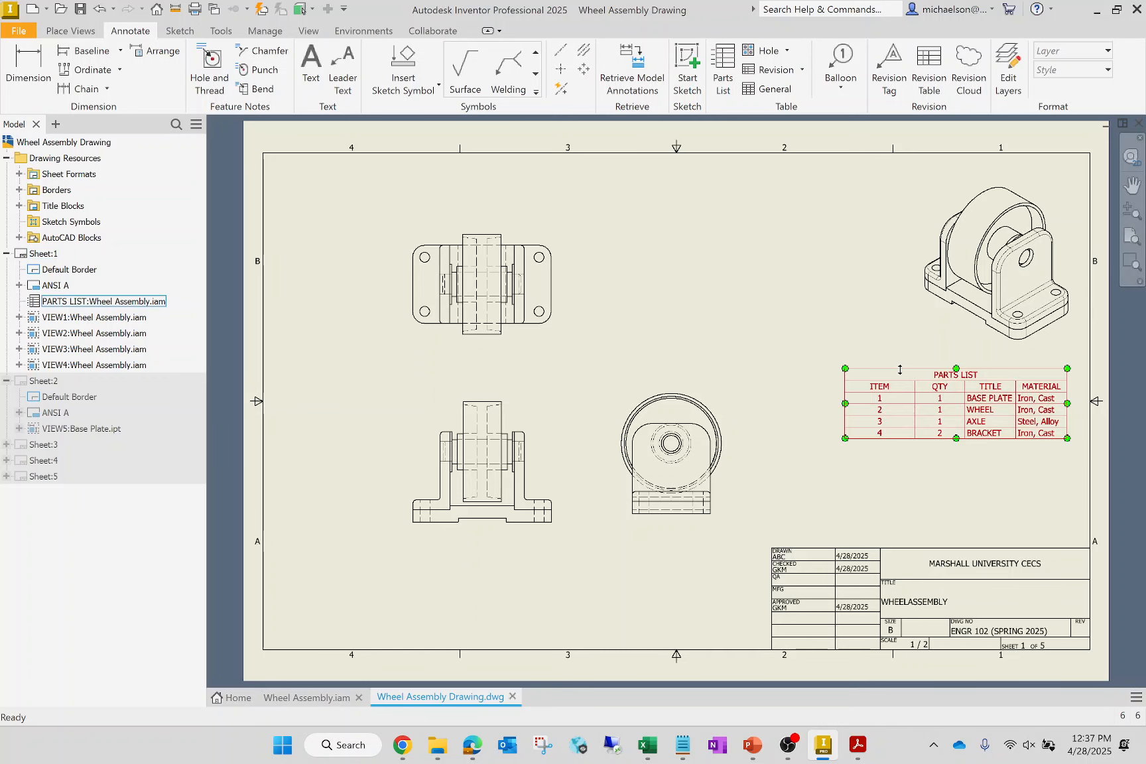
{"action": "scroll", "coordinate": [1048, 416], "scroll_direction": "down", "scroll_amount": 5}
{"action": "scroll", "coordinate": [1047, 416], "scroll_direction": "up", "scroll_amount": 5}
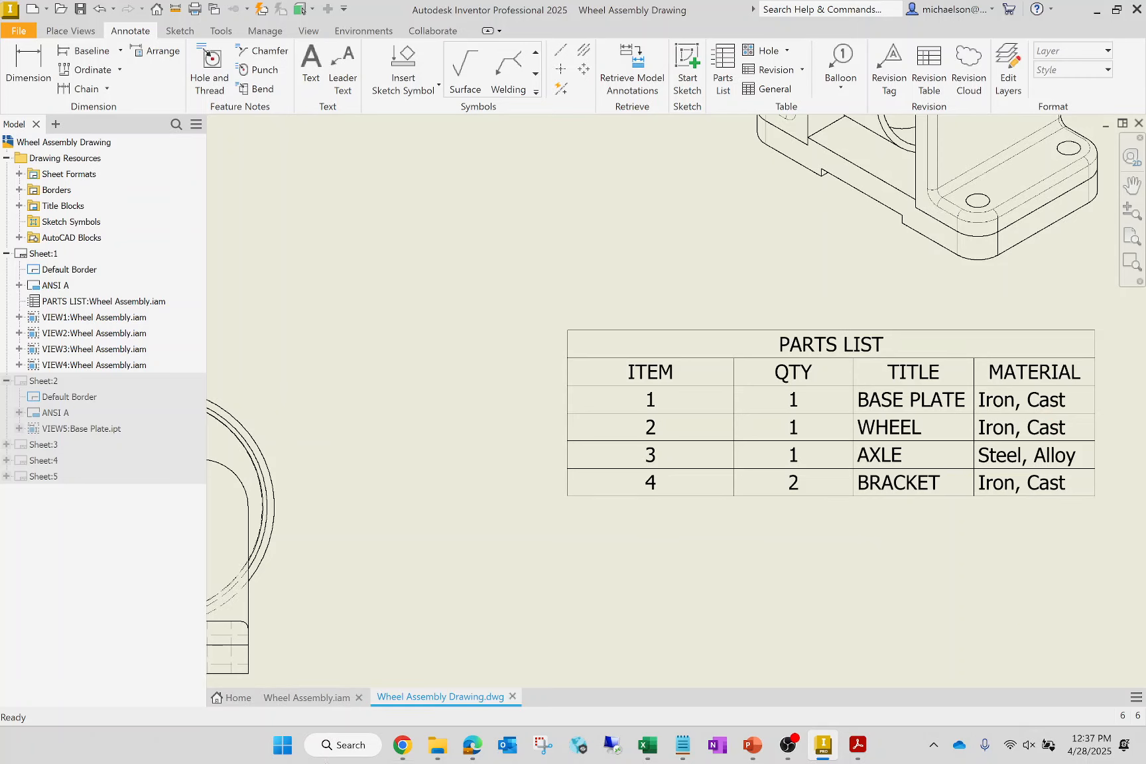
- Switch to File Explorer, open the ENGR 102 - Final Assembly Assignment PDF from Final Assembly COMPLETE, and close Wheel Assembly.pdf
{"action": "left_click", "coordinate": [436, 751]}
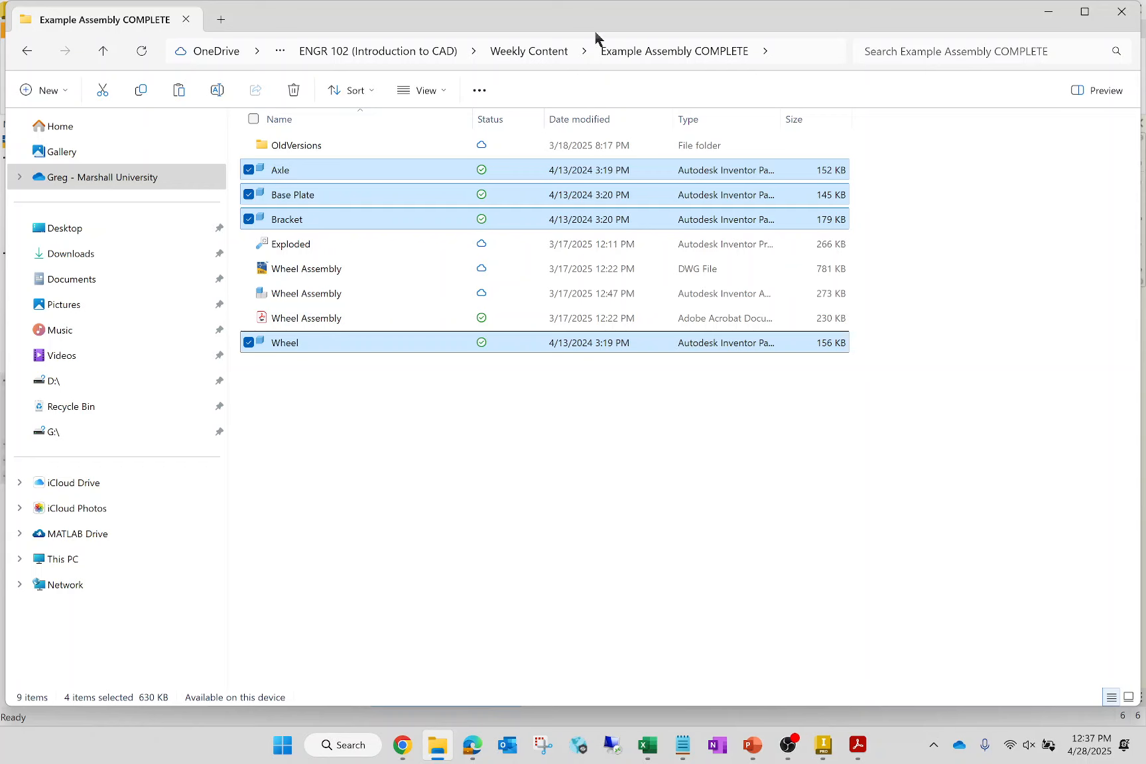
{"action": "left_click", "coordinate": [430, 53]}
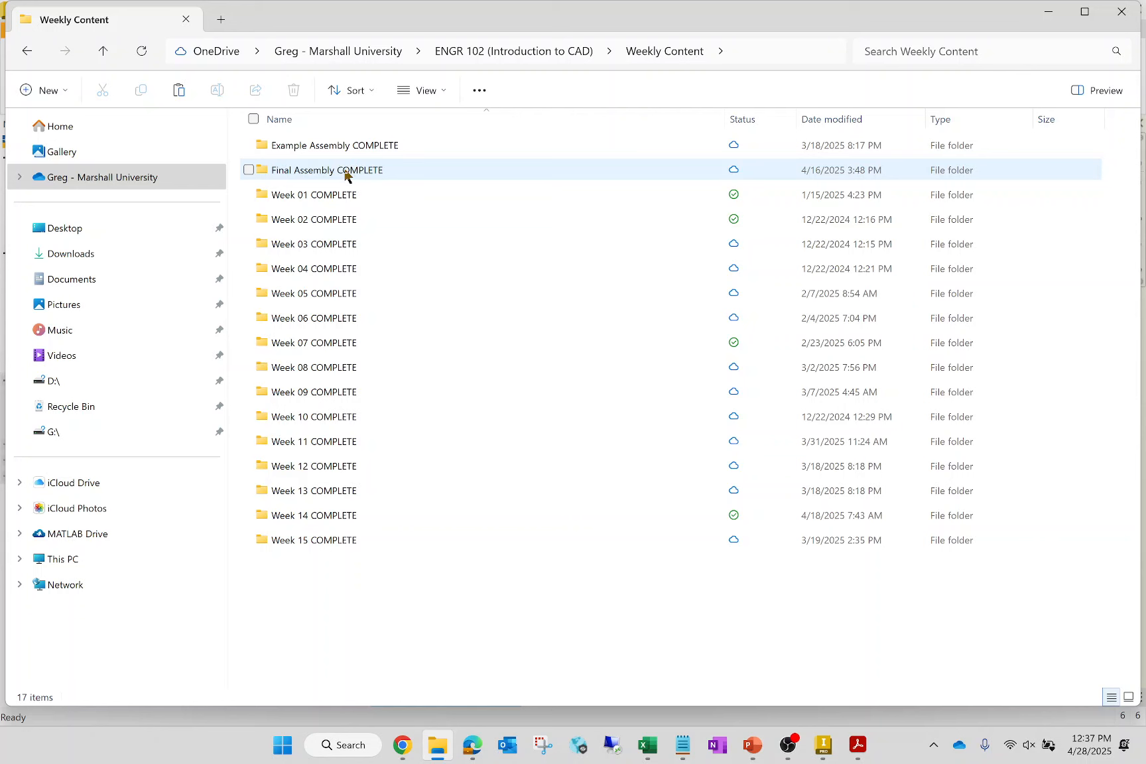
{"action": "double_click", "coordinate": [348, 170]}
{"action": "double_click", "coordinate": [356, 244]}
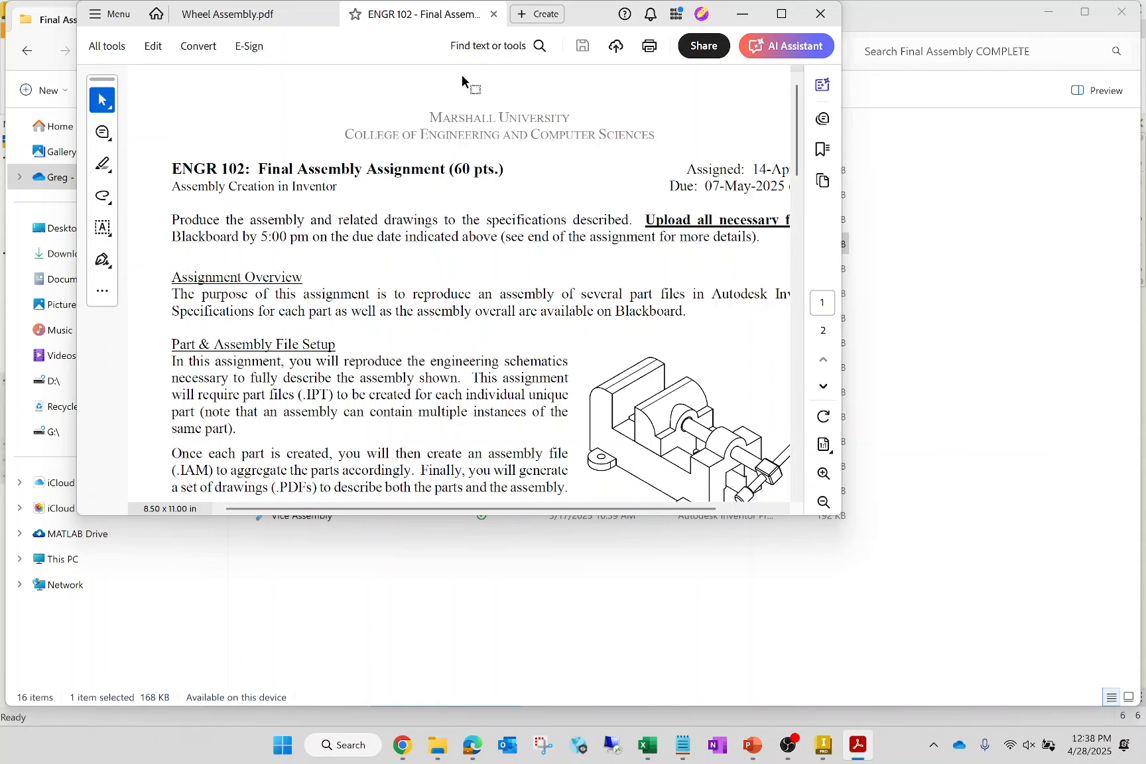
{"action": "left_click", "coordinate": [327, 14]}
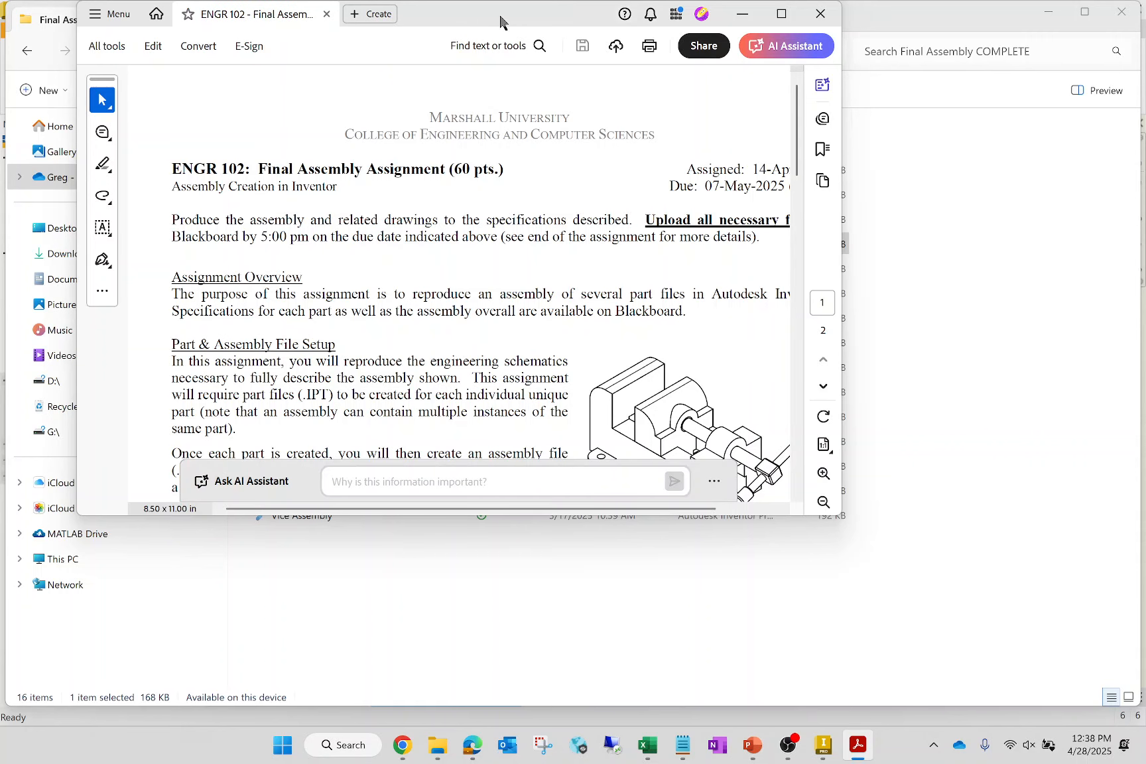
{"action": "left_click_drag", "start_coordinate": [499, 28], "coordinate": [691, 377]}
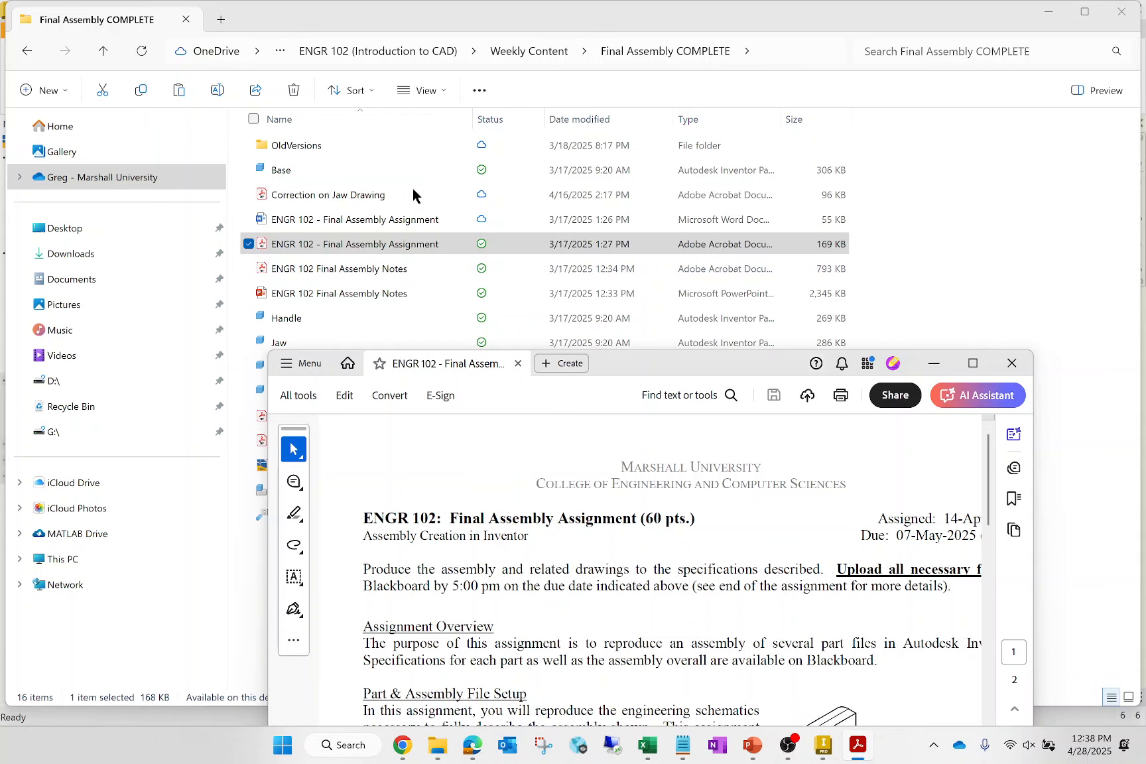
{"action": "left_click_drag", "start_coordinate": [665, 373], "coordinate": [973, 330]}
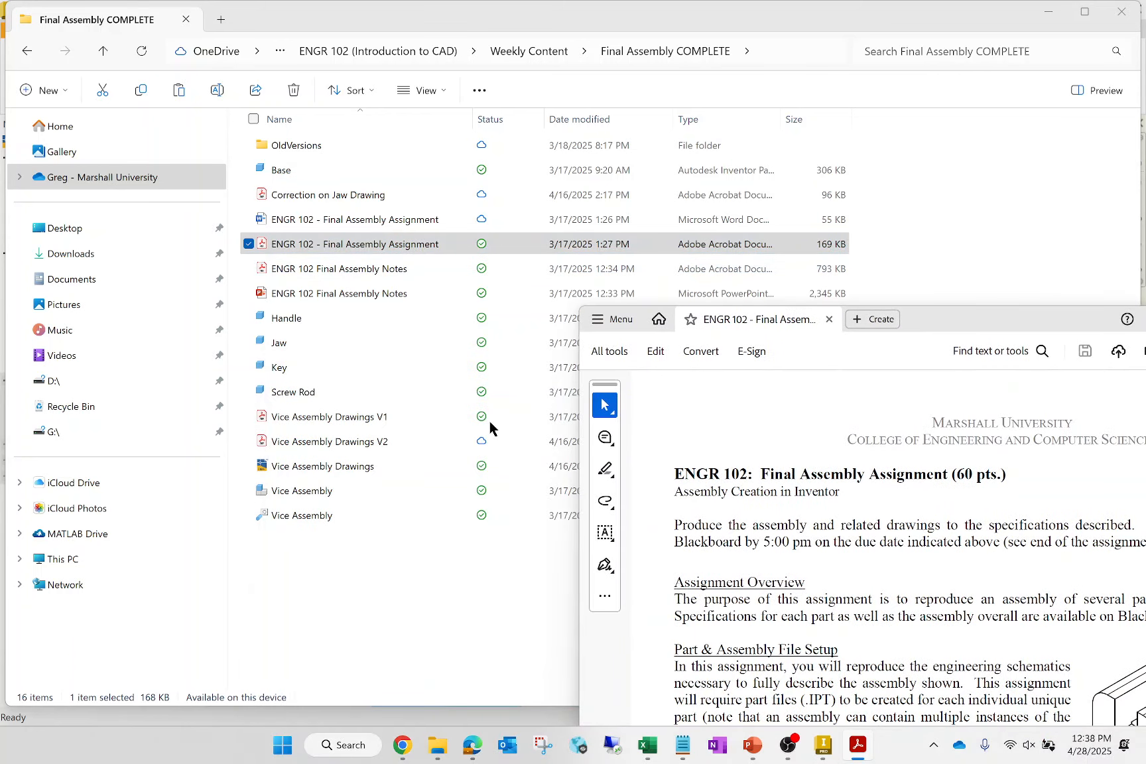
- Open the Vice Assembly Drawings V2 PDF from the same folder, minimize File Explorer and maximize the PDF window
{"action": "double_click", "coordinate": [350, 441]}
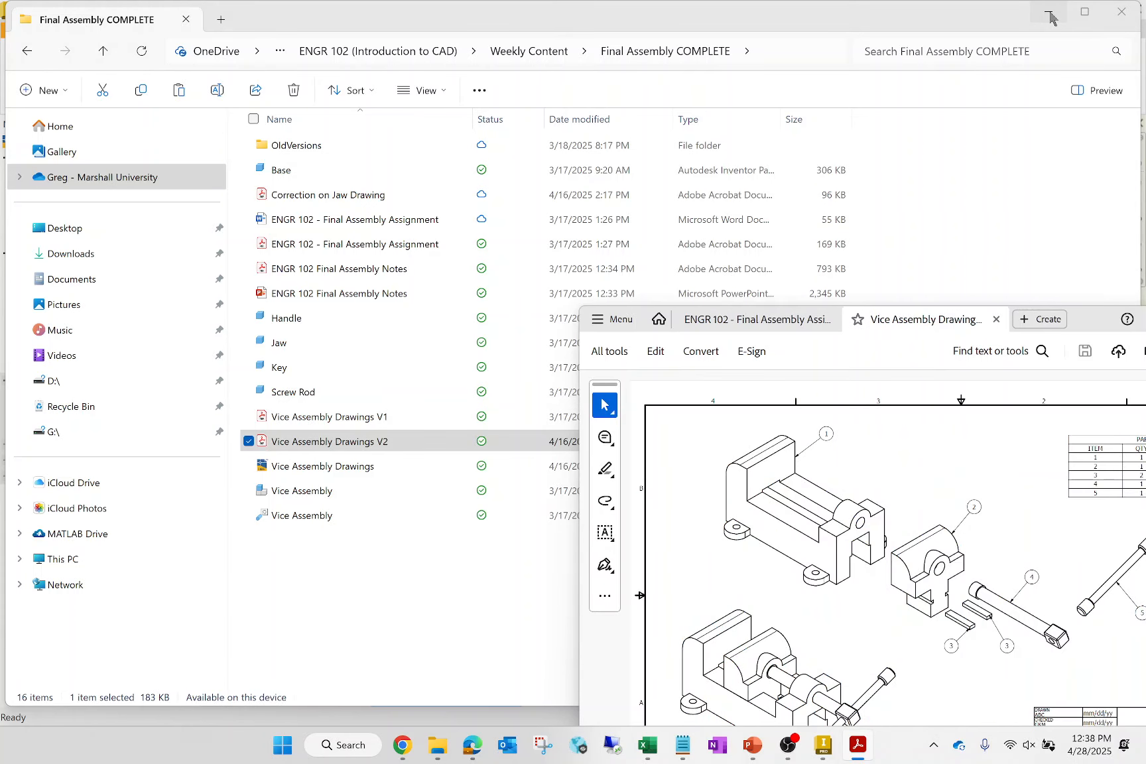
{"action": "left_click", "coordinate": [1051, 13]}
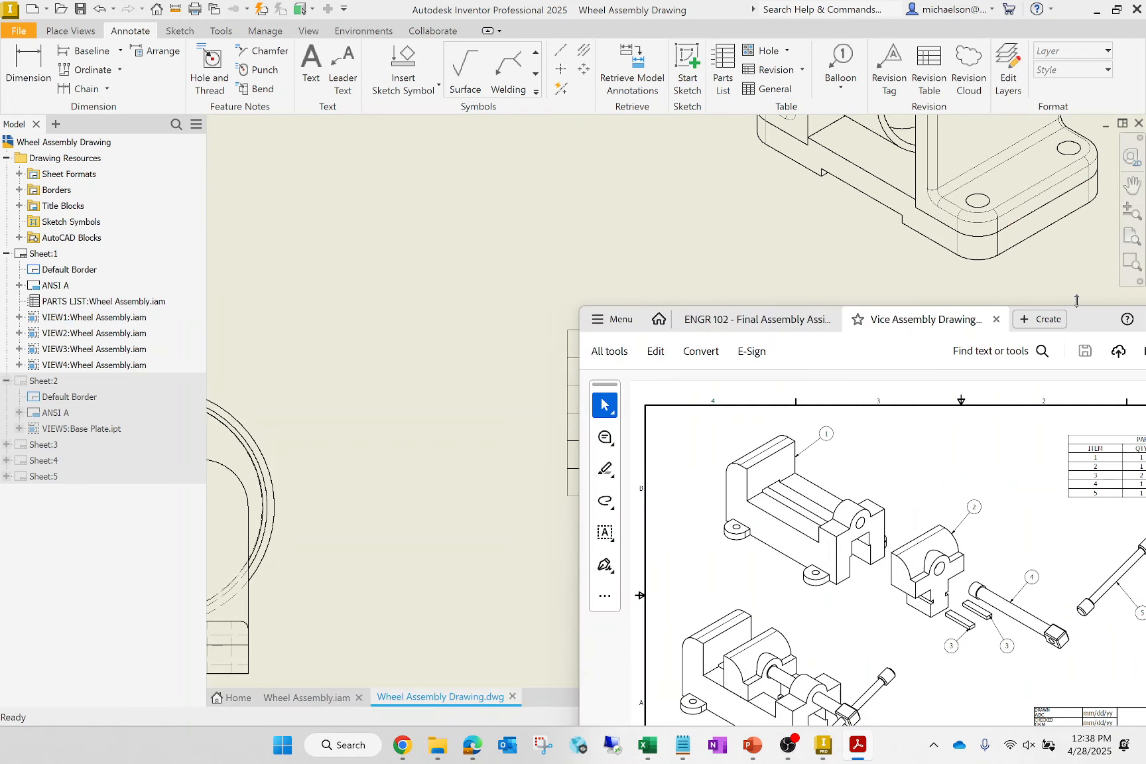
{"action": "left_click_drag", "start_coordinate": [1076, 301], "coordinate": [556, 256]}
{"action": "left_click", "coordinate": [852, 254]}
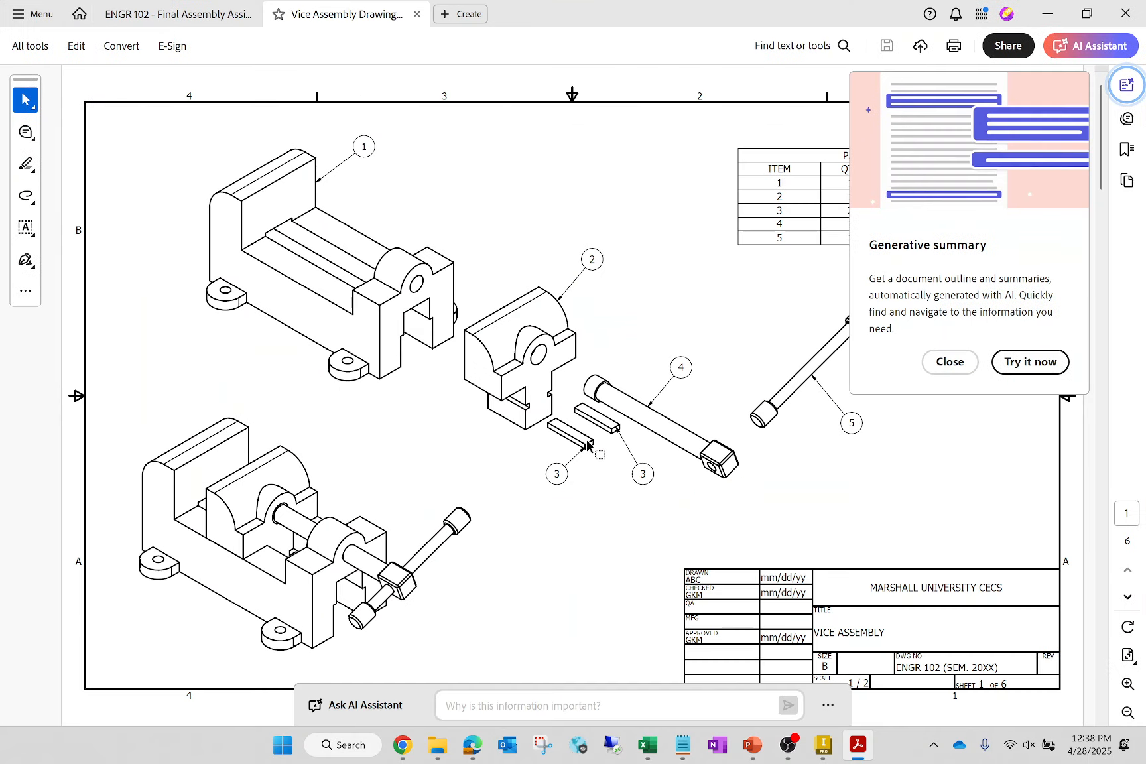
- Examine the vice assembly drawing sheets for their views, notes, parts list and part dimensions, dismissing the generative summary offer
{"action": "scroll", "coordinate": [587, 440], "scroll_direction": "down", "scroll_amount": 2}
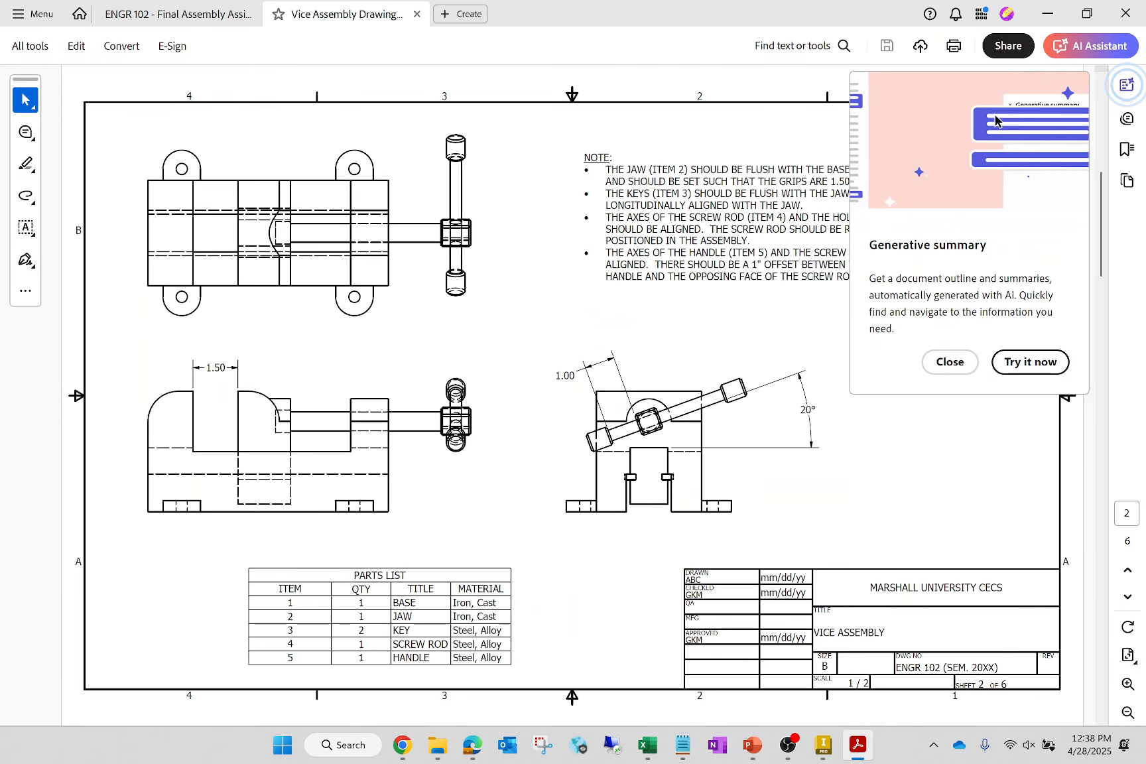
{"action": "left_click", "coordinate": [951, 362]}
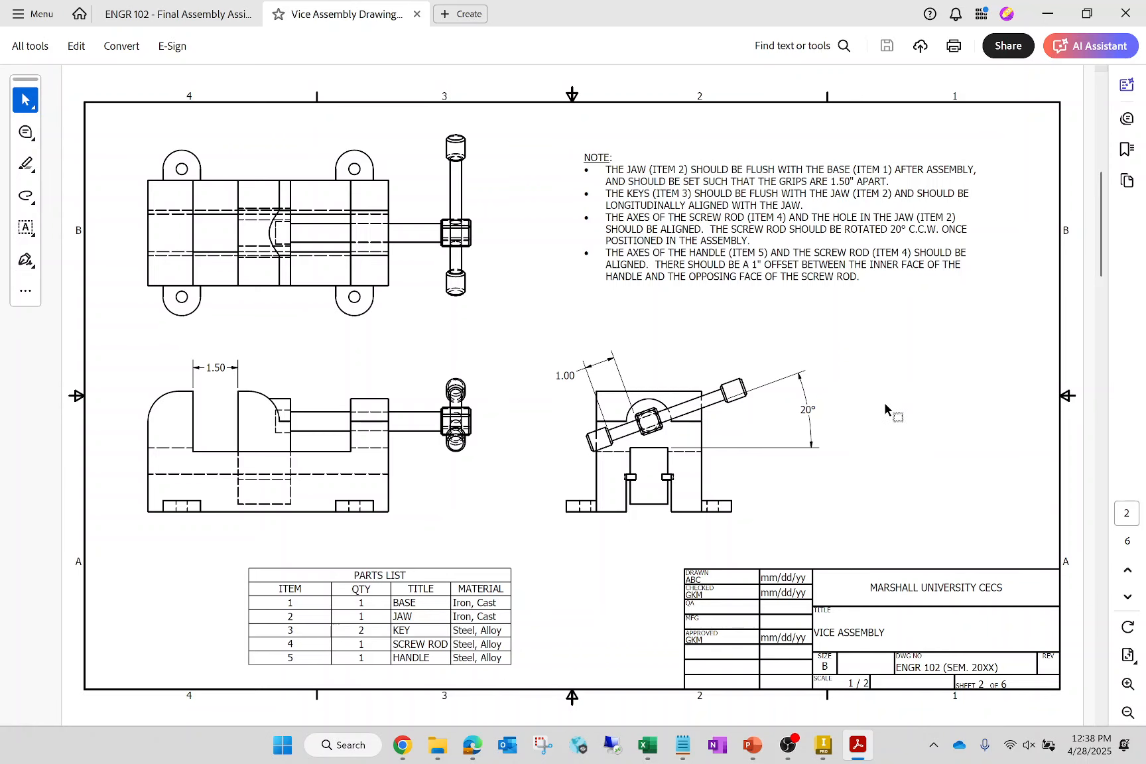
{"action": "scroll", "coordinate": [884, 403], "scroll_direction": "down", "scroll_amount": 3}
{"action": "scroll", "coordinate": [884, 403], "scroll_direction": "down", "scroll_amount": 3}
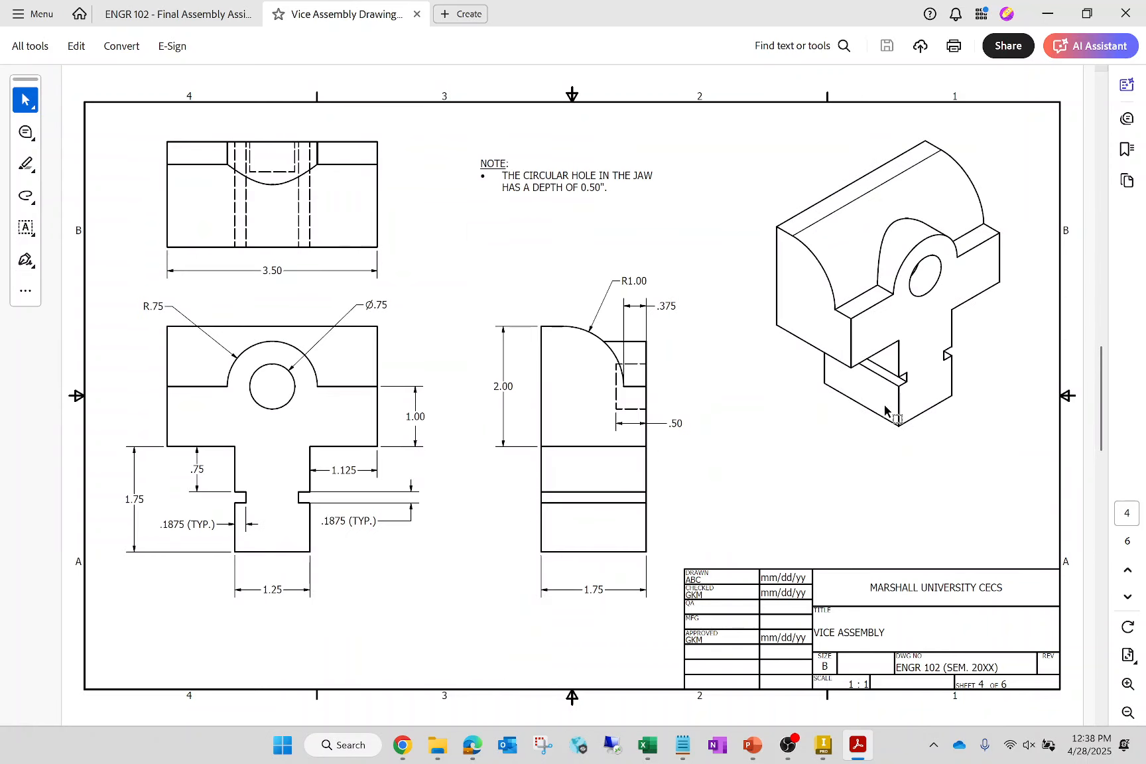
{"action": "scroll", "coordinate": [885, 406], "scroll_direction": "down", "scroll_amount": 3}
{"action": "scroll", "coordinate": [884, 404], "scroll_direction": "down", "scroll_amount": 3}
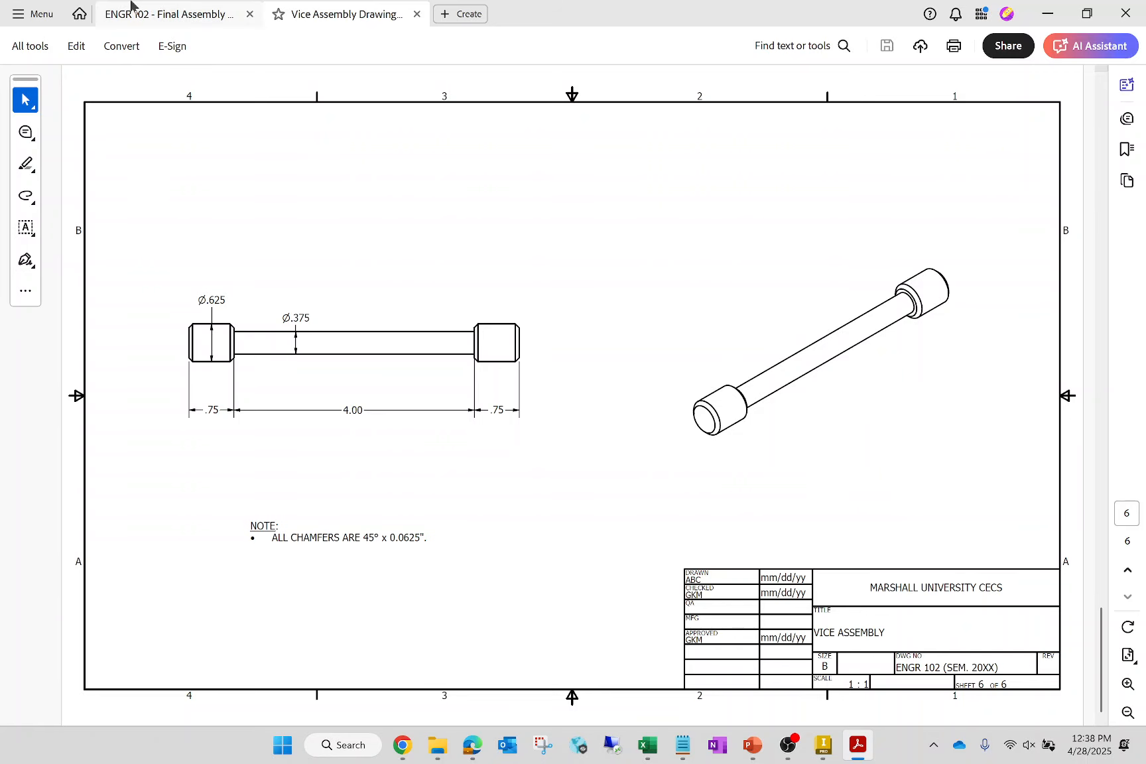
- Review the Final Assembly Assignment document's required drawings, format requirements, upload instructions and upload checklist
{"action": "left_click", "coordinate": [158, 15]}
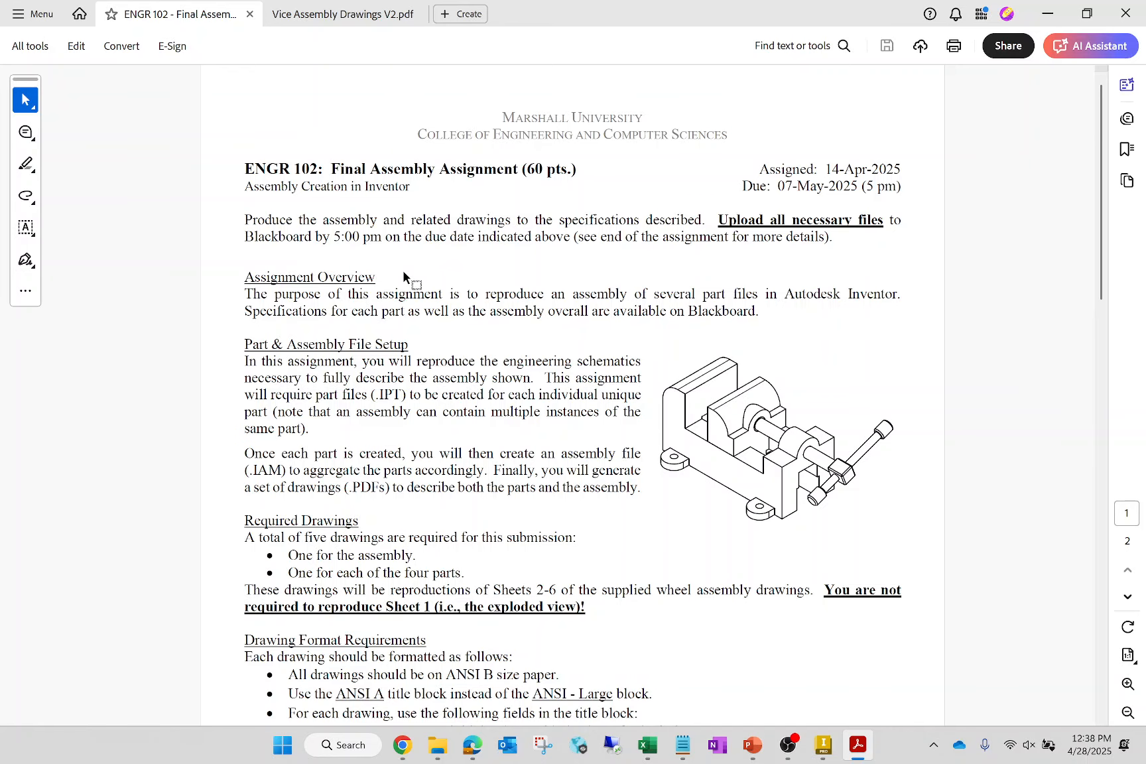
{"action": "scroll", "coordinate": [403, 277], "scroll_direction": "down", "scroll_amount": 8}
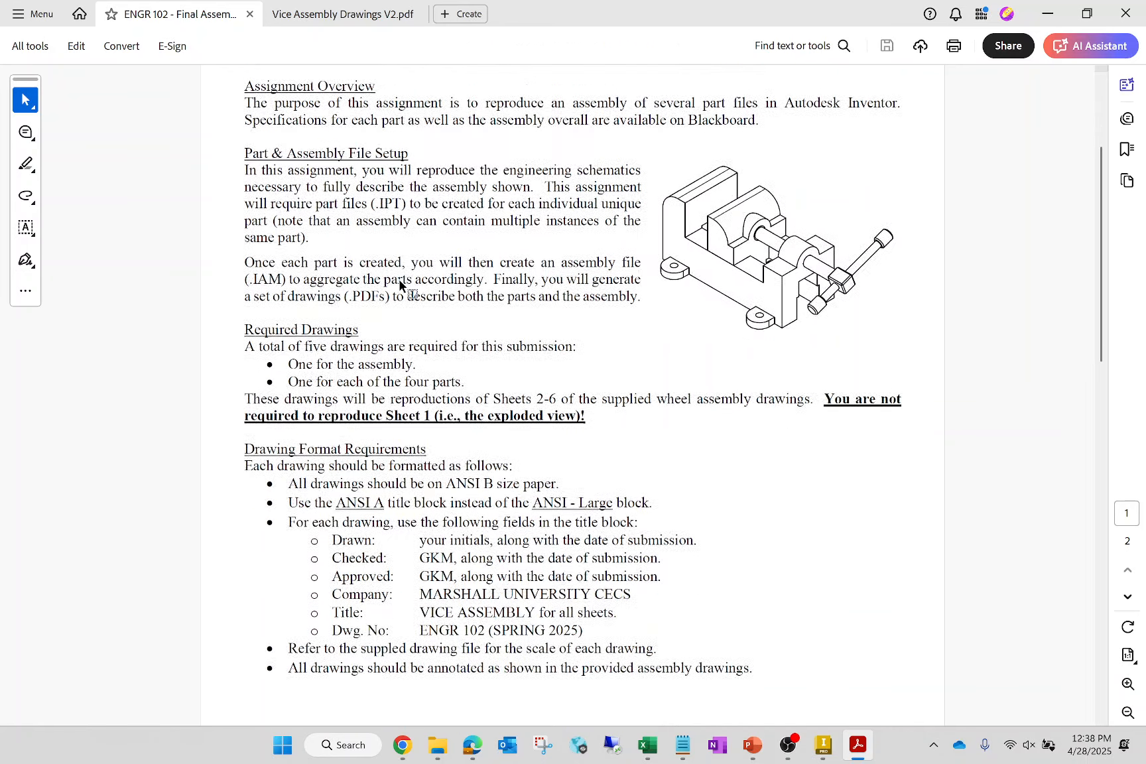
{"action": "scroll", "coordinate": [400, 286], "scroll_direction": "down", "scroll_amount": 12}
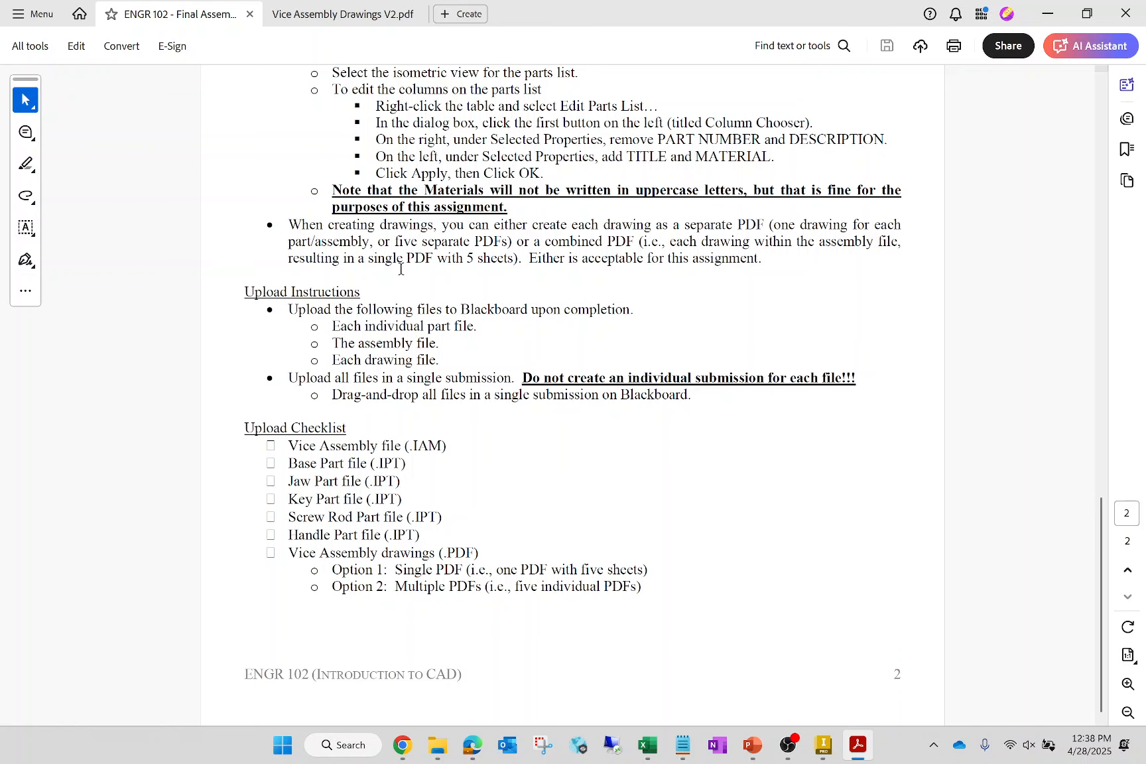
{"action": "scroll", "coordinate": [404, 540], "scroll_direction": "up", "scroll_amount": 5, "text": "ctrl"}
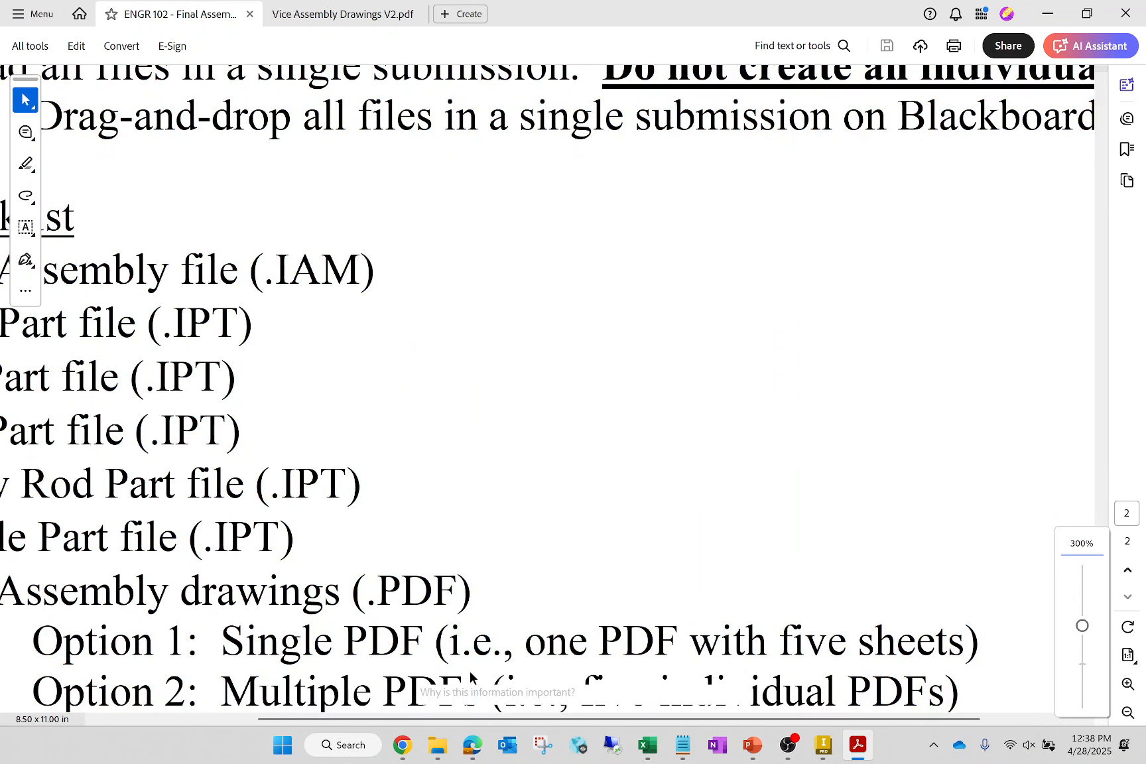
{"action": "scroll", "coordinate": [431, 677], "scroll_direction": "down", "scroll_amount": 3, "text": "ctrl"}
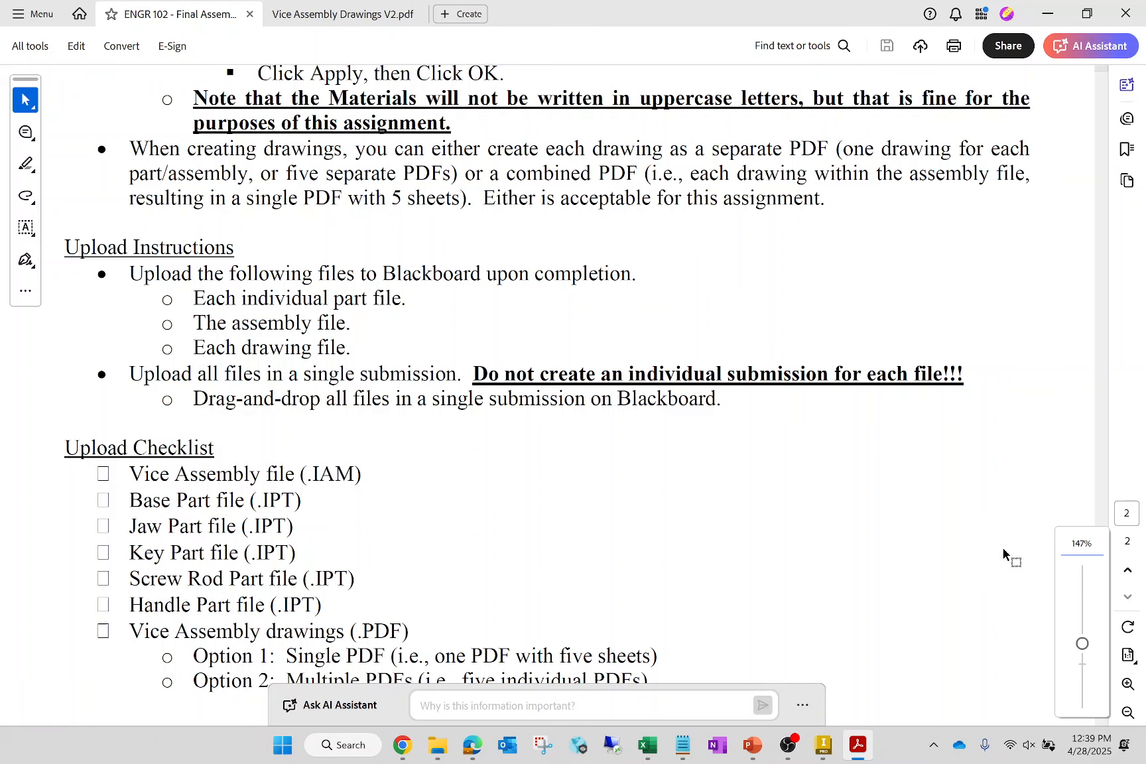
{"action": "scroll", "coordinate": [910, 506], "scroll_direction": "down", "scroll_amount": 1}
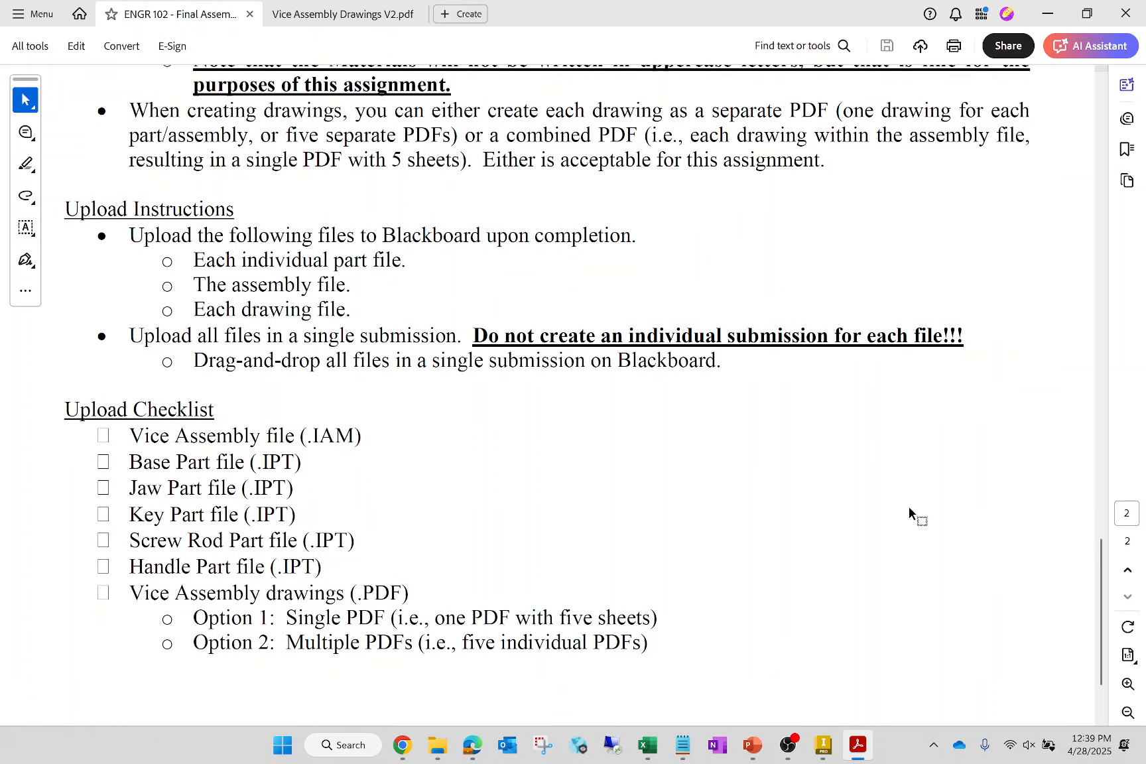